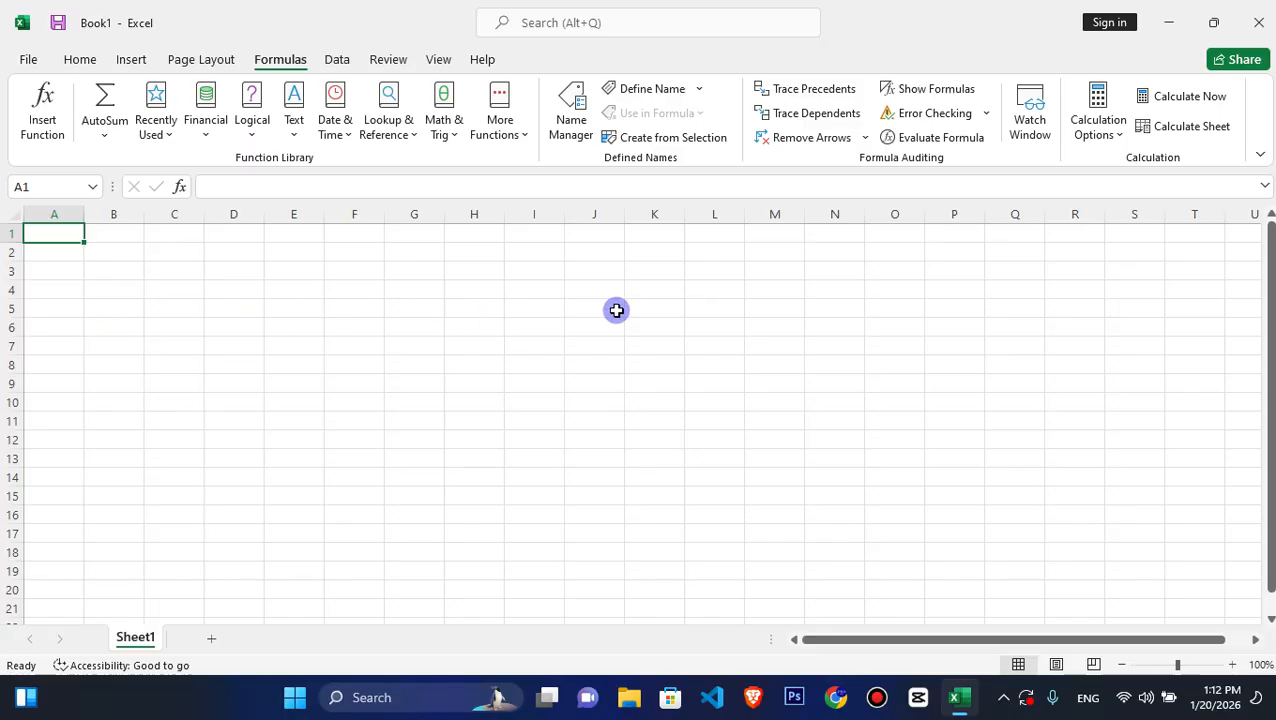
click(166, 249)
drag(166, 249, 176, 487)
click(350, 366)
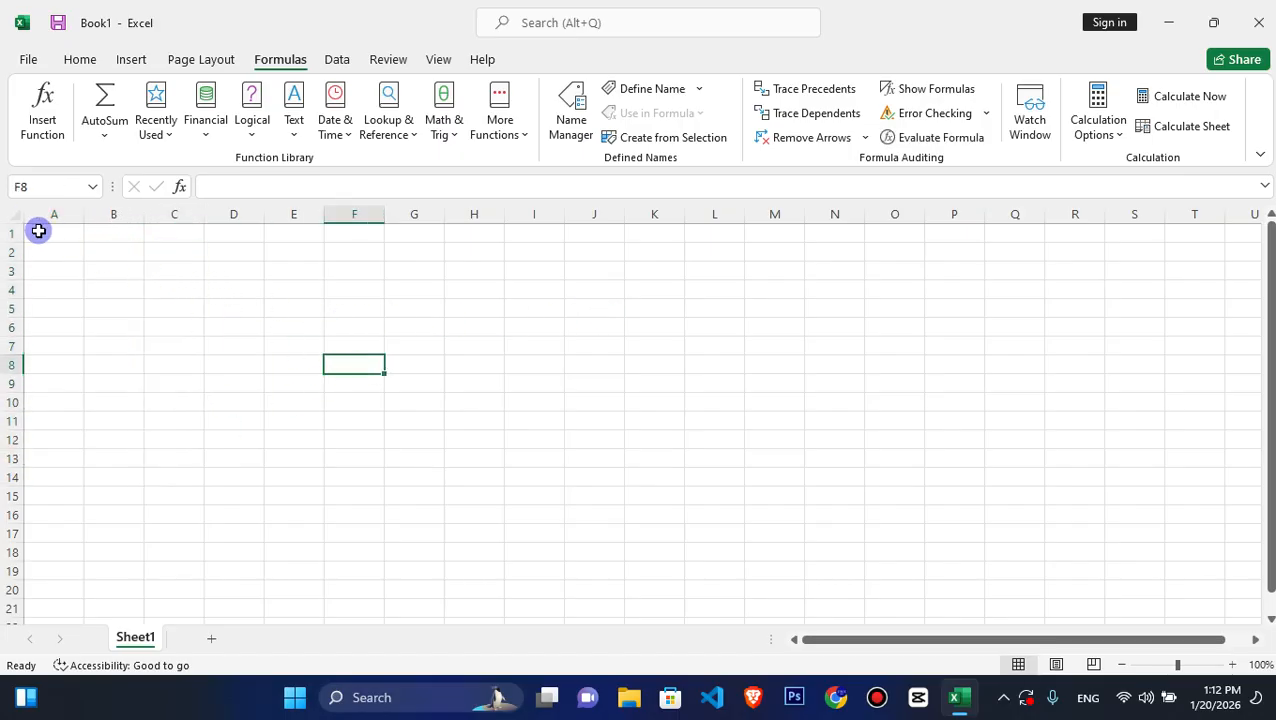
- Enter the column headers Name, Class, Fee and Adm in cells A1 to D1
click(38, 231)
text(ID)
key(Tab)
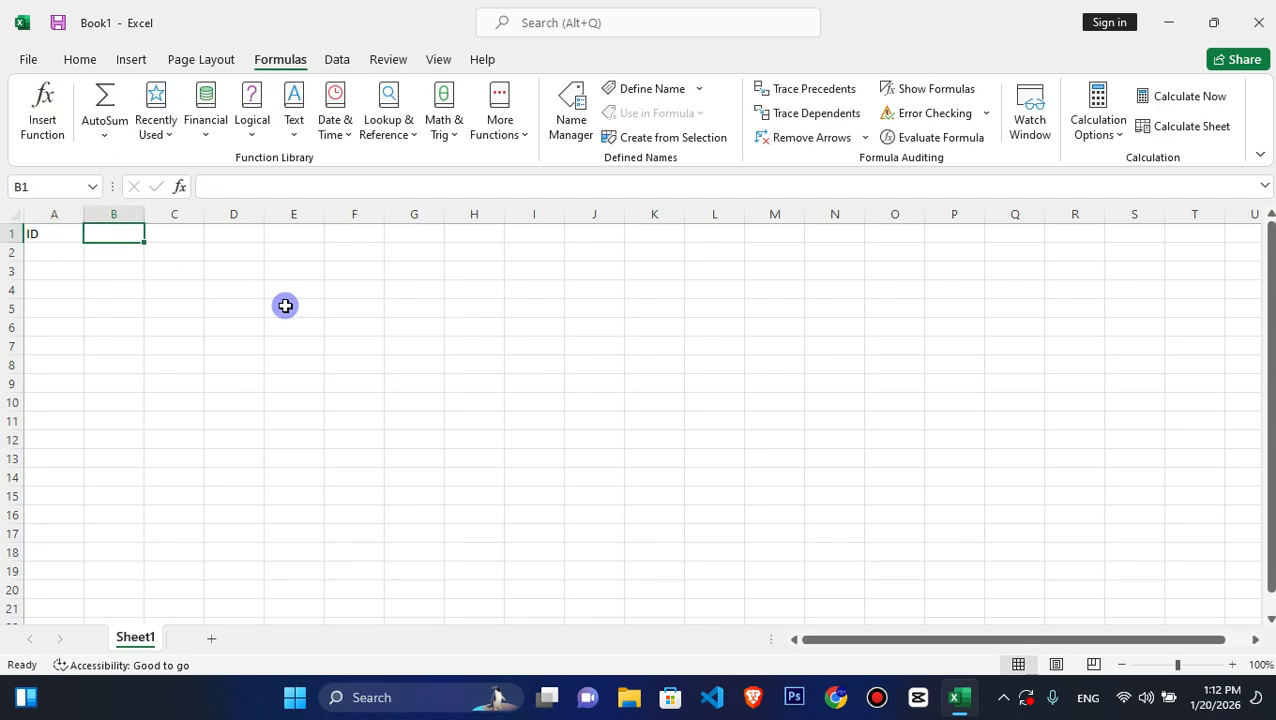
key(Left)
text(Name)
key(Tab)
text(cla)
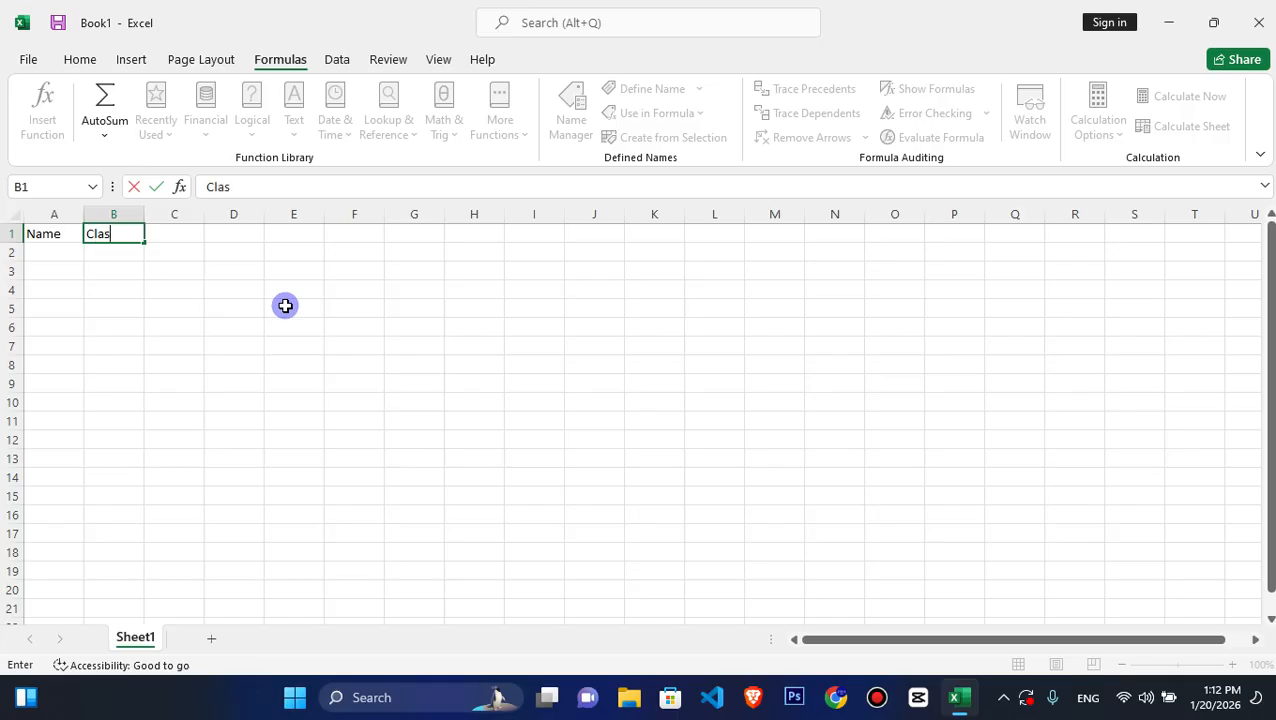
key(Tab)
text(Fee)
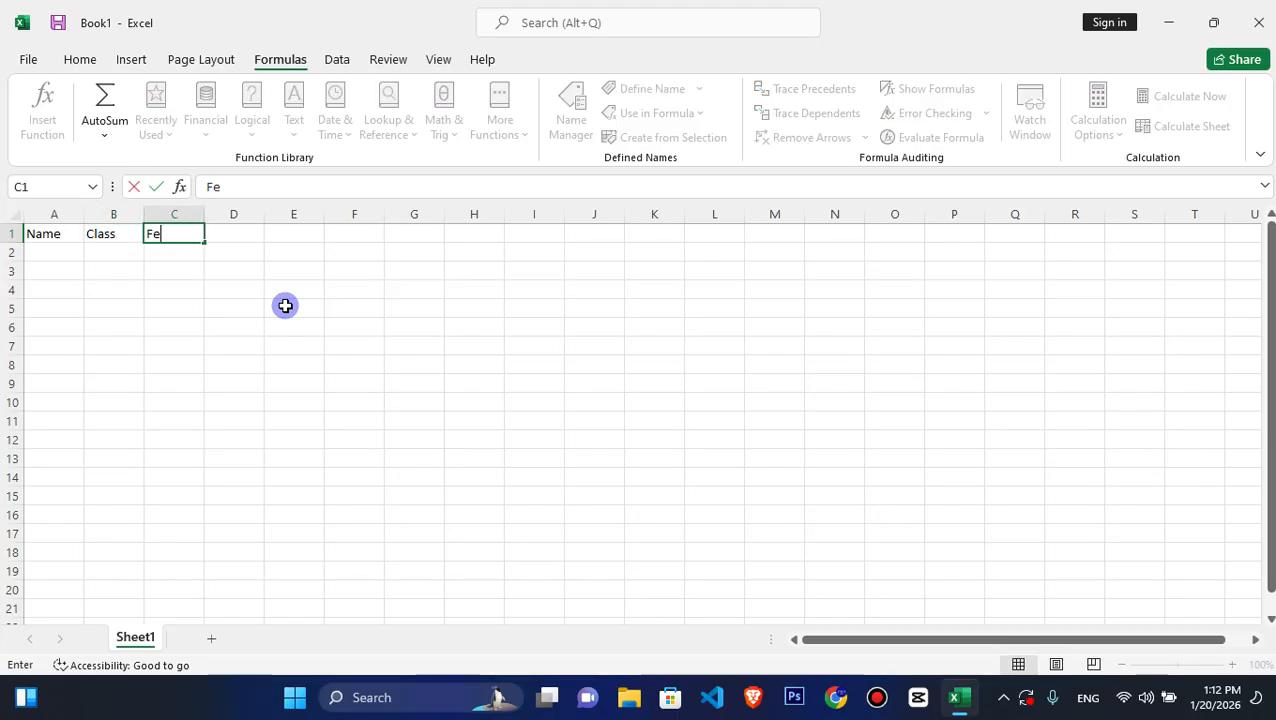
key(Tab)
text(Adm)
key(Tab)
key(Down)
key(Left)
key(Left)
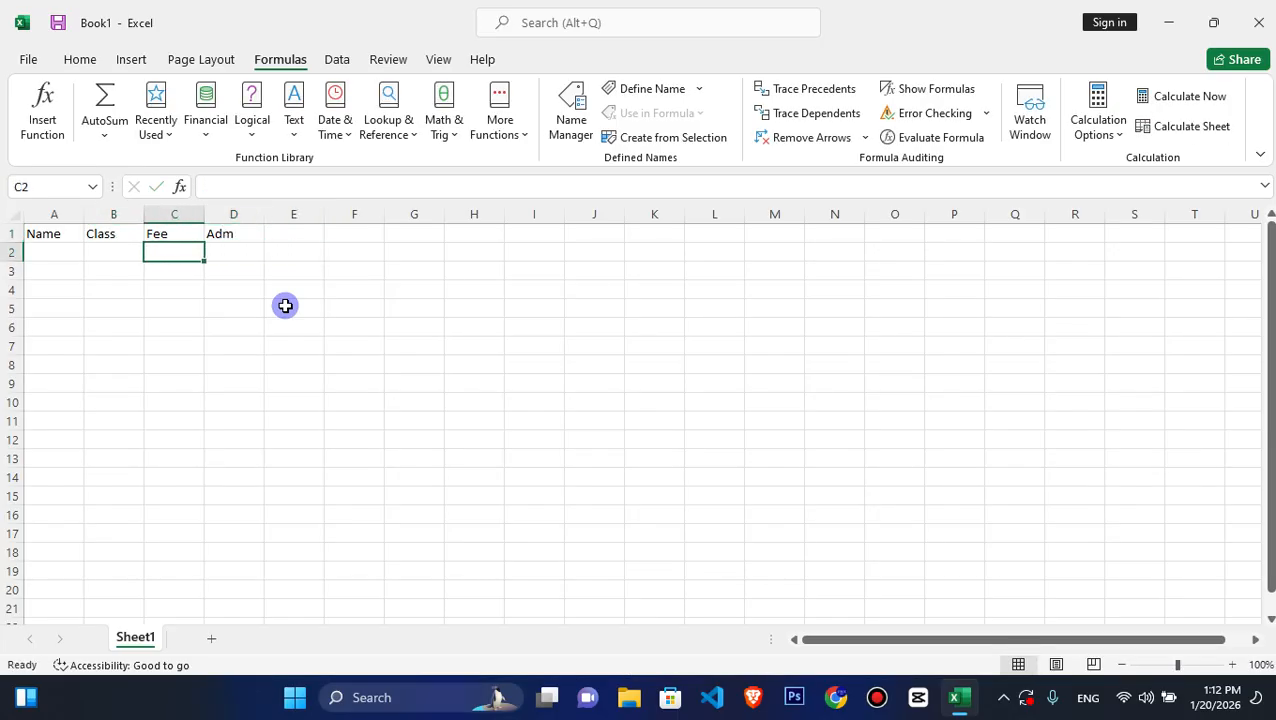
- Widen column A and format A1:D13 with horizontally and vertically centred cells and all borders
drag(78, 216, 186, 218)
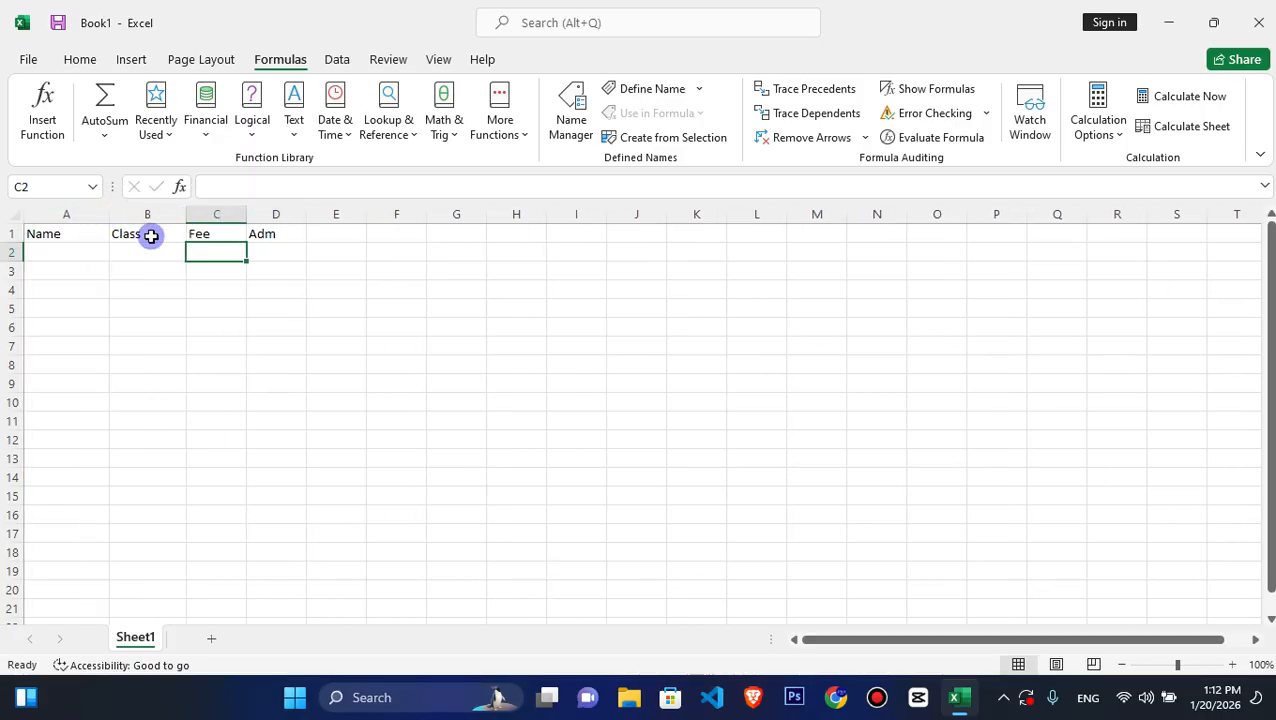
click(63, 257)
mouse_move(57, 233)
mouse_down()
mouse_move(273, 339)
mouse_move(275, 459)
mouse_up()
click(84, 57)
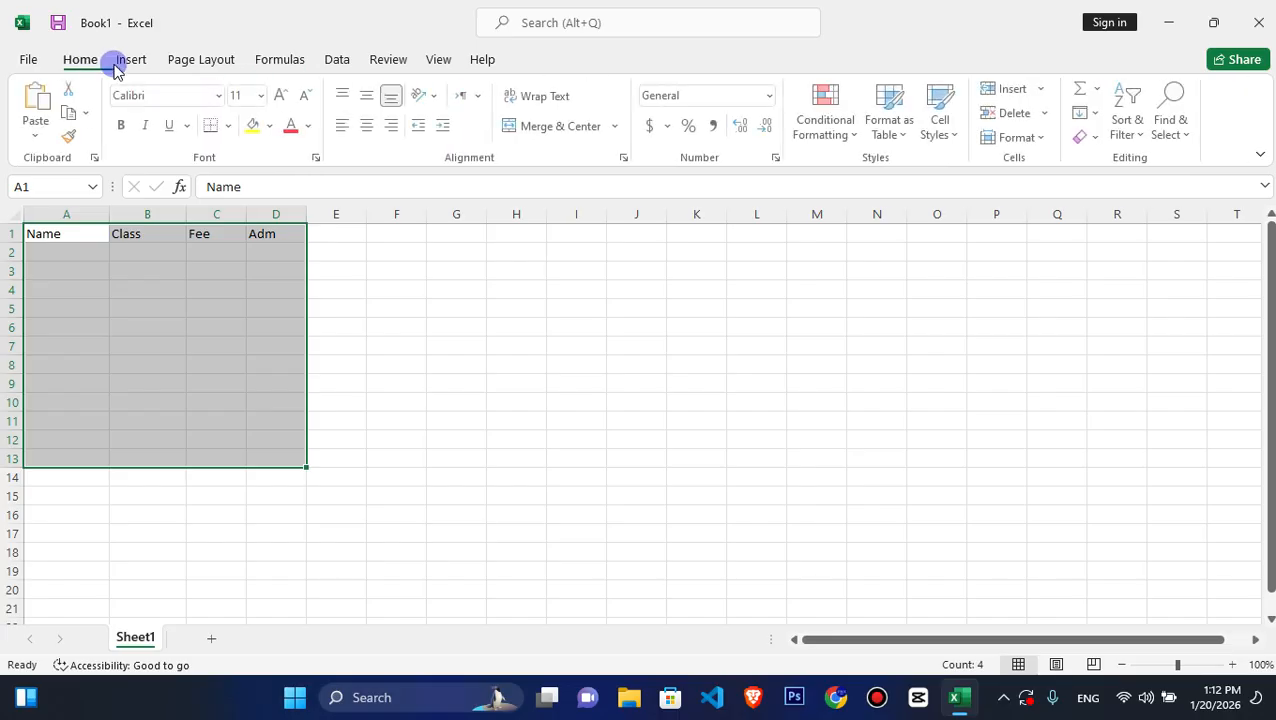
click(367, 124)
click(368, 95)
click(232, 126)
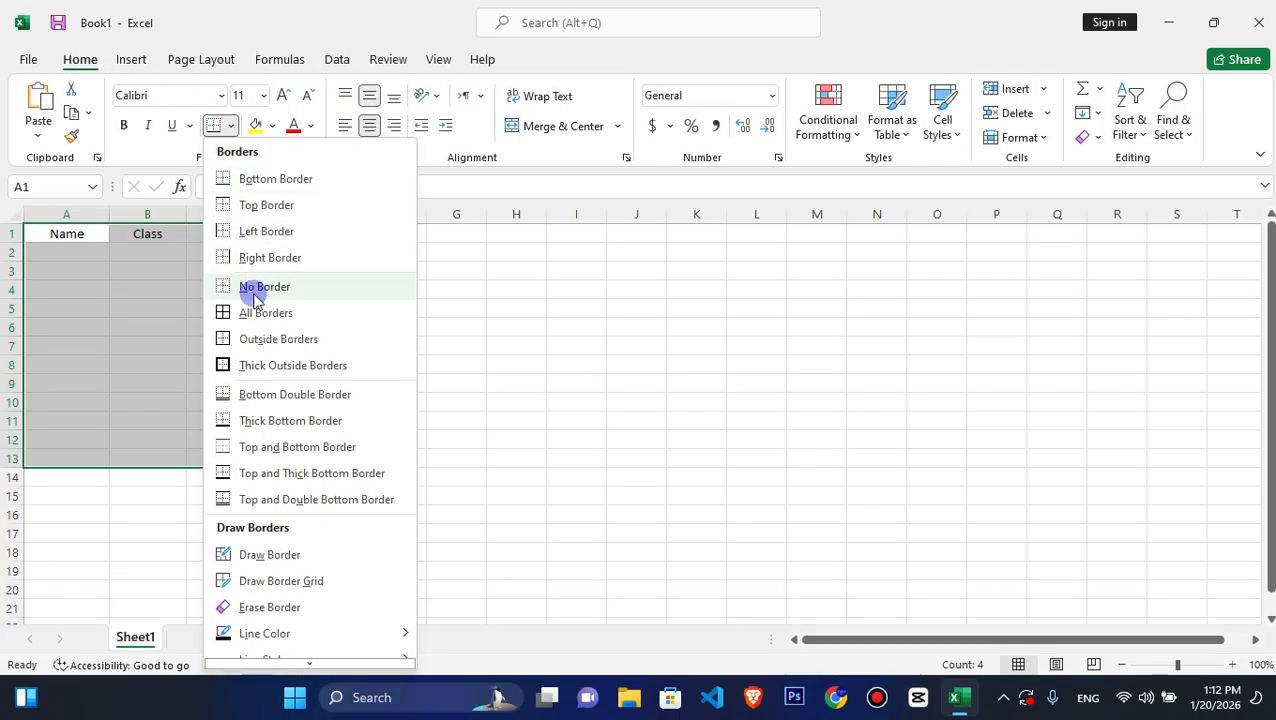
click(259, 313)
- Make row 1 taller and fill the header cells A1:D1 with the standard light green colour
drag(11, 243, 254, 226)
click(272, 126)
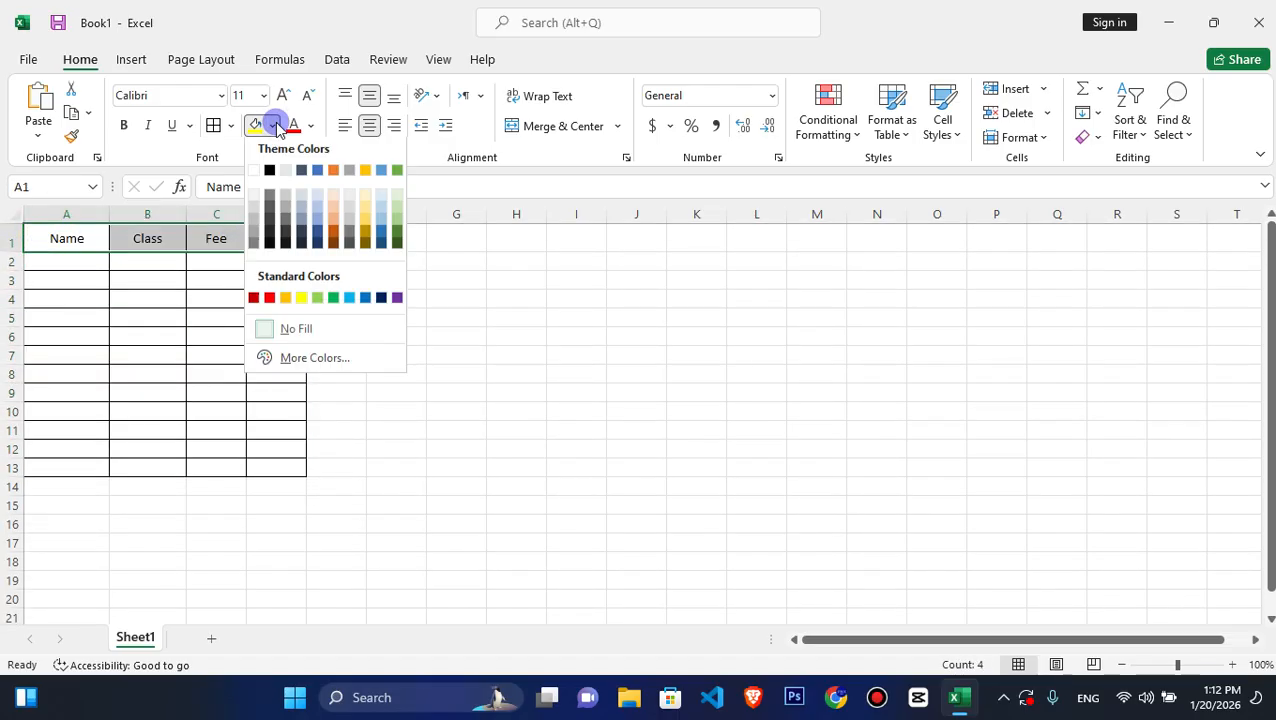
click(320, 304)
- Widen the Adm column and slightly narrow the Class column
drag(306, 214, 338, 212)
drag(185, 214, 169, 214)
click(48, 265)
drag(205, 259, 205, 473)
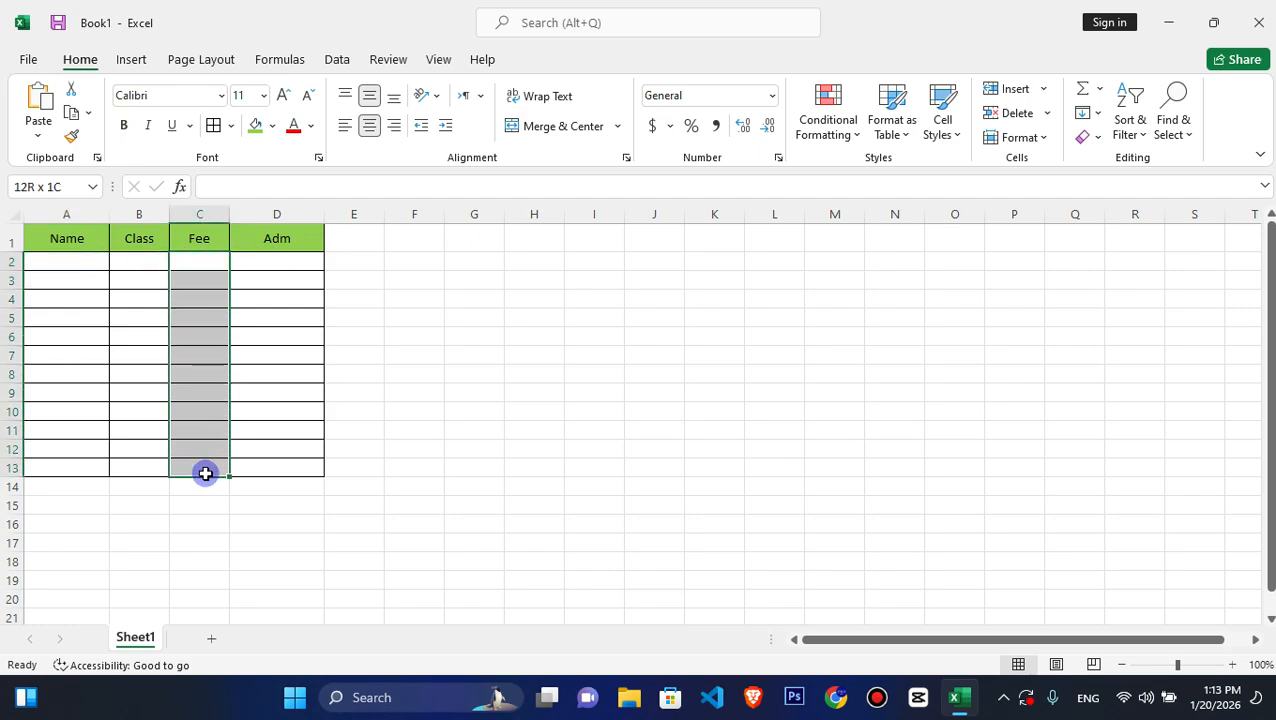
click(202, 259)
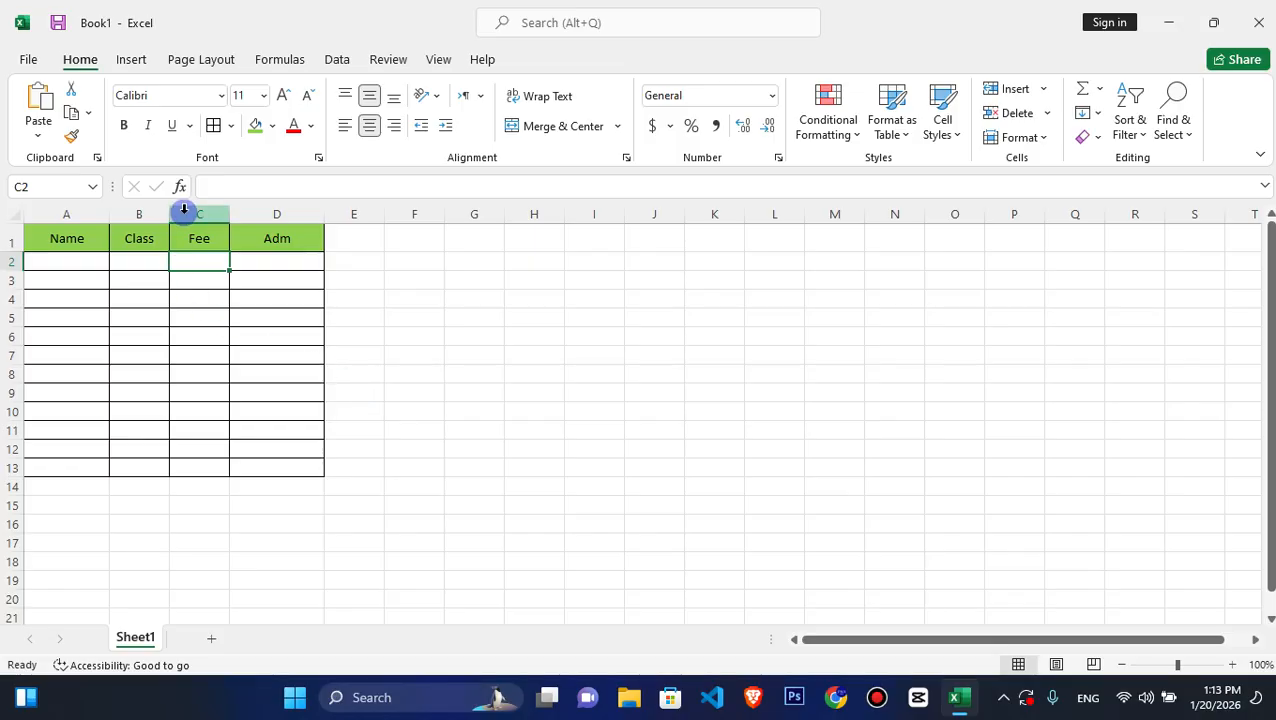
click(388, 59)
click(338, 59)
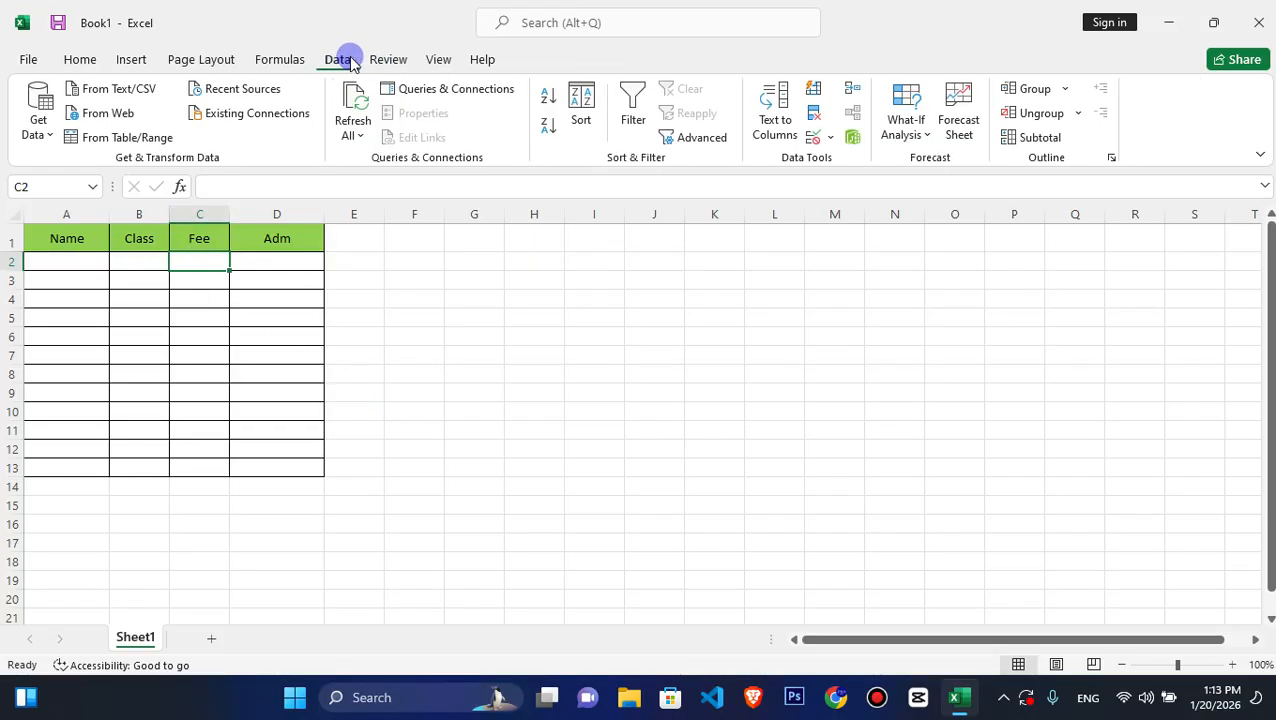
click(285, 59)
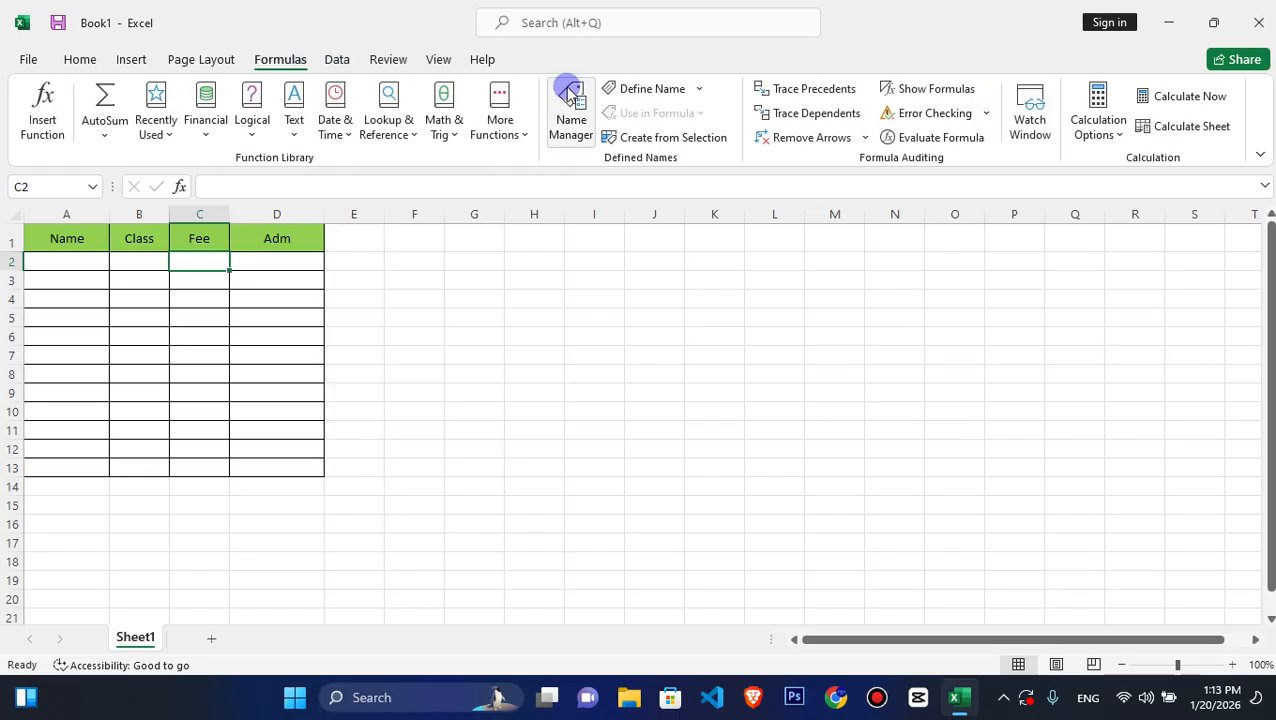
- Enter the first three students' names in cells A2 to A4 of the Name column
click(85, 265)
text(Ahmad)
key(Return)
text(M)
key(BackSpace)
text(Kha)
key(Return)
key(Up)
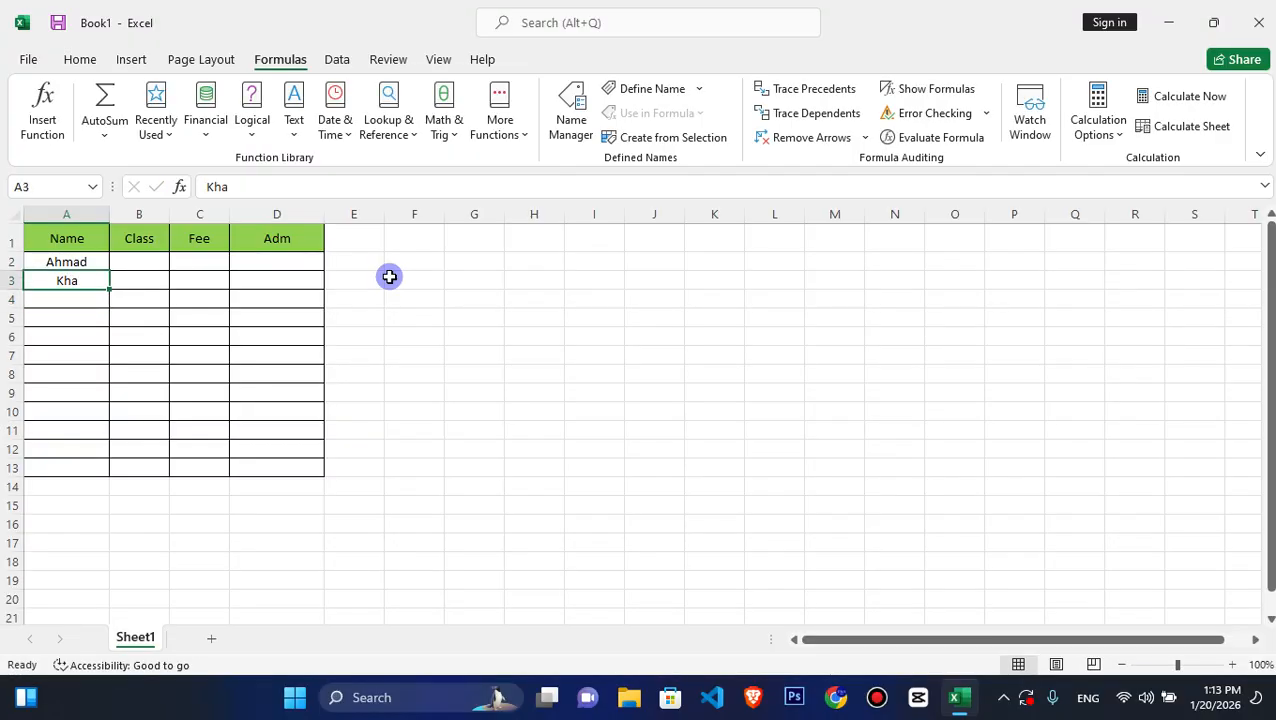
text(Khan)
key(Return)
text(Jan)
key(Return)
- Enter the next three students' names in cells A5 to A7
text(N)
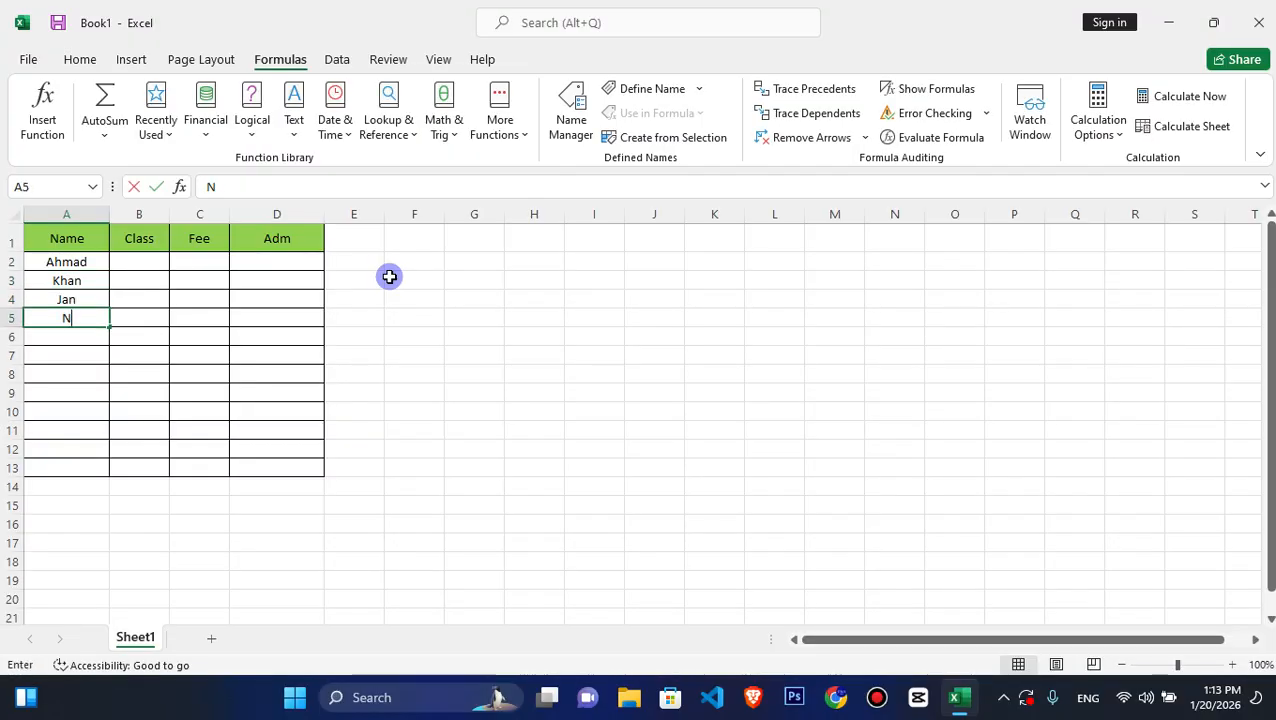
text(or0)
key(BackSpace)
text(or)
key(Return)
text(Ali)
key(Return)
text(Siraj)
key(Return)
- Enter three more students' names in cells A8 to A10
text(Miraj)
key(Return)
text(Almas)
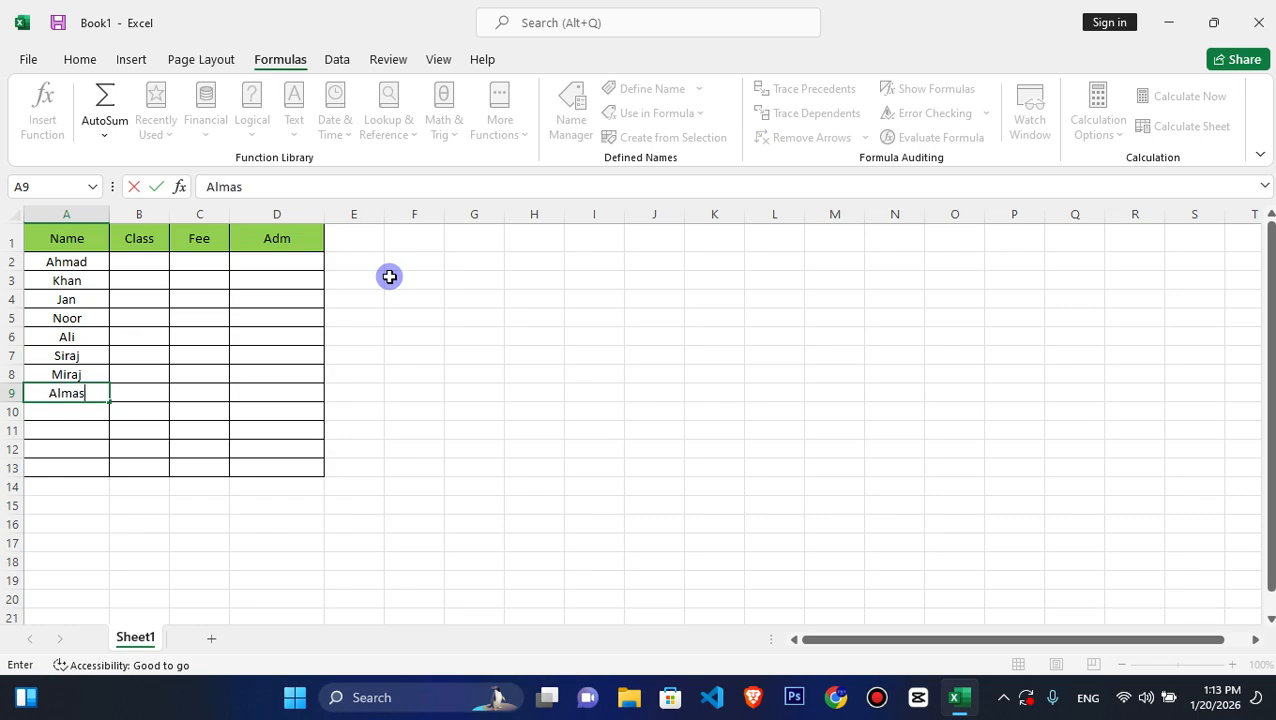
key(Return)
text(A)
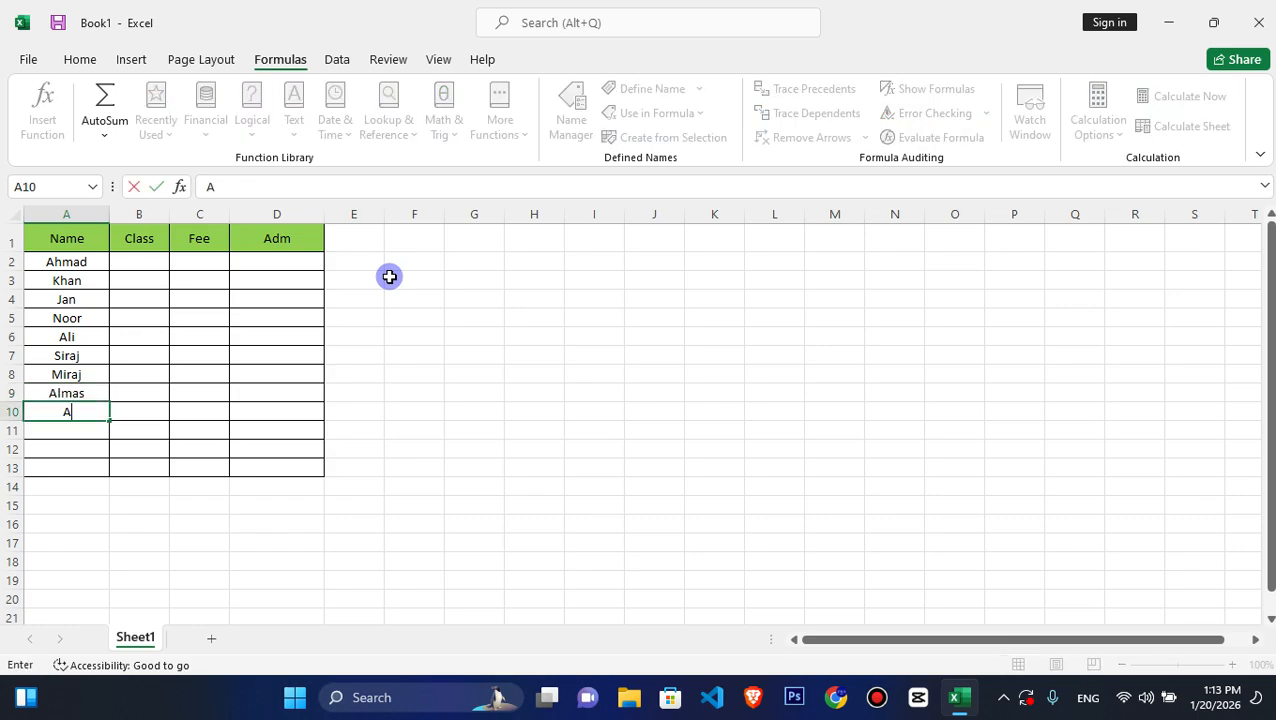
text(rman)
key(Return)
- Enter the last three students' names in cells A11 to A13
text(HA)
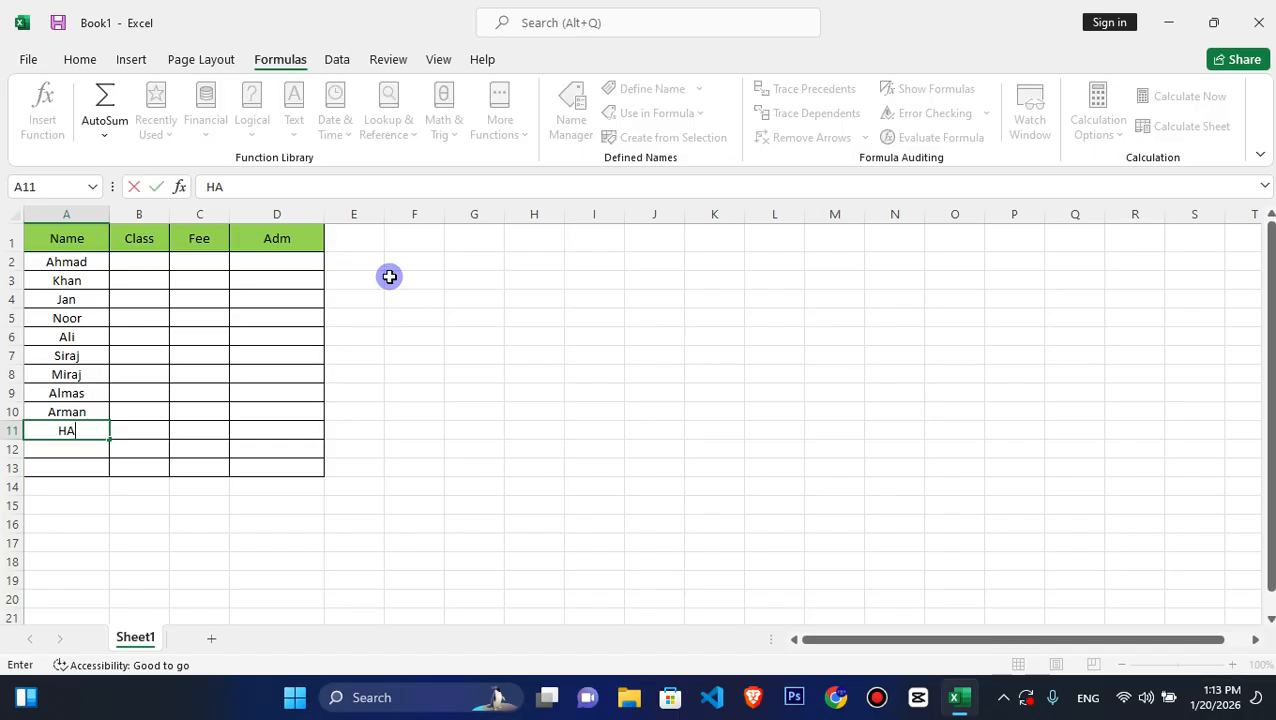
text(ris)
key(Return)
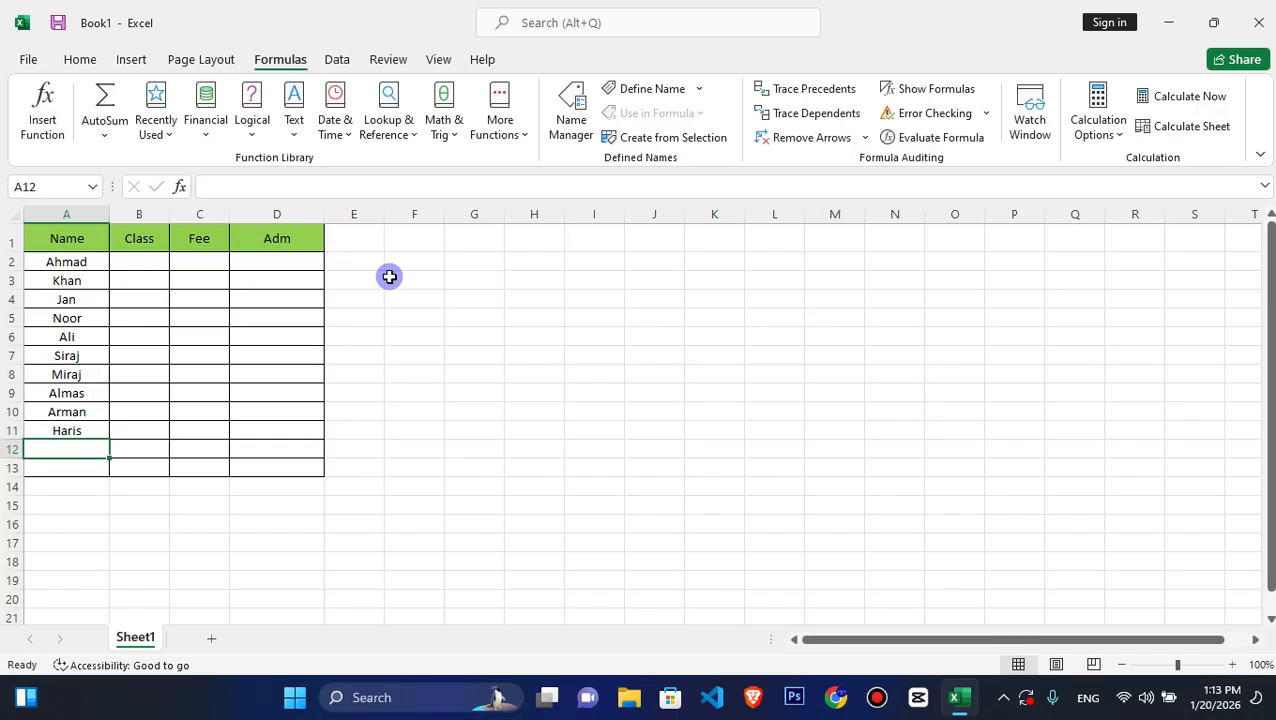
text(Ikram)
key(Return)
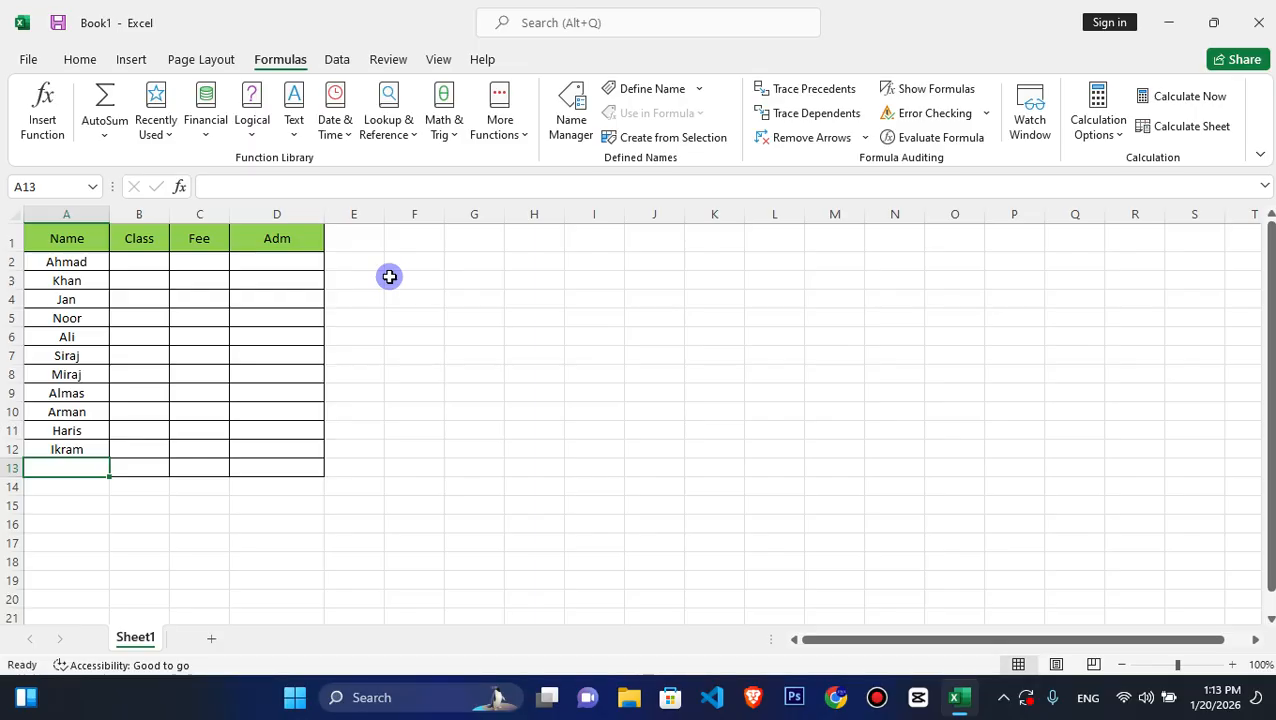
text(S)
key(BackSpace)
text(A)
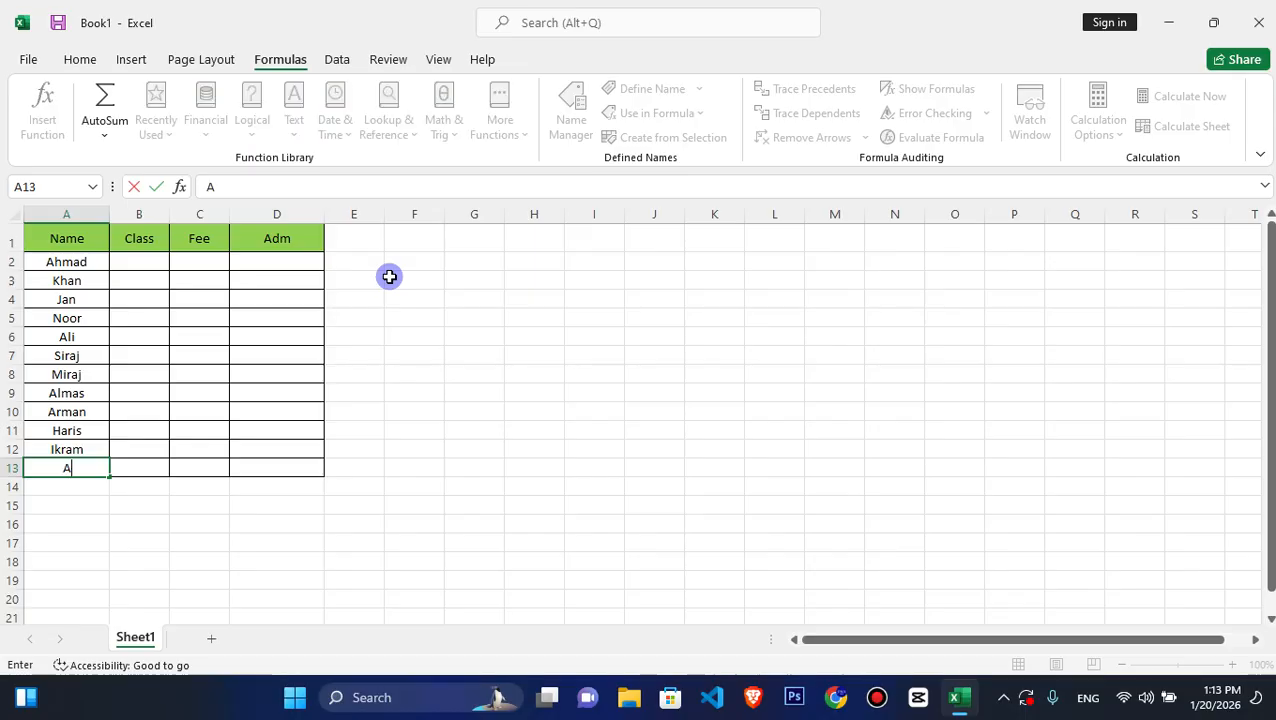
key(BackSpace)
key(Return)
- Enter the classes DIT, CIT and MOS in cells B2 to B4 of the Class column
key(Up)
key(Up)
key(Up)
key(Up)
key(Up)
key(Up)
key(Up)
key(Up)
key(Up)
key(Up)
key(Up)
key(Right)
key(Up)
key(ctrl+Return)
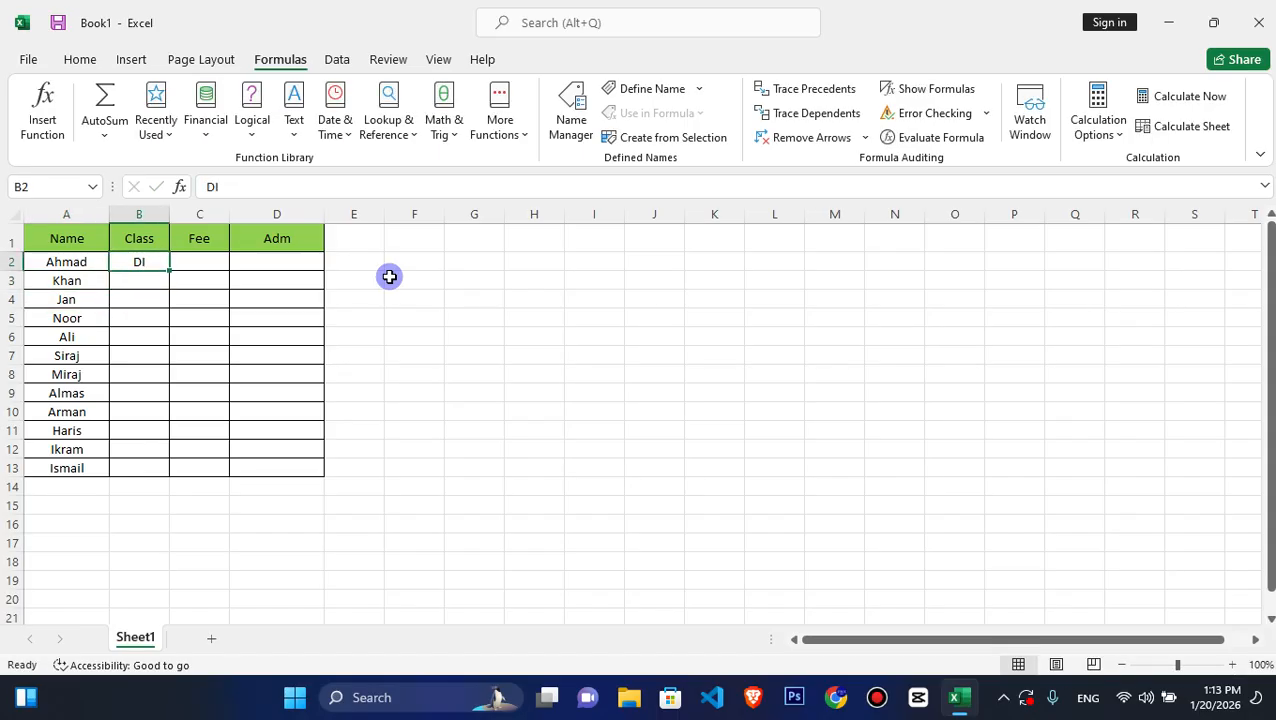
key(Return)
text(CIT)
key(Return)
text(MOS)
key(Return)
- Enter the class DIT in each of the cells B5 to B7
text(DIT)
key(Return)
text(DIT)
key(Return)
text(DIT)
key(Return)
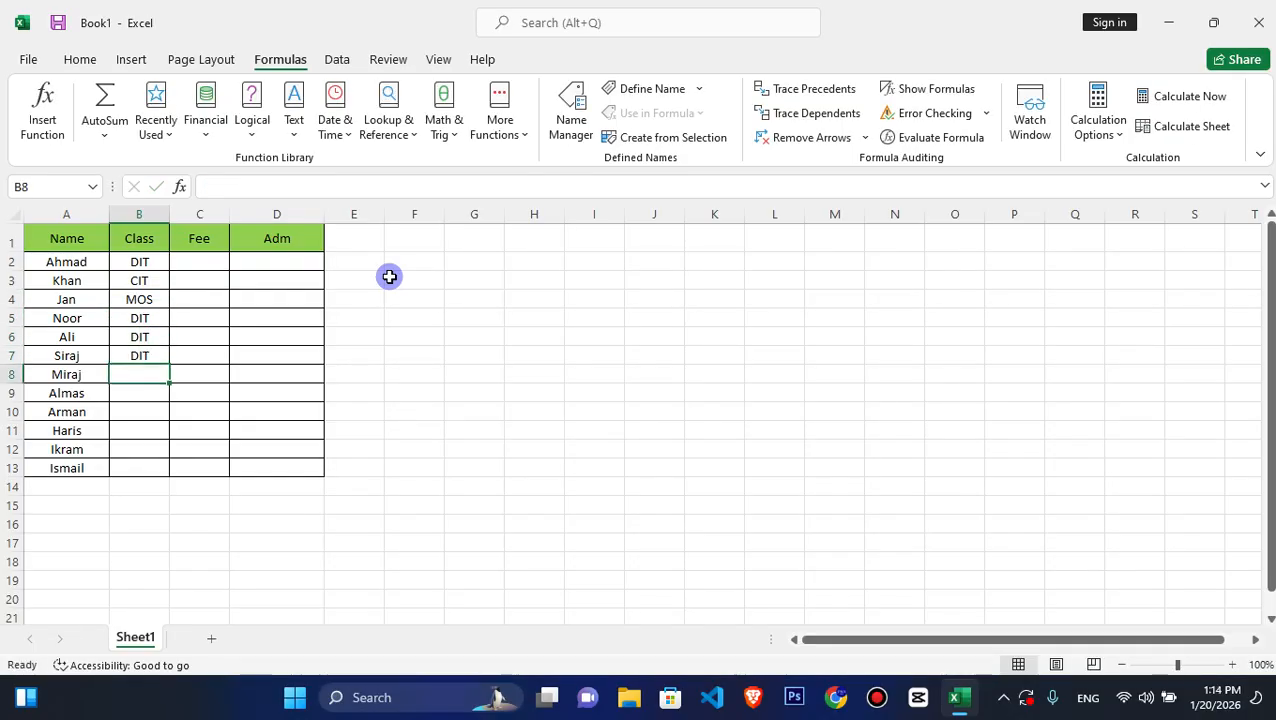
- Enter the class CIT in each of the cells B8 to B10
text(CIT)
key(Return)
text(CIT)
key(Return)
text(CIT)
key(Return)
- Enter the class MOS in B11 and DIT in both B12 and B13
text(MOS)
key(Return)
text(DIT)
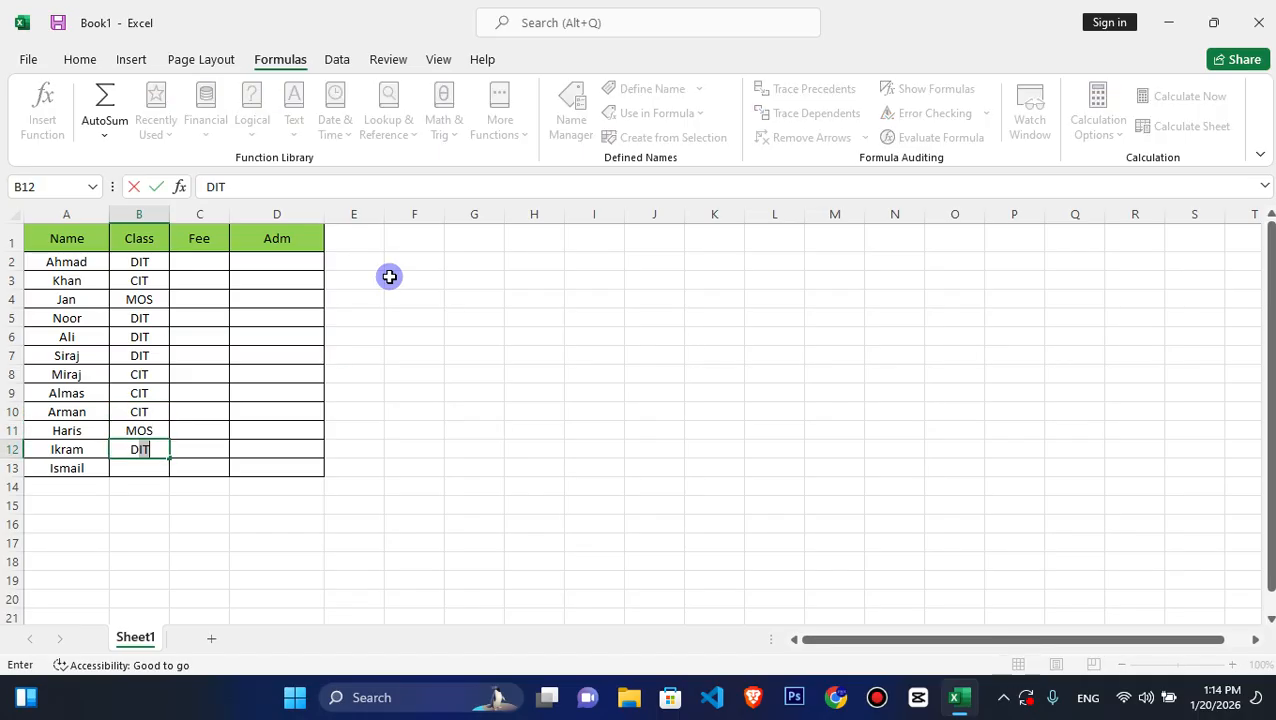
key(Return)
text(DIT)
key(Return)
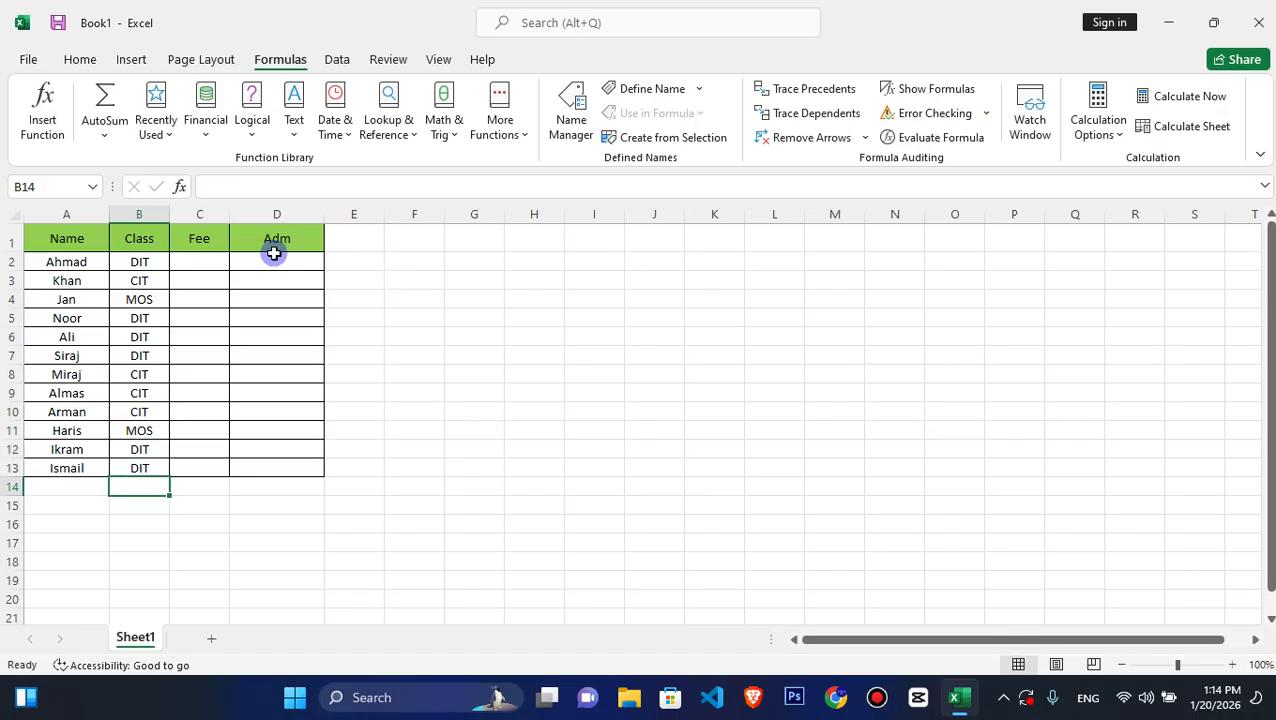
- Enter the fees 1000, 1200 and 1500 in cells C2 to C4 of the Fee column
click(212, 260)
text(10)
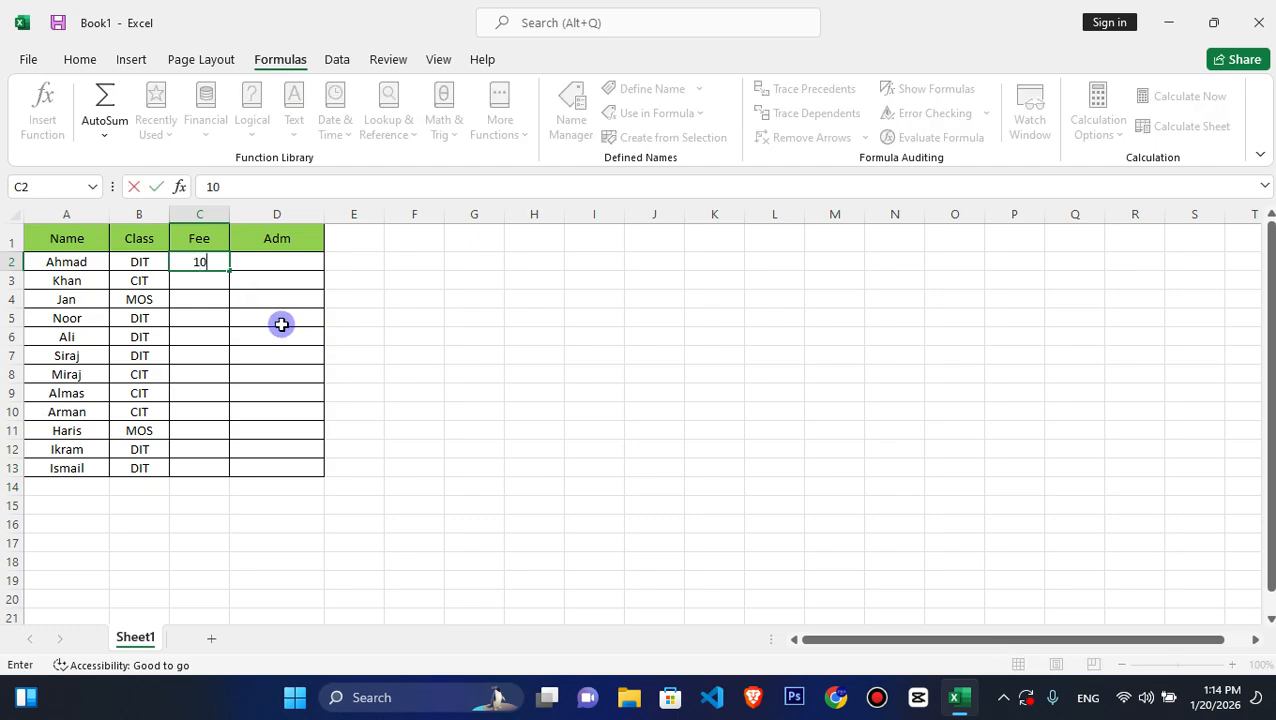
text(00)
key(Return)
text(10990)
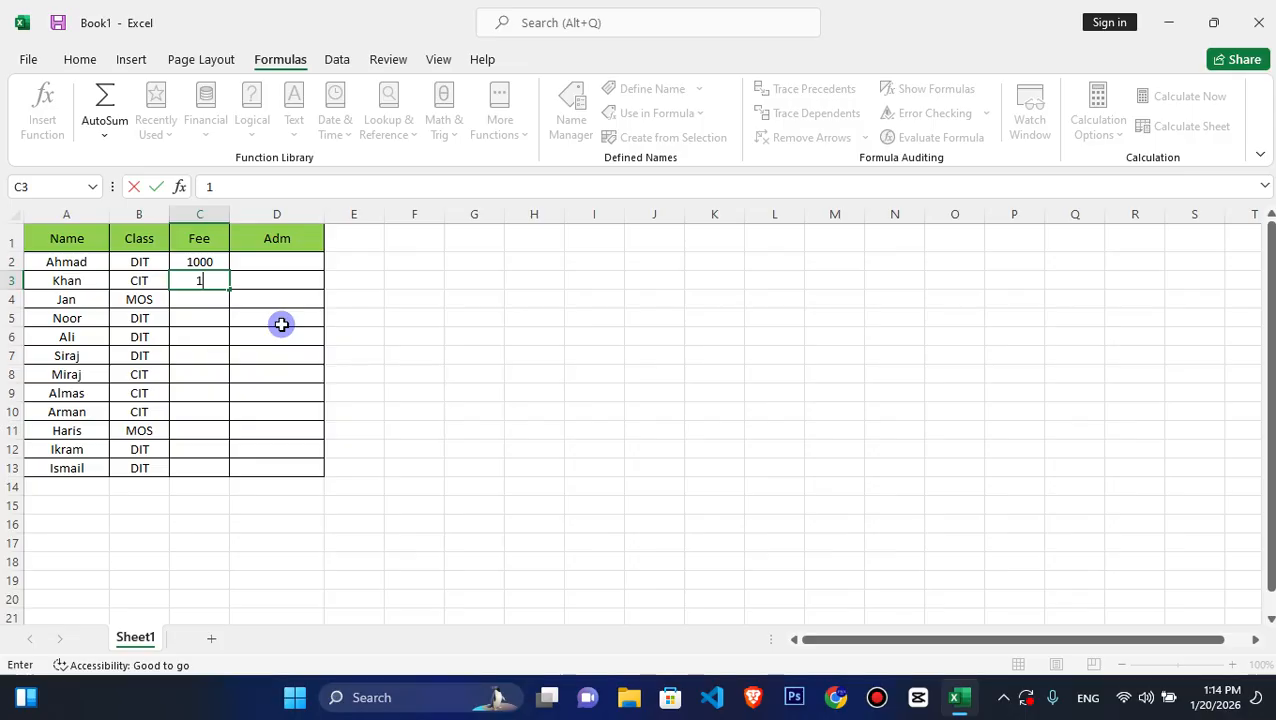
key(Return)
text(1)
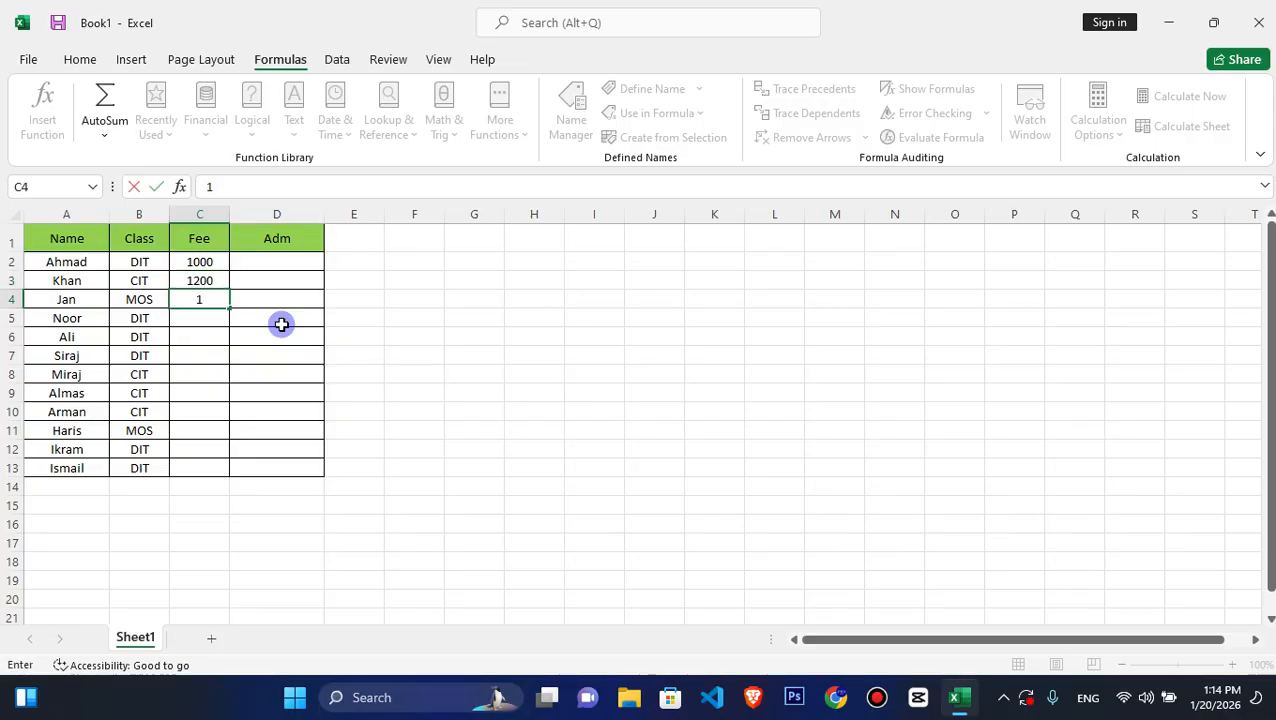
key(Return)
- Enter a fee of 1000 in each of the cells C5 to C7
text(1000)
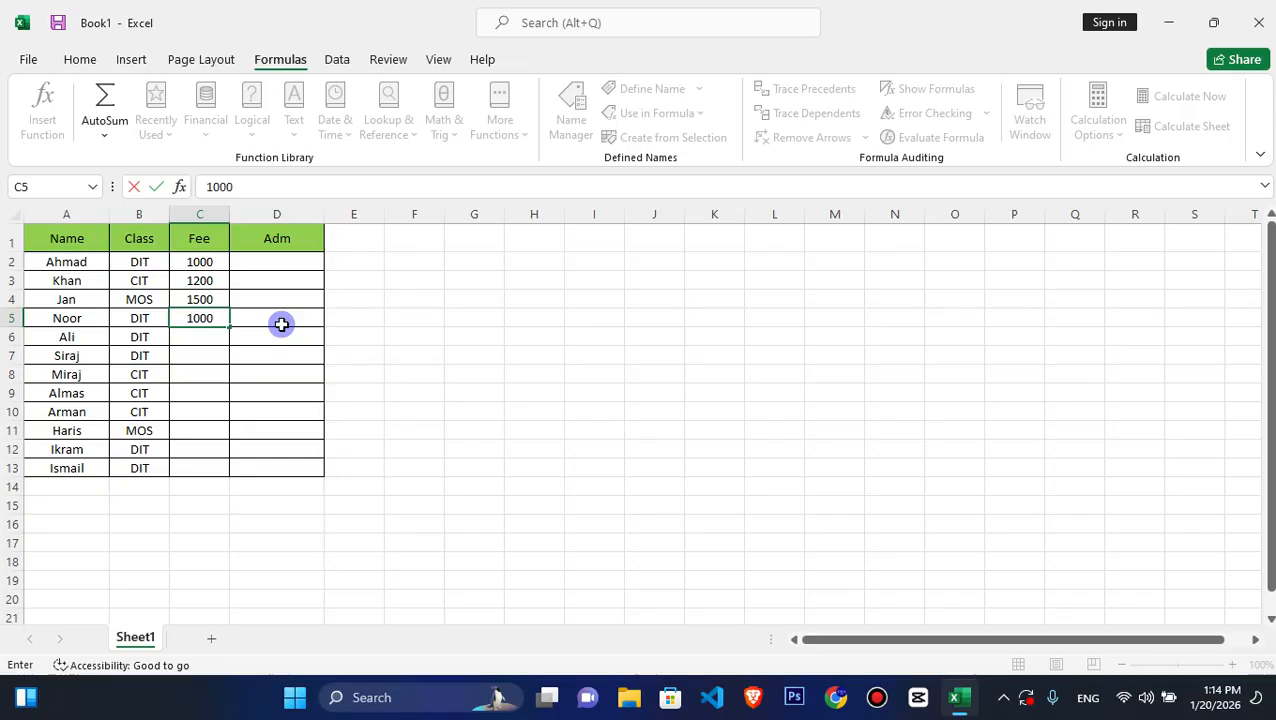
key(Return)
text(1)
key(Return)
text(1000)
key(Up)
text(1000)
key(Return)
key(Return)
- Enter a fee of 1200 in each of the cells C8 to C10
text(1200)
key(Return)
text(10)
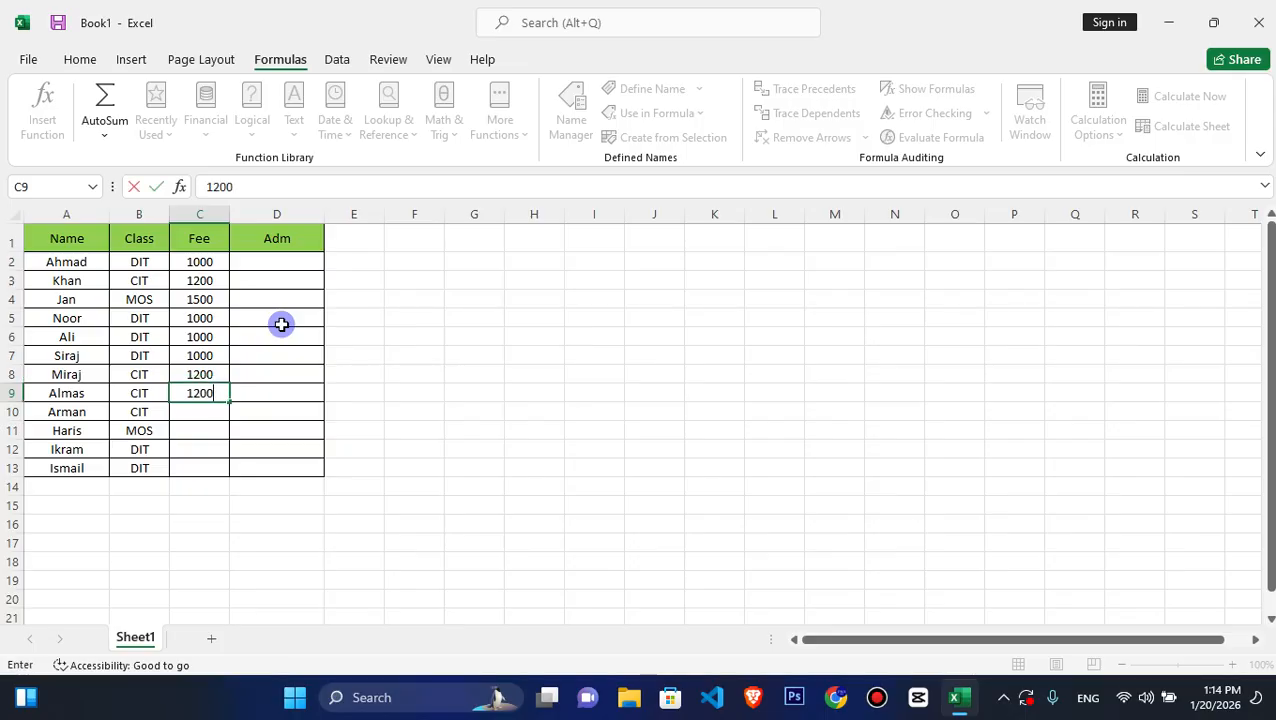
key(Return)
text(1200)
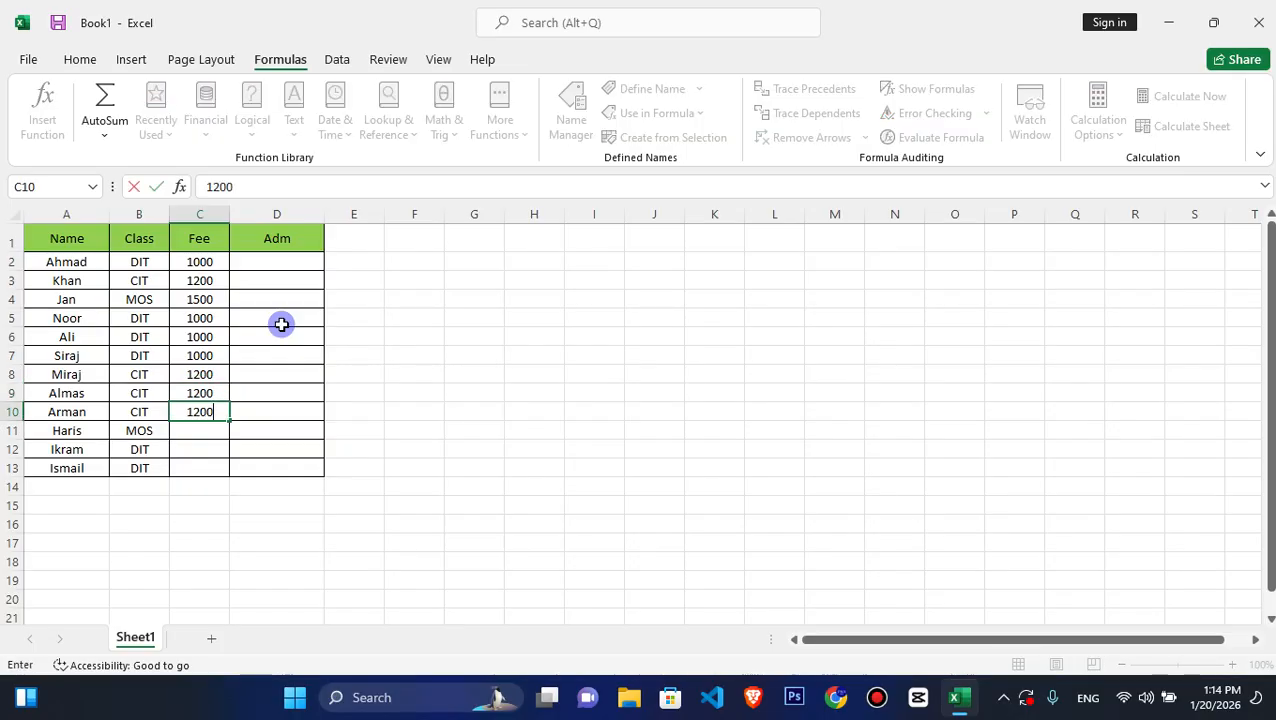
key(Return)
- Enter a fee of 1500 in C11 and 1000 in both C12 and C13
text(15)
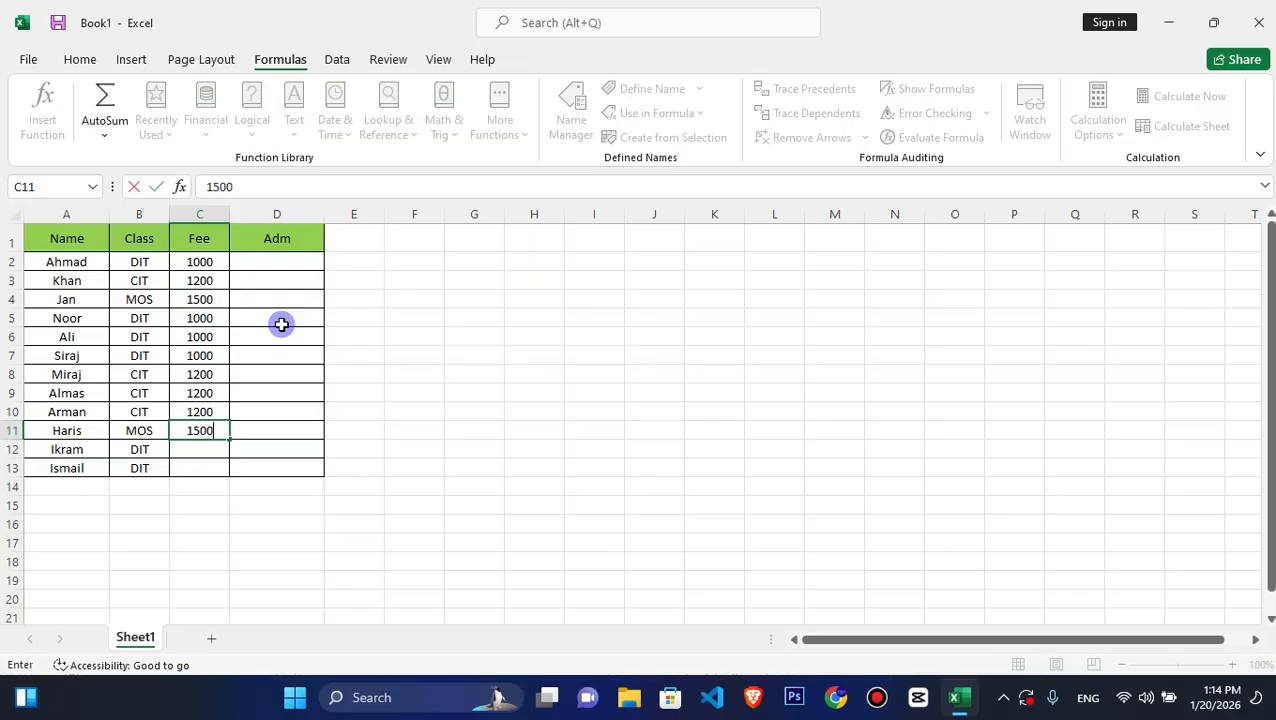
text(00)
key(Return)
text(100)
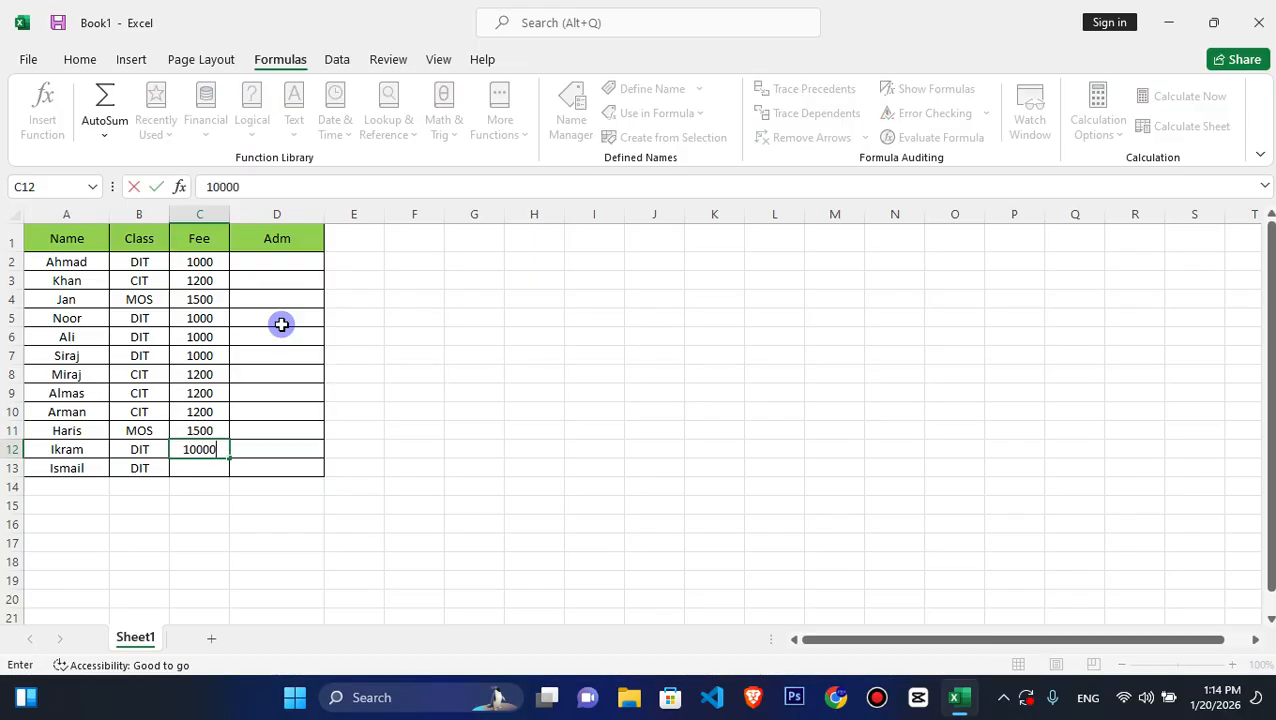
text(00)
key(BackSpace)
key(Return)
text(1000)
key(Return)
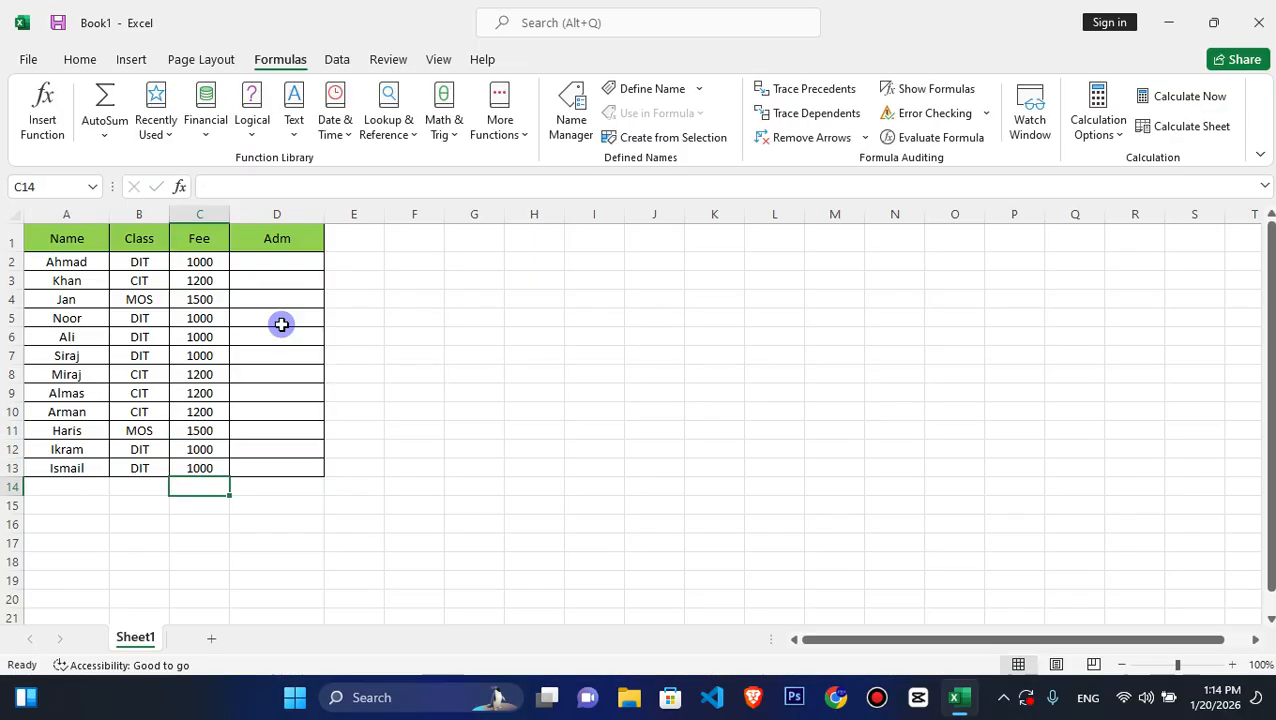
- Narrow the Adm column and fill cells D2 to D13 with the value 500
click(278, 256)
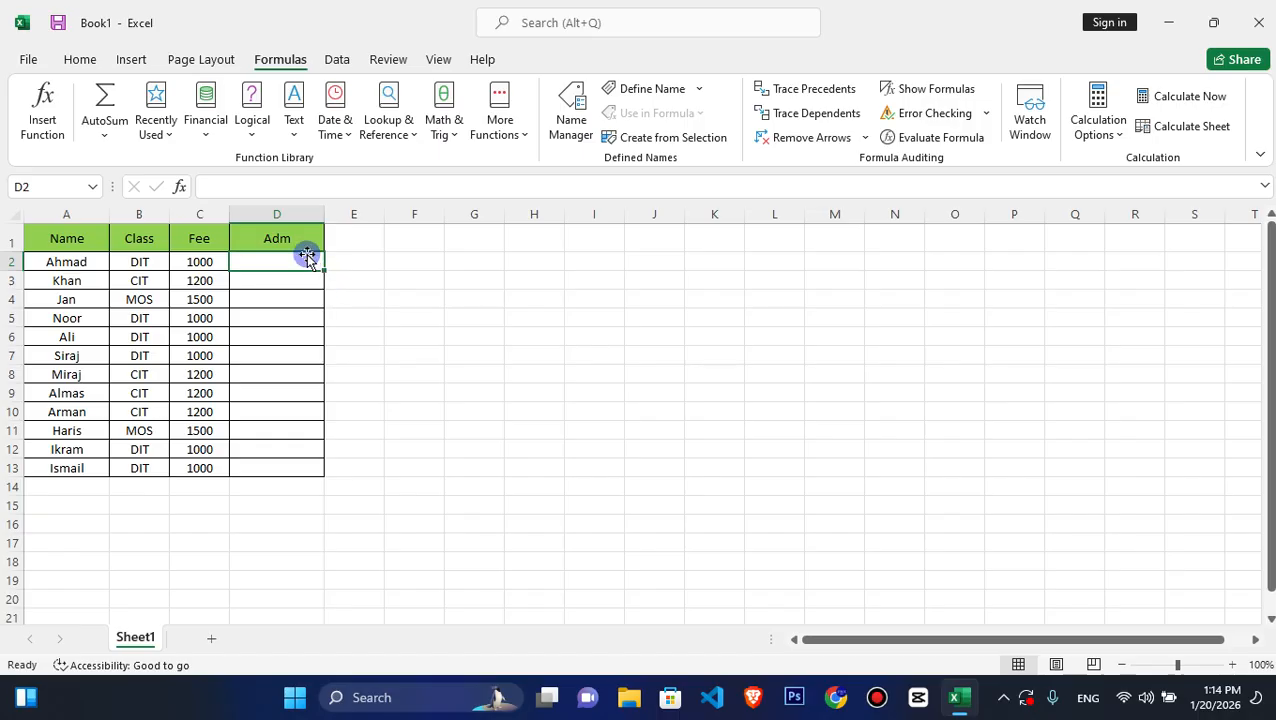
drag(321, 209, 281, 209)
text(500)
key(Return)
click(265, 260)
drag(279, 271, 271, 469)
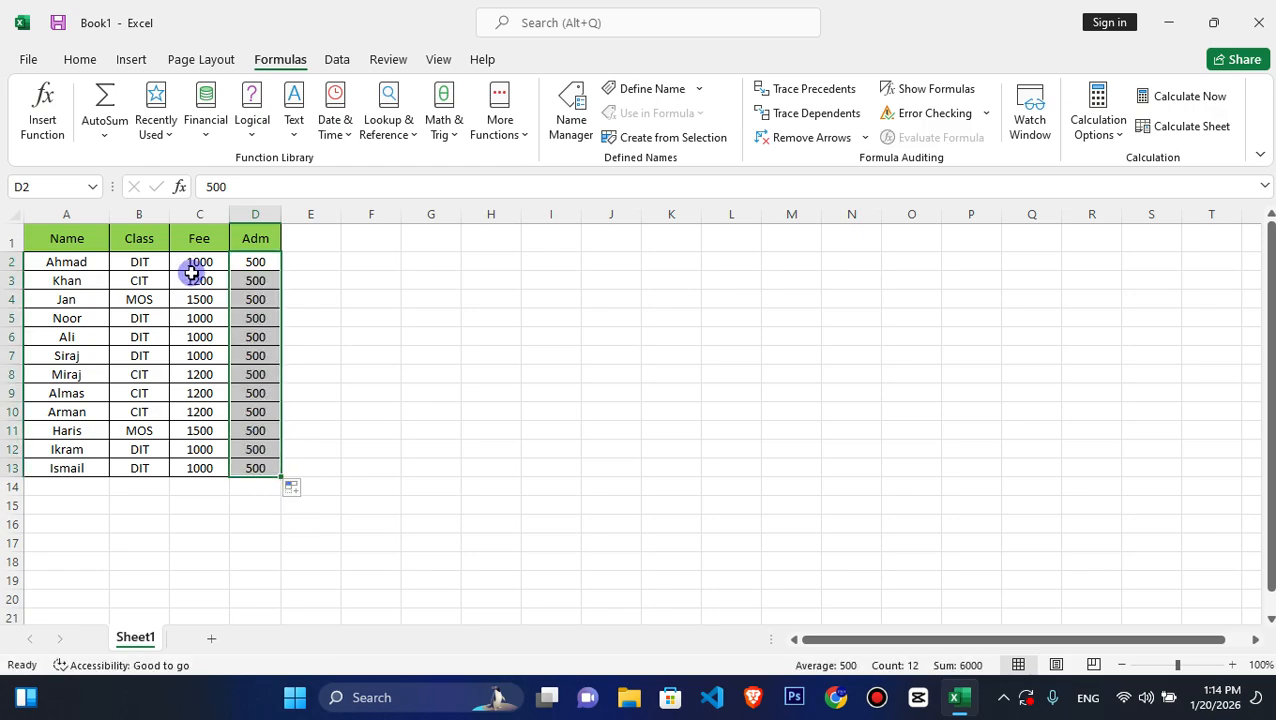
- Enter the label Total Fees in cell C16 below the table
drag(193, 261, 198, 467)
click(150, 524)
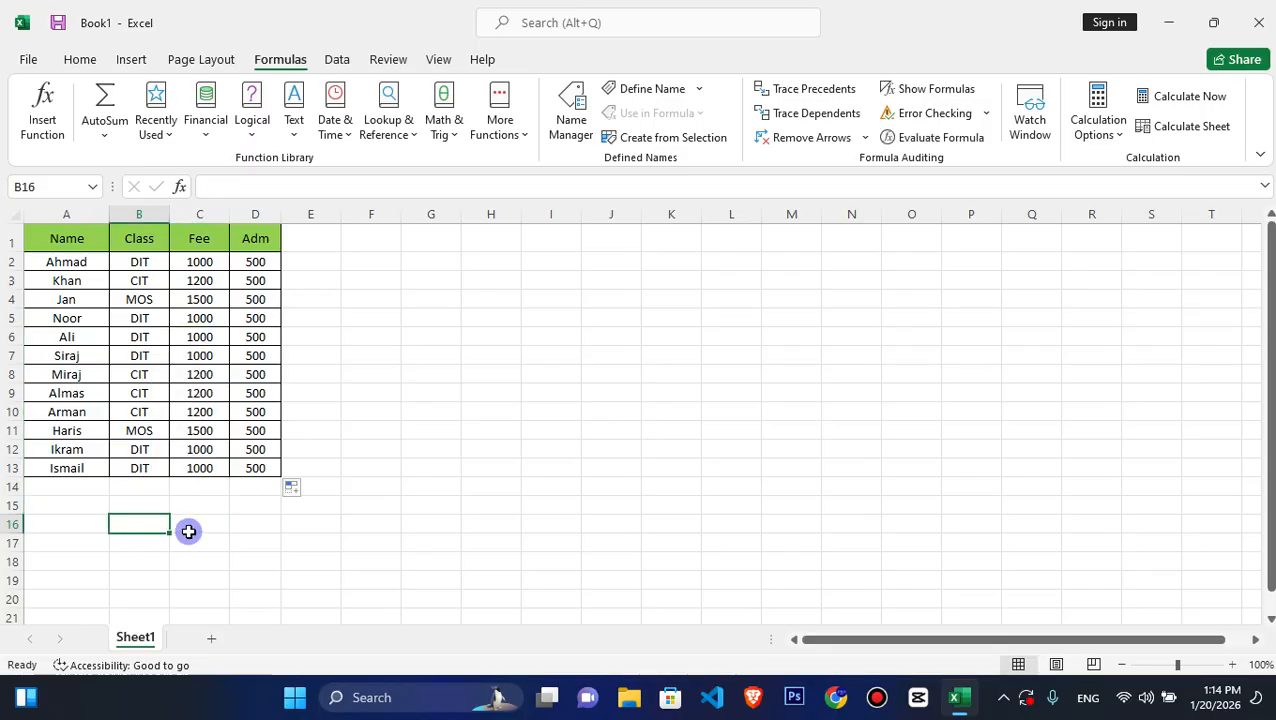
click(199, 524)
text(T)
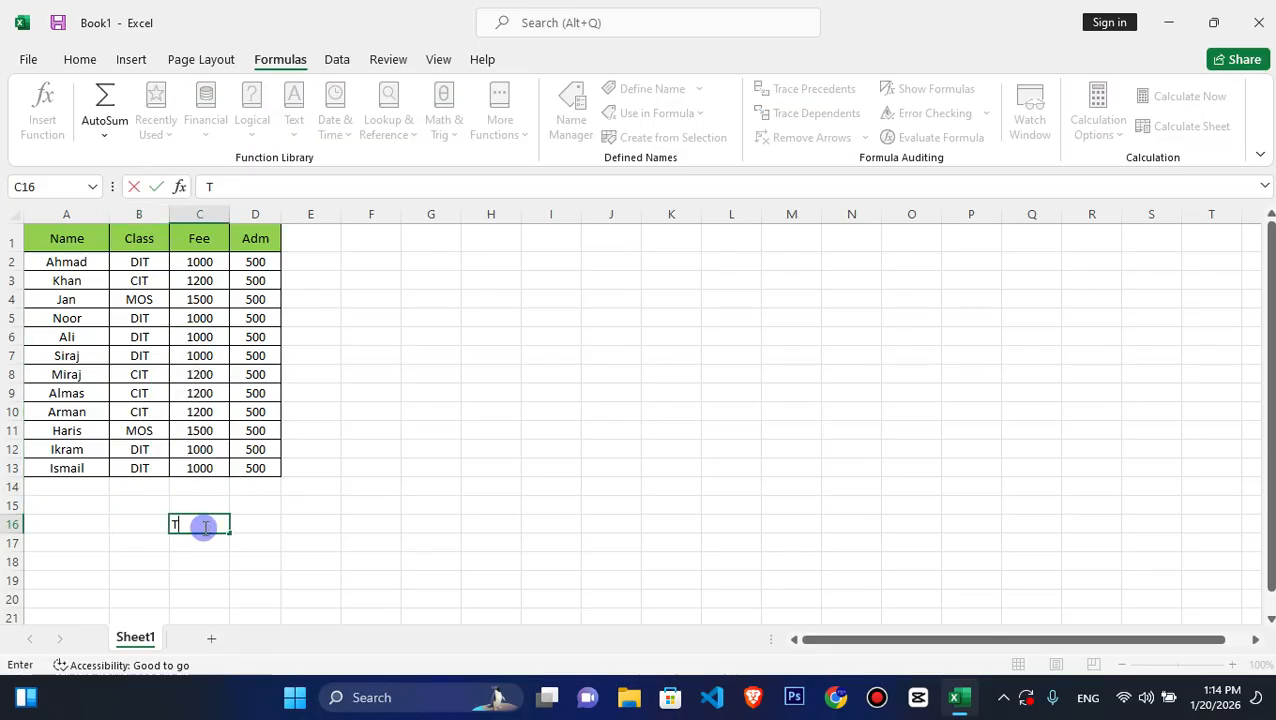
text(otal Fees)
key(Return)
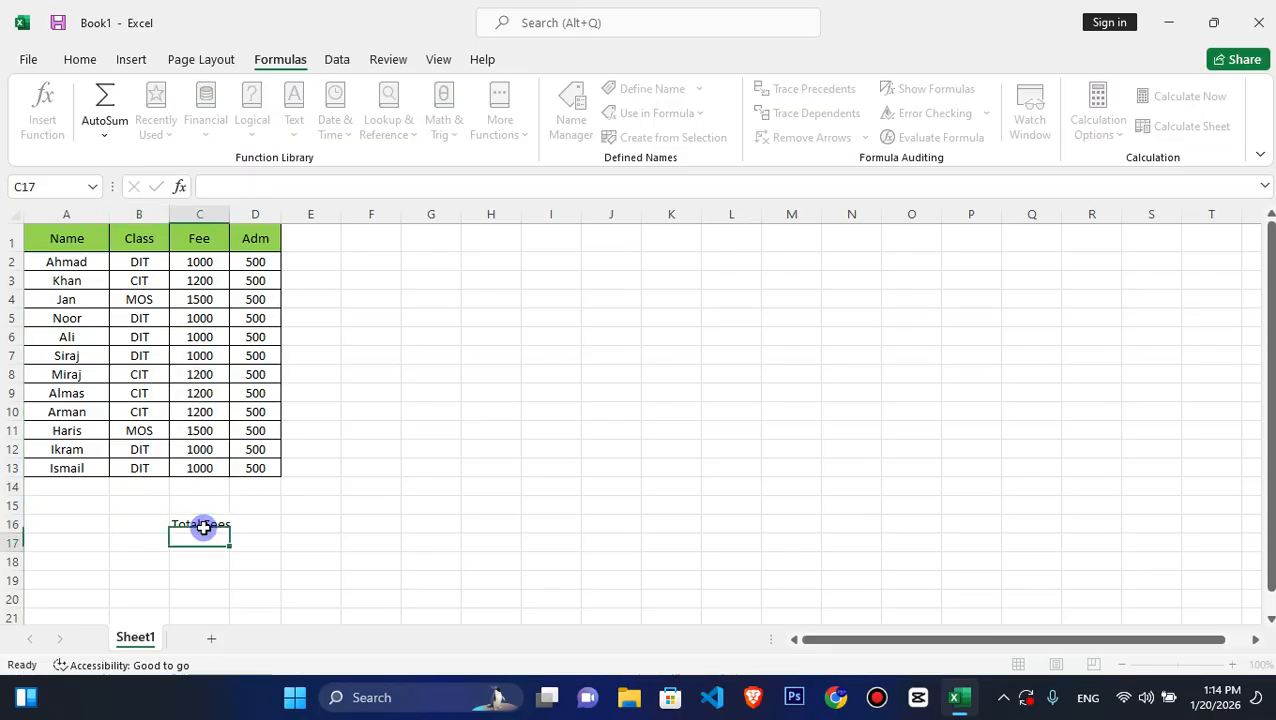
- Merge and center C16:D16 with the Total Fees label, and do the same for C17:D17
click(197, 524)
drag(197, 524, 252, 526)
click(100, 60)
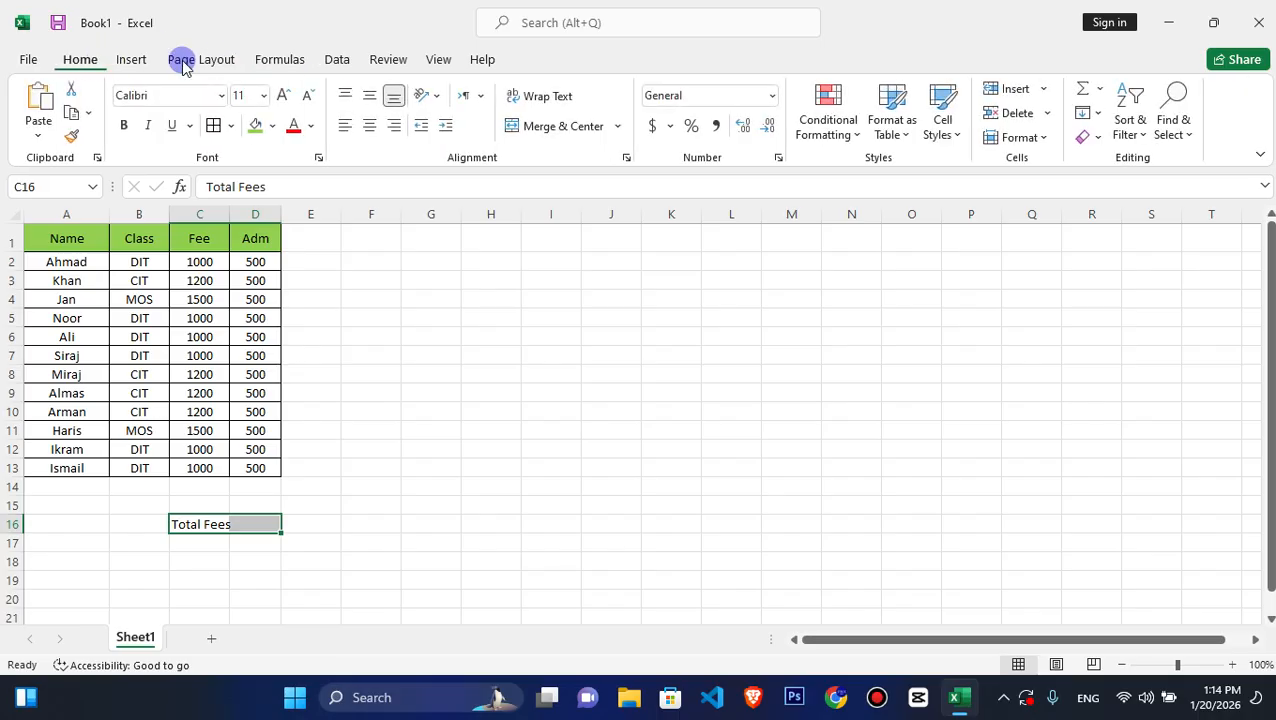
click(543, 125)
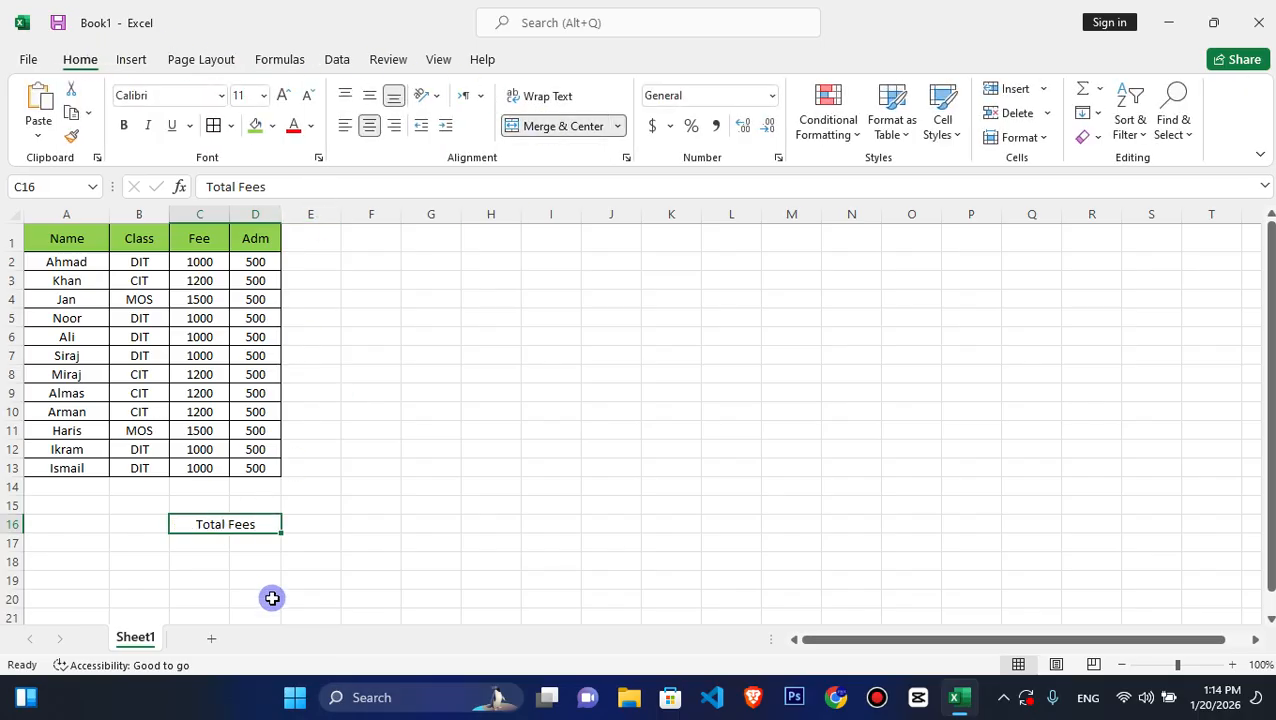
drag(215, 543, 243, 545)
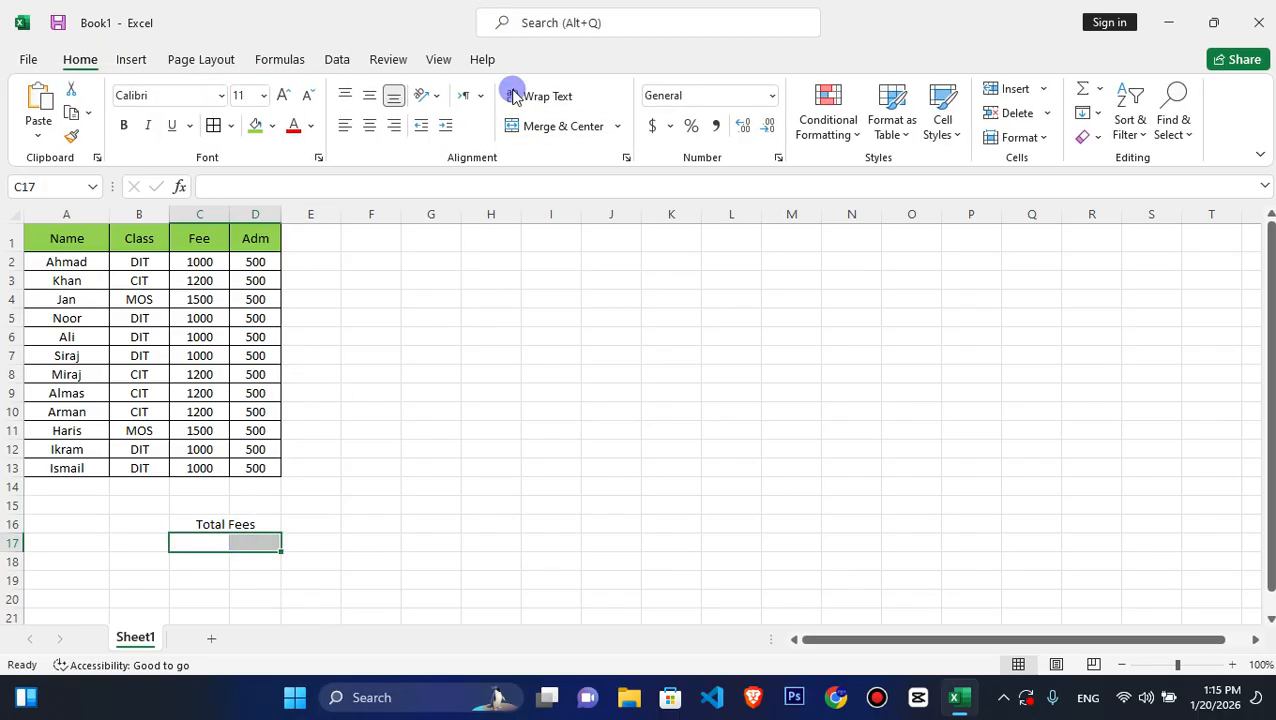
click(516, 126)
- Make row 16 slightly taller and center the contents of C16:D17 vertically and horizontally
click(246, 524)
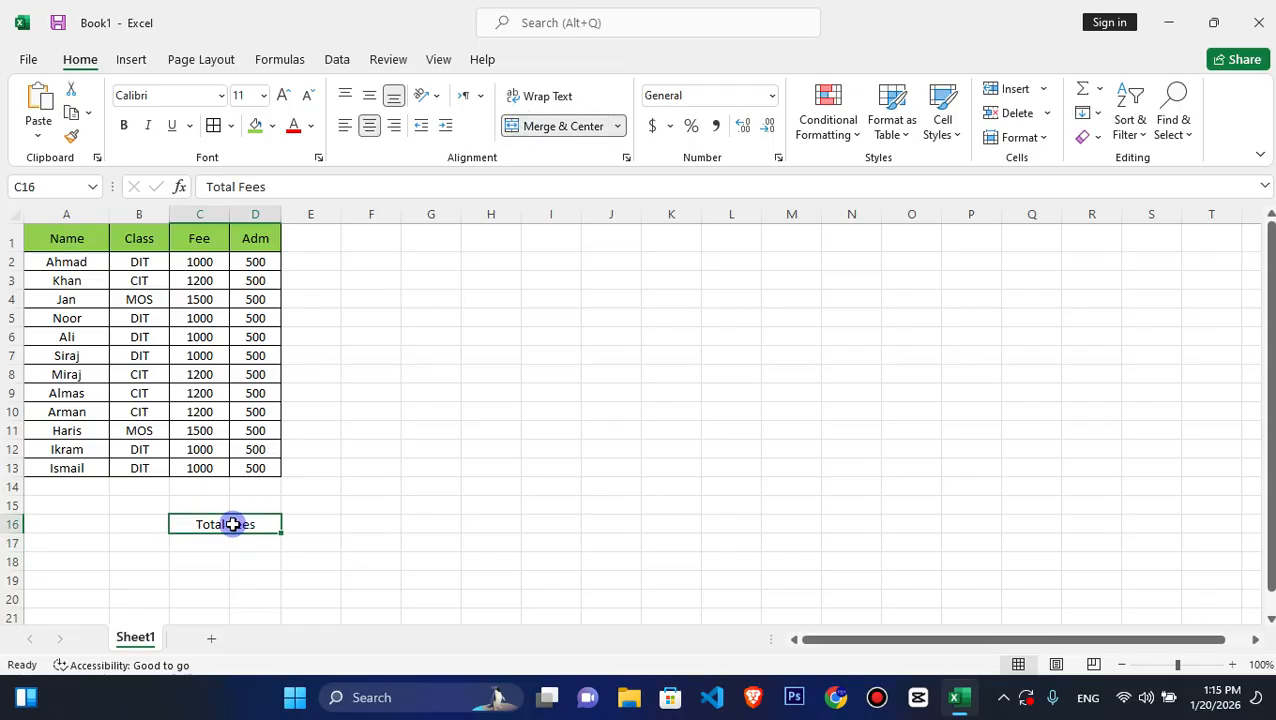
drag(13, 533, 12, 541)
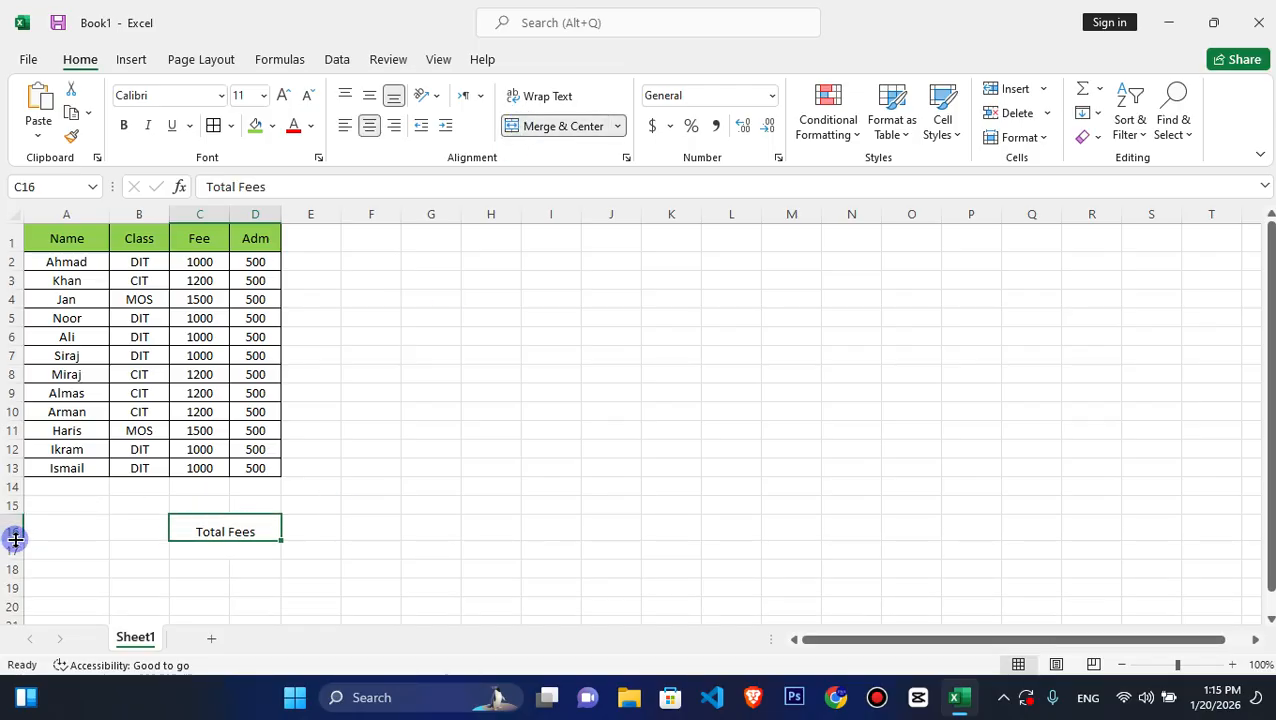
drag(234, 529, 233, 551)
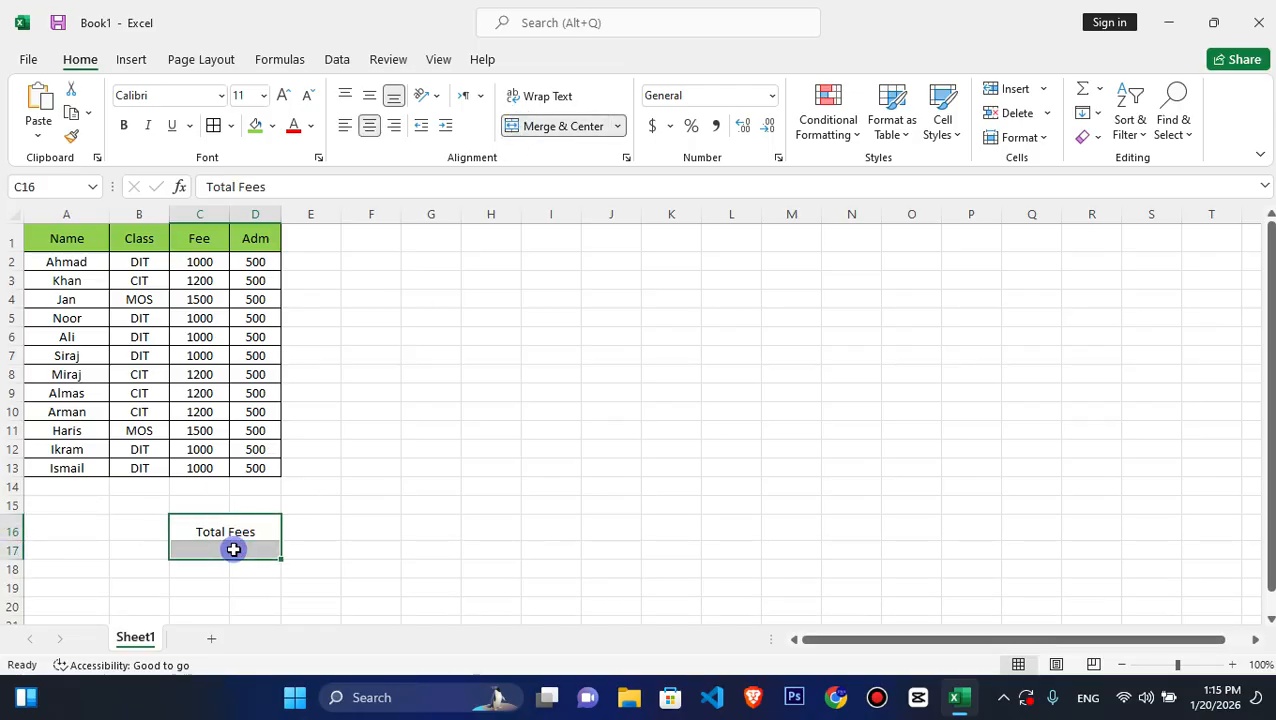
click(369, 95)
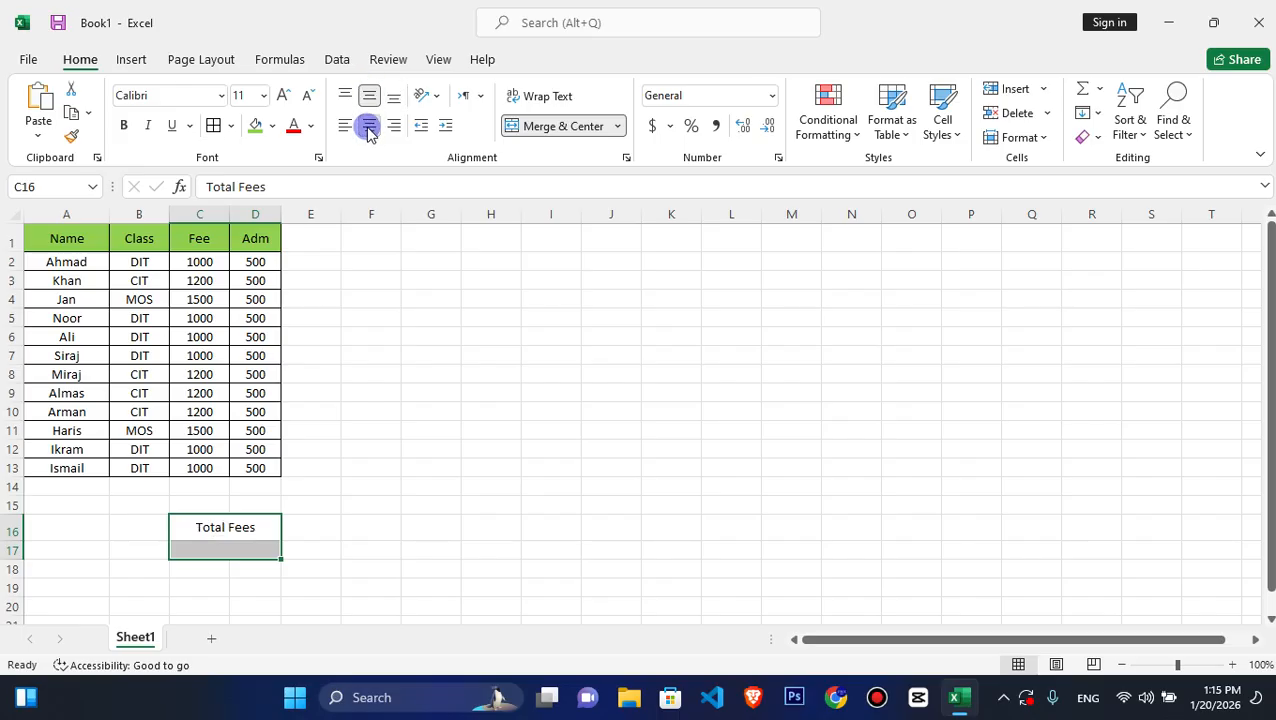
click(369, 127)
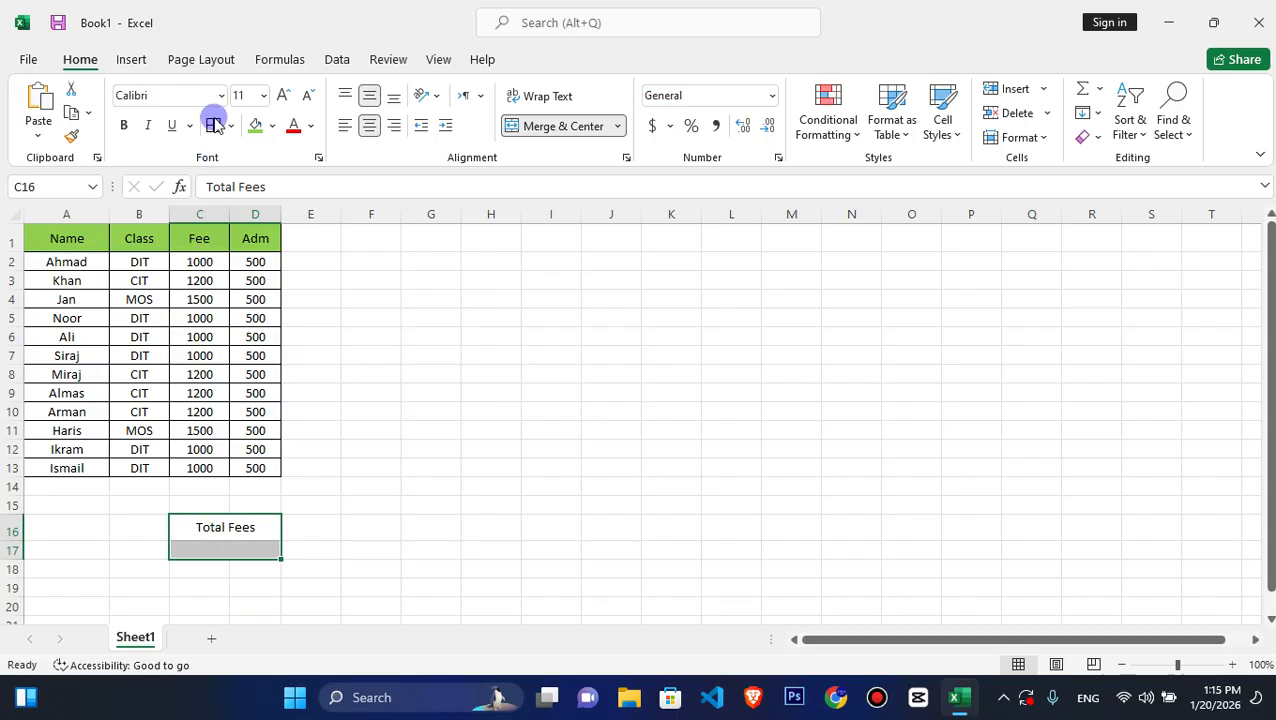
- Add borders around the Total Fees block C16:D17 and fill its label cell with green
click(221, 527)
click(255, 125)
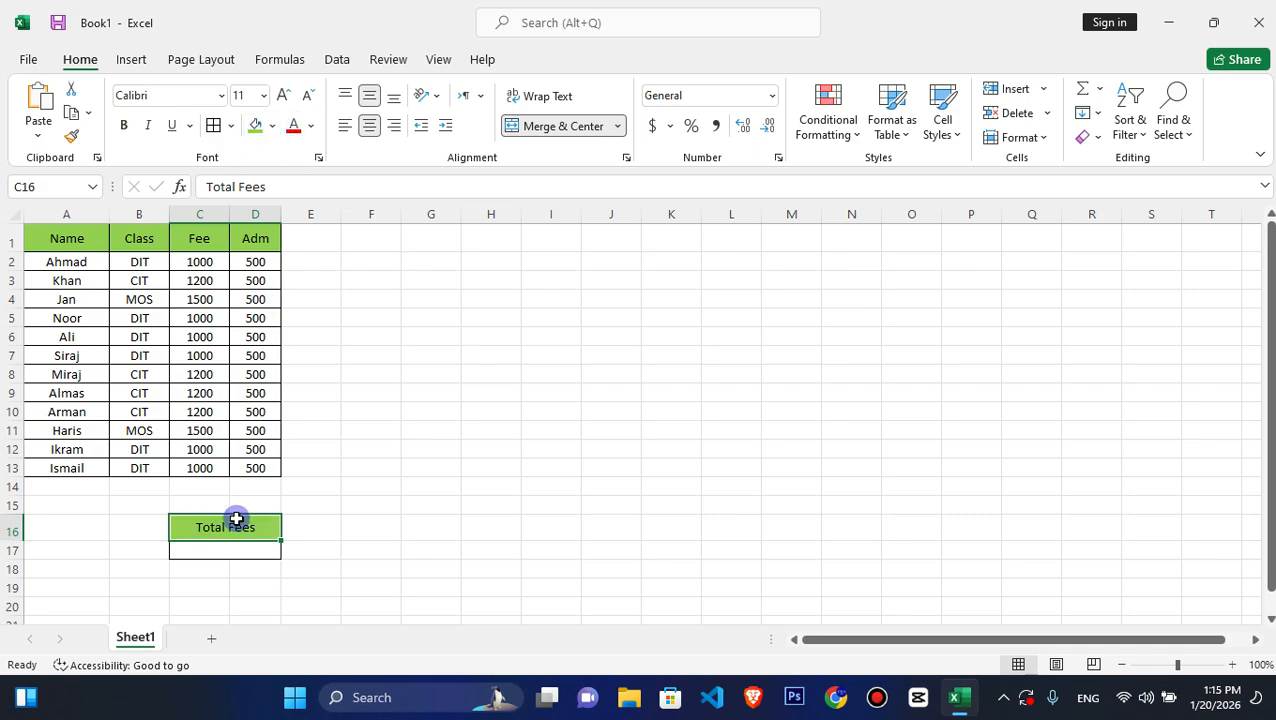
- Enter =sum(C2:C13) in the cell below Total Fees and clear that cell again
click(215, 553)
text(=sum)
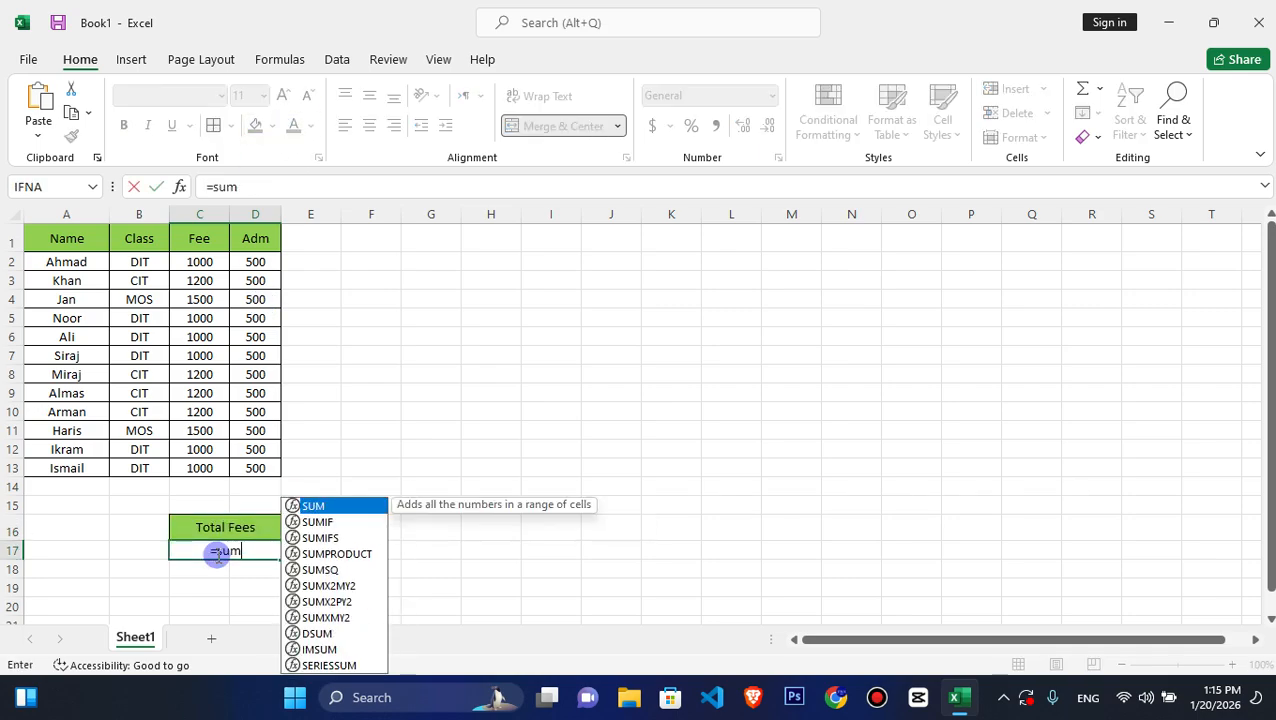
text(()
drag(199, 261, 205, 467)
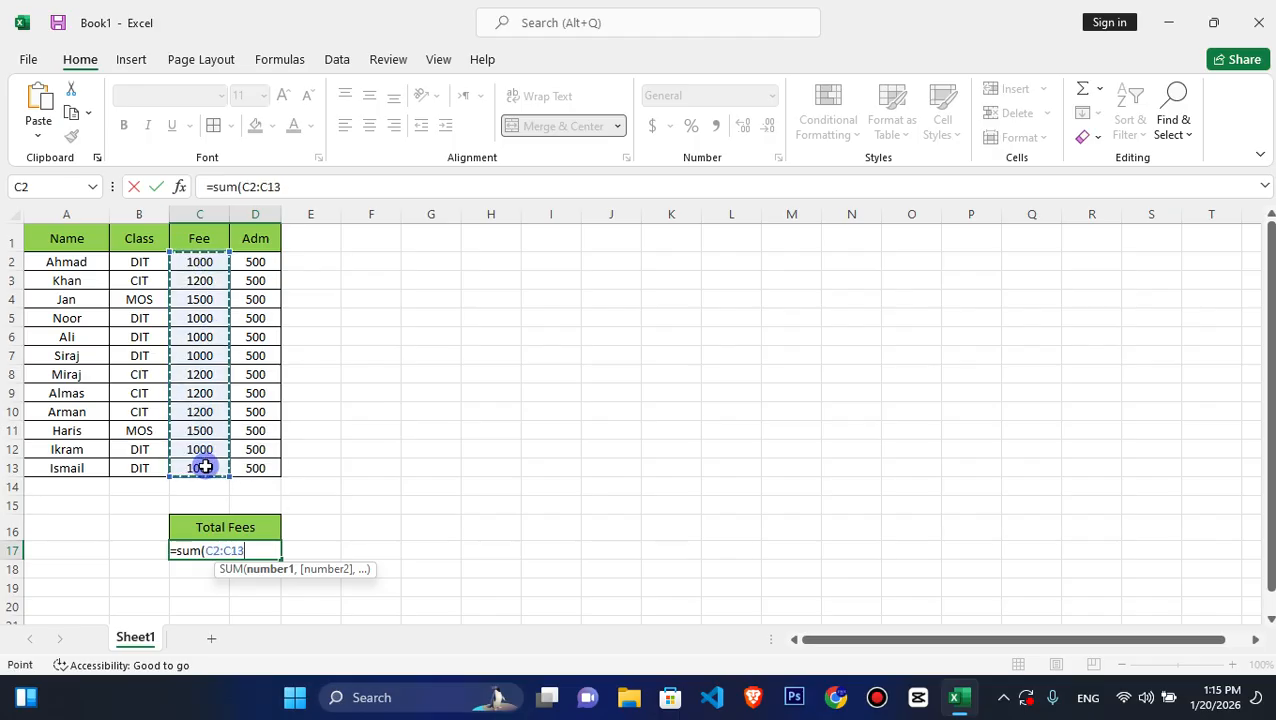
text())
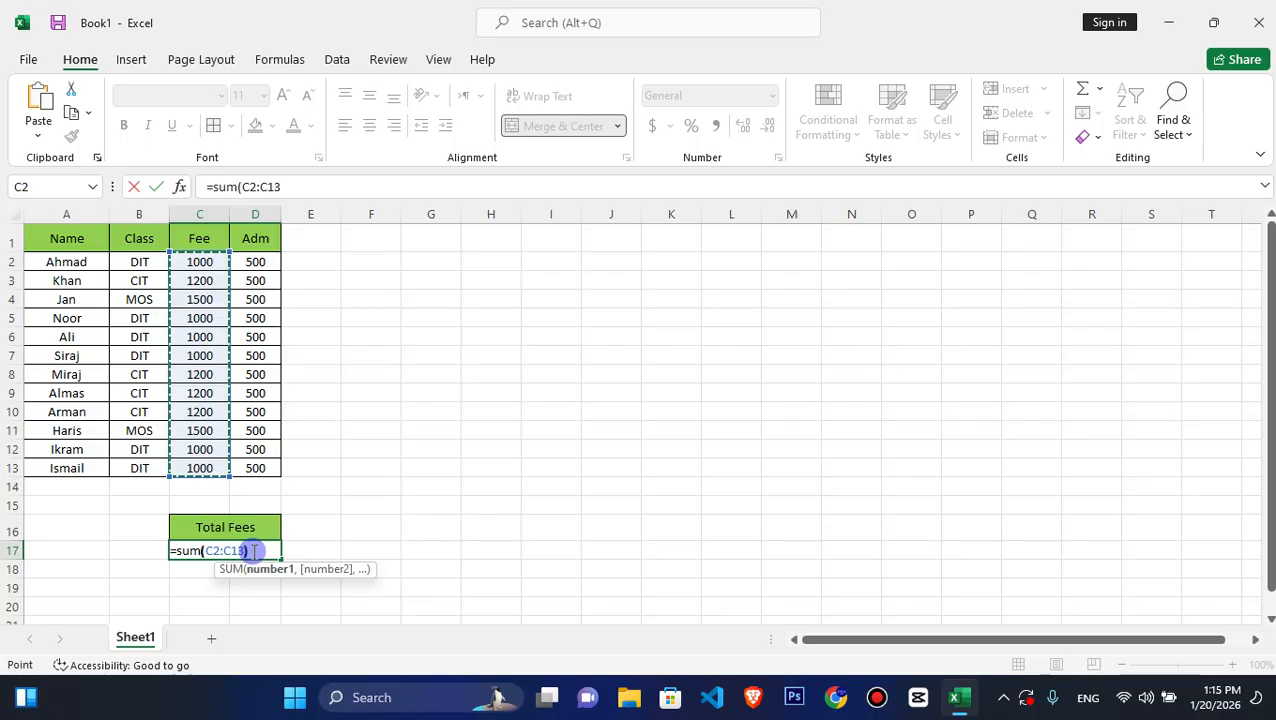
key(Return)
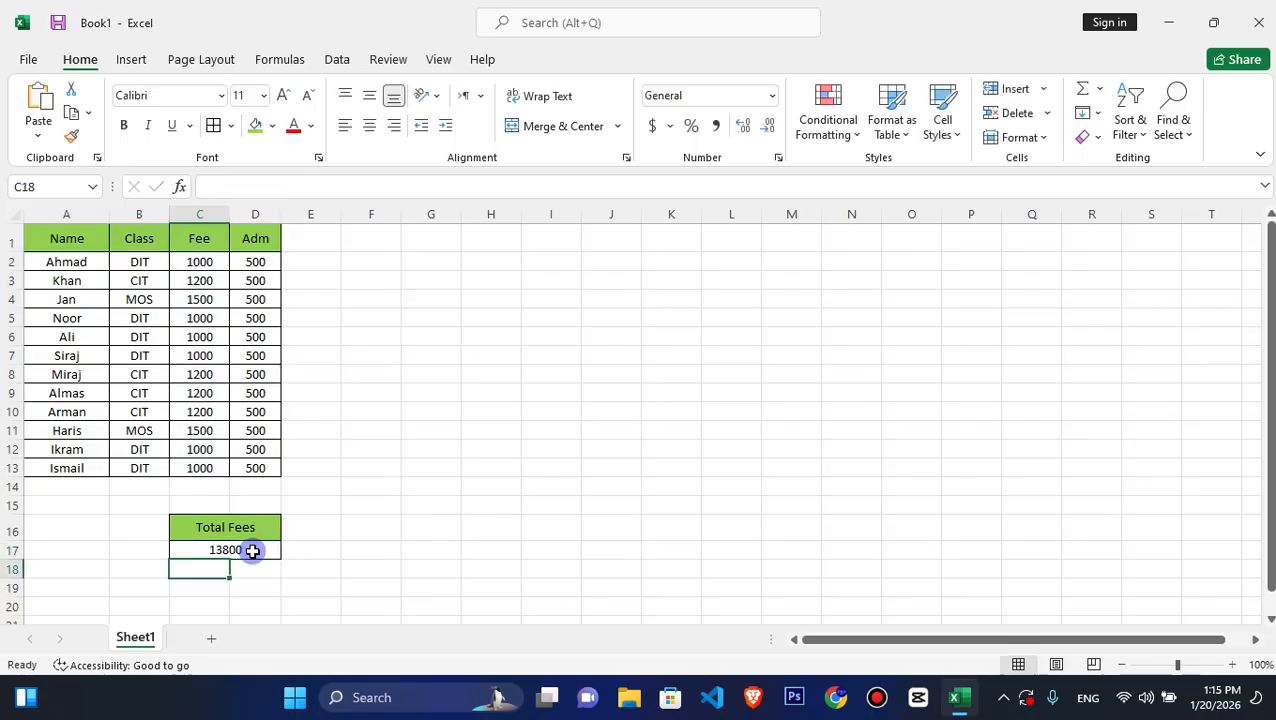
click(179, 550)
key(Delete)
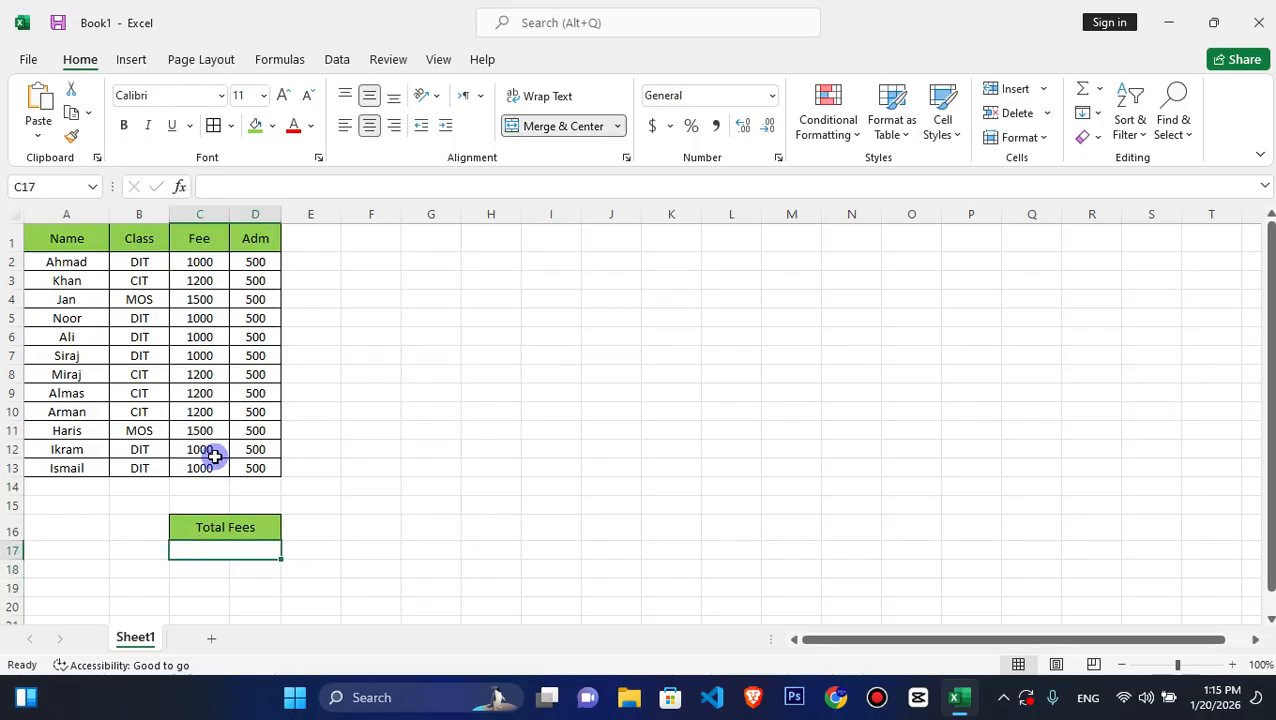
- Define the workbook-scoped name Fee for the range C2:C13
drag(195, 260, 212, 470)
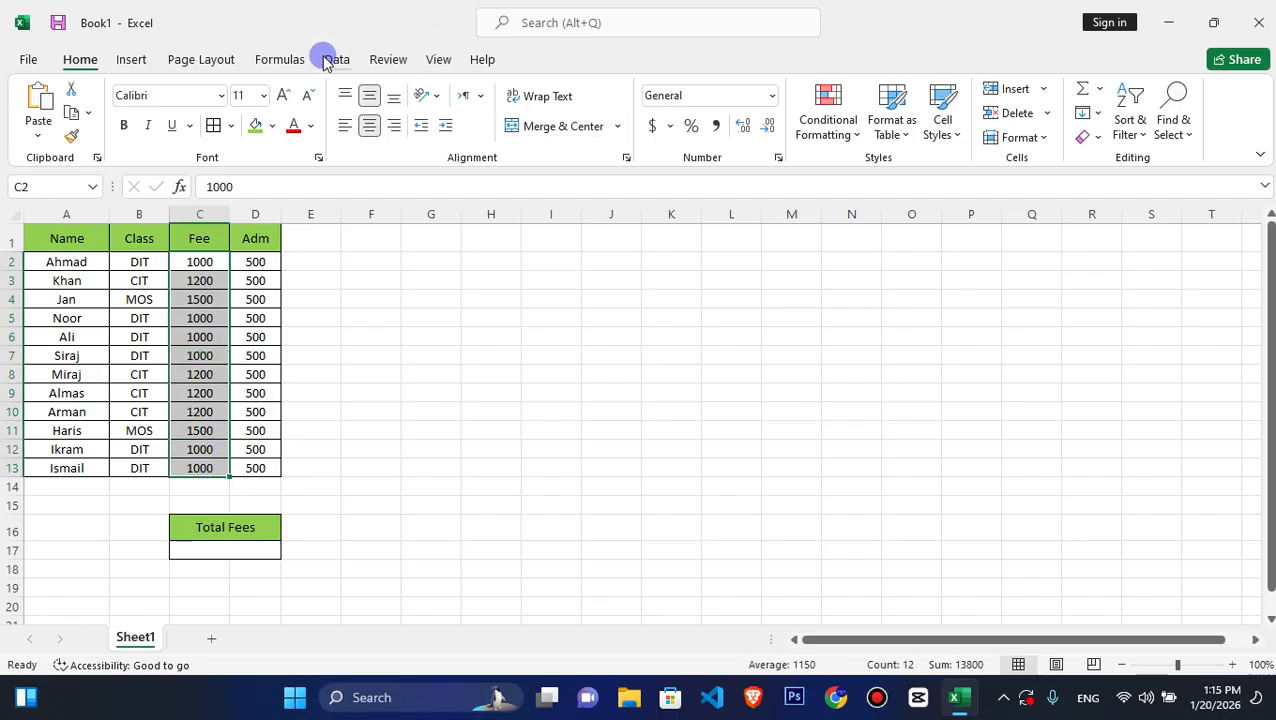
click(279, 59)
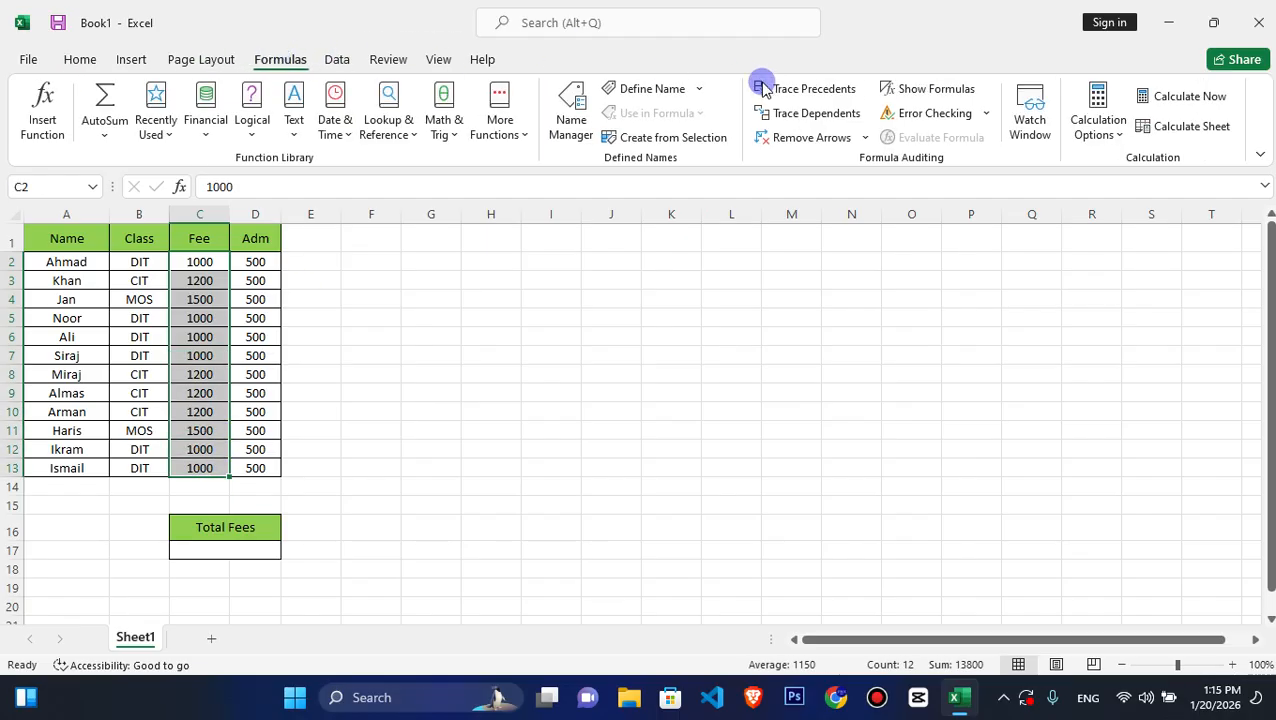
click(648, 89)
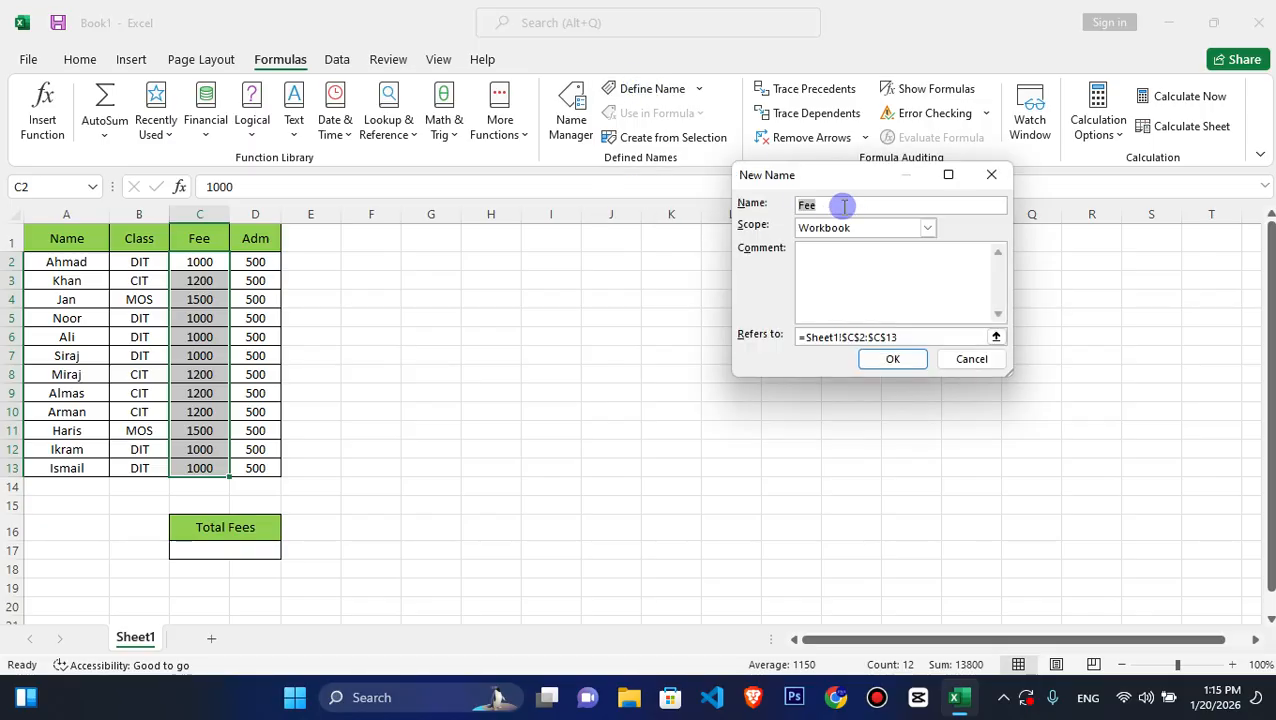
click(806, 205)
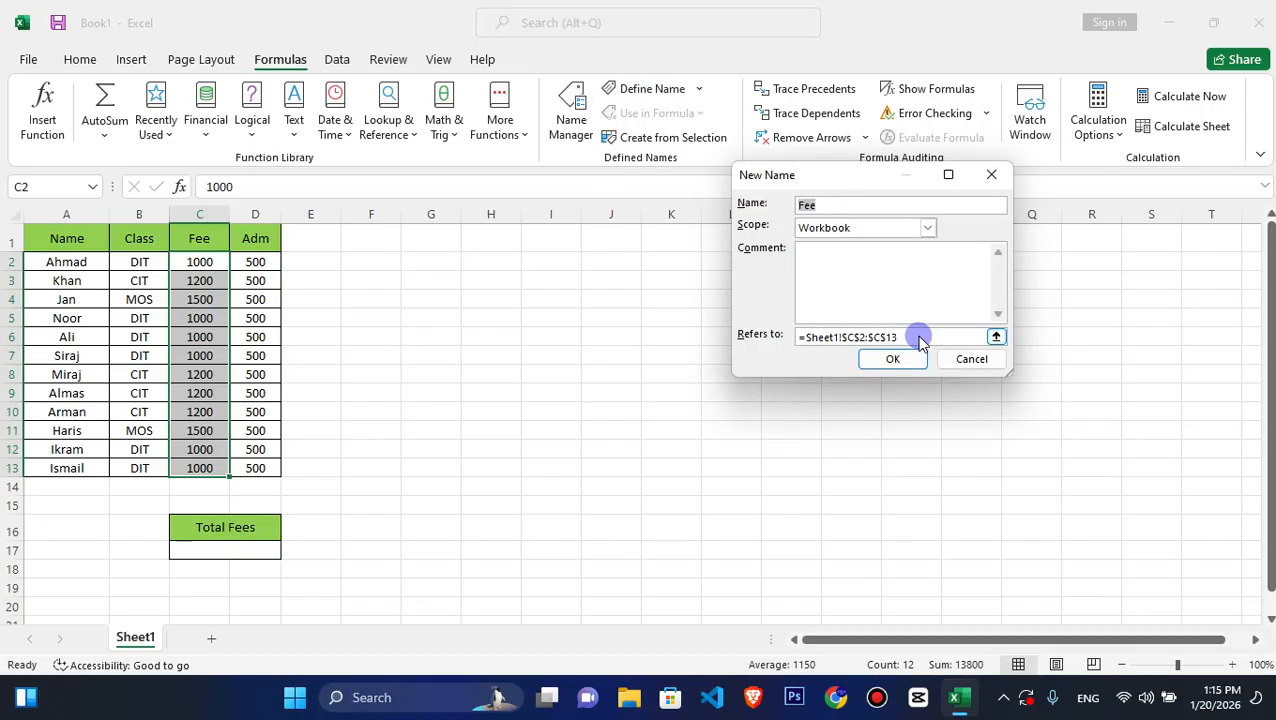
click(893, 359)
- Enter the formula =sum(fee) in the cell below Total Fees
click(206, 552)
text(=sum()
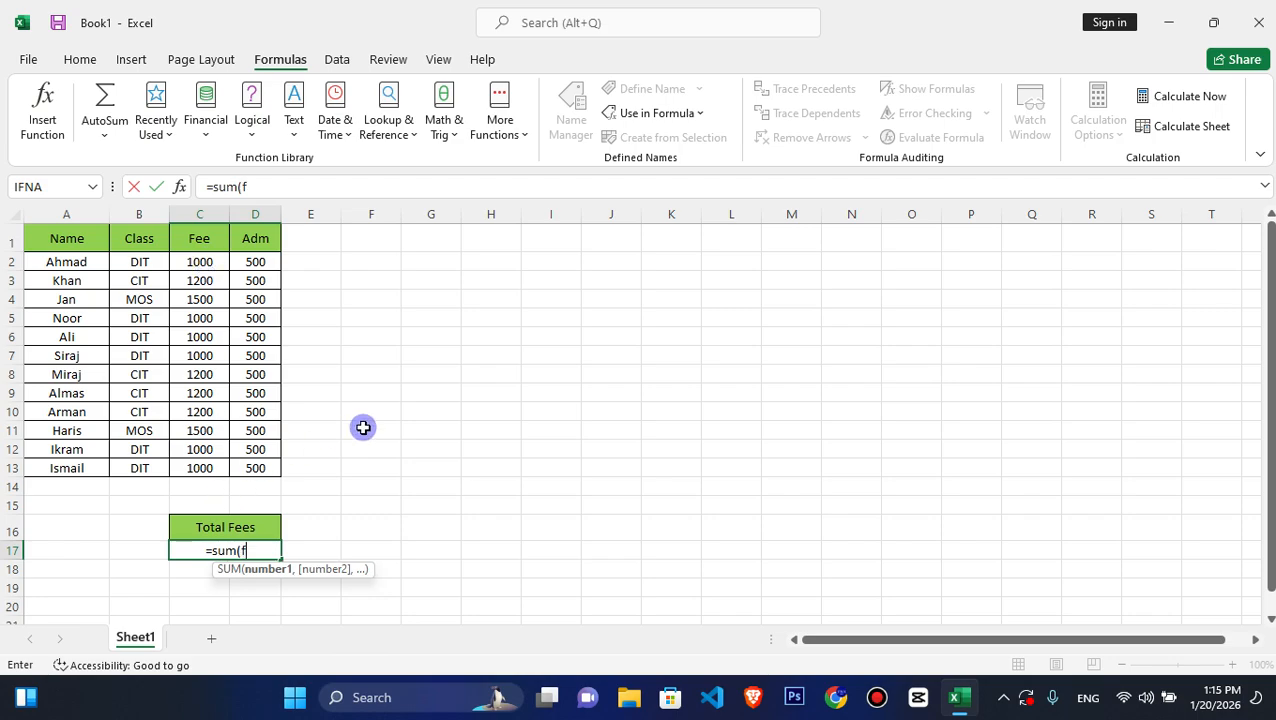
text(fee))
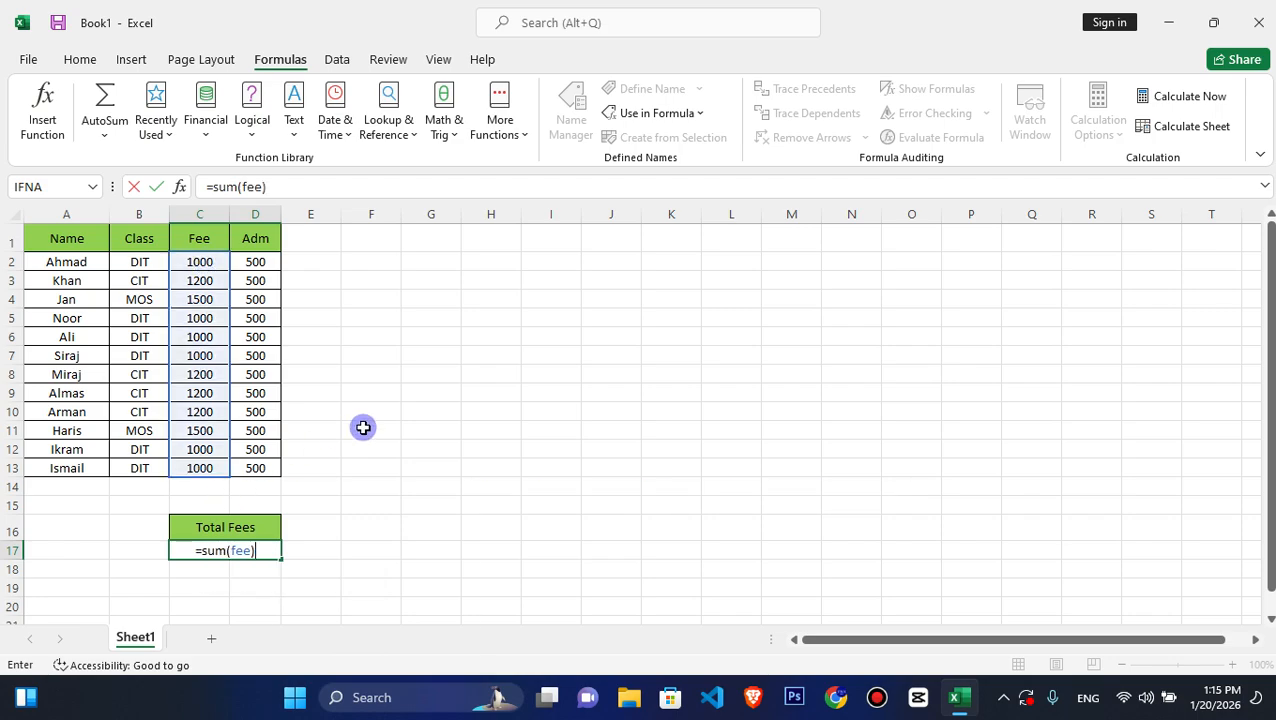
key(Return)
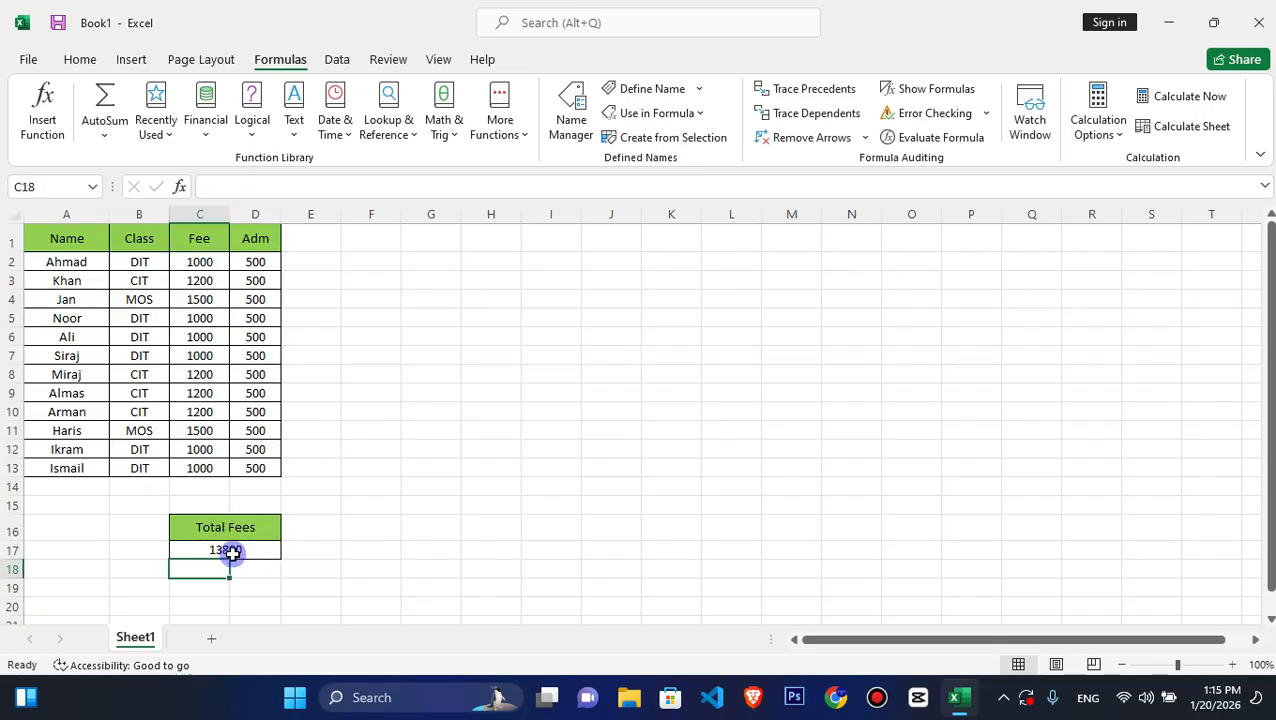
- Copy the Total Fees block to C19 and make row 19 slightly taller
drag(235, 521, 240, 546)
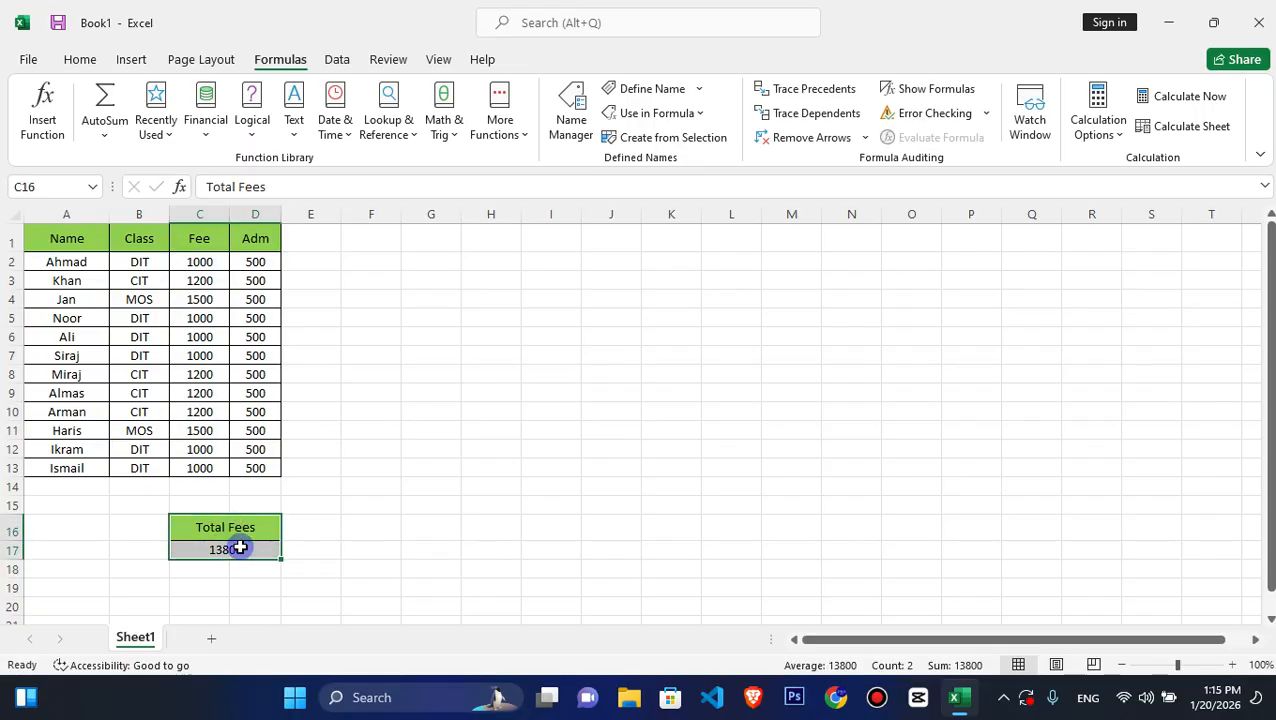
key(ctrl+c)
click(200, 581)
key(ctrl+v)
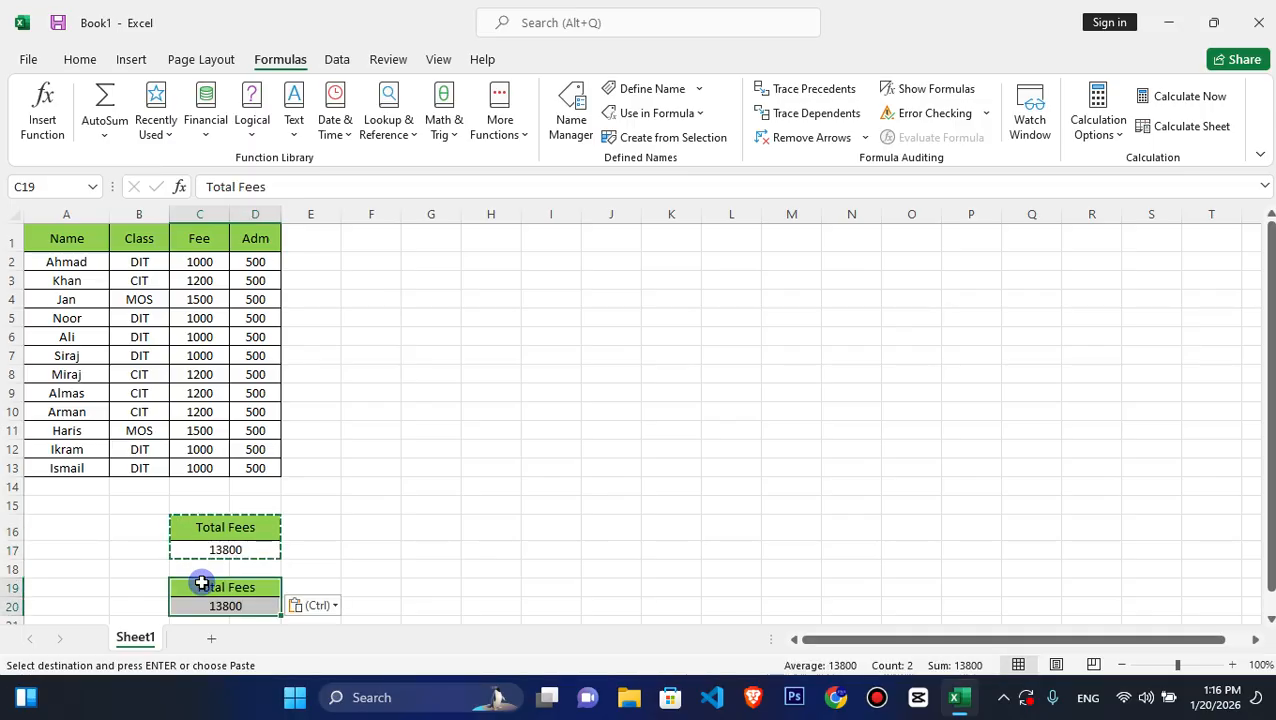
drag(7, 596, 7, 600)
- Change the copied label in C19 to Total Adm
double_click(259, 592)
key(BackSpace)
key(BackSpace)
key(BackSpace)
text(Adm)
key(Return)
key(Return)
key(Return)
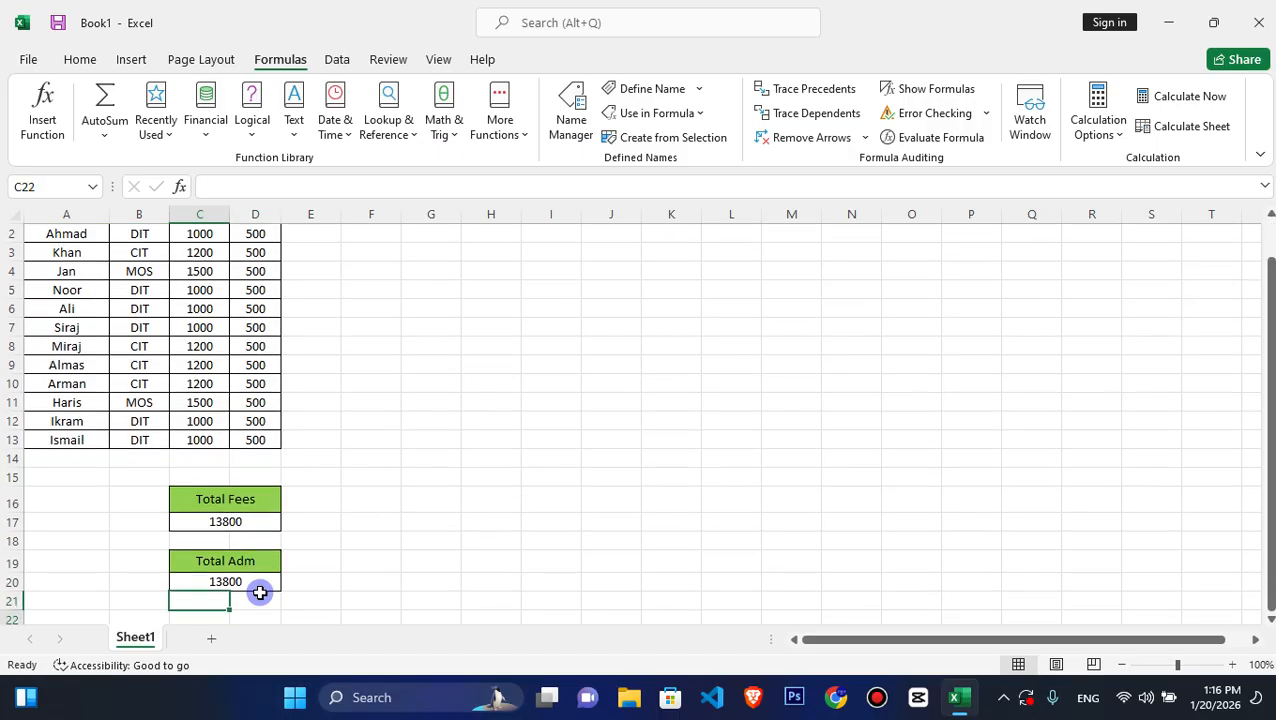
key(Up)
key(Up)
text(=)
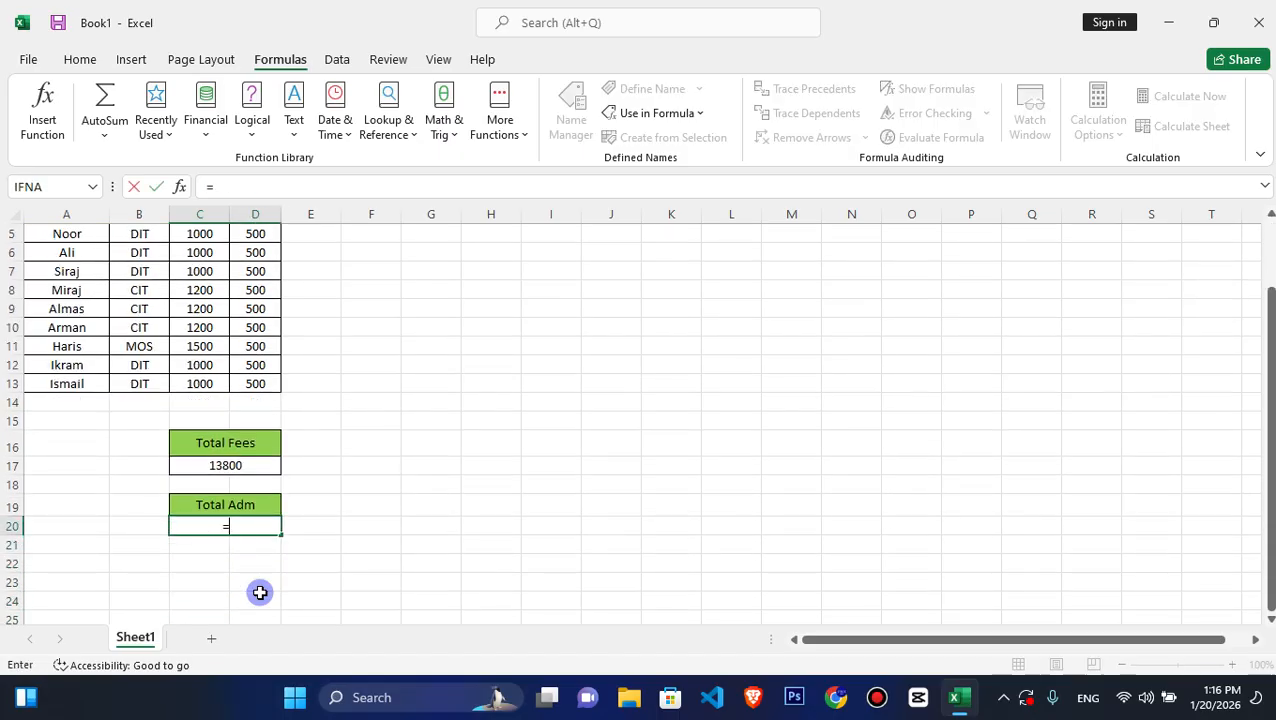
key(Return)
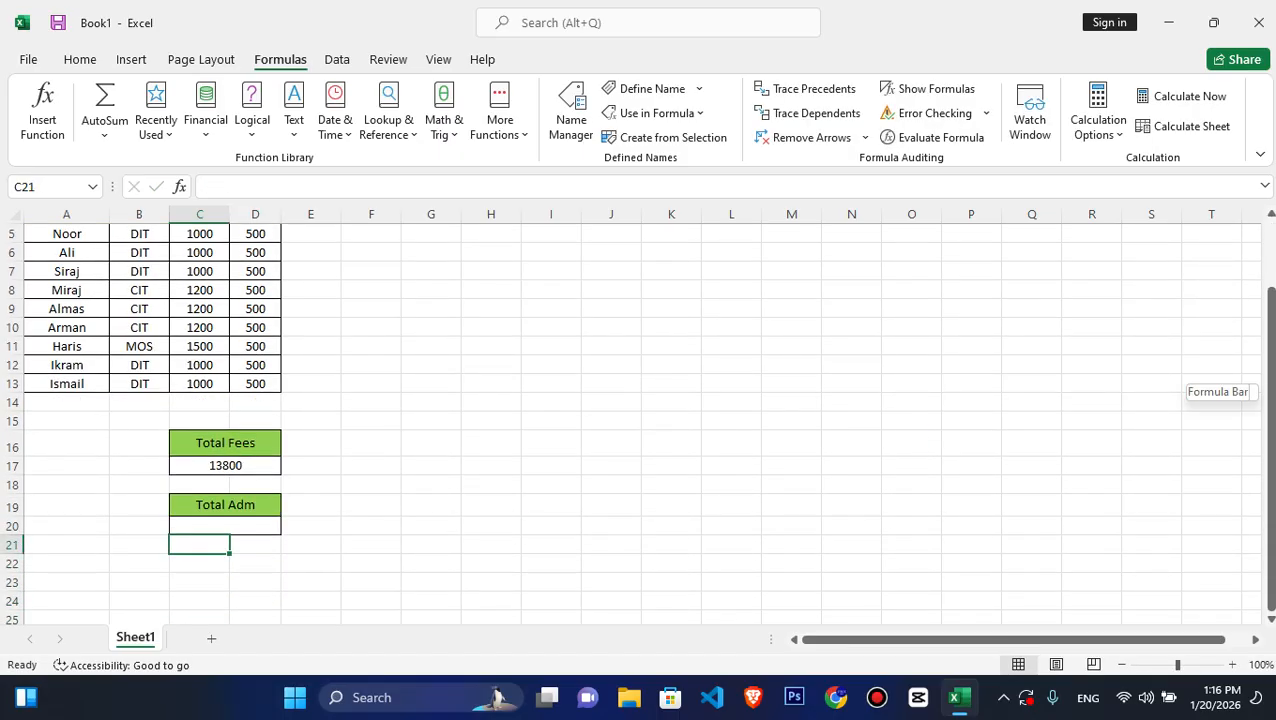
- Define the workbook-scoped name Adm for the range D2:D13
drag(1269, 335, 1267, 270)
drag(259, 259, 263, 470)
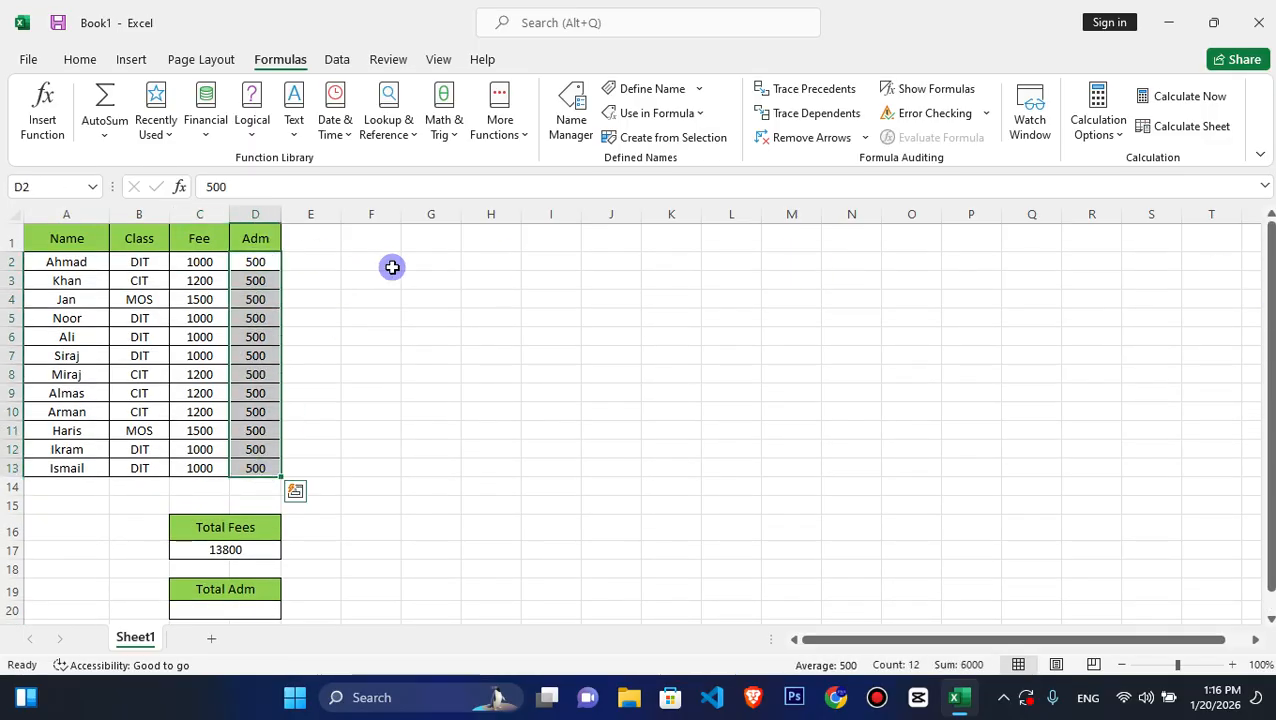
click(648, 88)
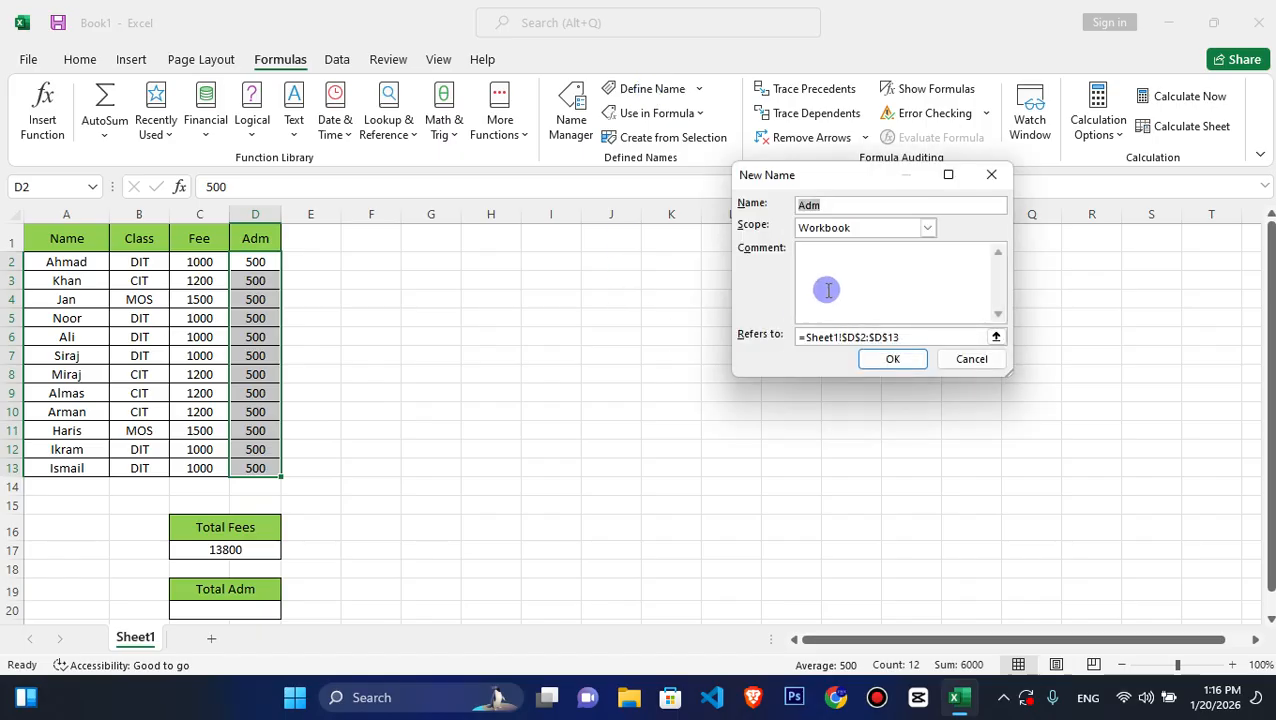
click(892, 359)
- Enter the formula =sum(adm) in the cell below Total Adm
drag(1266, 298, 1262, 379)
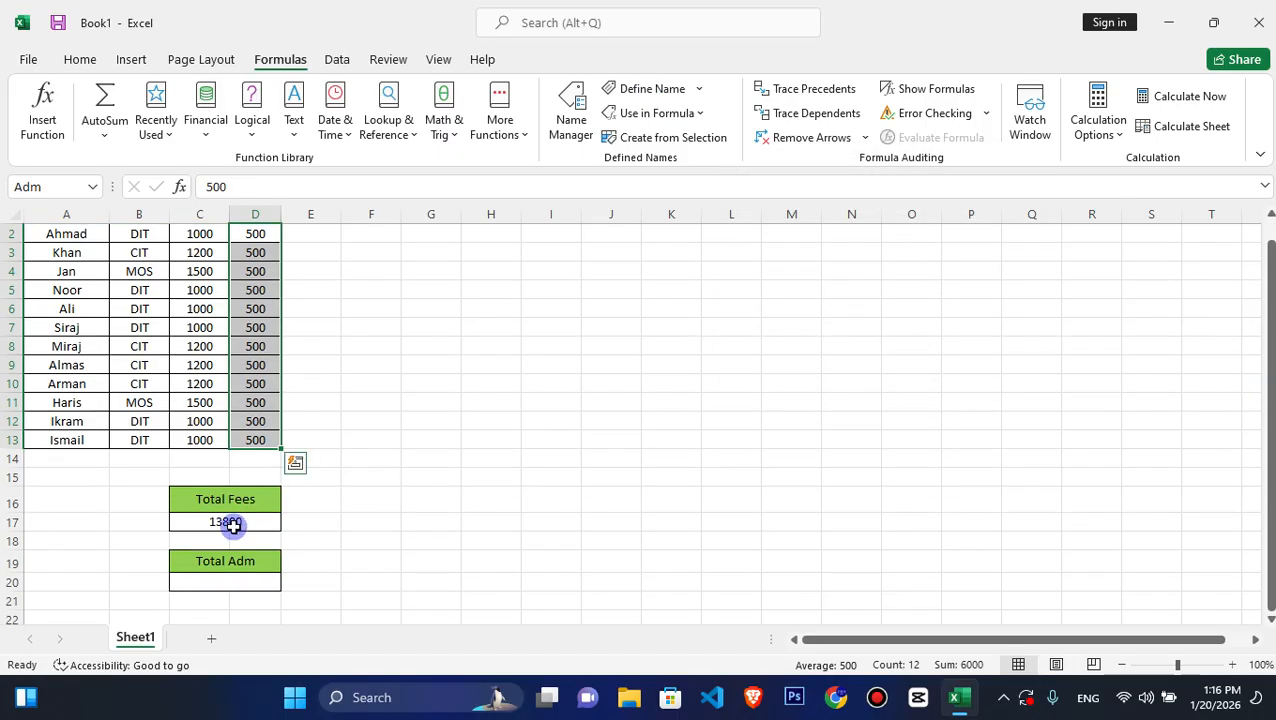
click(226, 590)
text(=s)
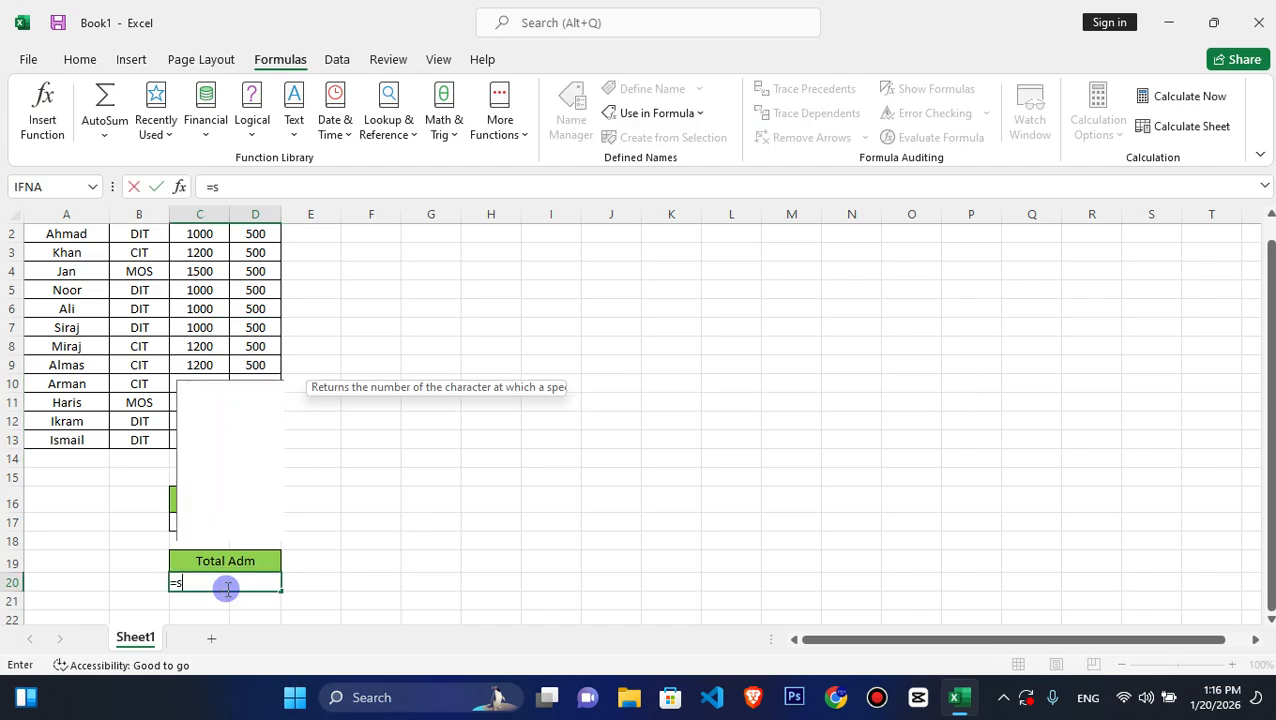
text(um(adm)
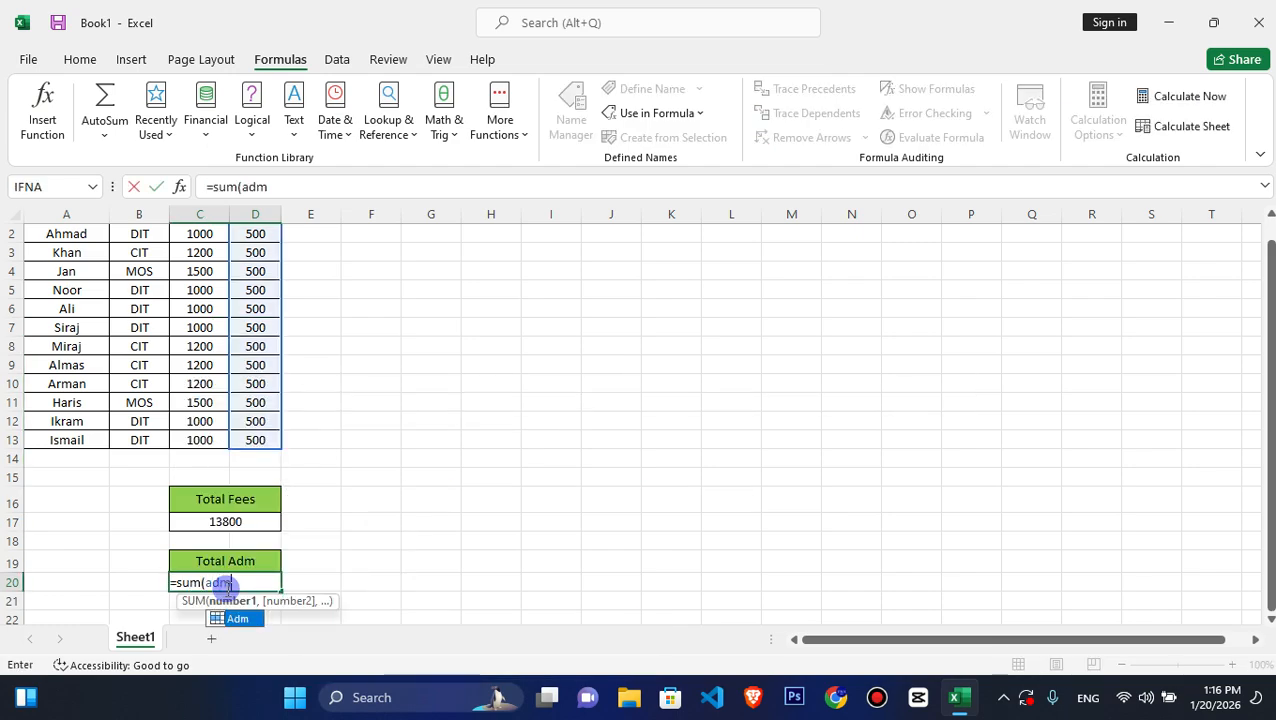
key(Return)
click(215, 585)
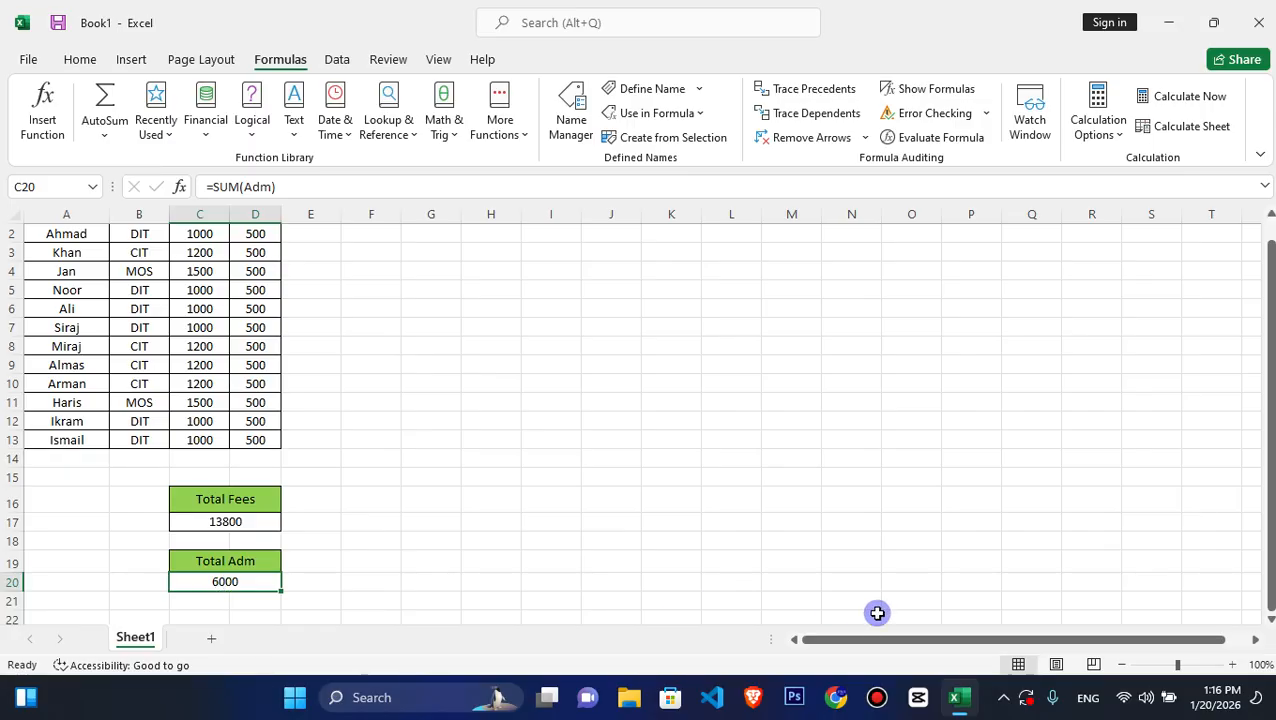
- Delete the workbook-scoped defined names Fee and Adm
drag(1272, 517, 1262, 400)
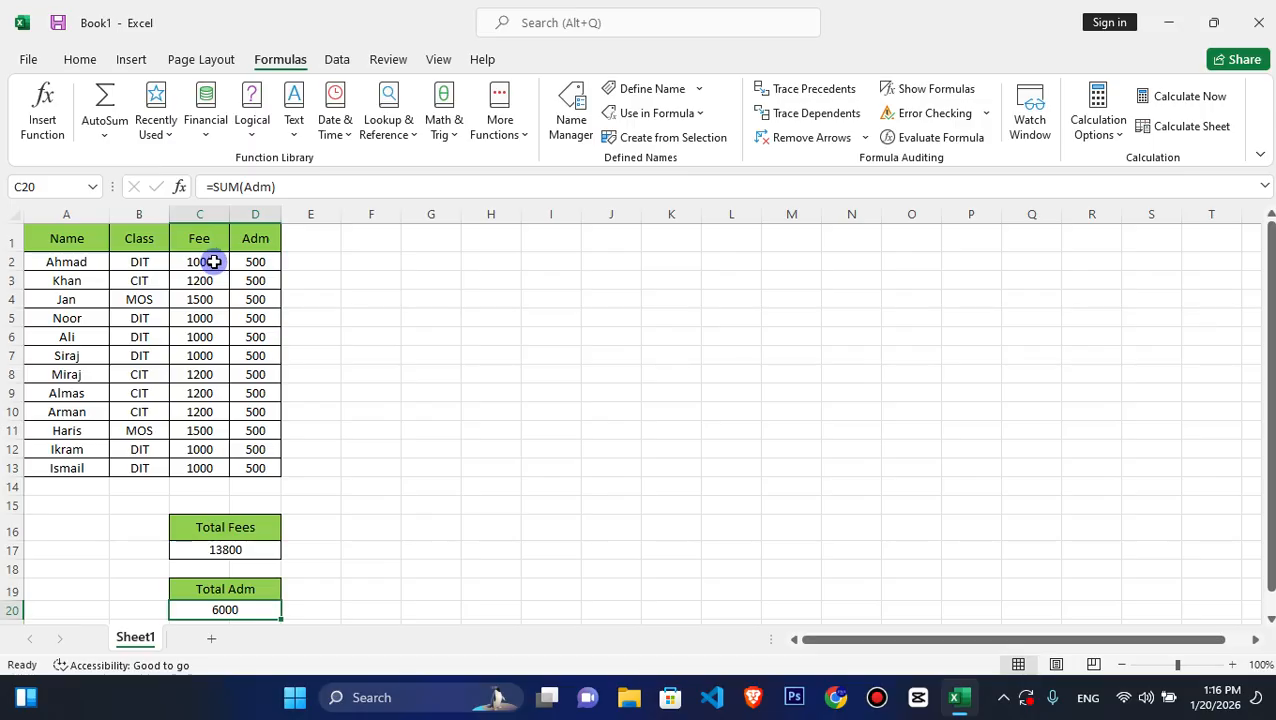
drag(207, 260, 201, 466)
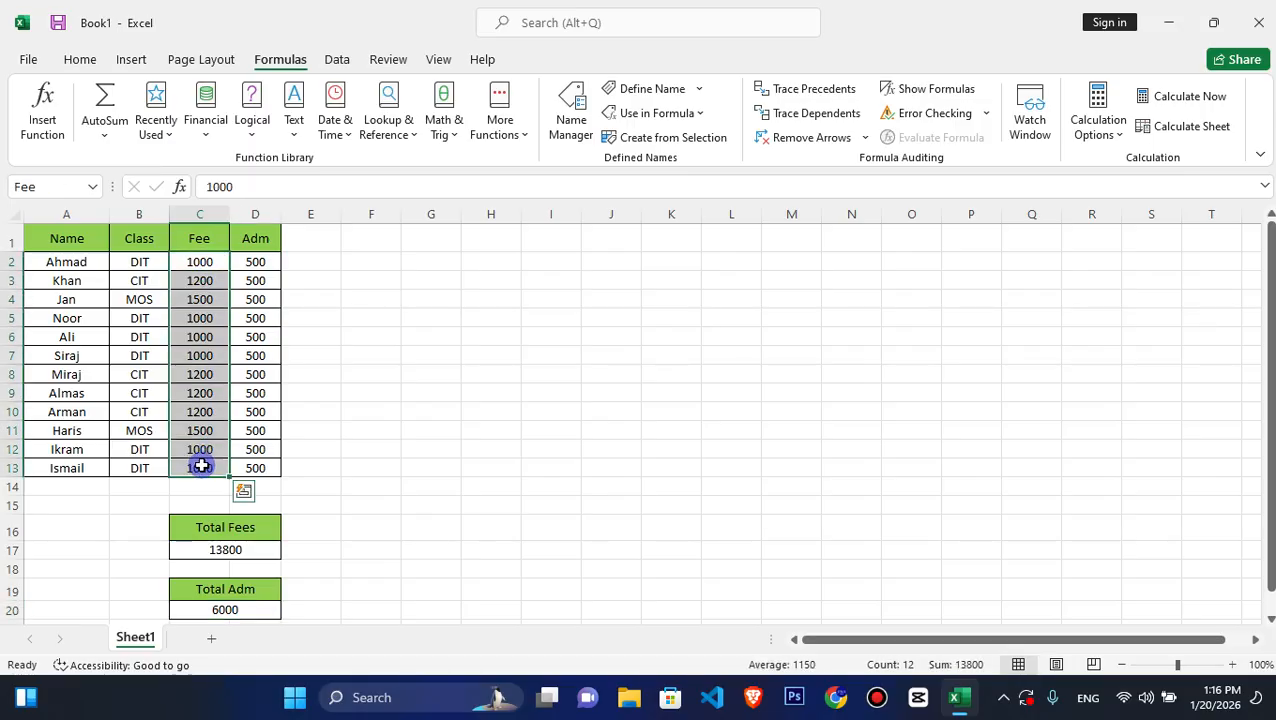
click(568, 137)
click(661, 176)
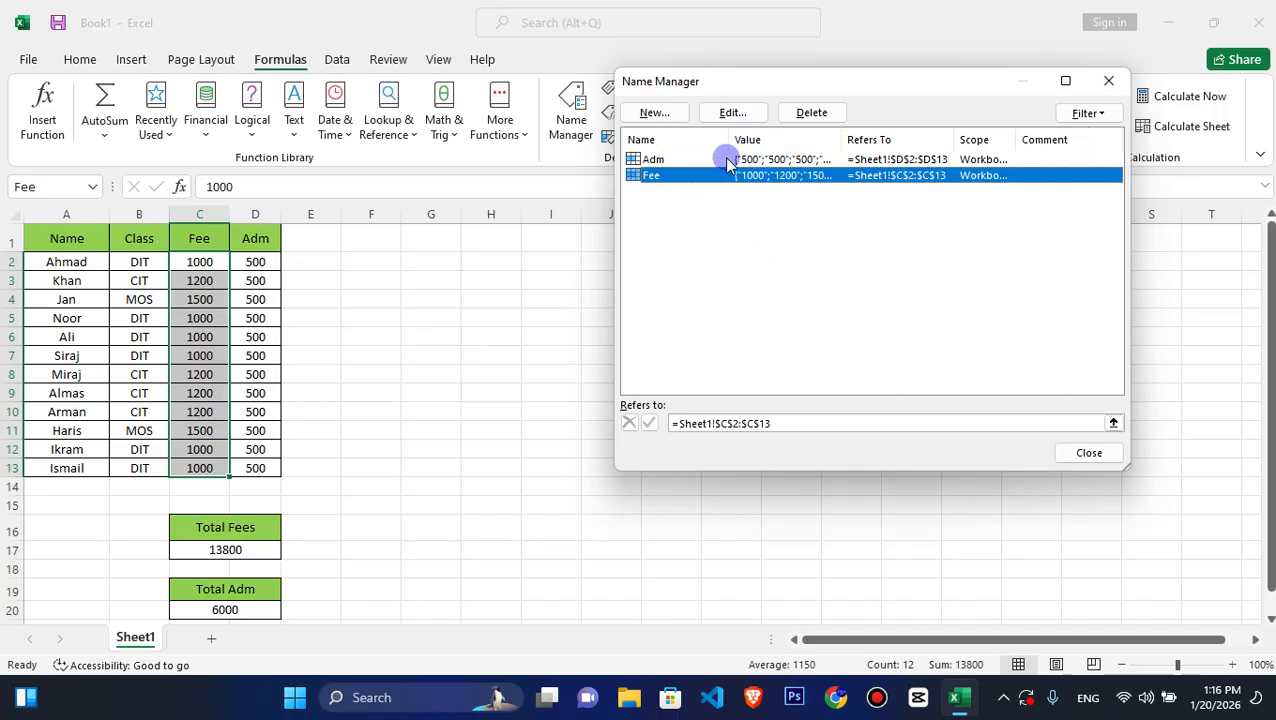
click(812, 113)
key(Return)
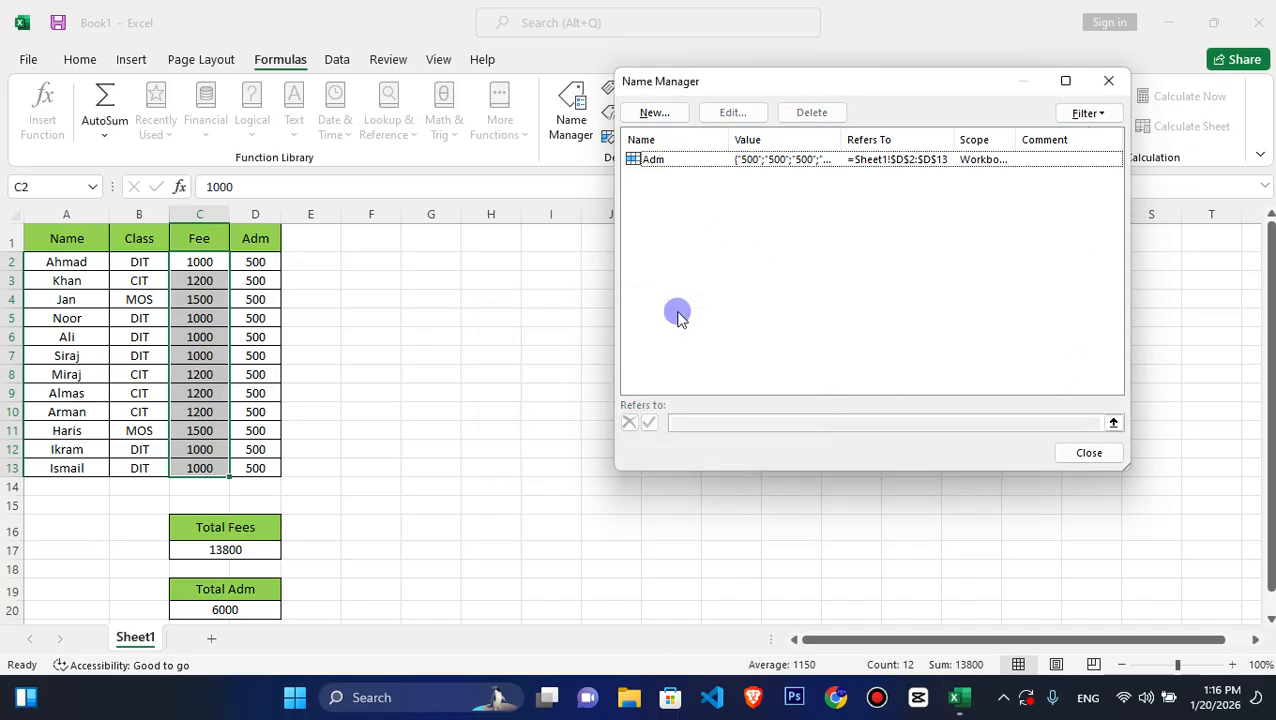
click(655, 160)
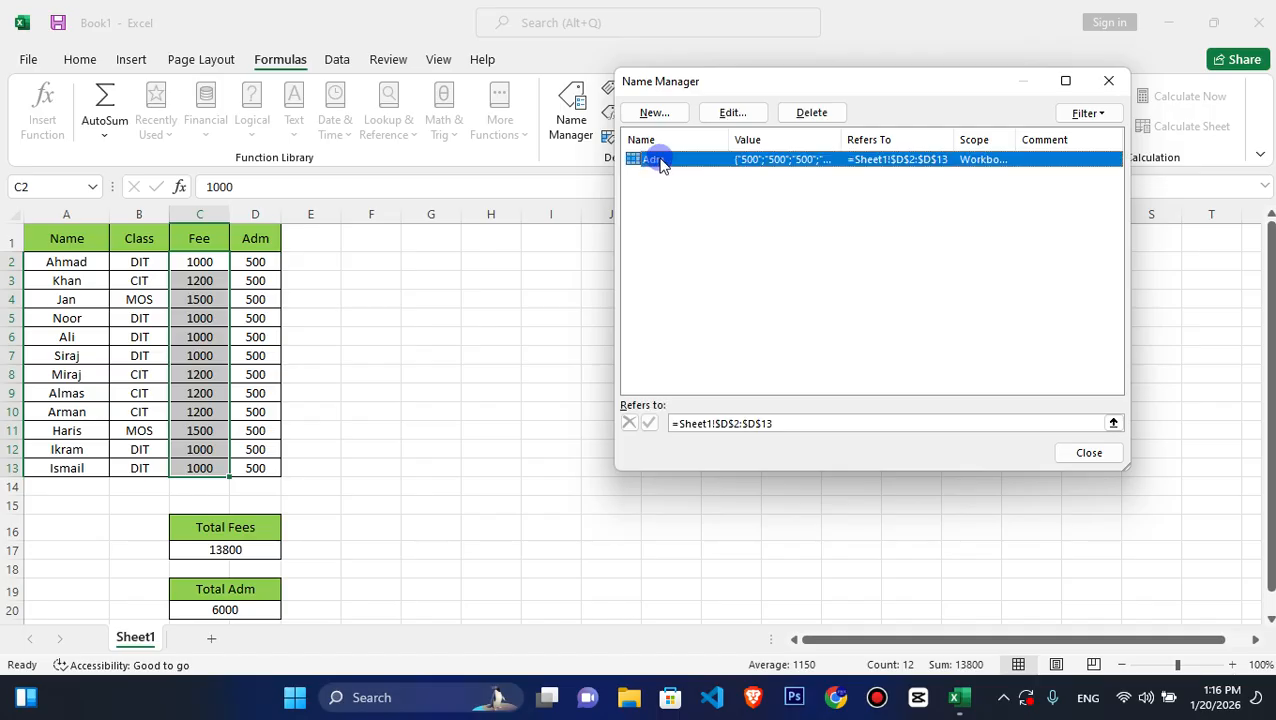
click(826, 113)
key(Return)
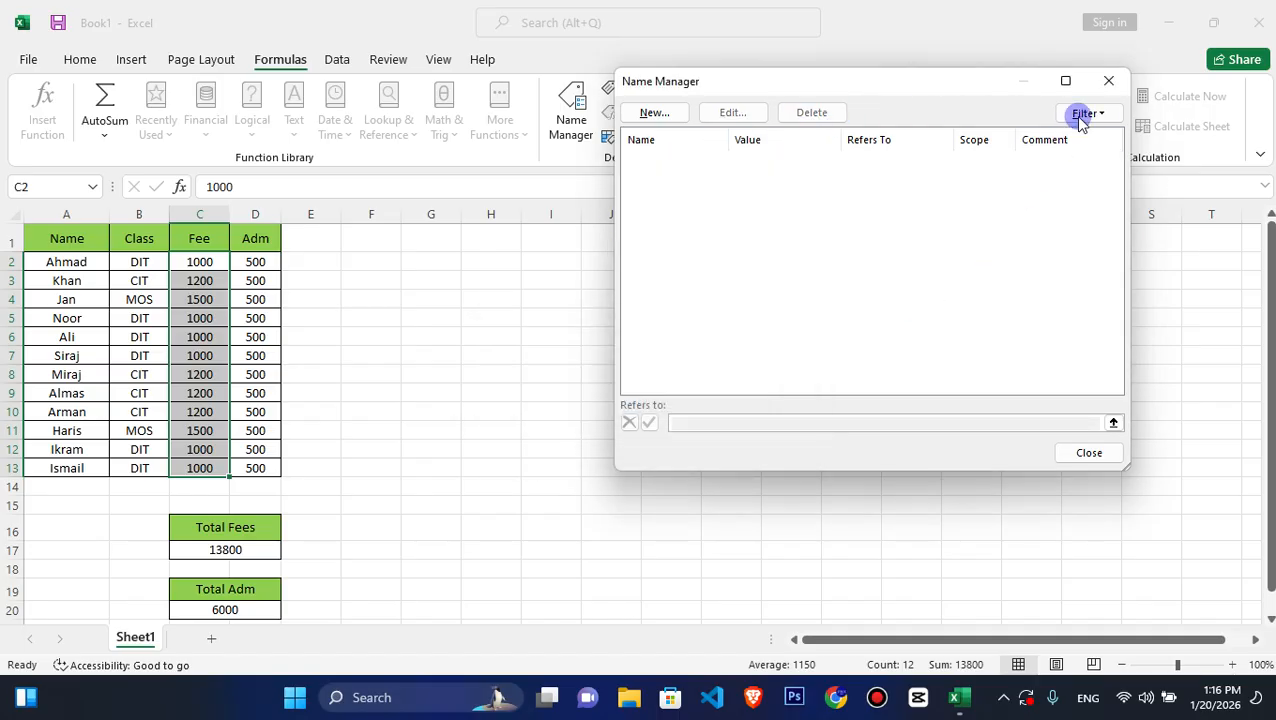
click(1108, 86)
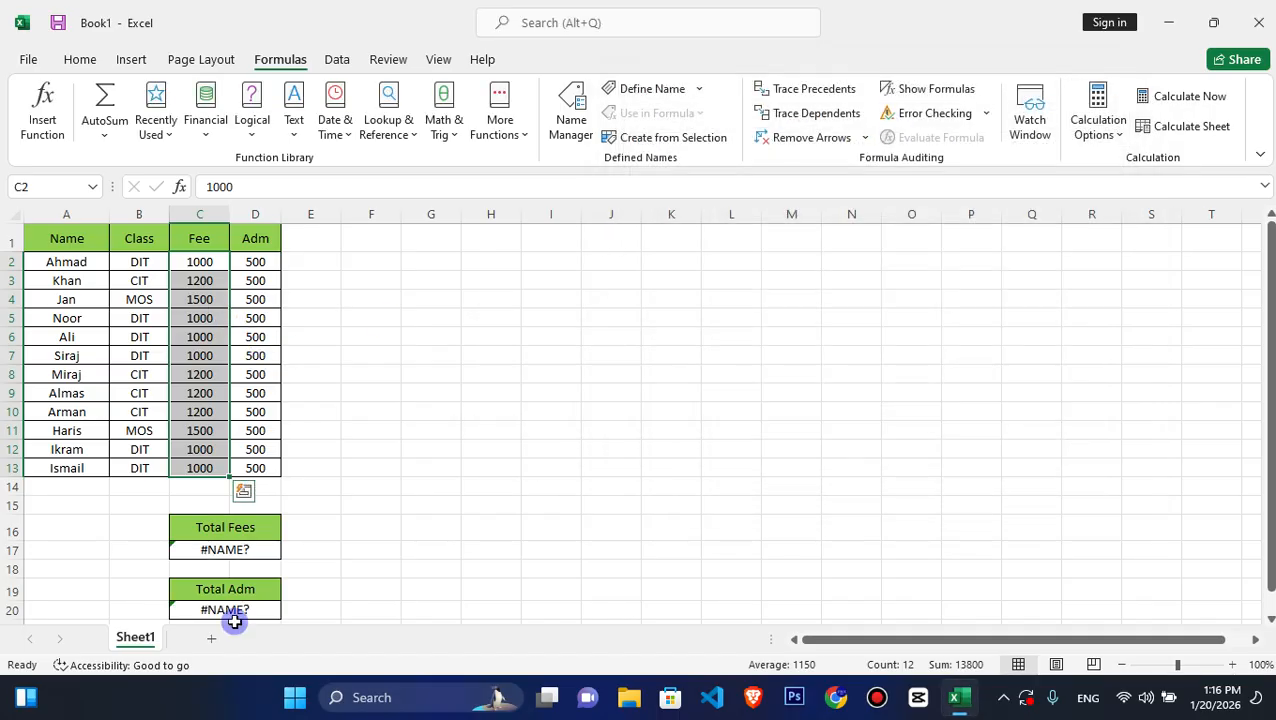
- Define the name Fee for the range C2:C13 with its scope limited to Sheet1
drag(204, 262, 204, 460)
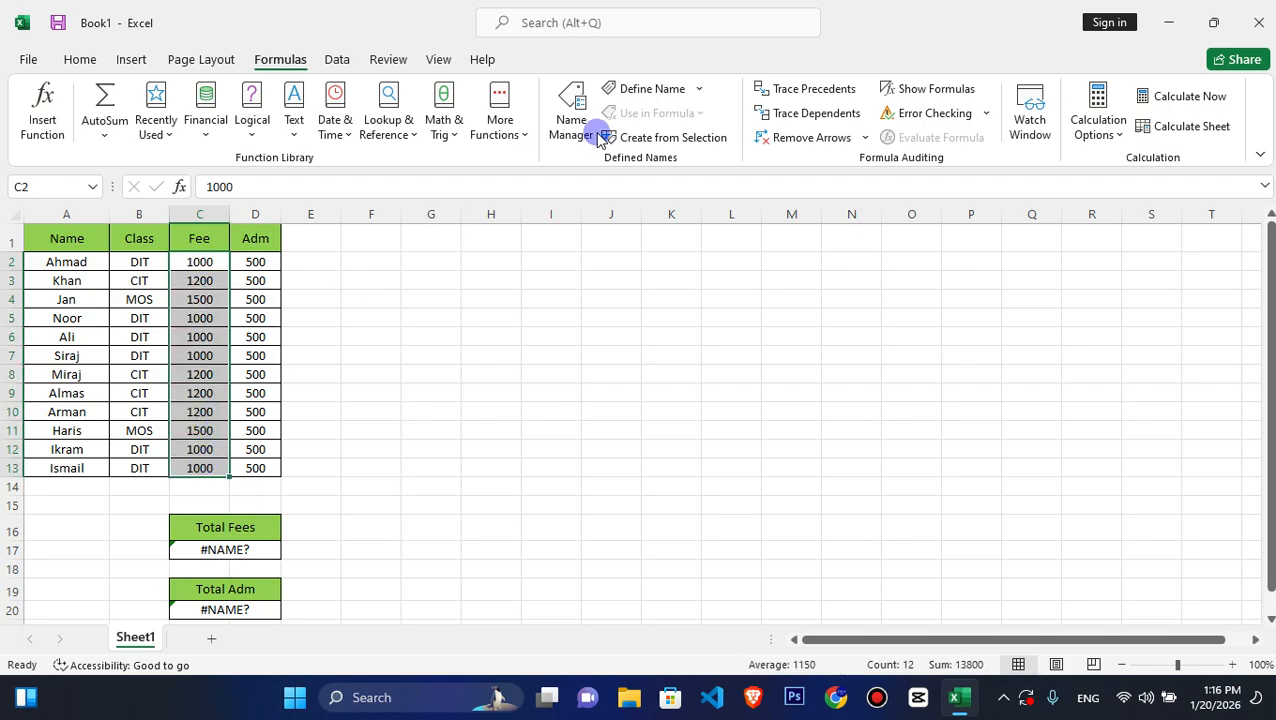
click(652, 88)
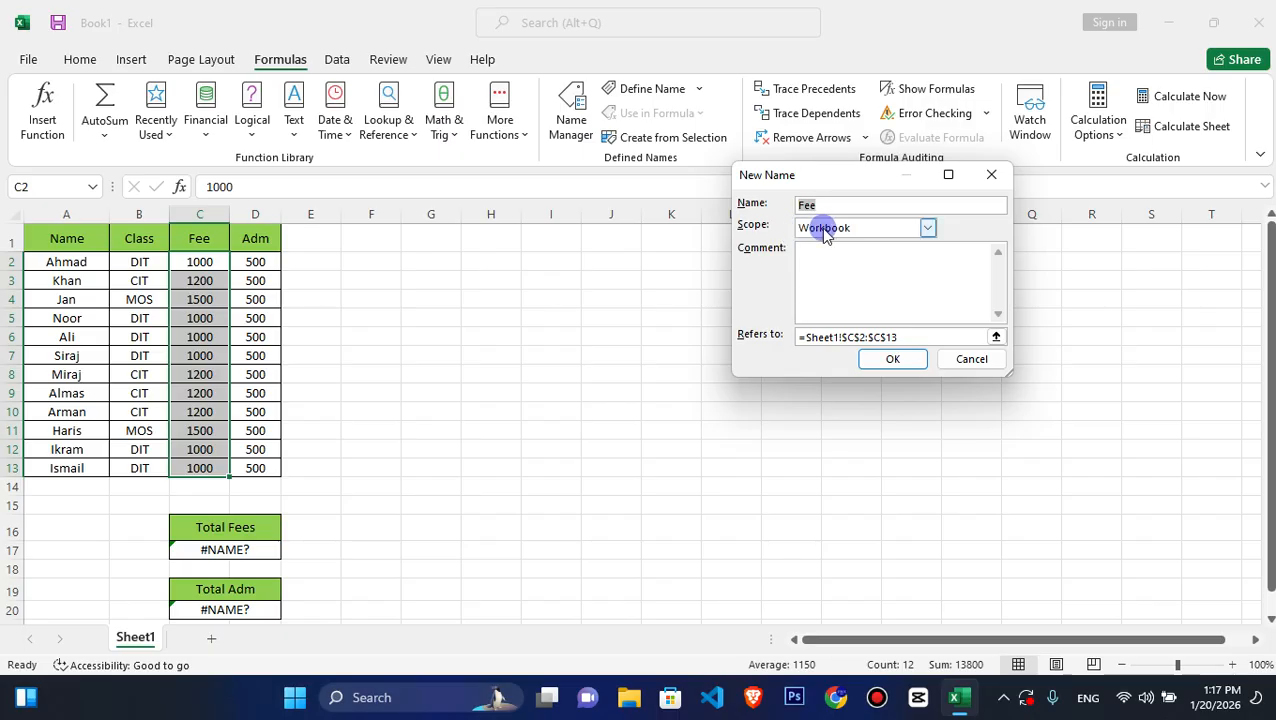
click(825, 230)
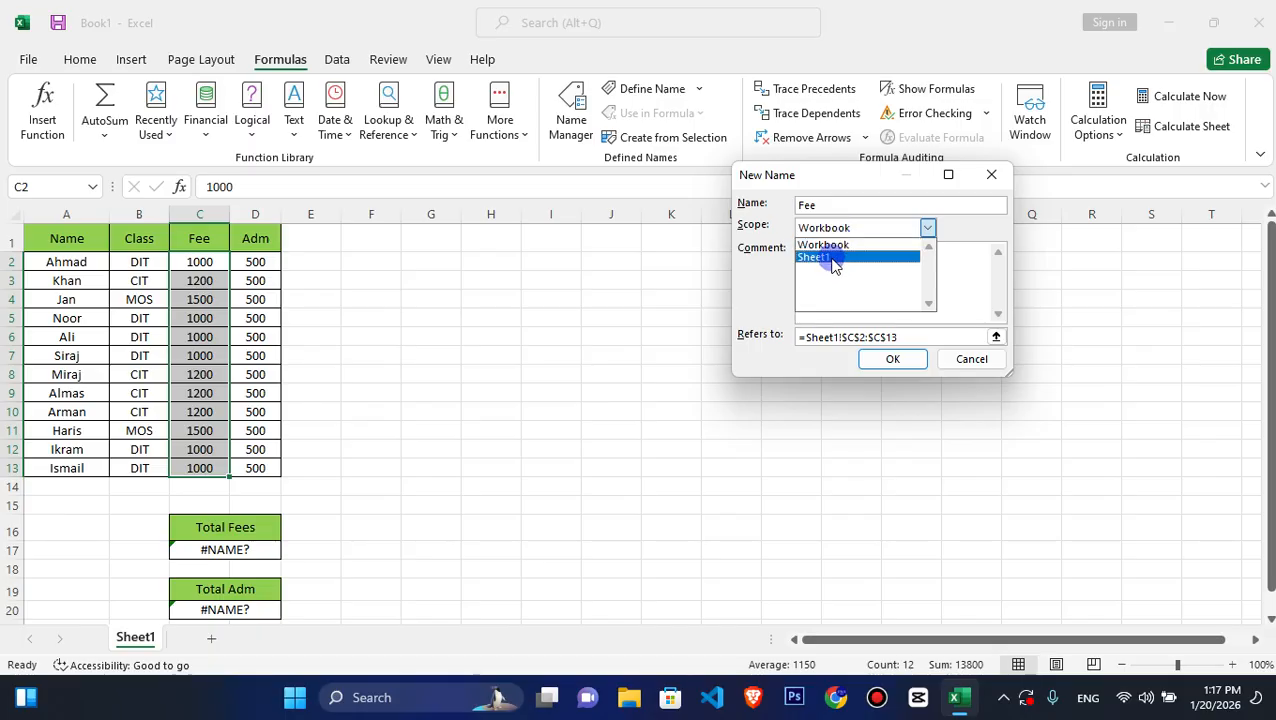
click(833, 259)
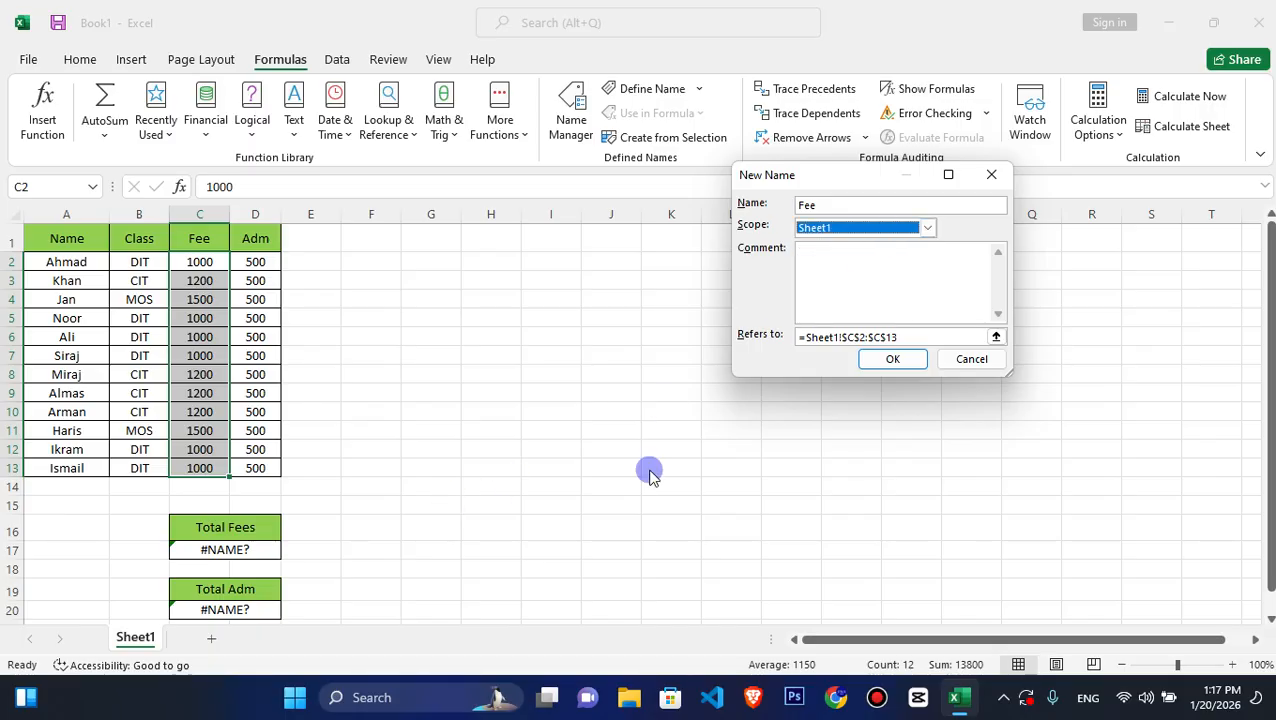
click(883, 362)
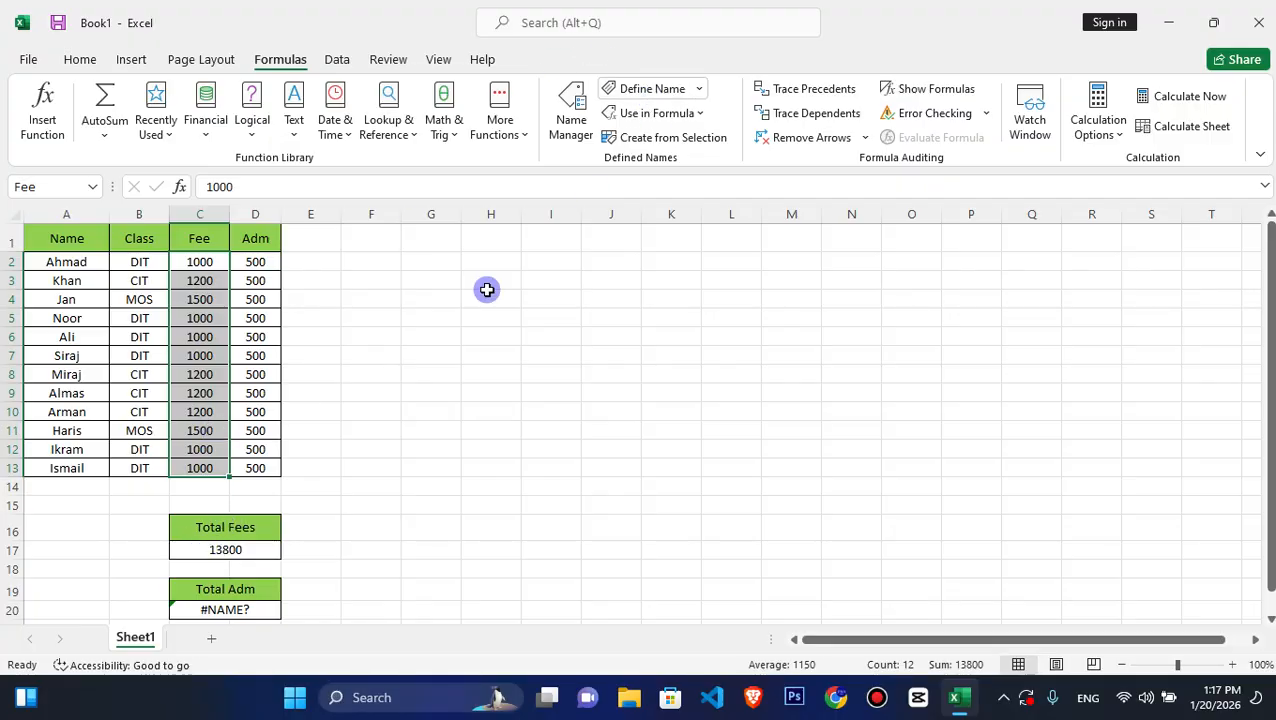
- Try defining the workbook-scoped name Adm for the range D2:D13, and undo it
drag(264, 264, 254, 466)
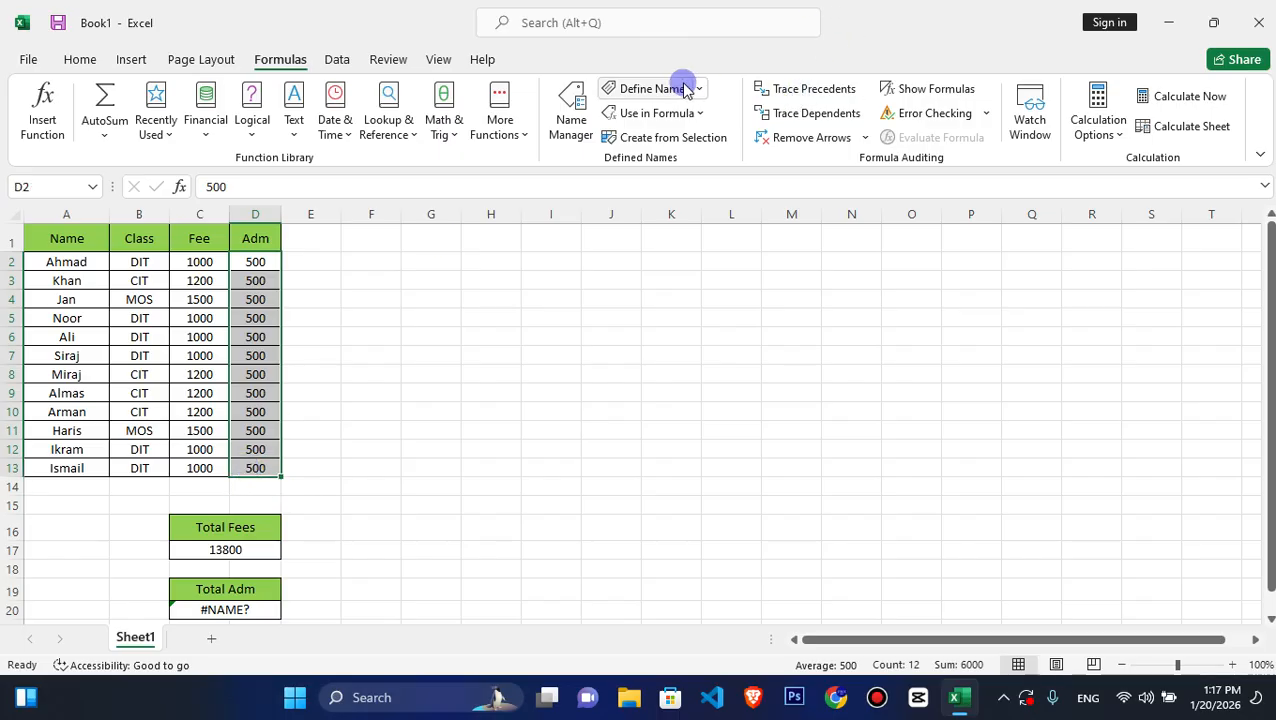
click(684, 89)
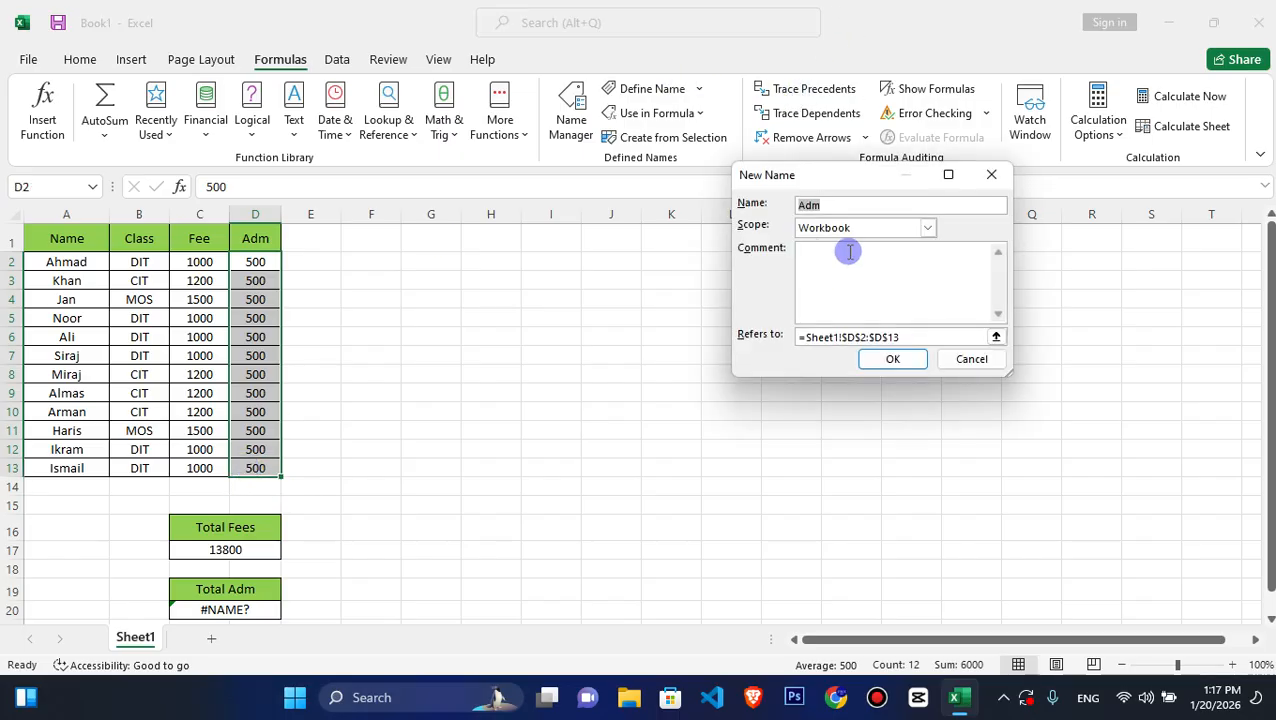
click(900, 359)
key(ctrl+z)
click(571, 118)
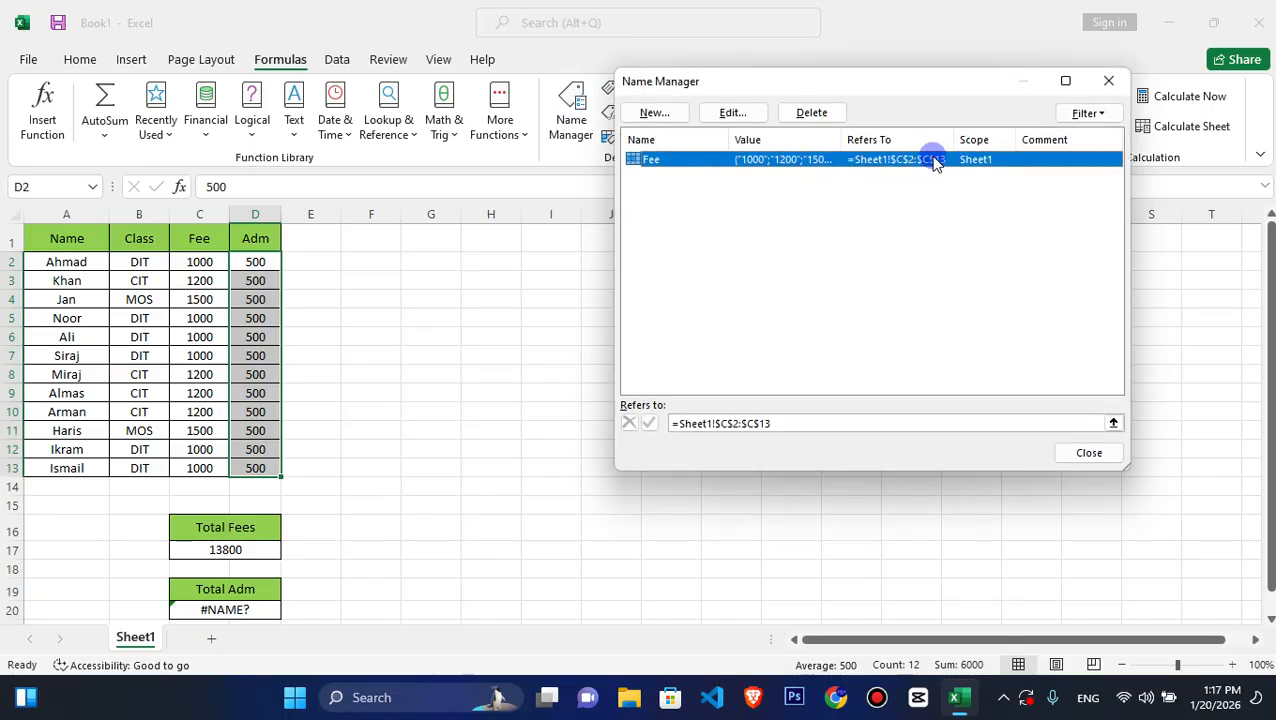
click(1108, 80)
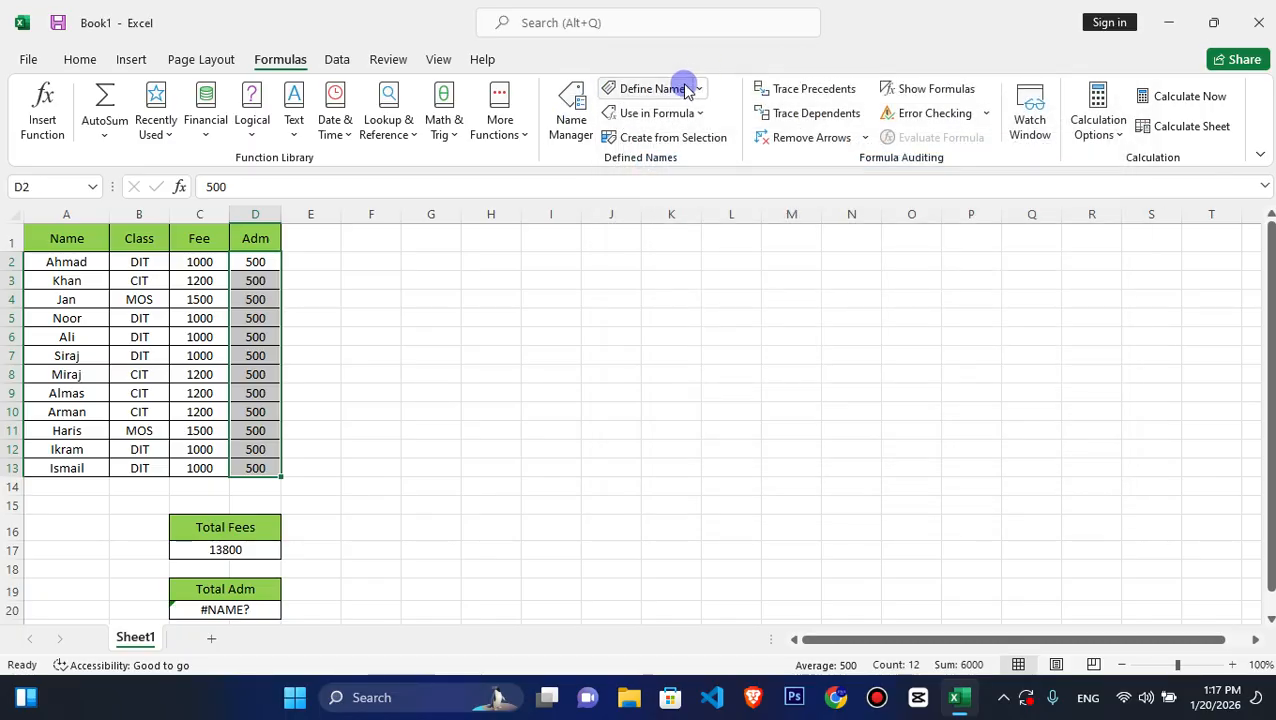
- Define the name Adm for the range D2:D13 with its scope limited to Sheet1
click(686, 90)
click(910, 228)
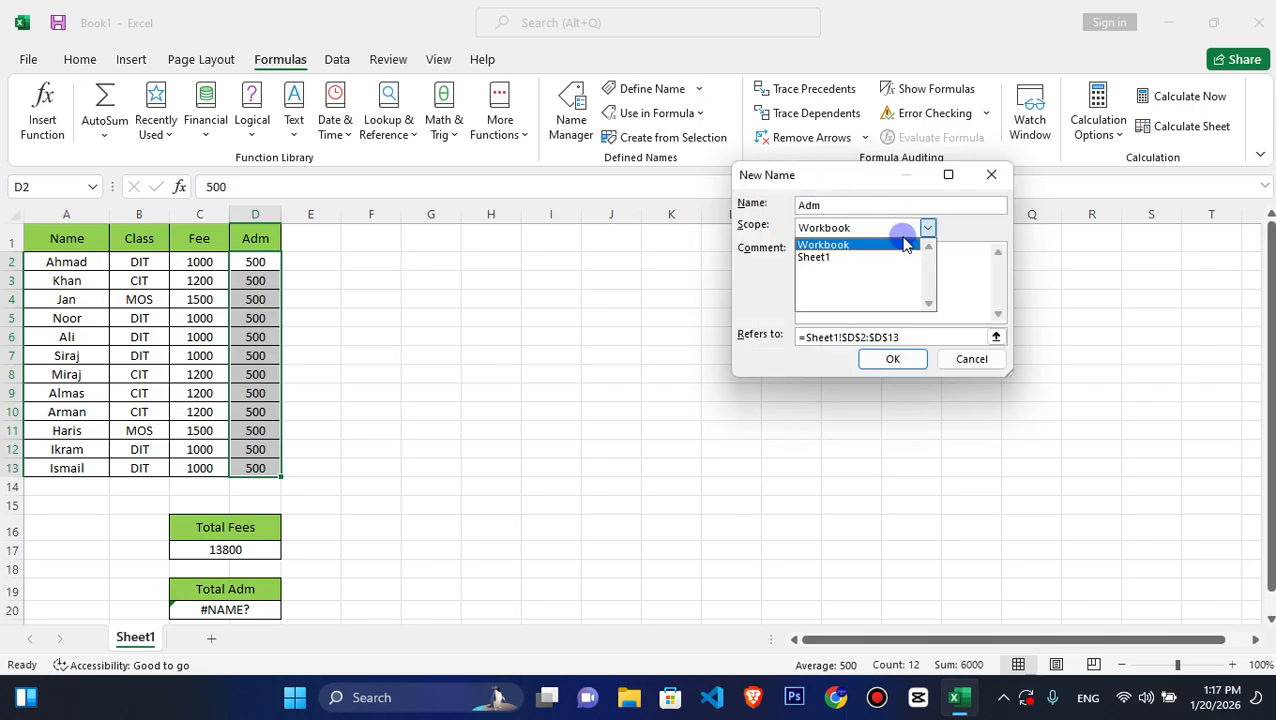
click(850, 258)
click(892, 359)
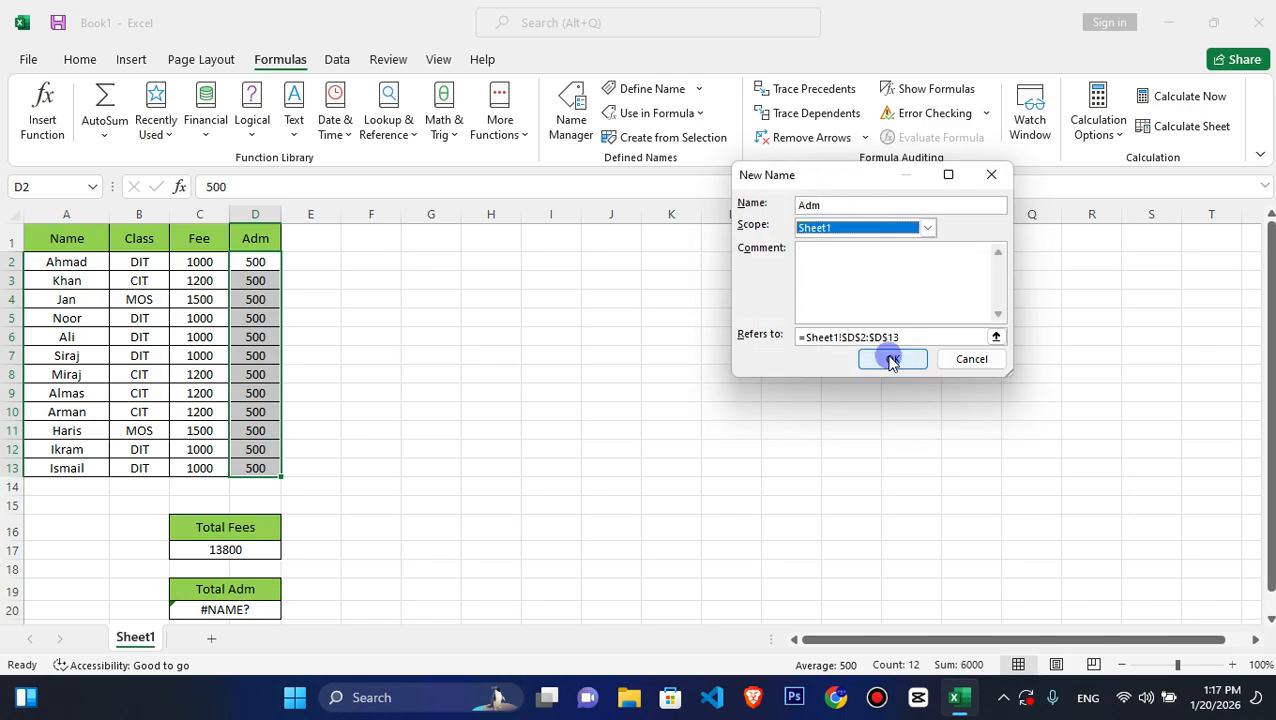
click(284, 568)
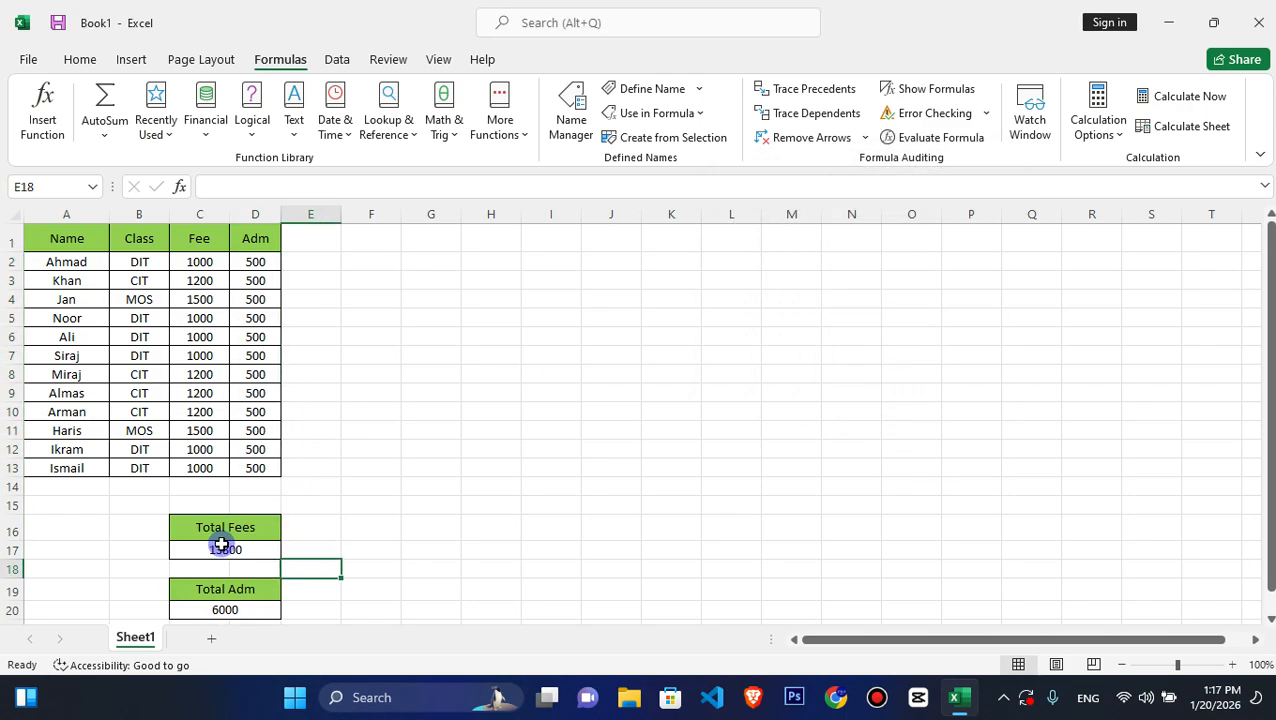
click(214, 548)
- Add a new worksheet and test the formula =sum(fee) in its cell D6, undoing the entry
click(206, 638)
click(248, 325)
text(=s)
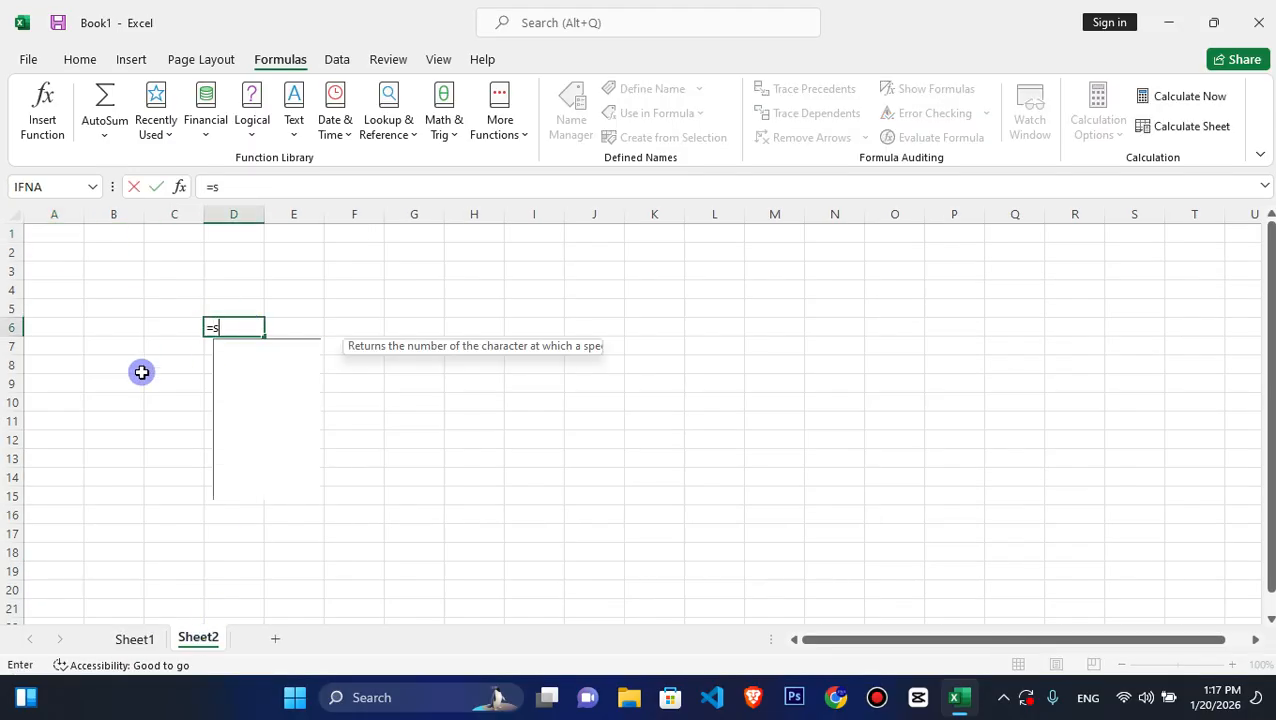
text(um(fee)
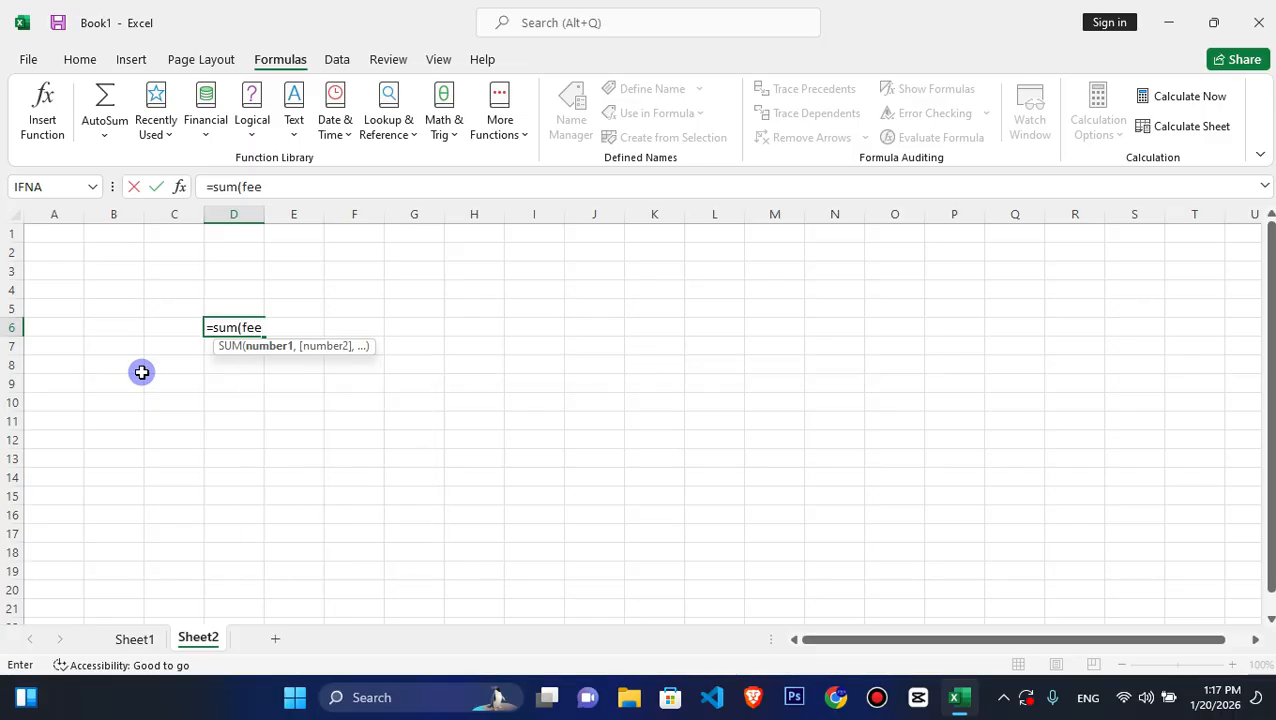
key(Return)
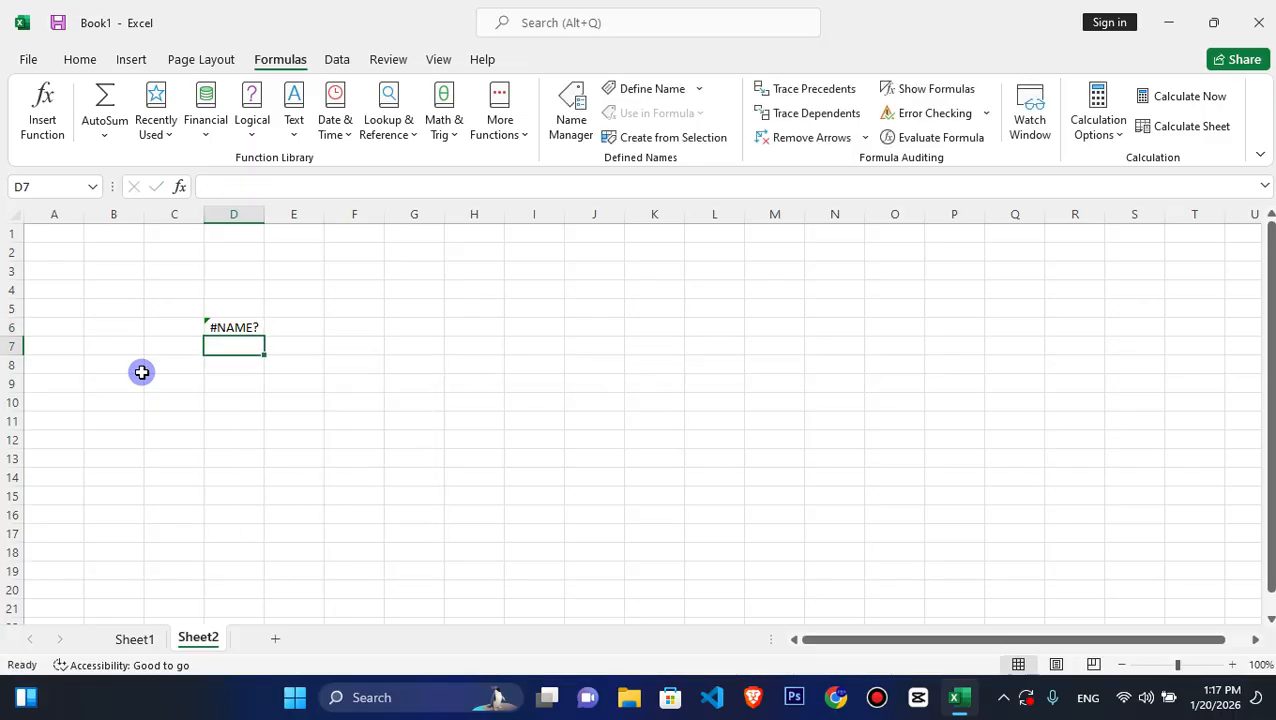
key(ctrl+z)
- Return to Sheet1 and delete the Sheet1-scoped names Adm and Fee
click(128, 638)
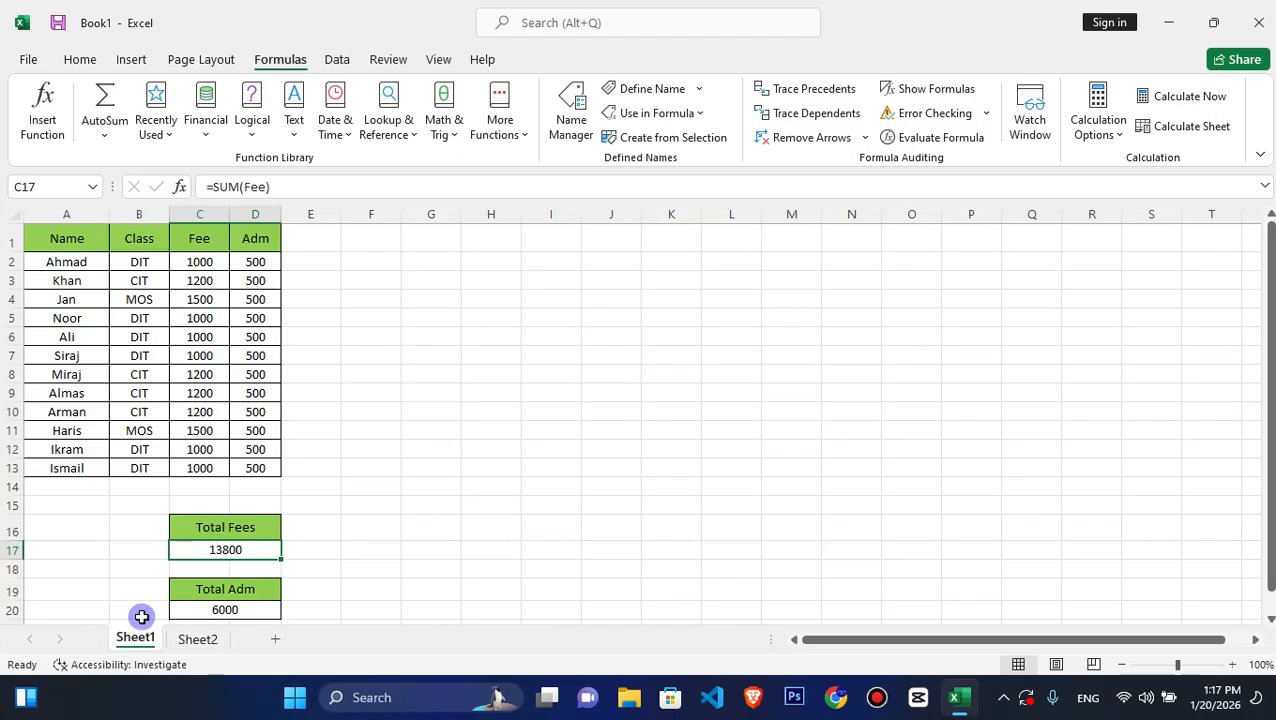
click(568, 128)
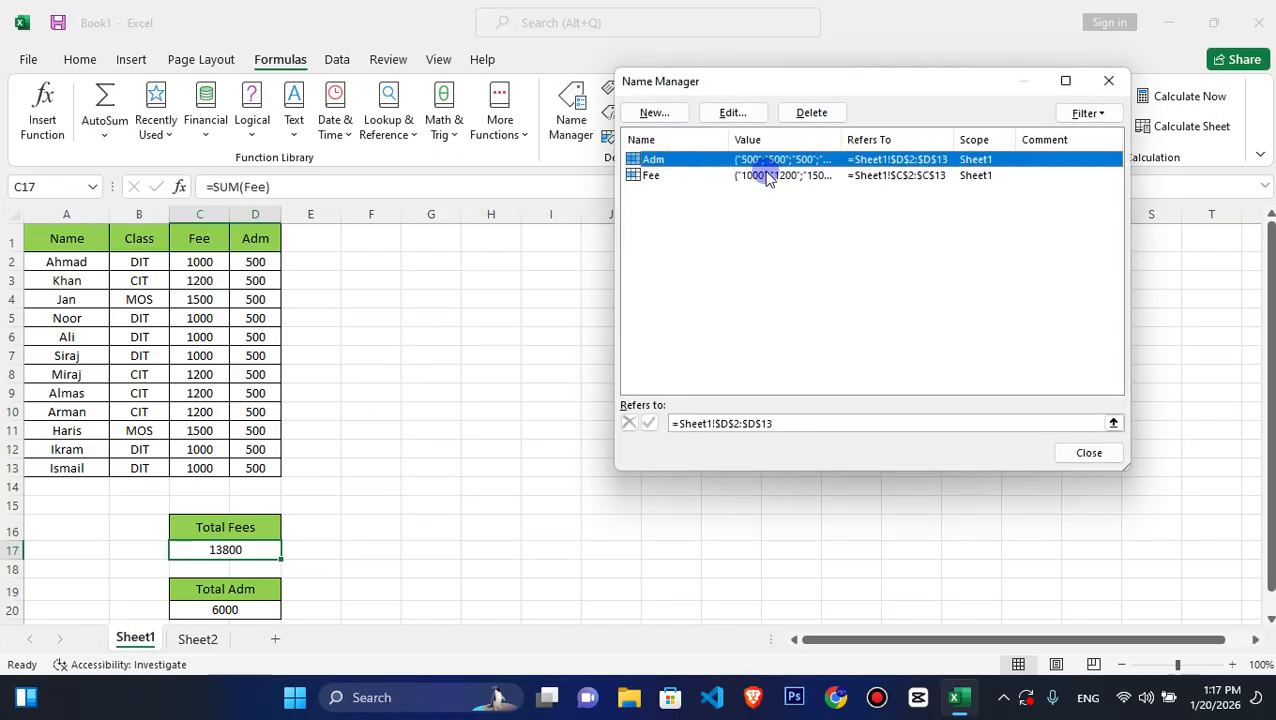
click(733, 112)
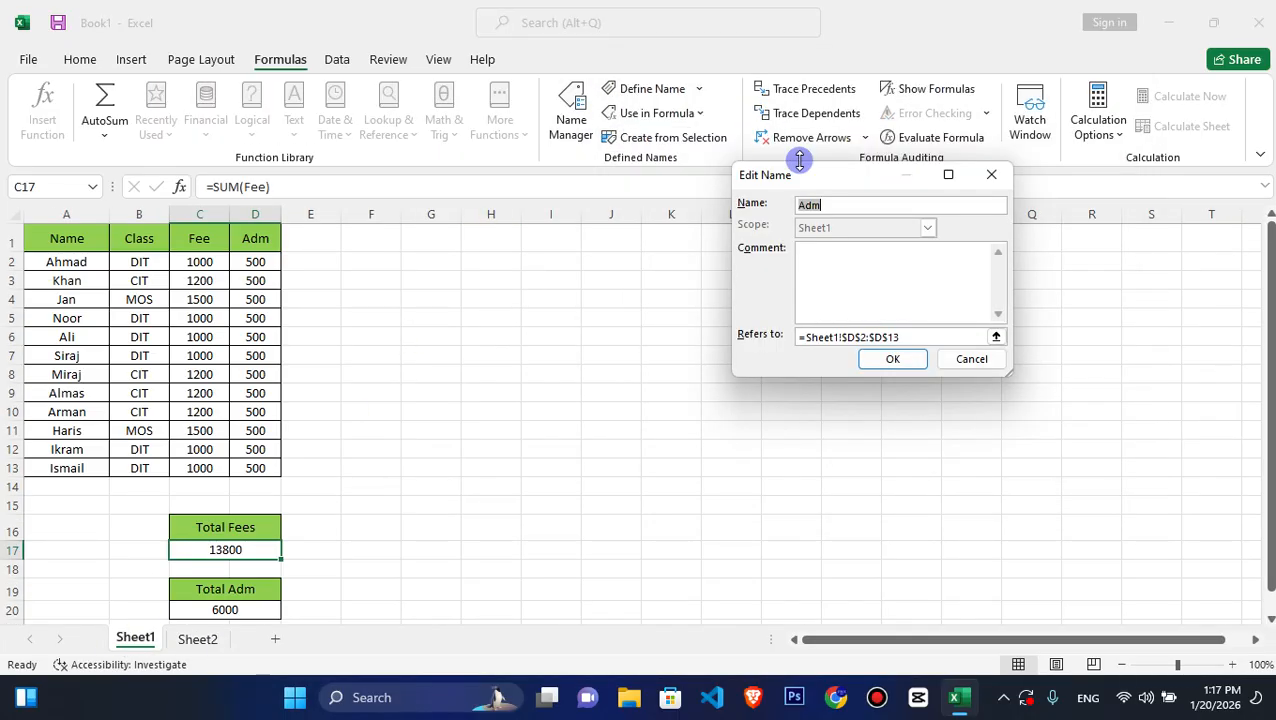
click(971, 359)
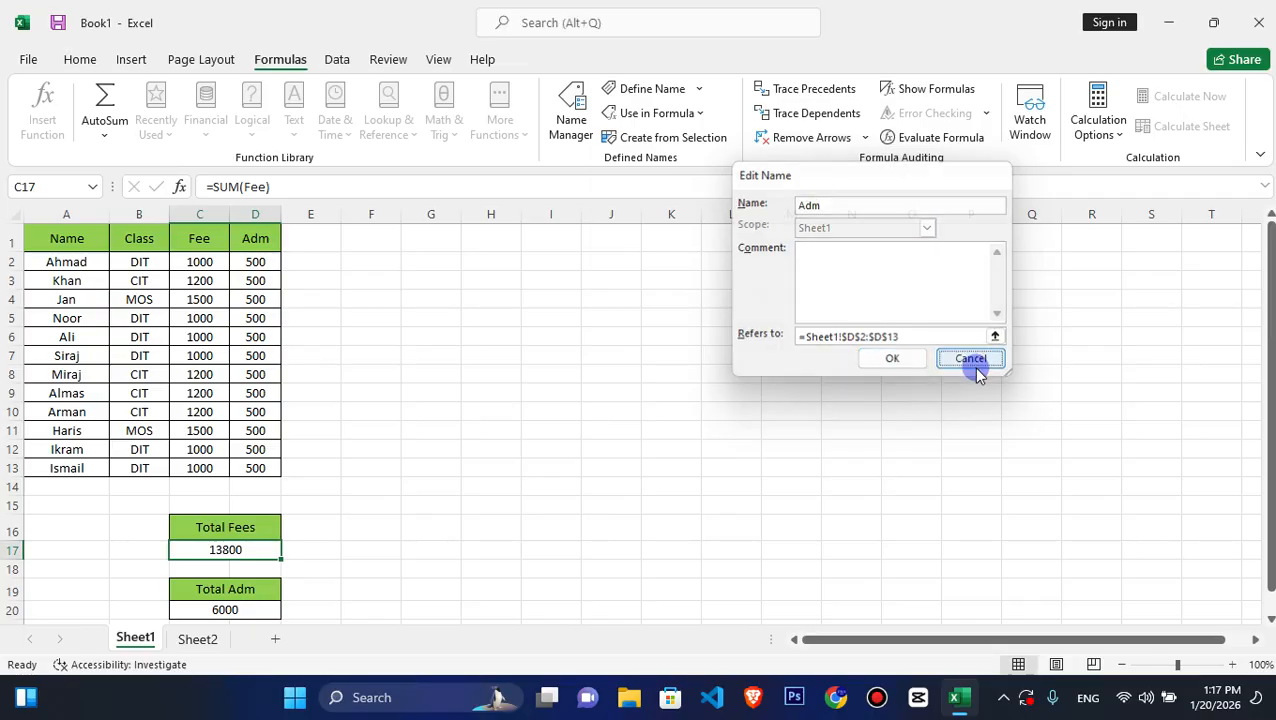
click(811, 112)
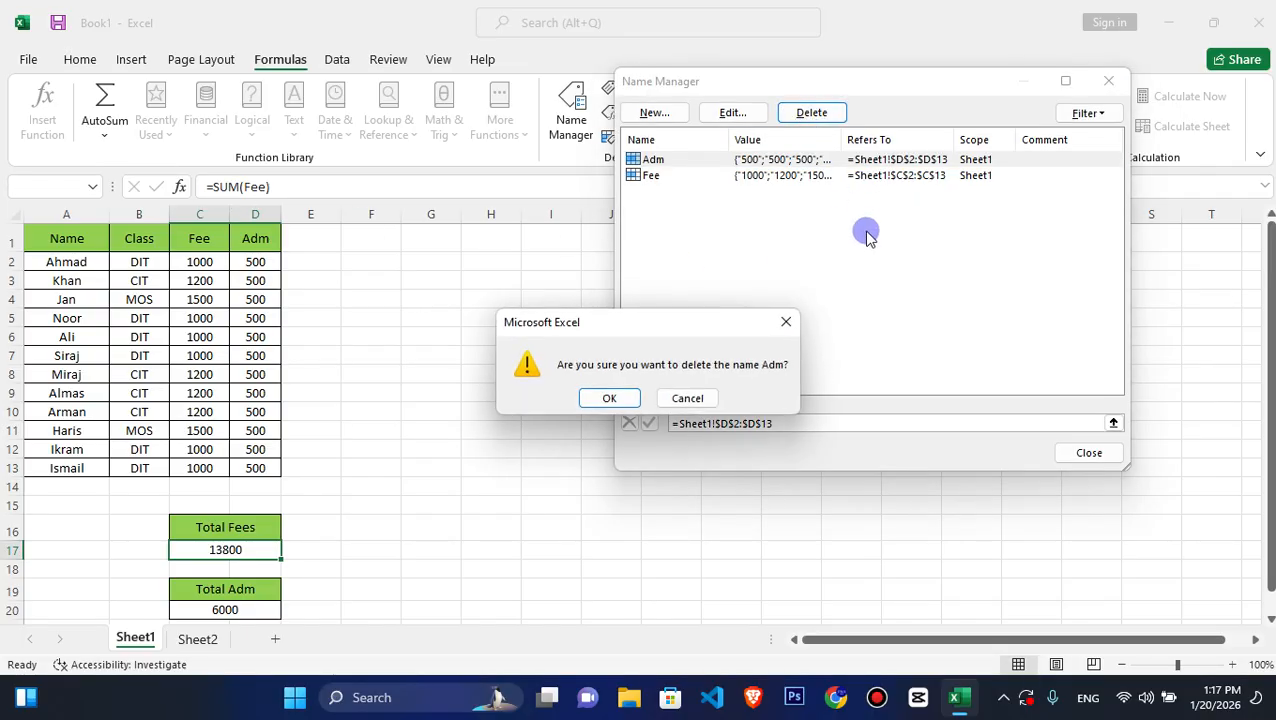
click(614, 399)
click(708, 160)
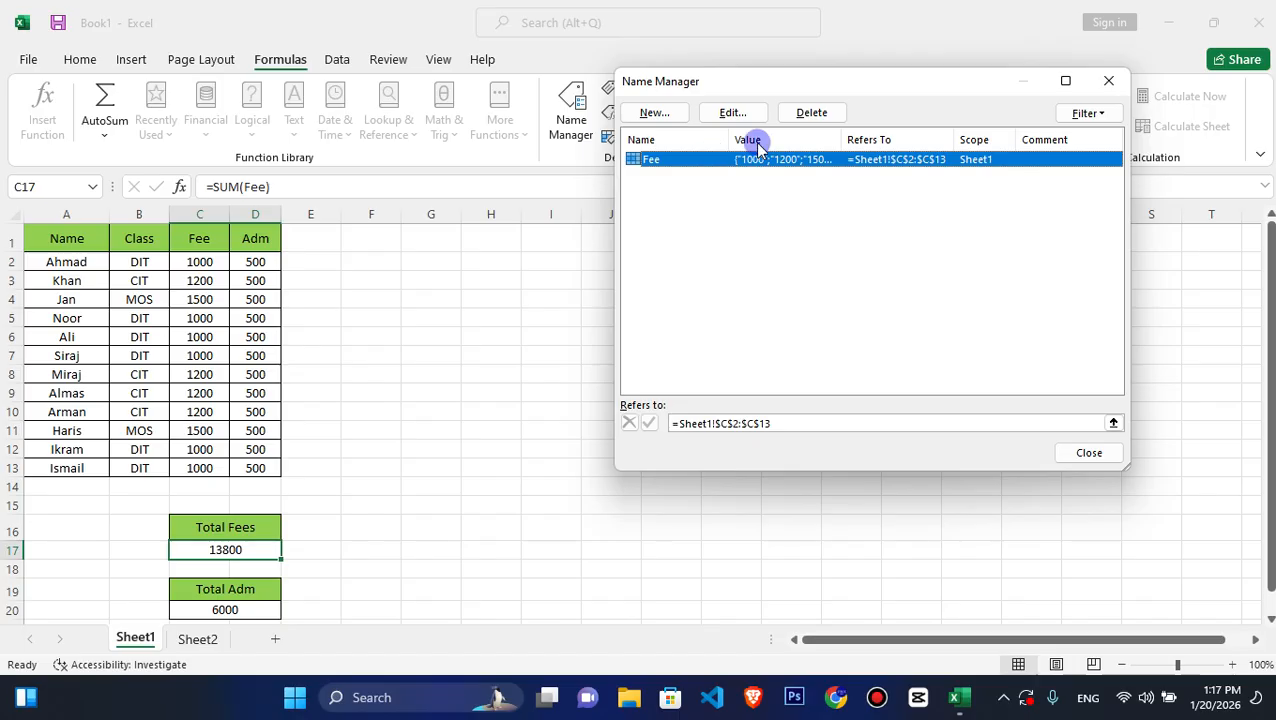
click(812, 112)
key(Return)
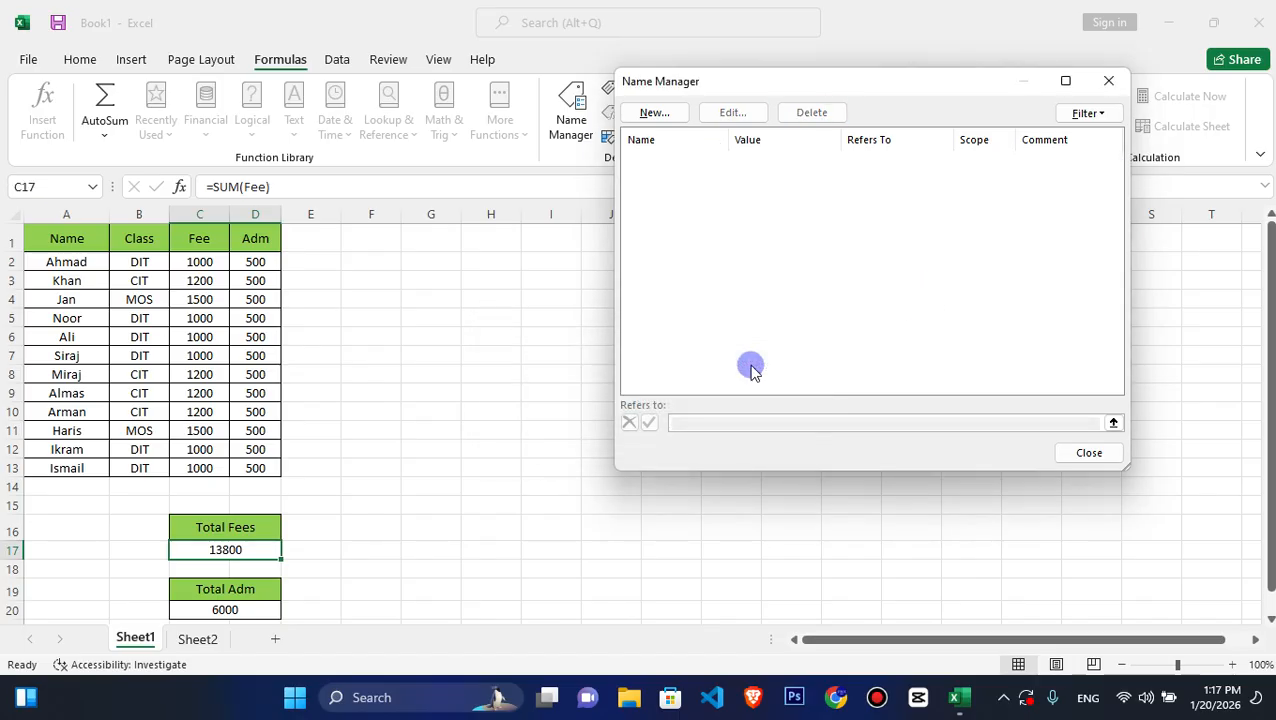
click(1108, 80)
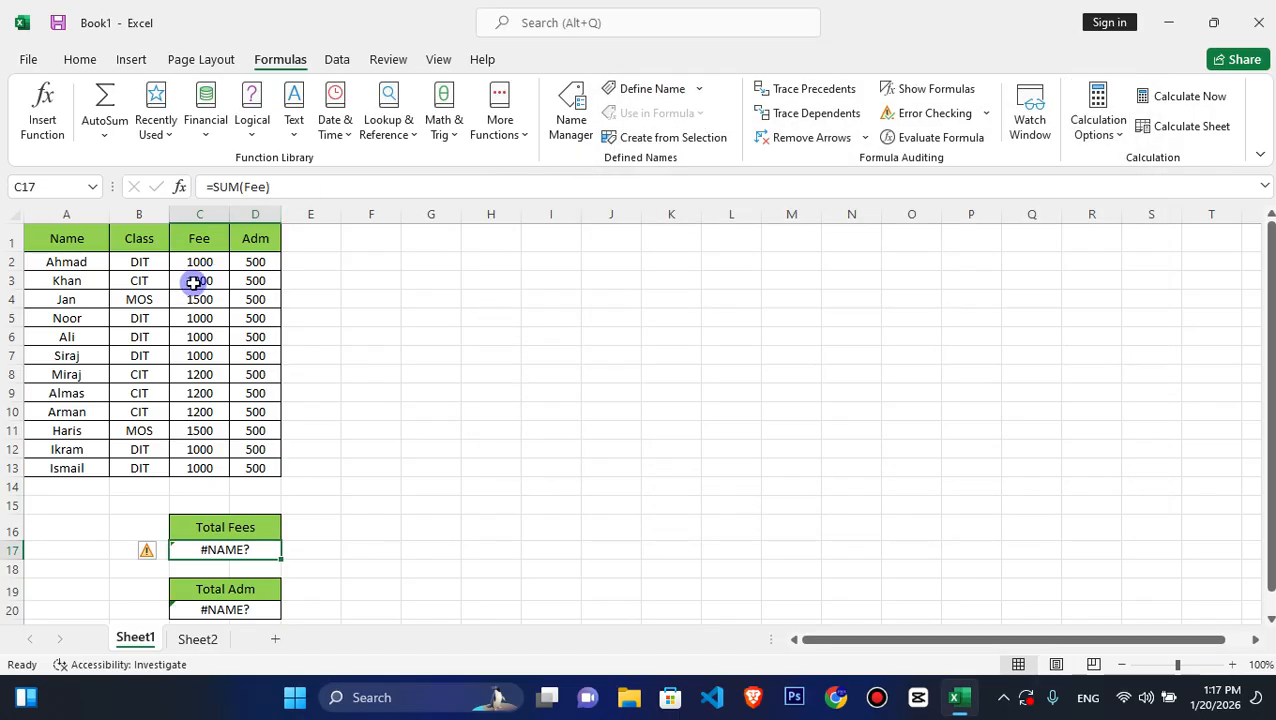
- Define the name Fee for the range C2:C13 with its scope set to Workbook
drag(190, 262, 198, 468)
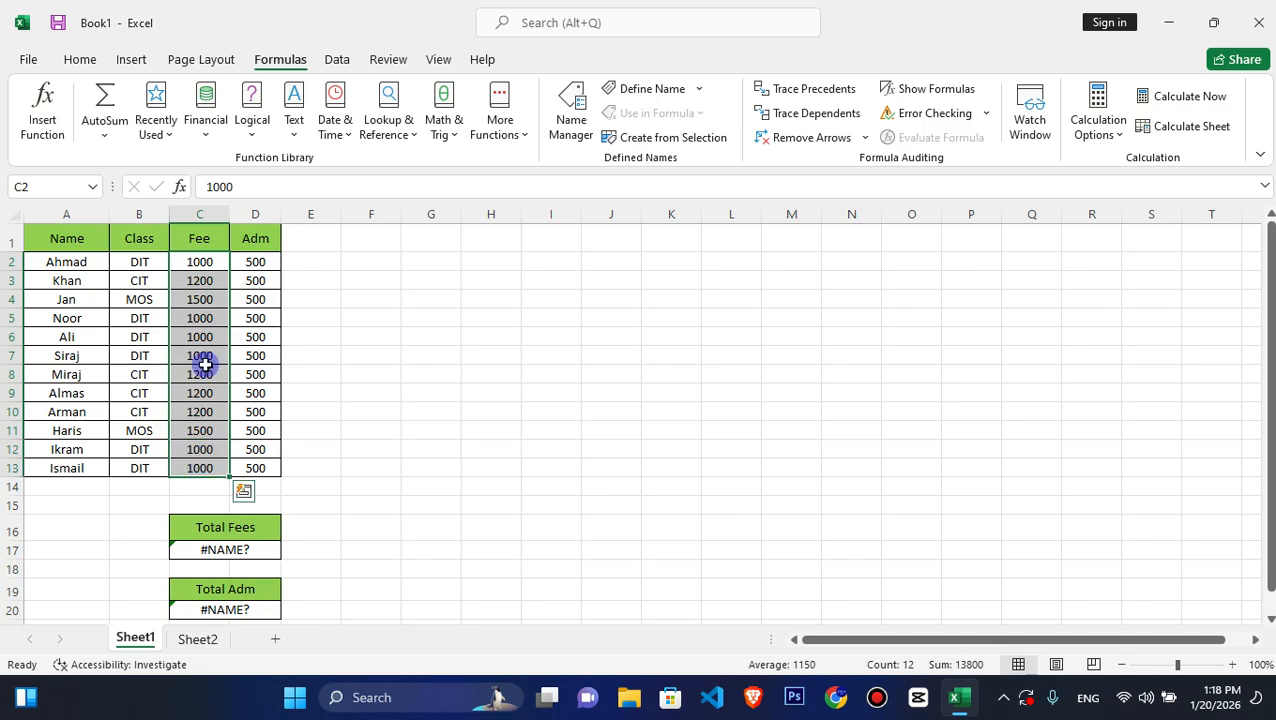
click(656, 88)
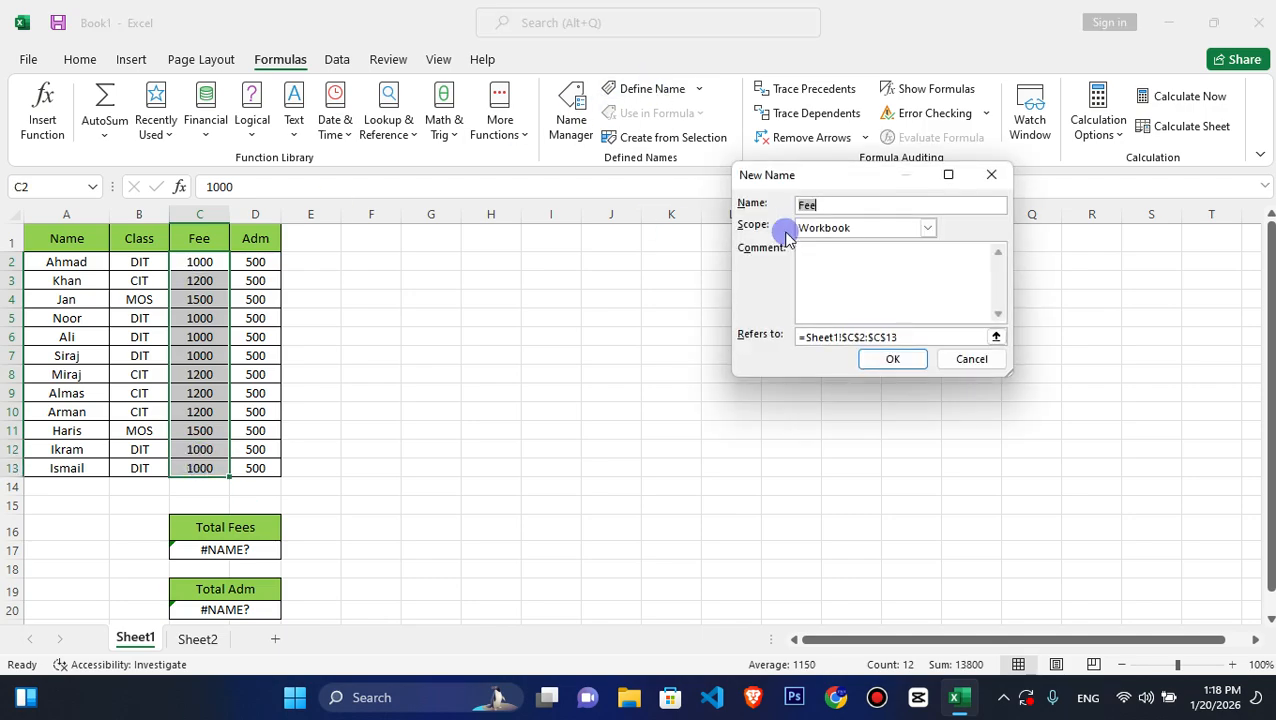
click(873, 230)
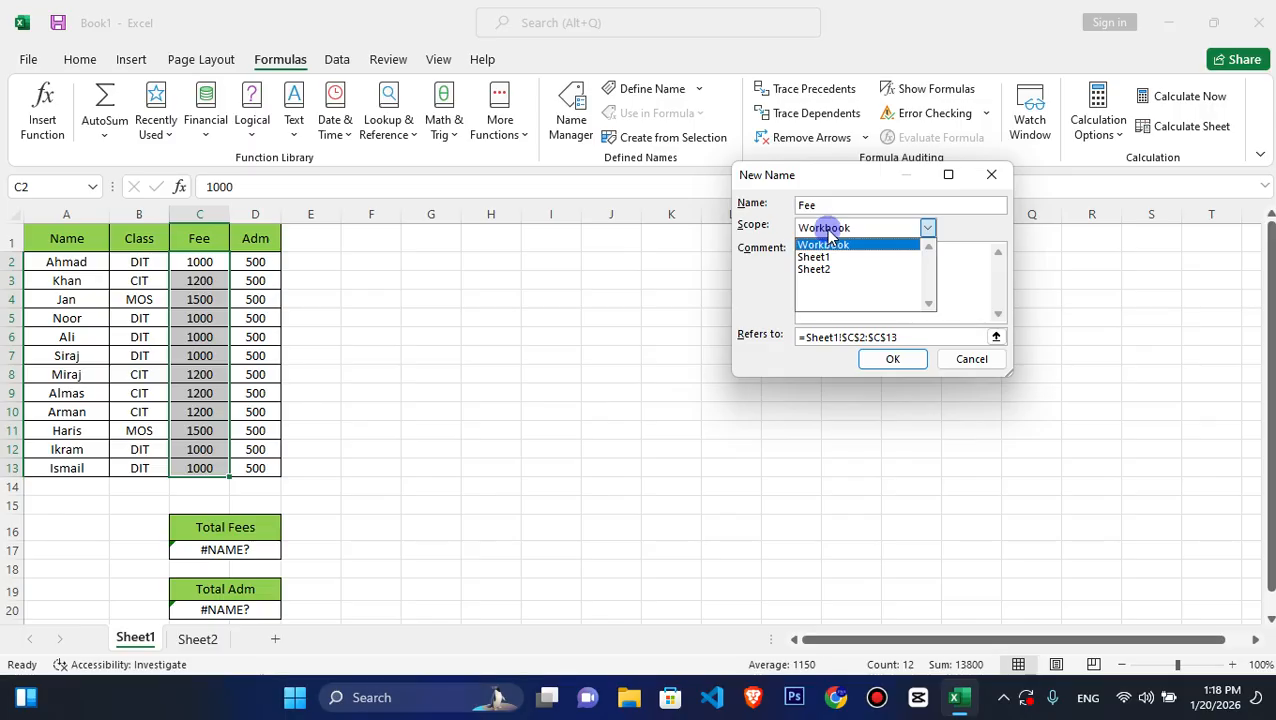
click(827, 230)
click(892, 359)
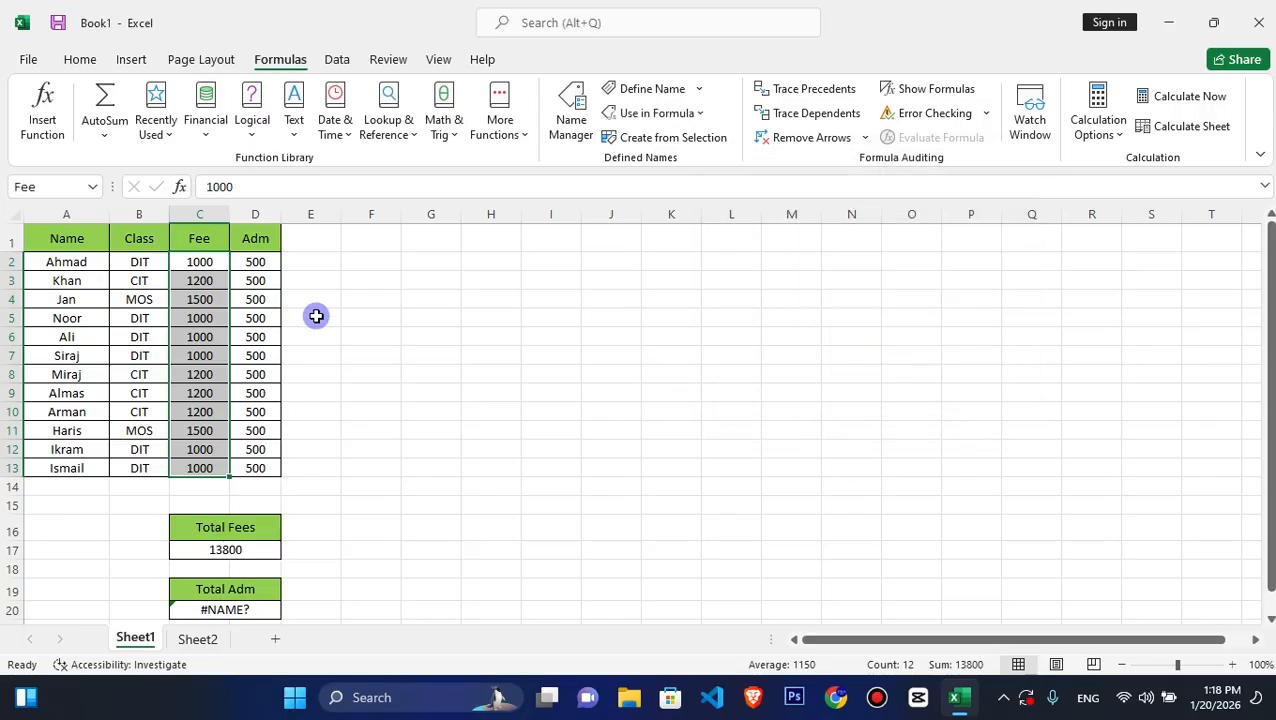
- Define the workbook-scoped name Adm for the range D2:D13
drag(255, 257, 258, 468)
click(649, 90)
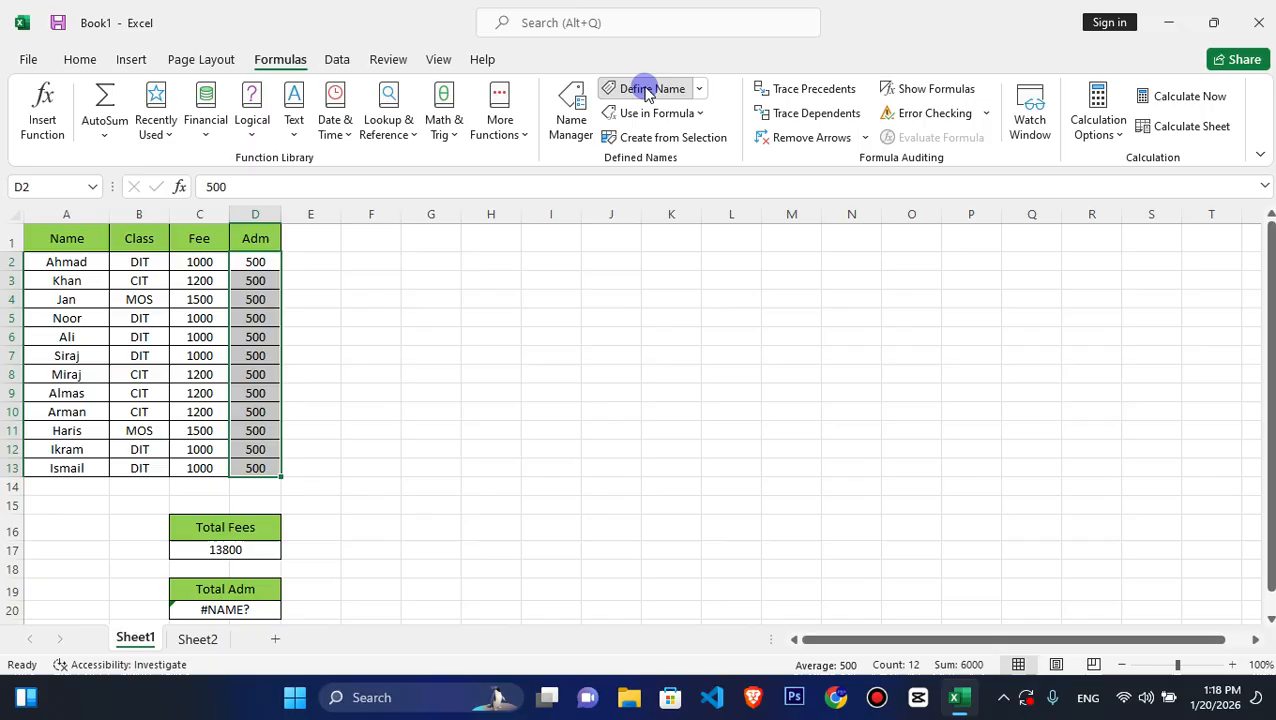
click(906, 364)
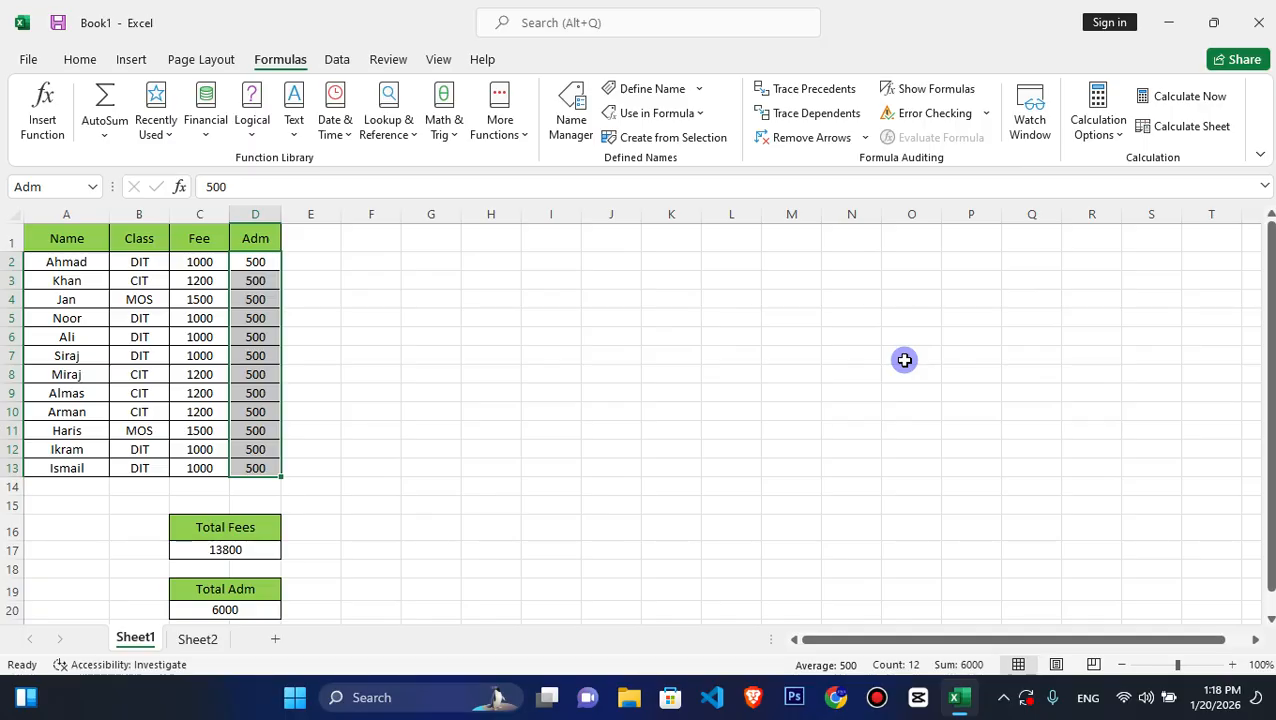
- Add an extra worksheet after Sheet2, and delete both Sheet2 and the extra worksheet
click(206, 638)
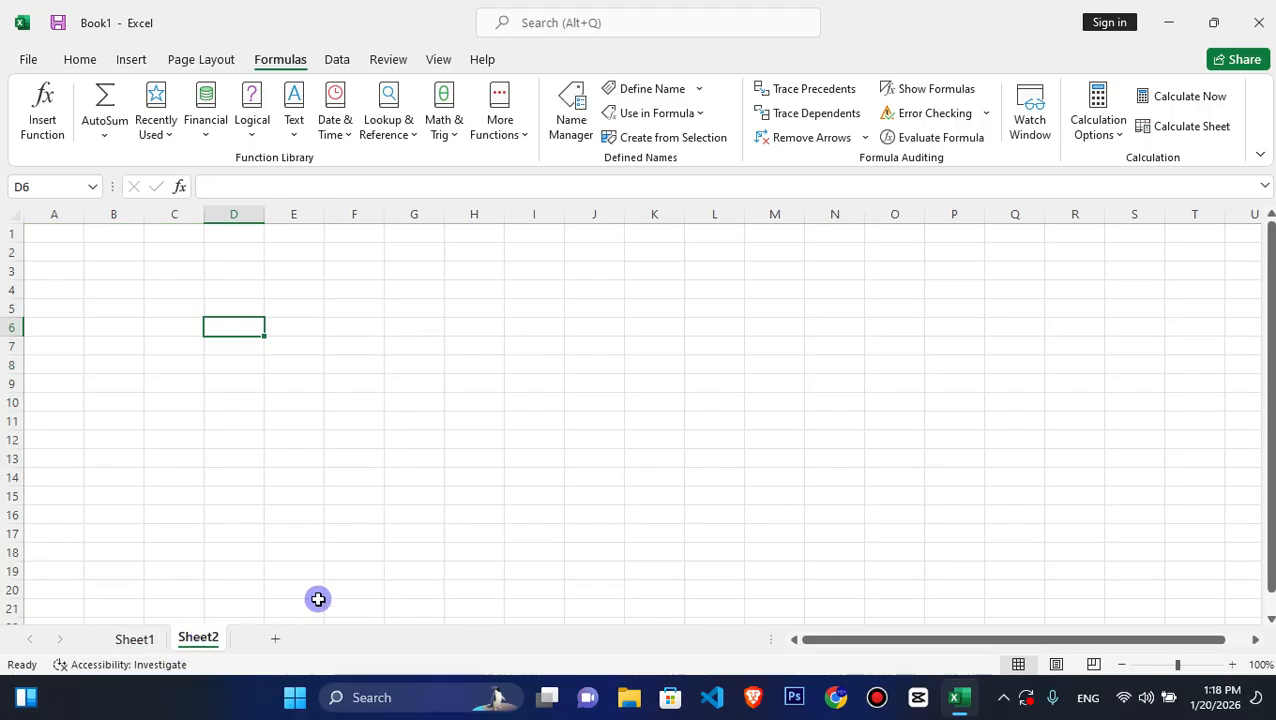
click(276, 640)
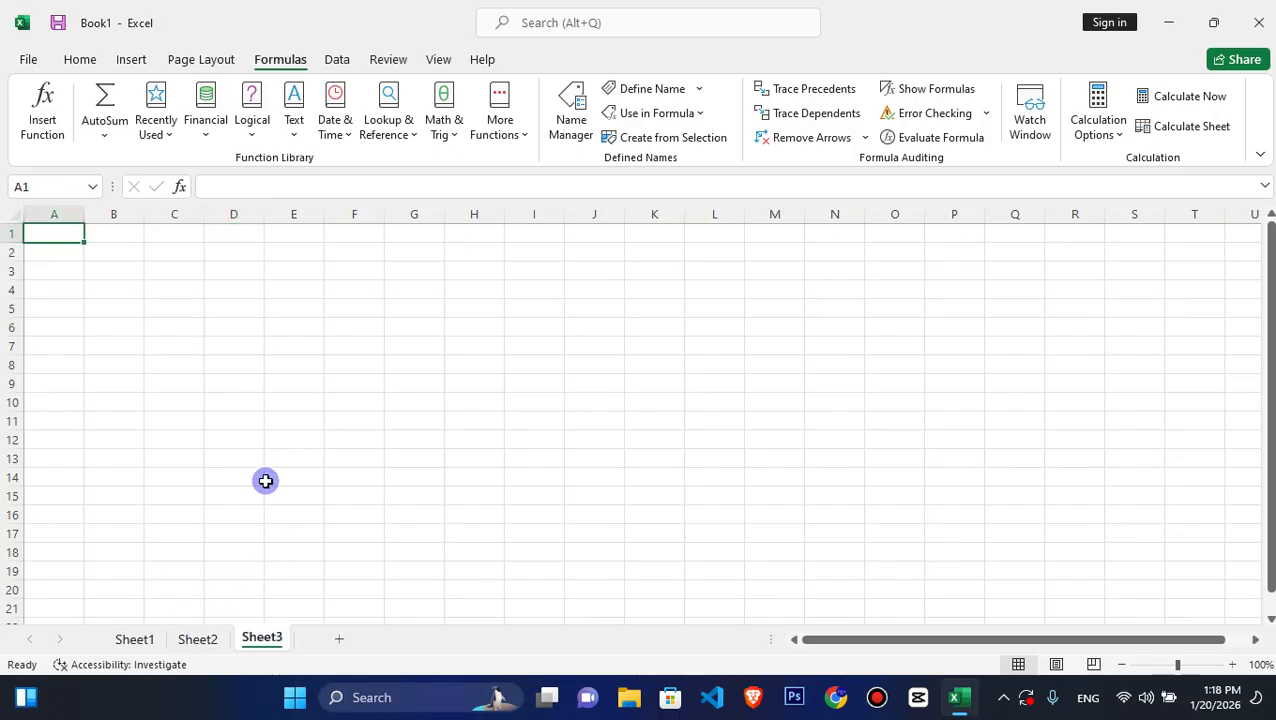
right_click(208, 641)
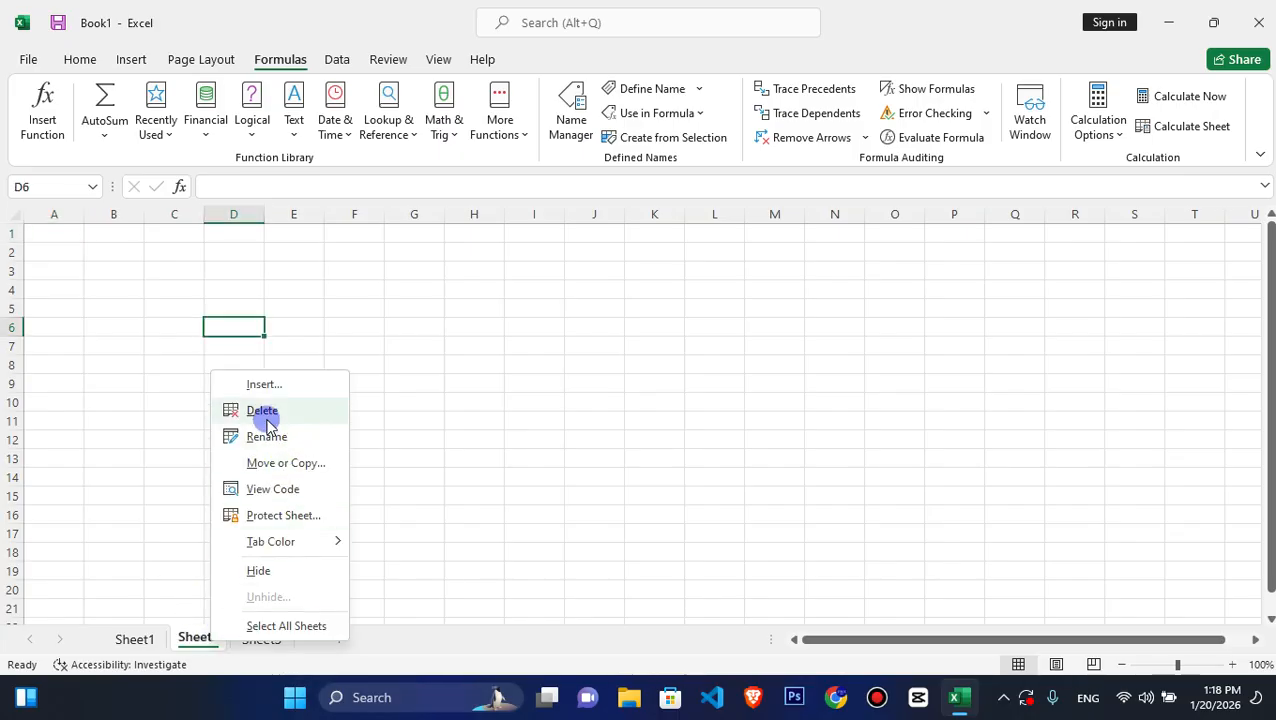
click(262, 411)
right_click(190, 638)
click(264, 409)
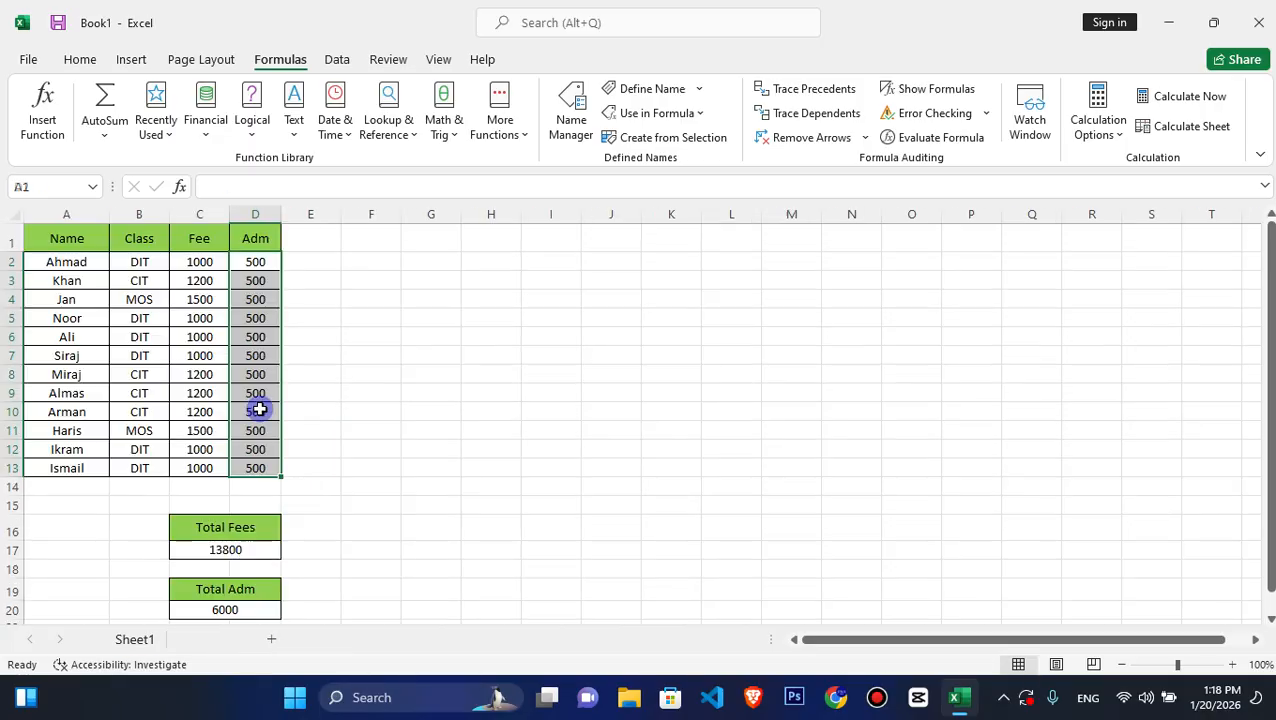
- Add a new worksheet after Sheet1 and enter the formula =sum(fee) in its cell C9
click(210, 638)
click(188, 380)
text(=s)
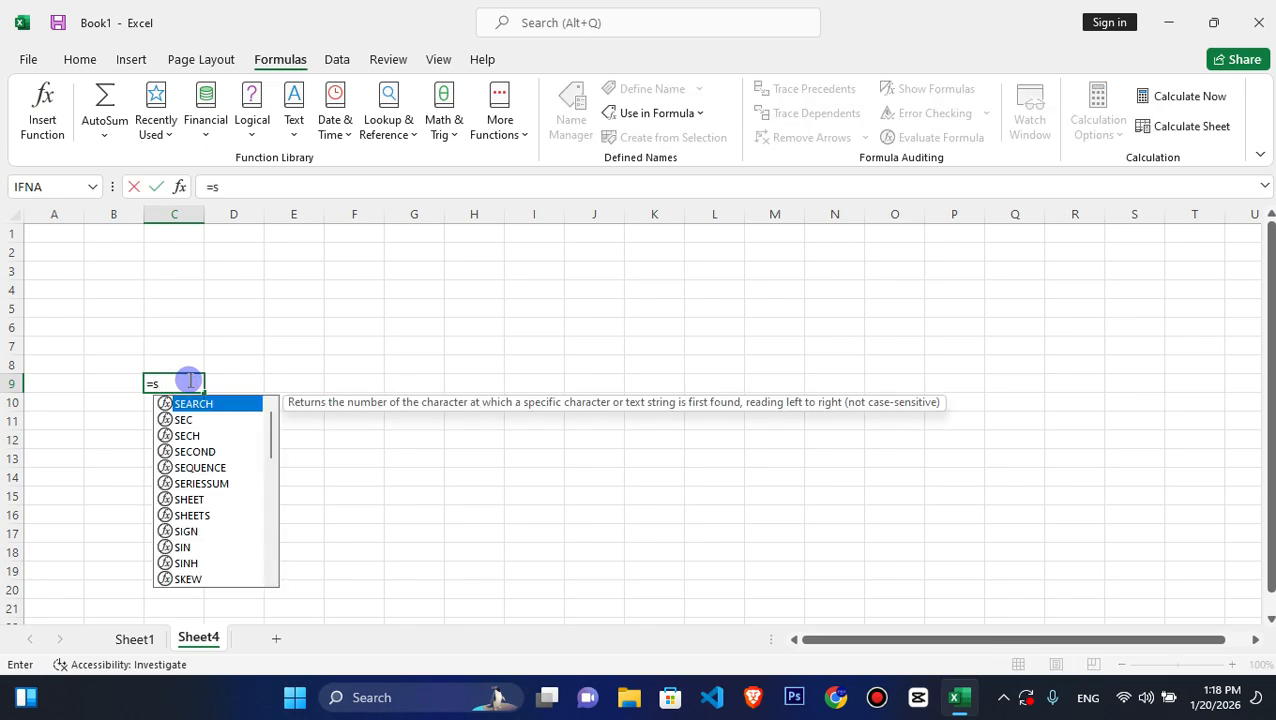
text(um()
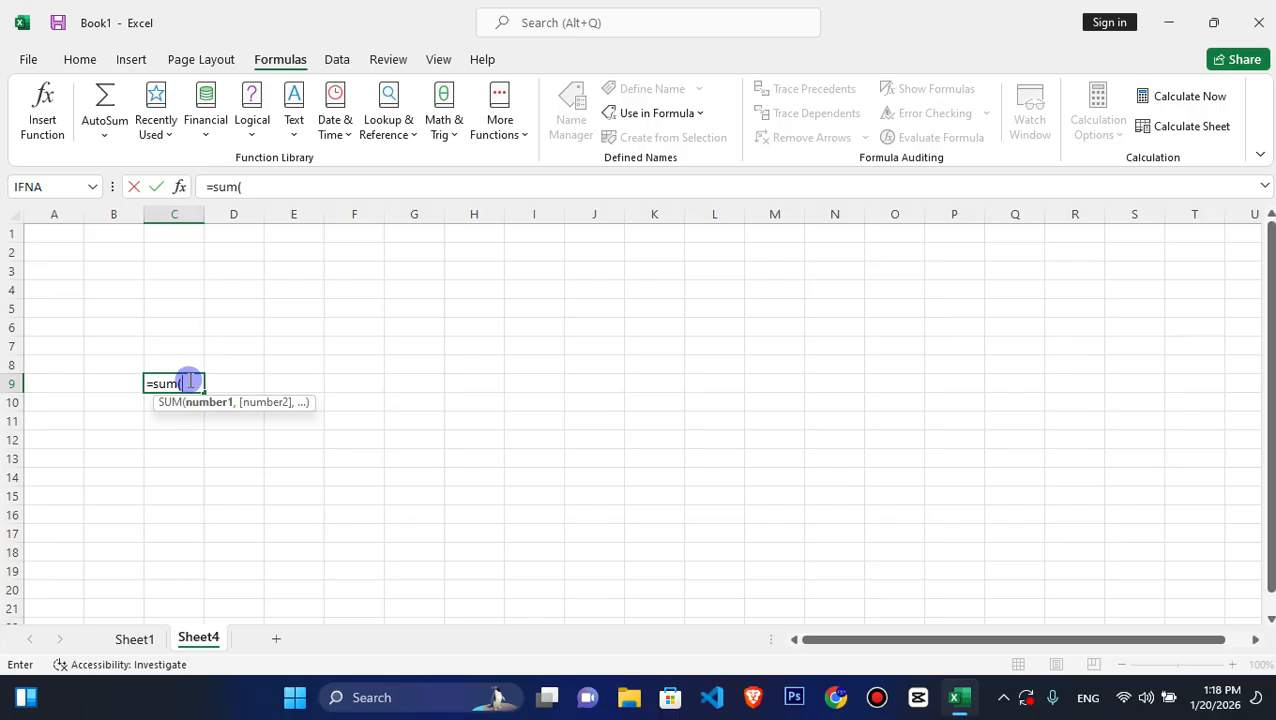
text(fee)
key(Return)
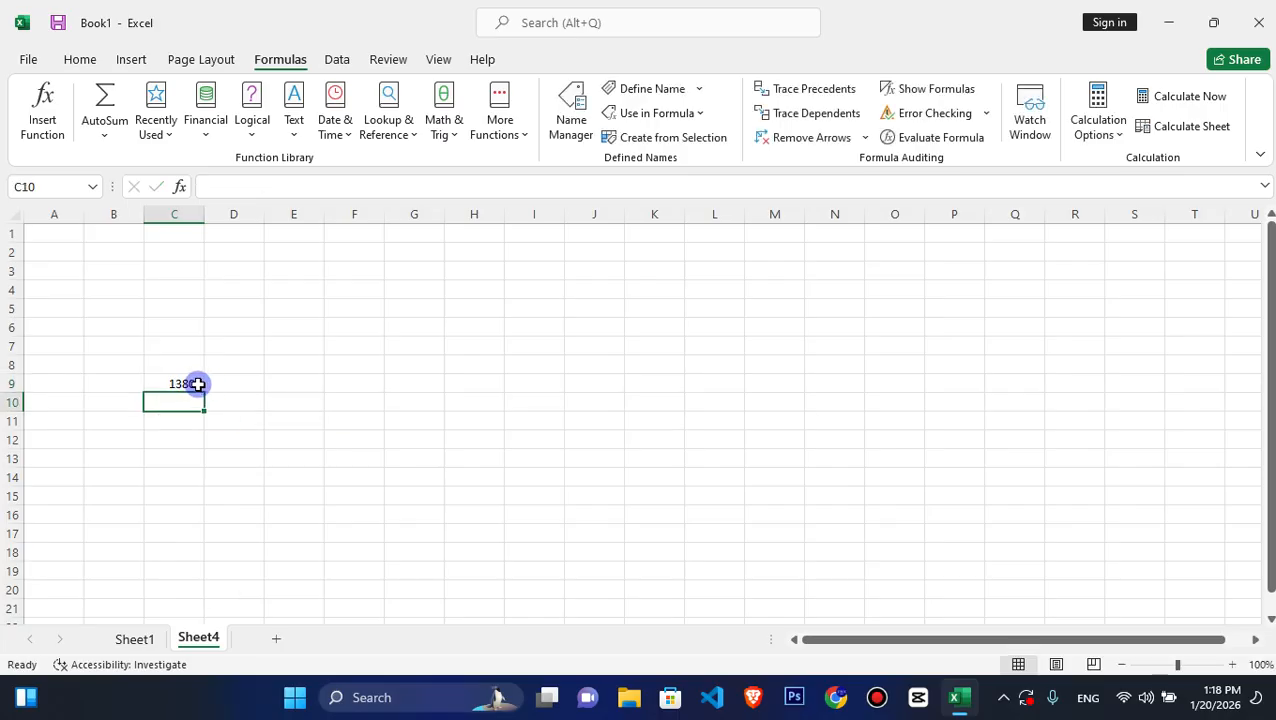
- Enter the formula =sum(adm) in cell E9 of the new worksheet
click(399, 385)
text(=)
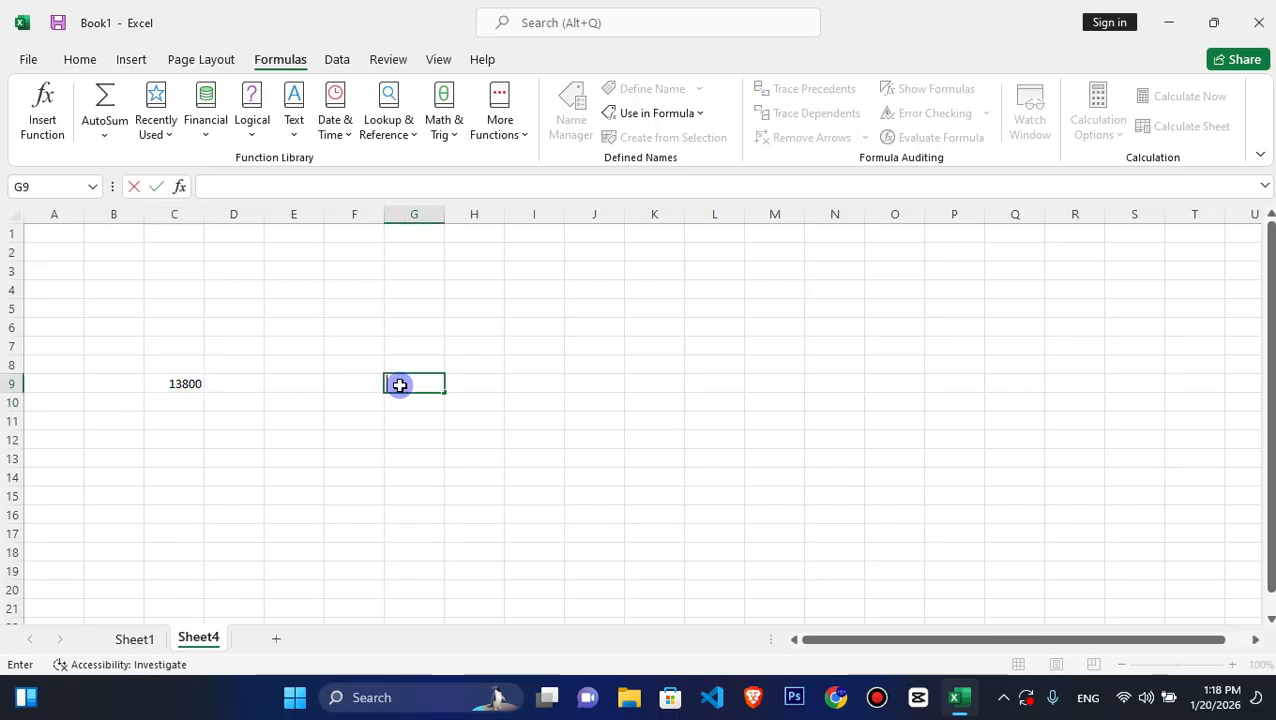
key(Left)
key(Left)
text(=sum)
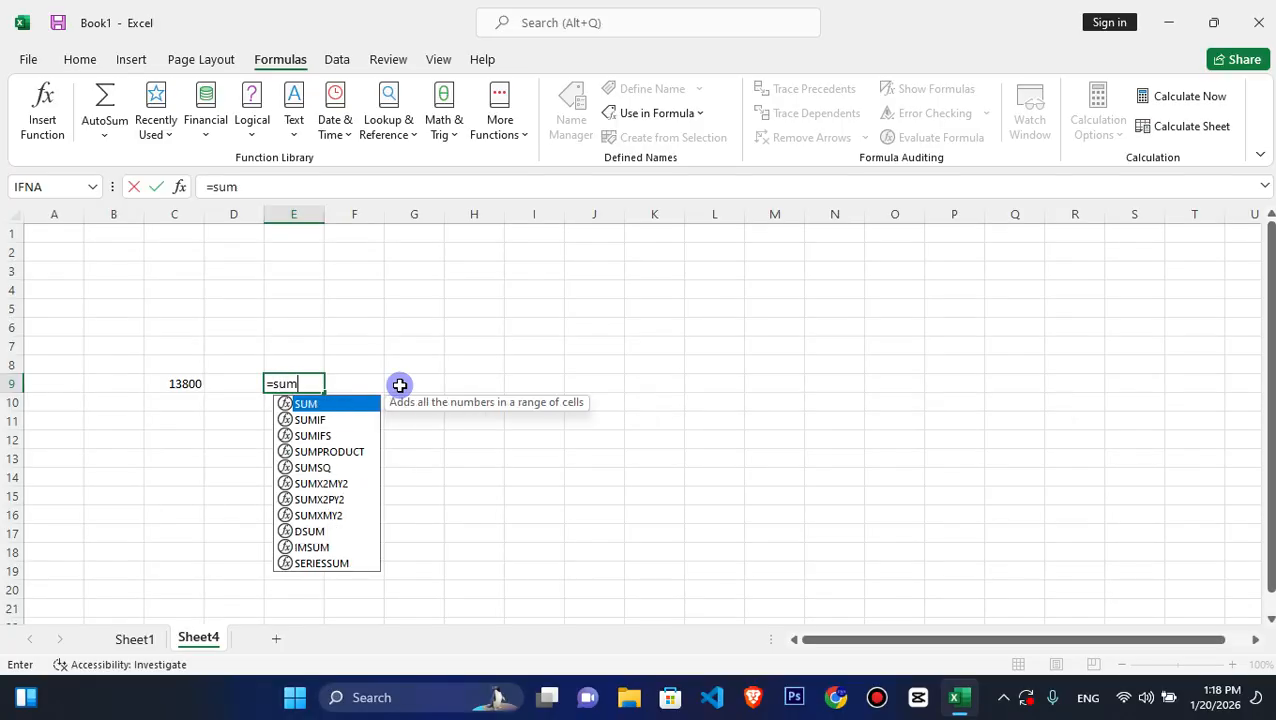
text((adm)
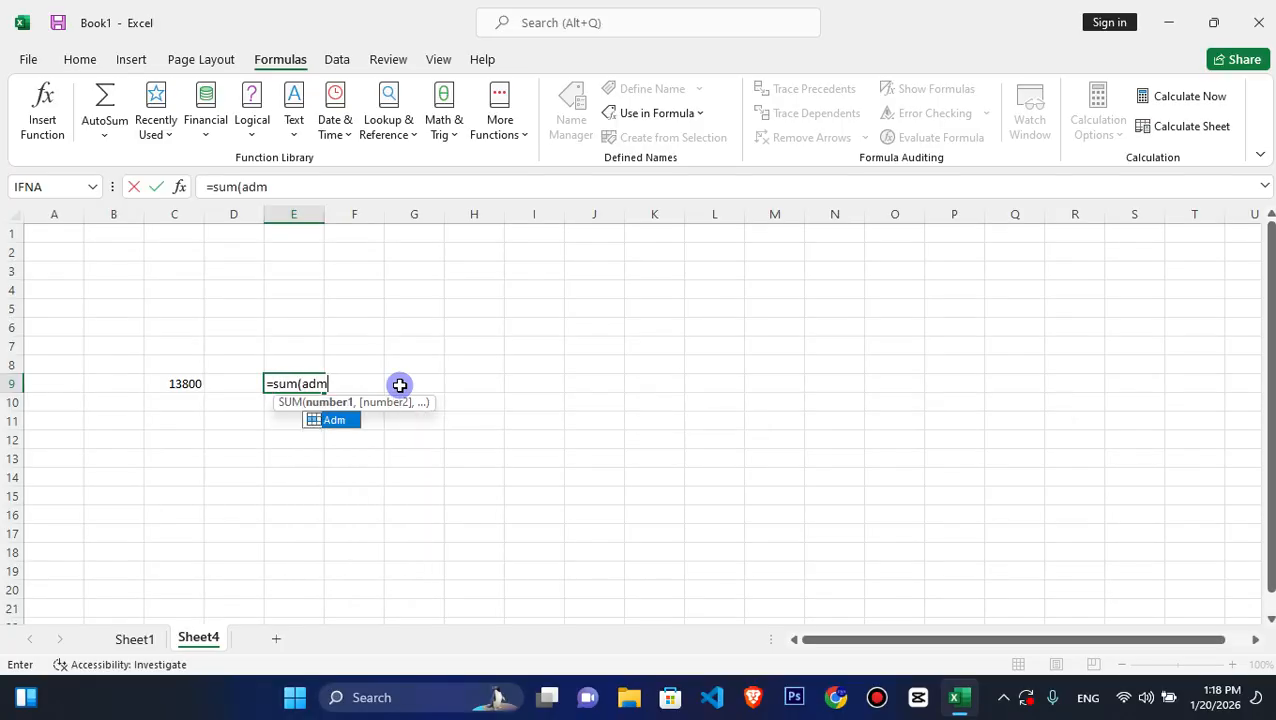
key(Return)
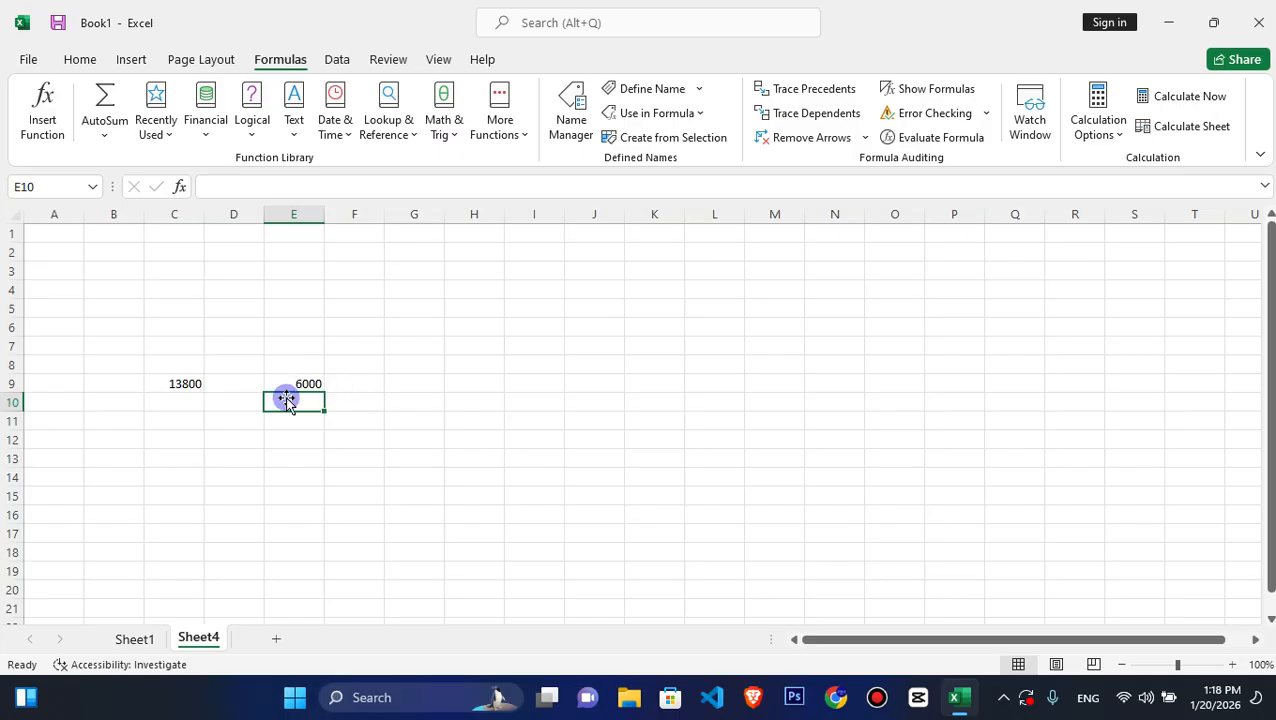
- Return to Sheet1 and examine the scope choices for a new defined name, including Sheet4, without creating a name
click(140, 637)
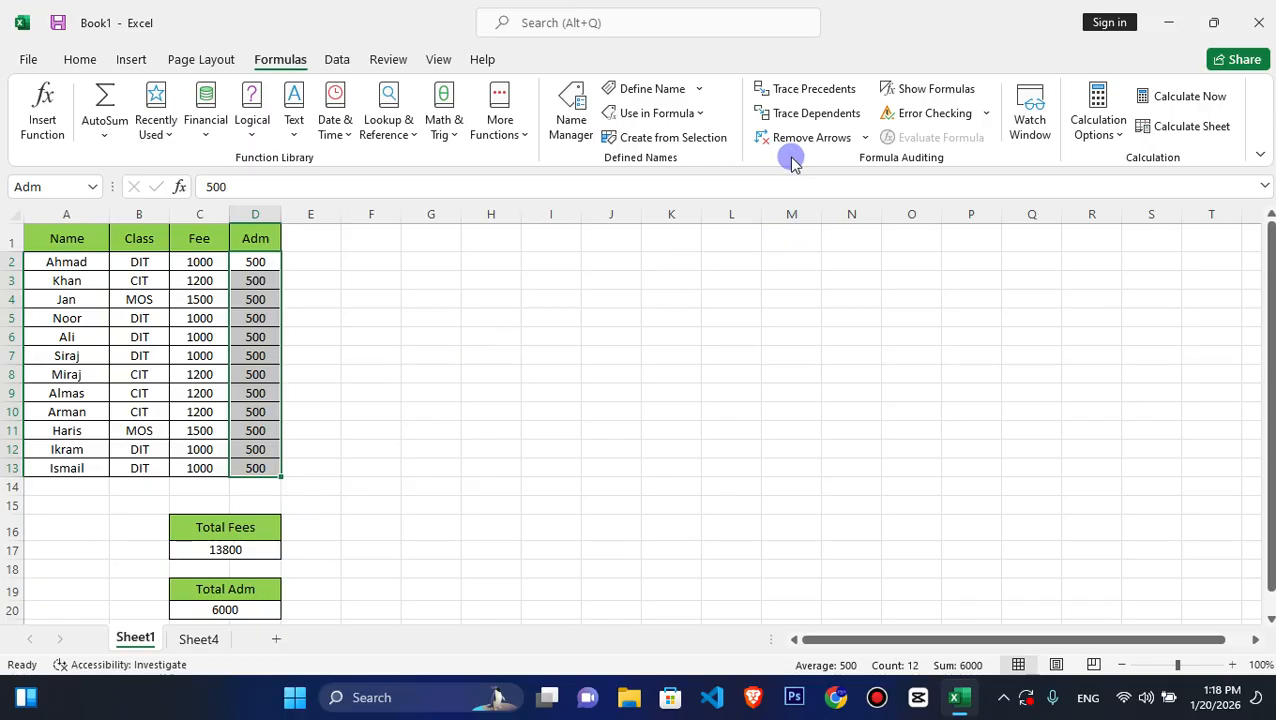
click(699, 92)
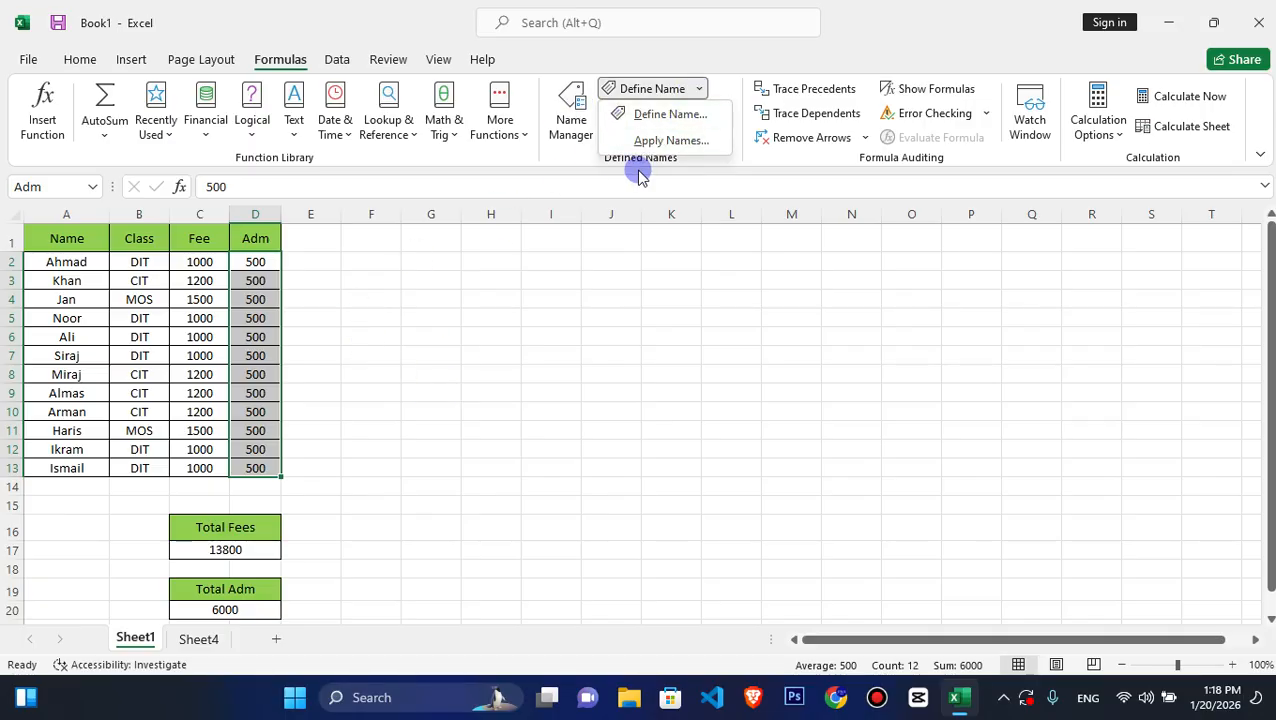
click(665, 114)
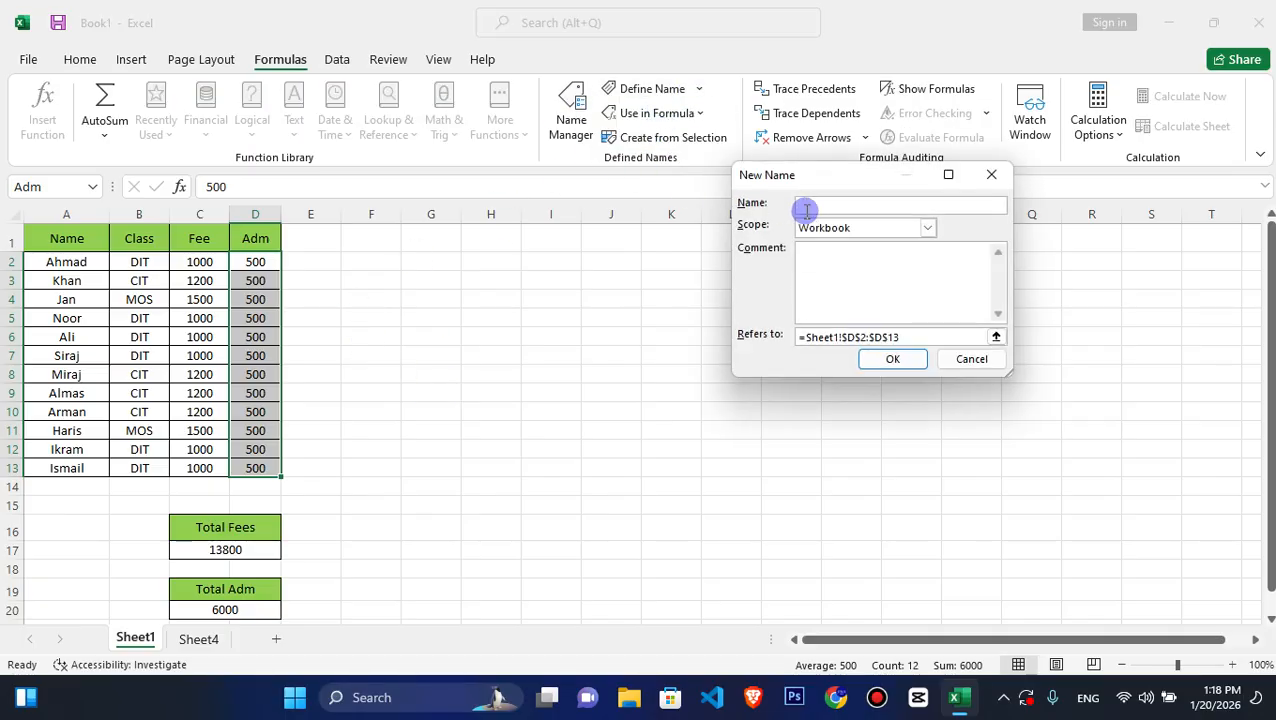
click(900, 226)
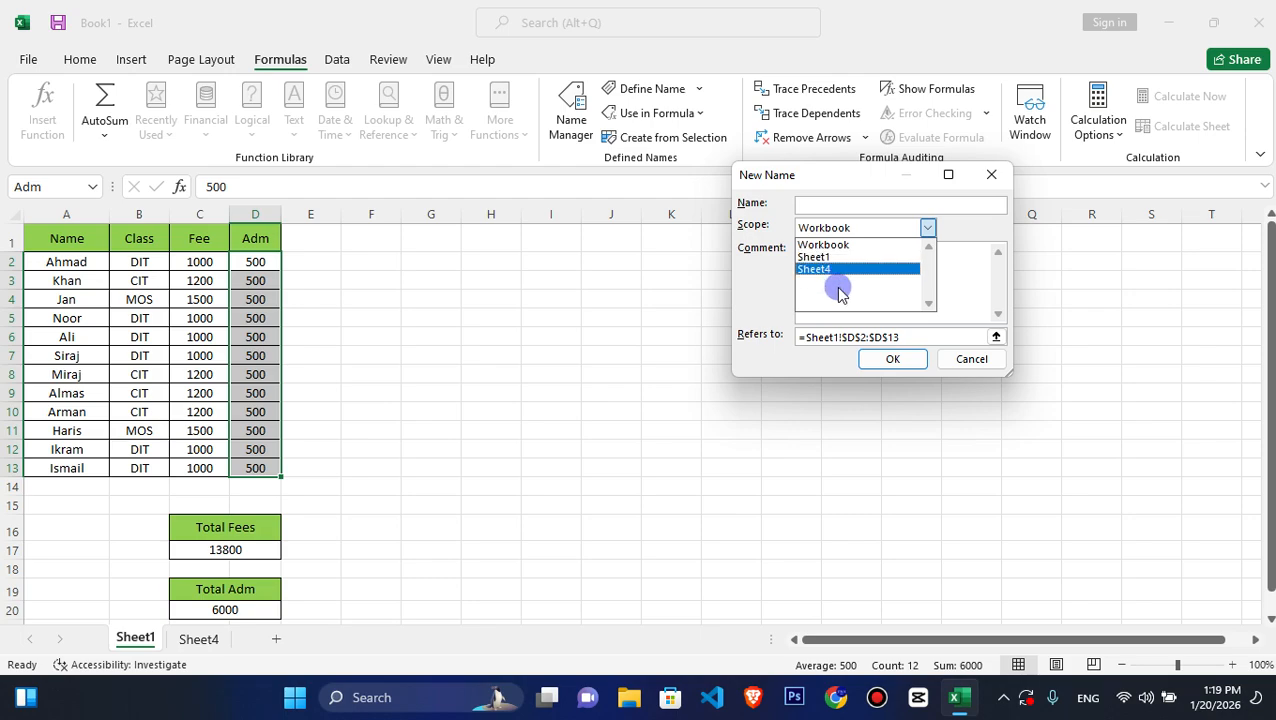
click(950, 268)
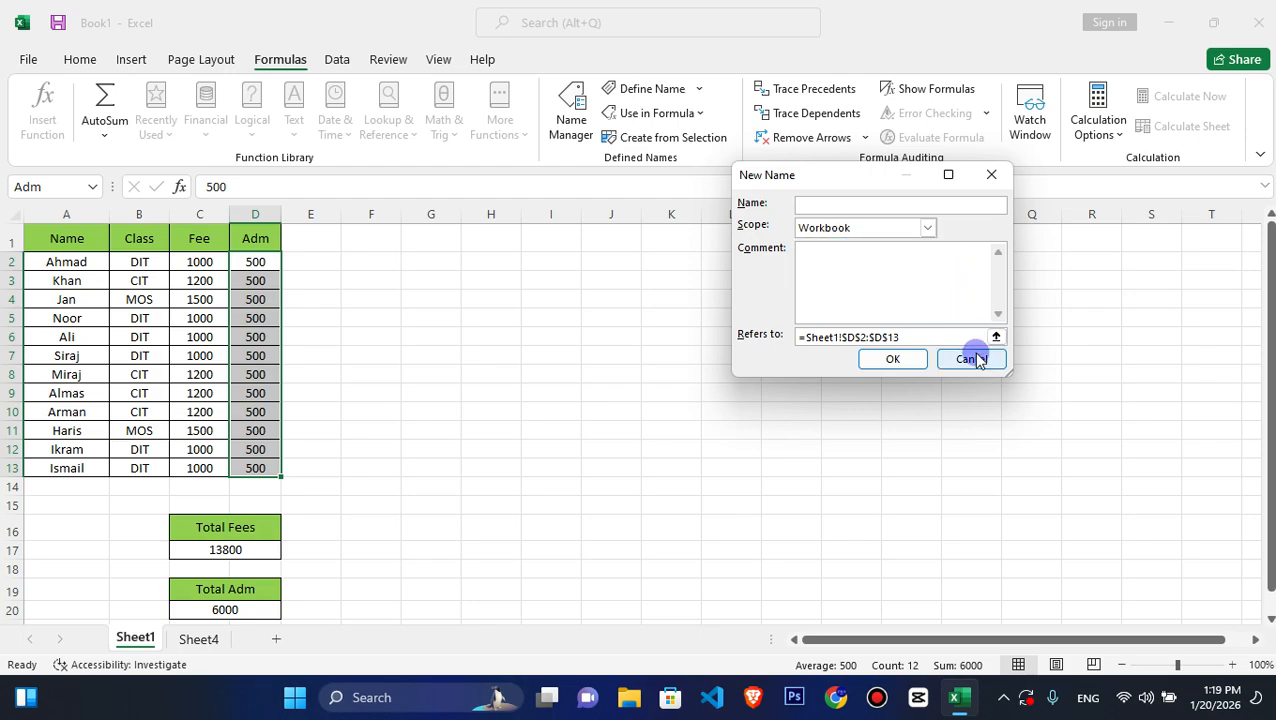
click(926, 229)
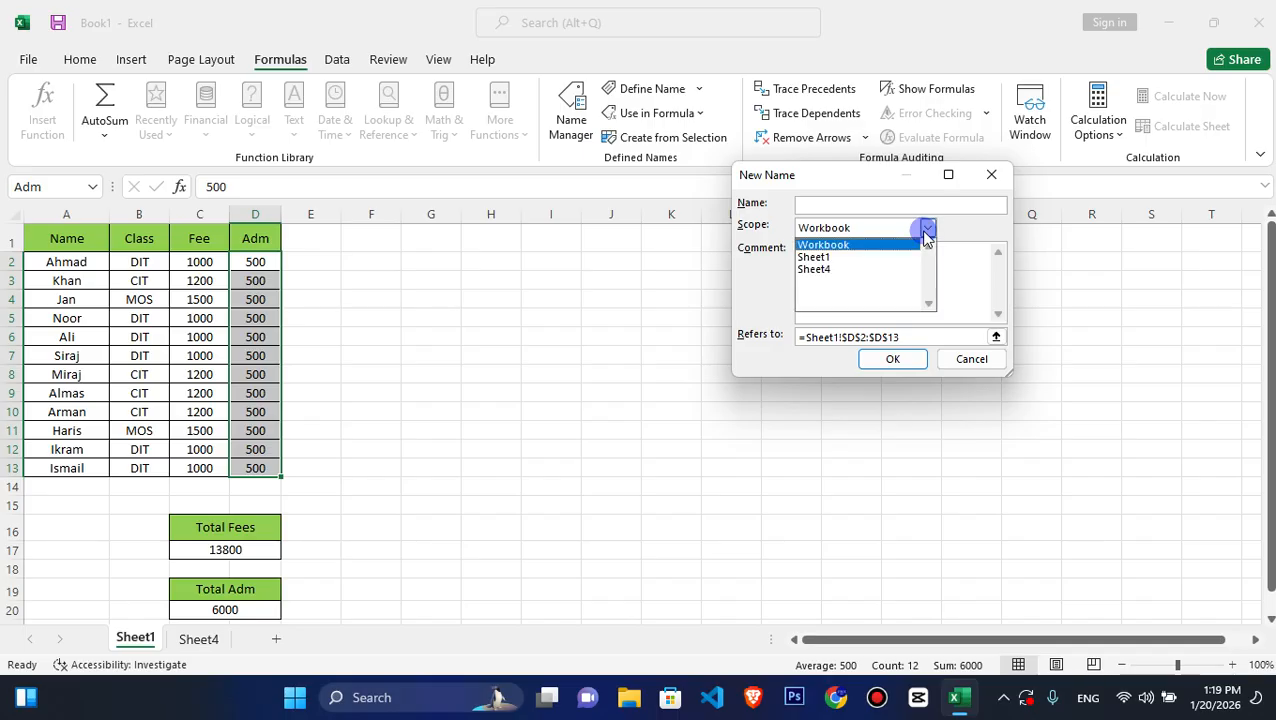
click(926, 232)
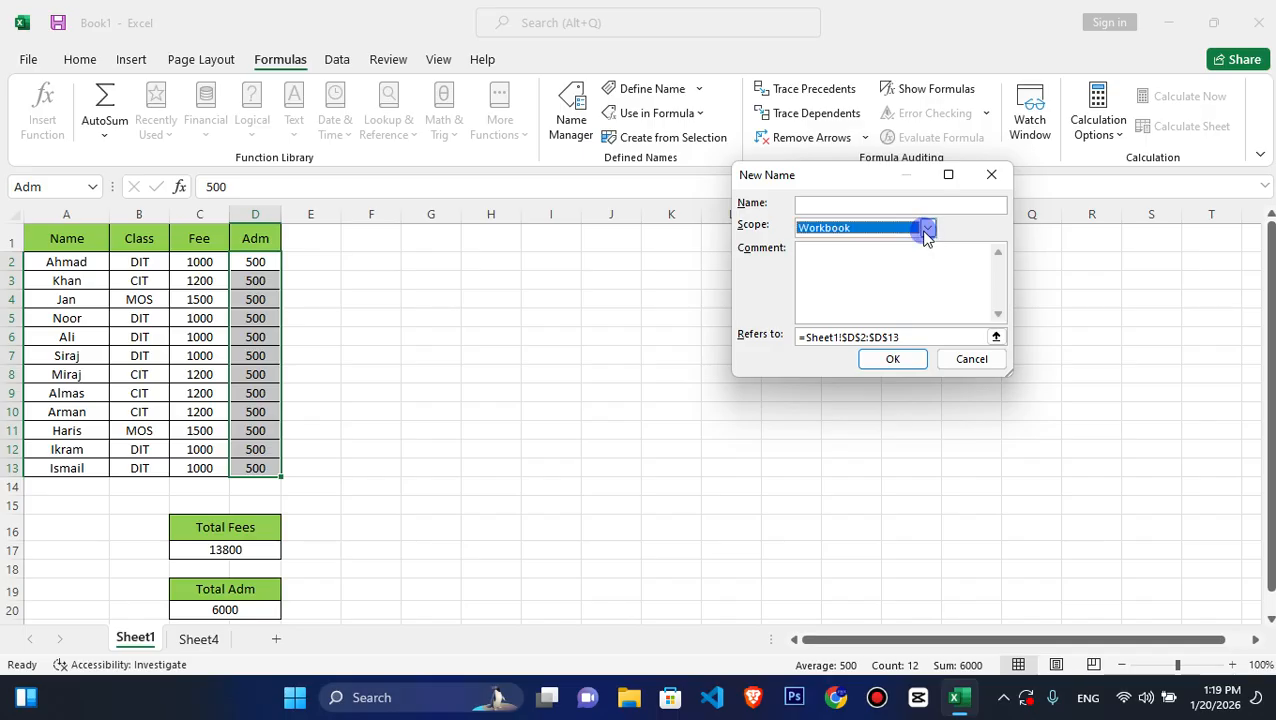
click(926, 232)
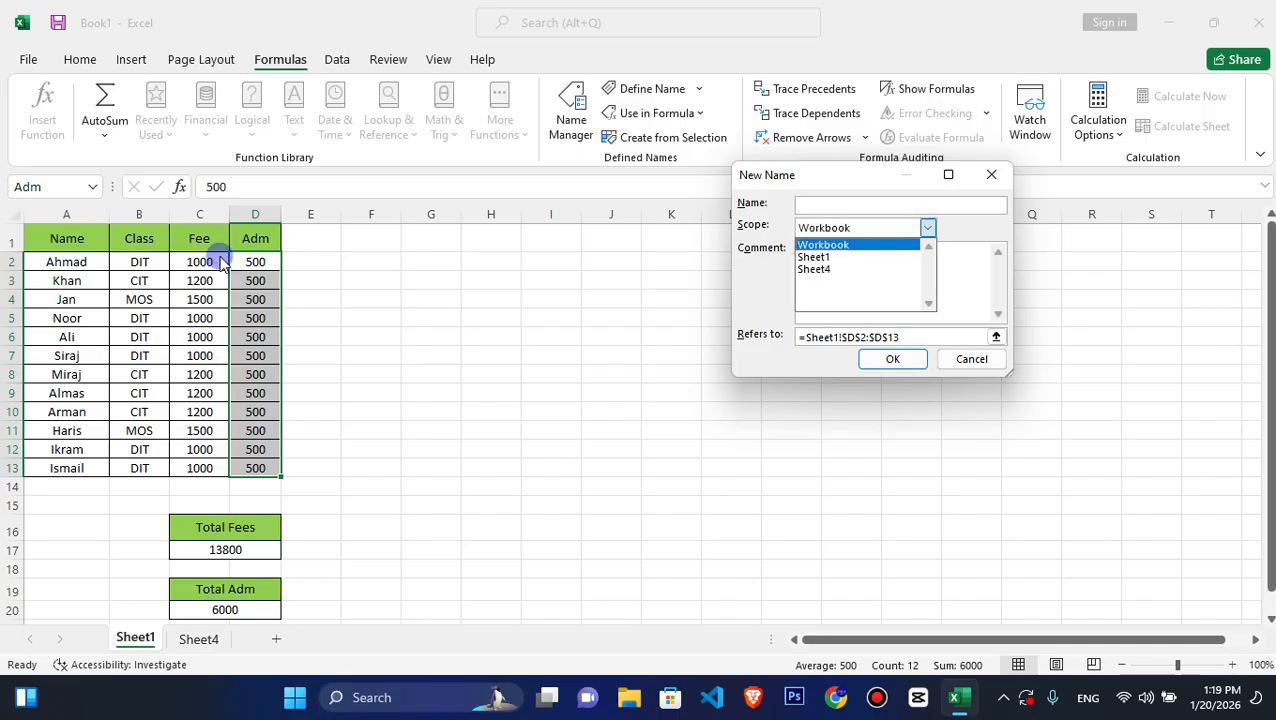
click(822, 270)
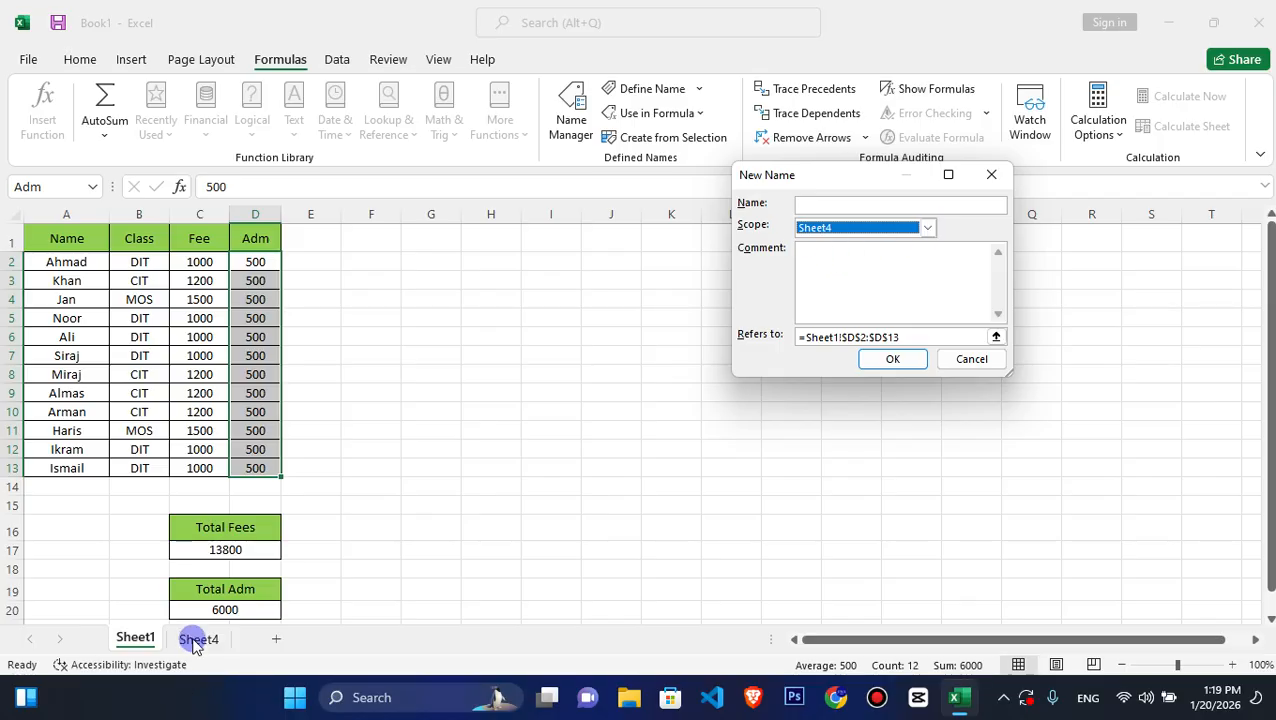
click(973, 364)
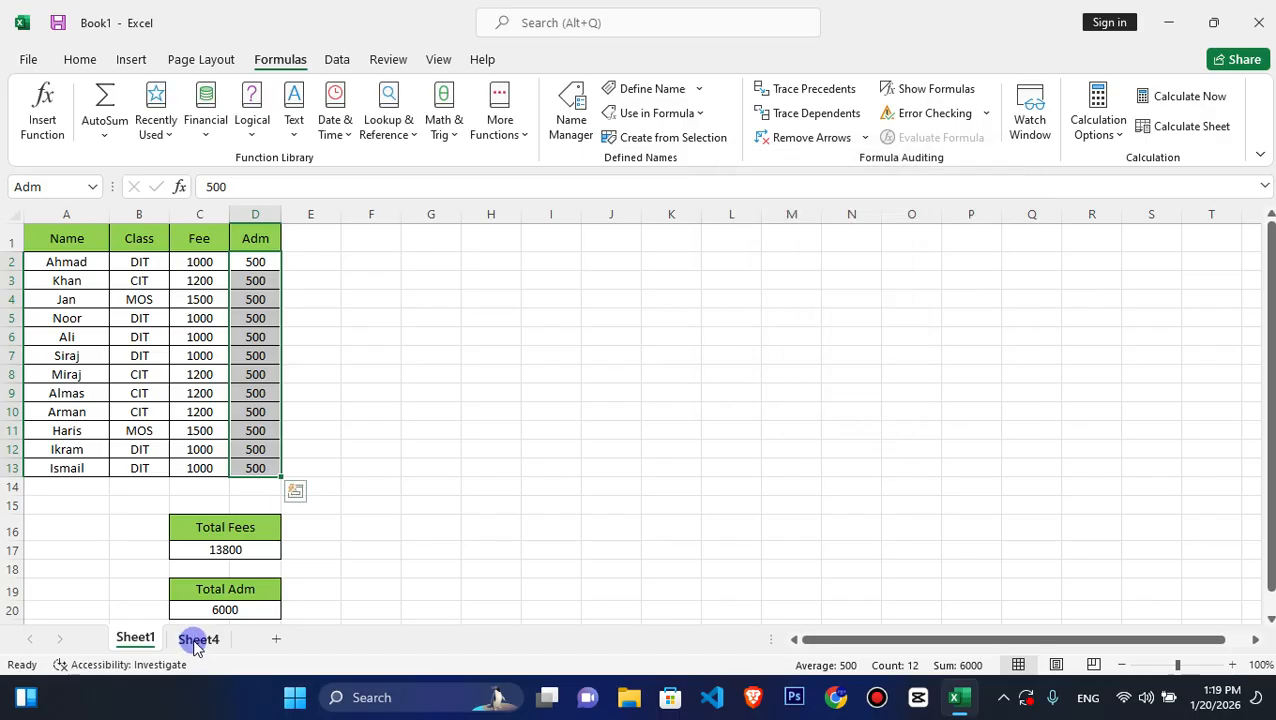
- Rename Sheet4 after the student in cell A2 and Sheet1 after the student in cell A7
click(195, 644)
text(Ahmad)
click(140, 637)
text(Siraj)
key(Return)
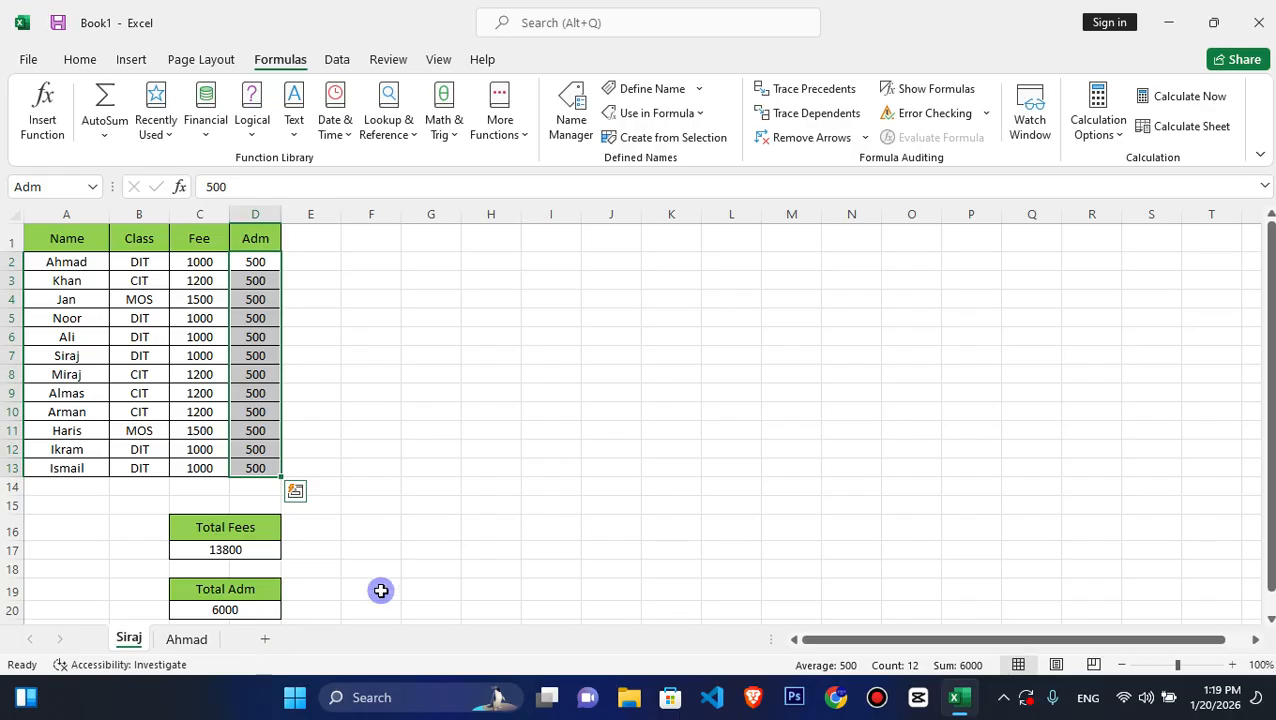
- Check how the renamed sheets are listed among the scope choices for a new defined name, without creating one
click(660, 88)
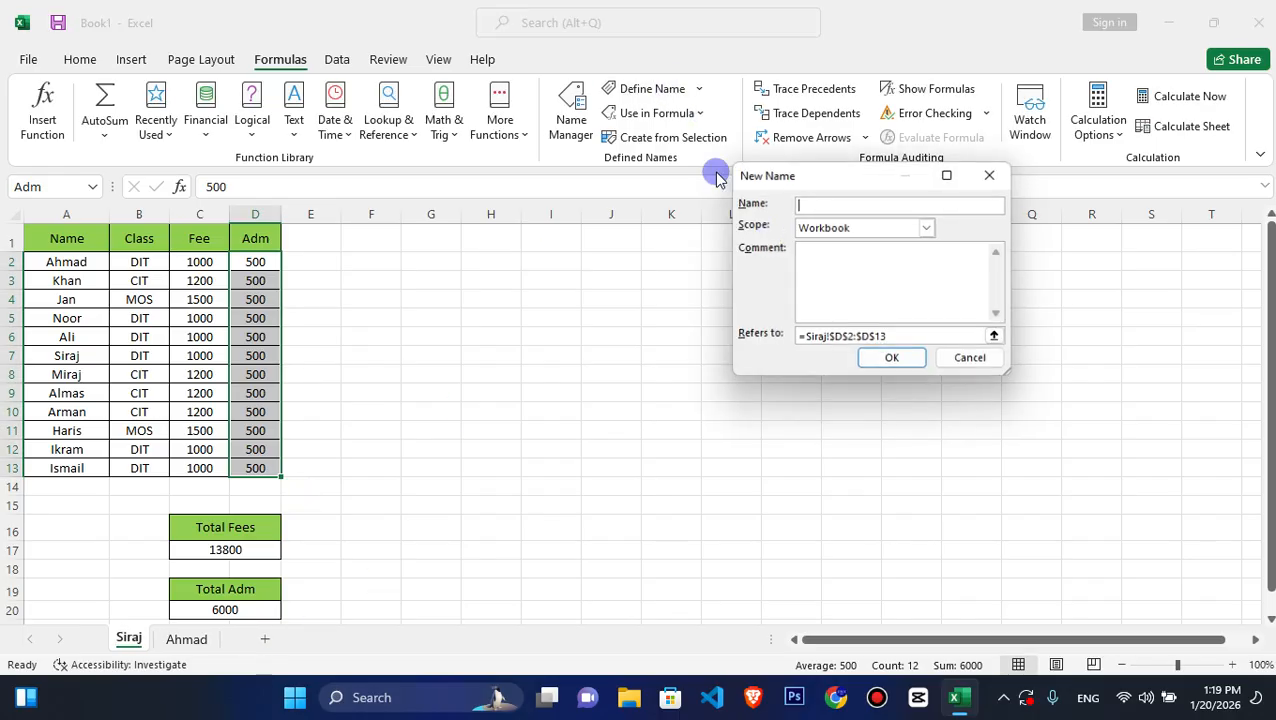
click(903, 229)
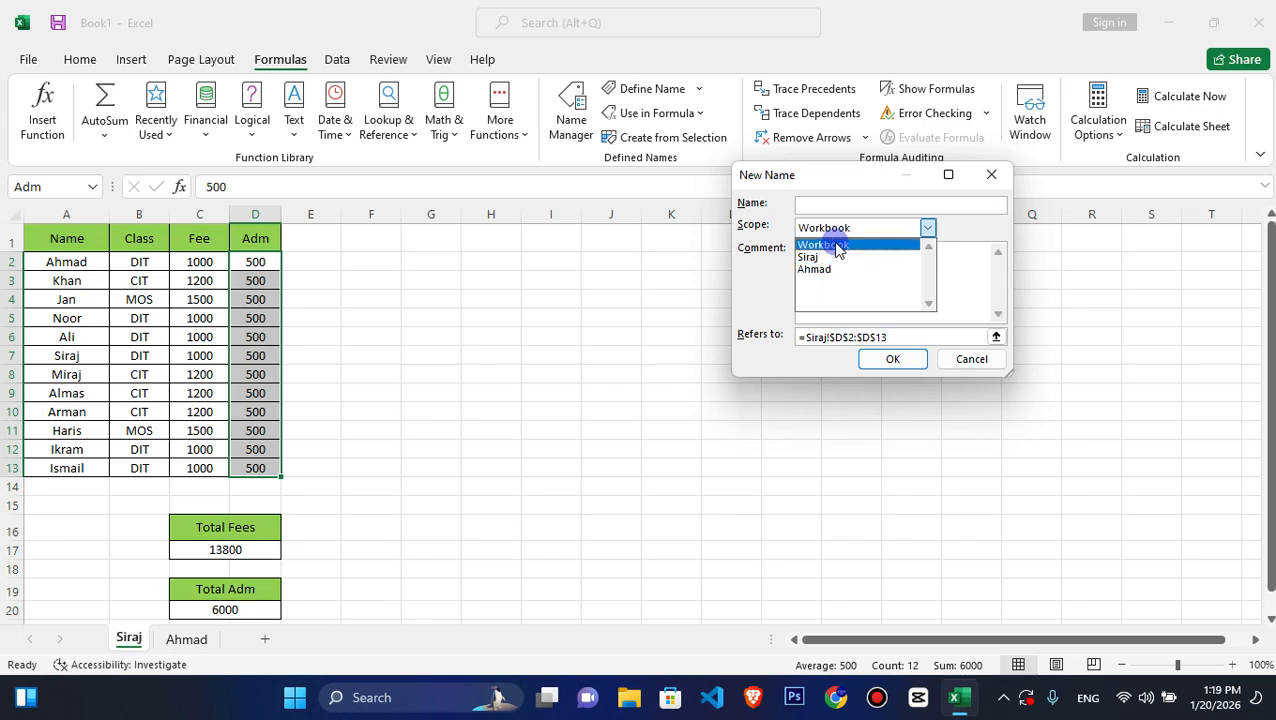
click(845, 229)
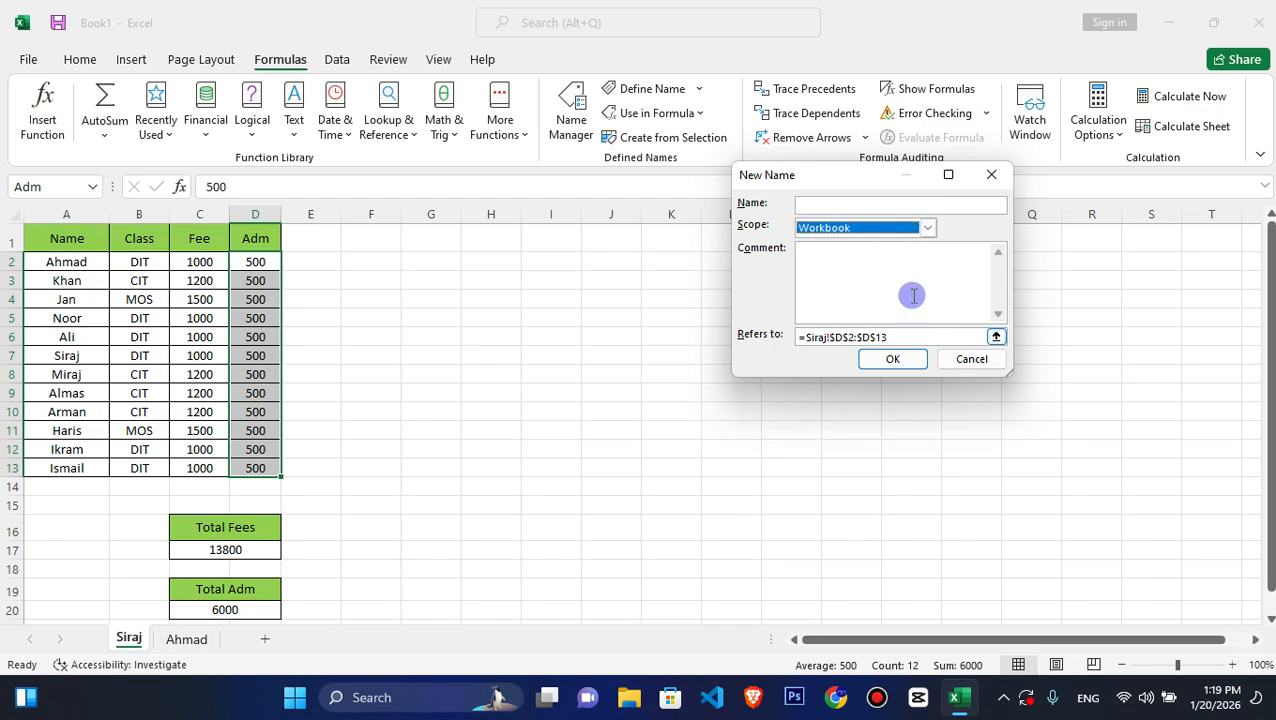
click(852, 253)
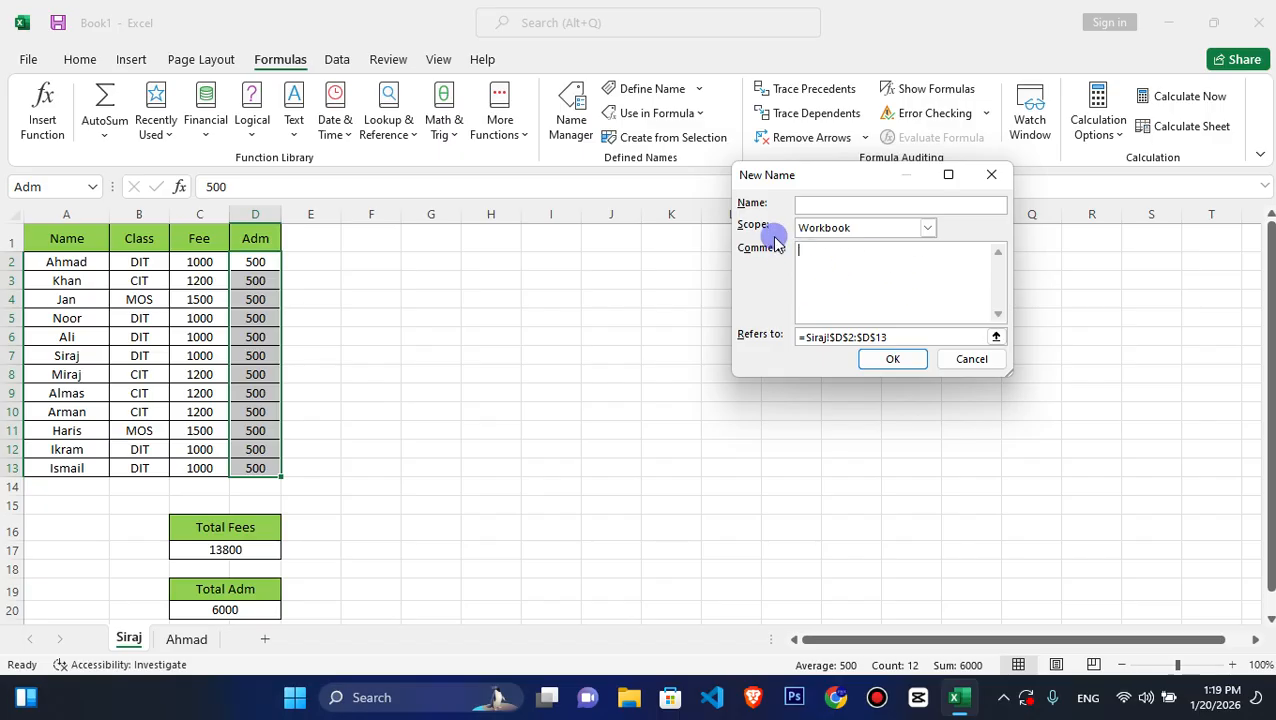
click(970, 362)
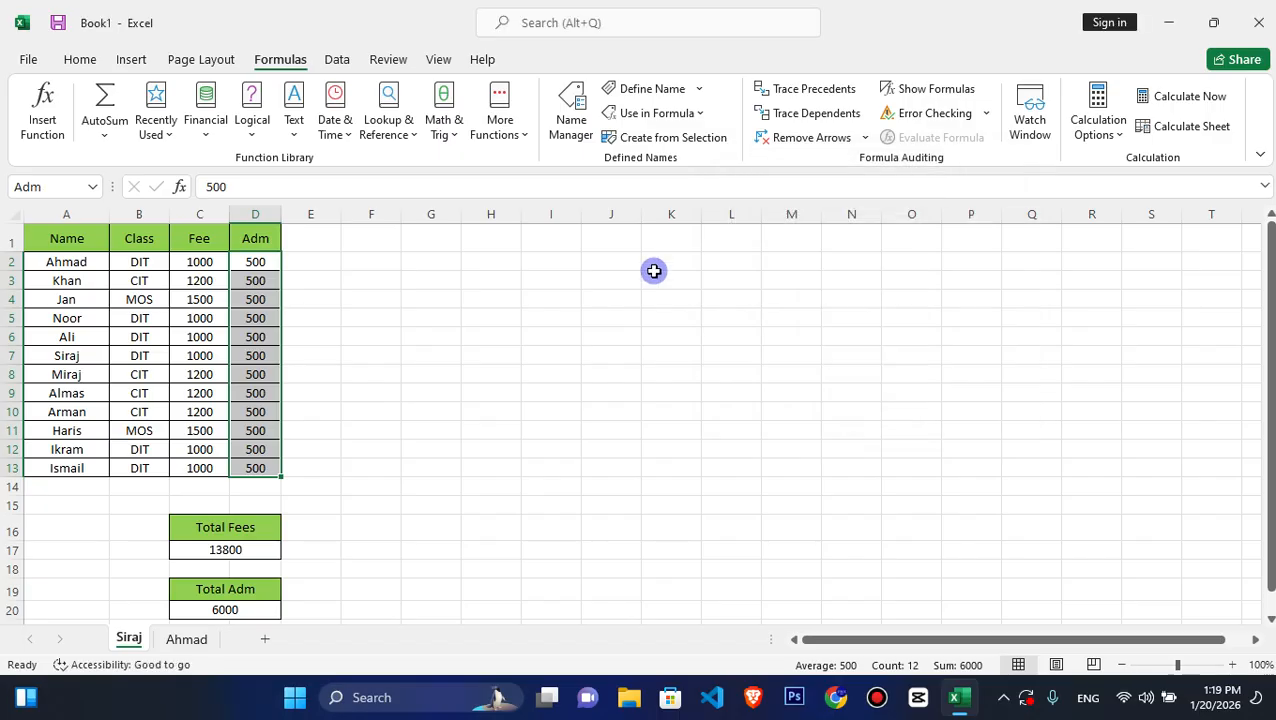
click(701, 115)
click(701, 114)
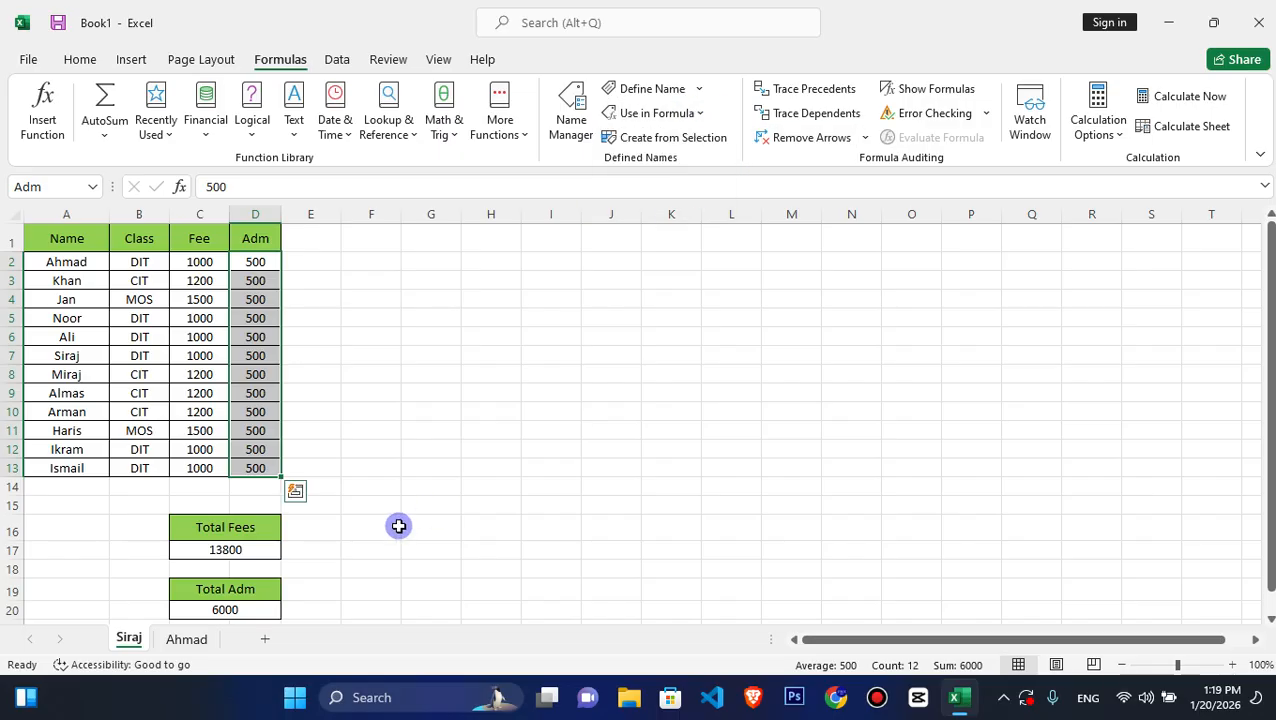
- Rename the fee table's worksheet to Sheet1 and the other worksheet to Sheet2
double_click(130, 639)
text(Sheet1)
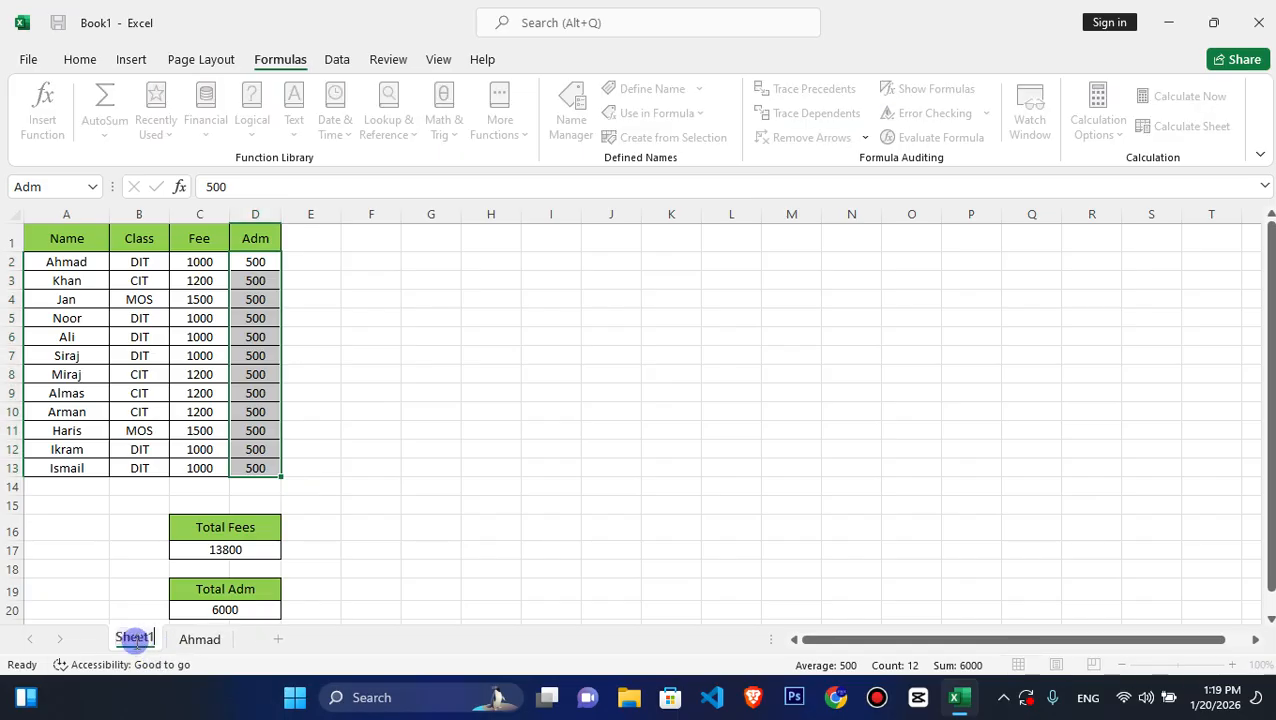
double_click(200, 640)
text(sh)
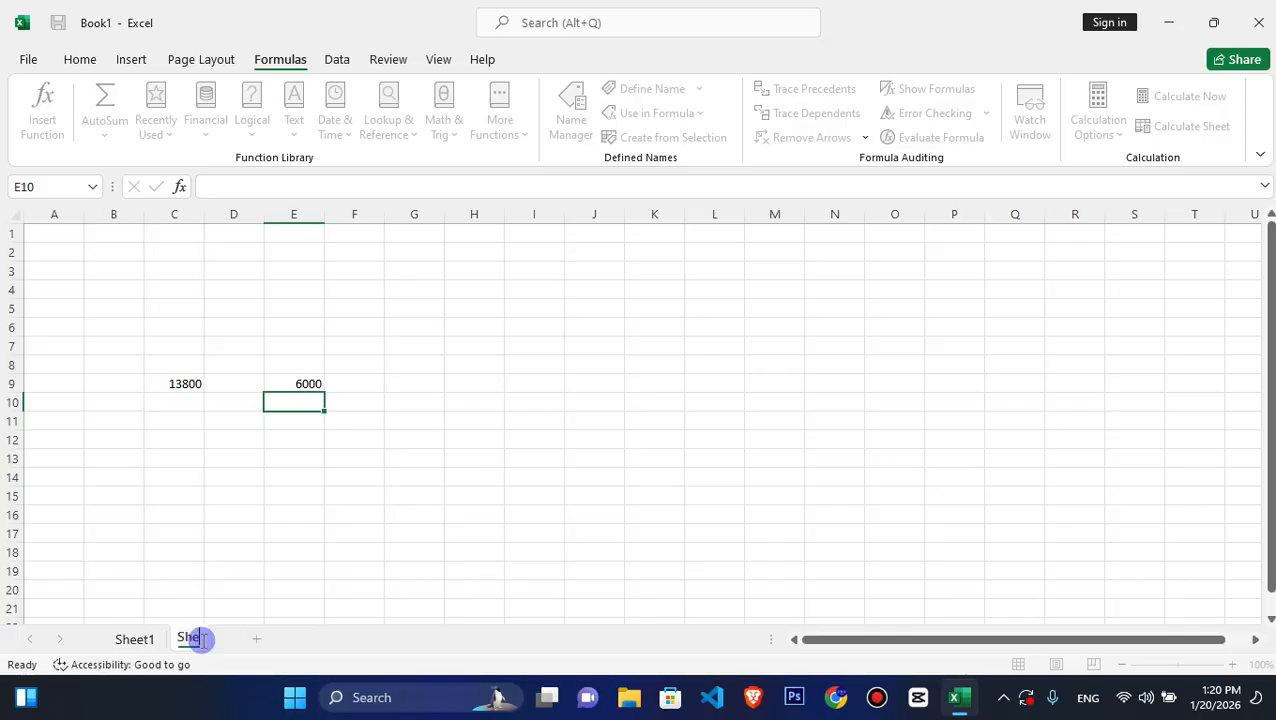
text(eet2)
key(Return)
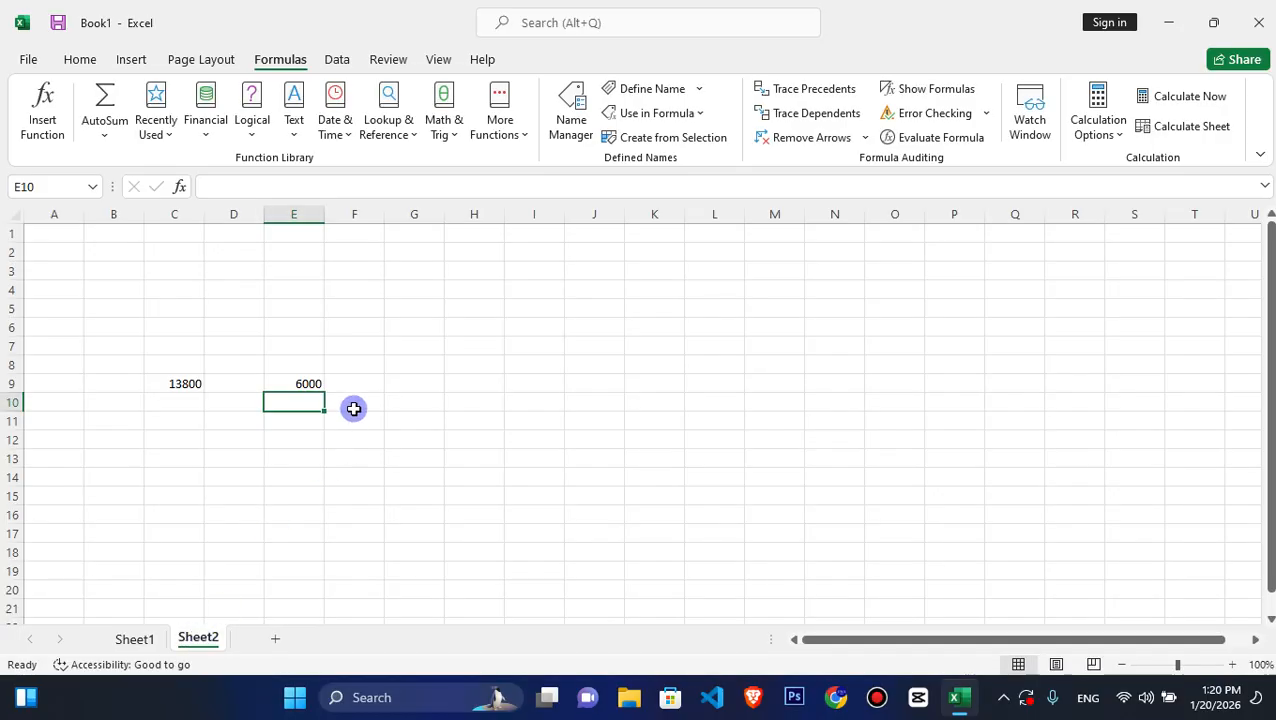
- Clear the contents of cells C8:F12 on Sheet2, removing both test sums
drag(350, 364, 150, 441)
key(Delete)
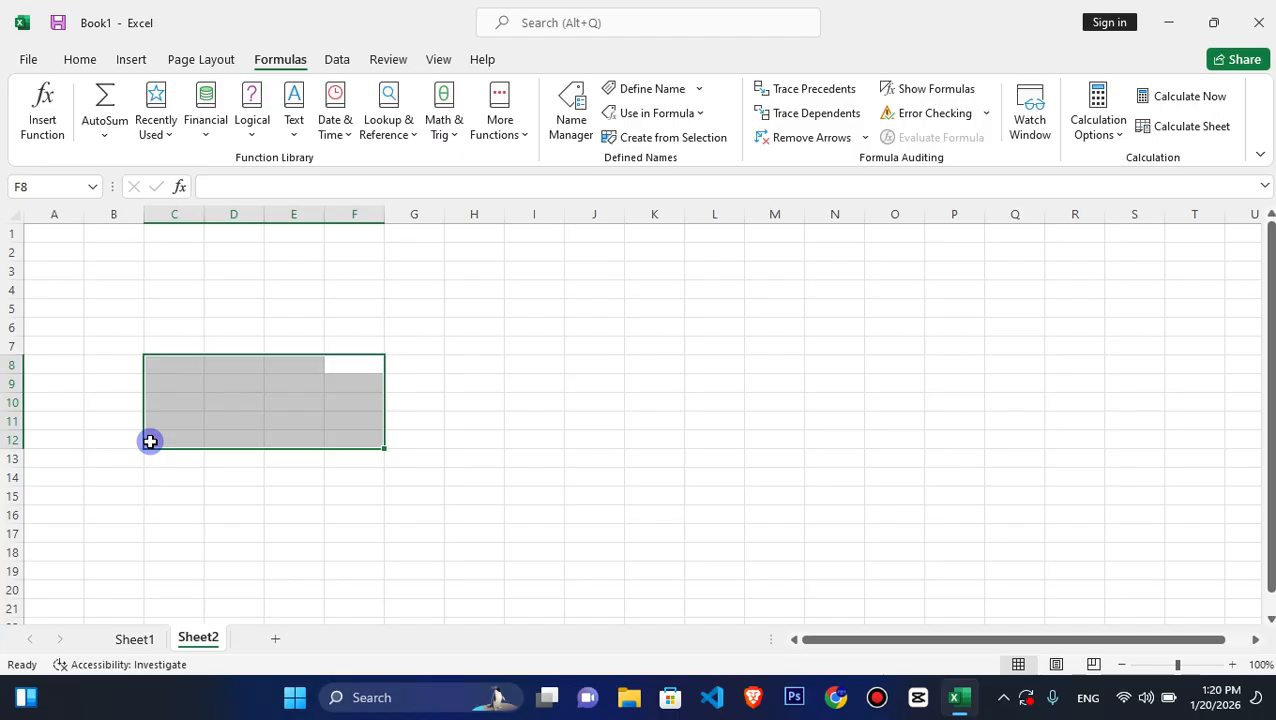
key(Right)
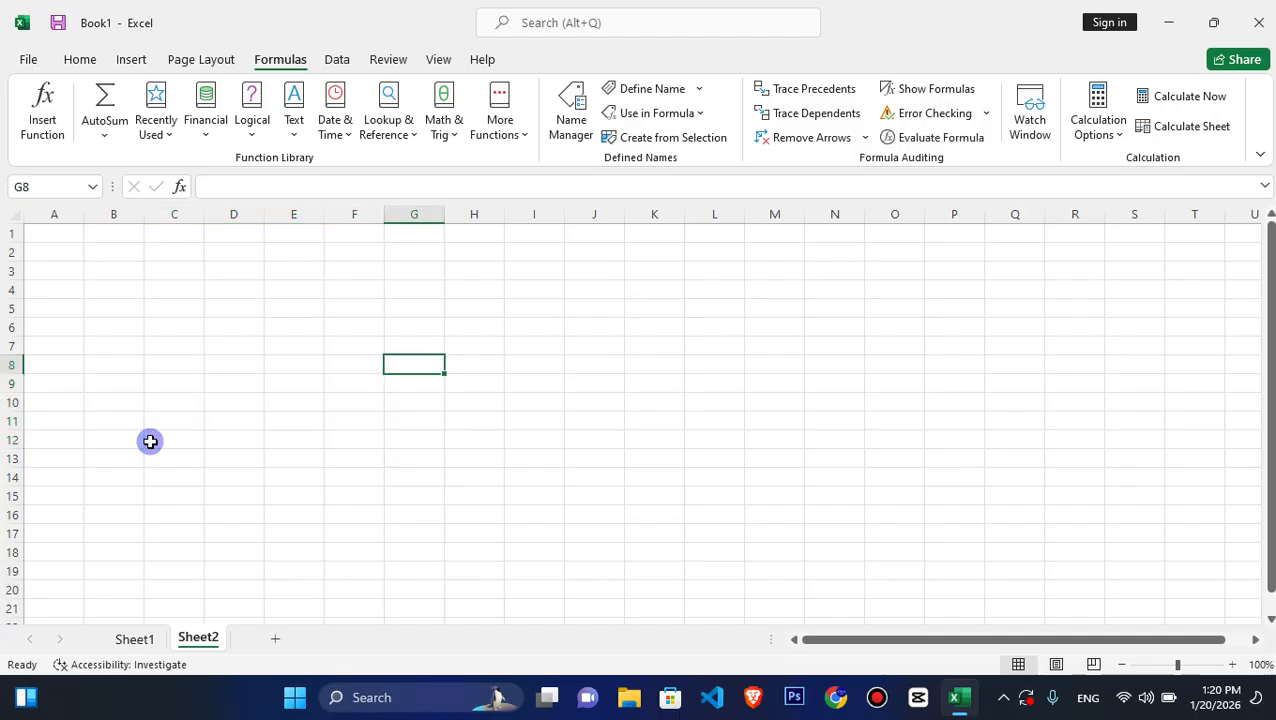
key(alt+Tab)
key(alt+Tab)
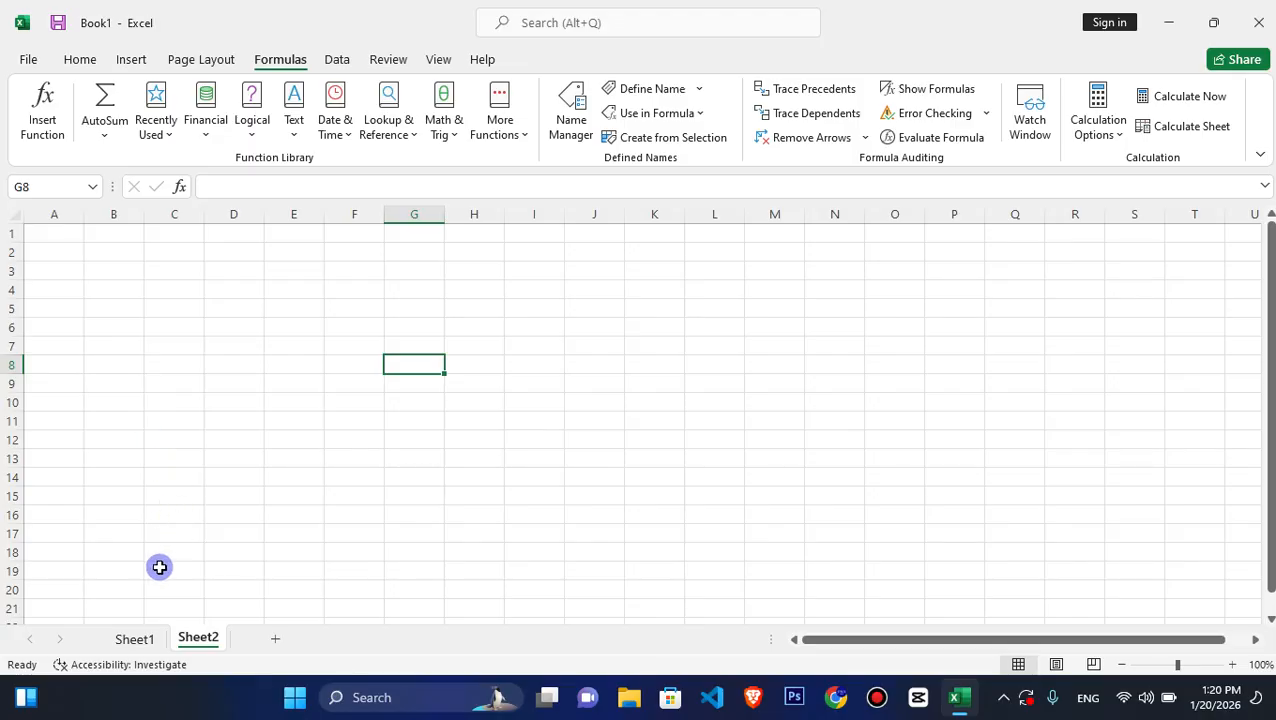
click(138, 637)
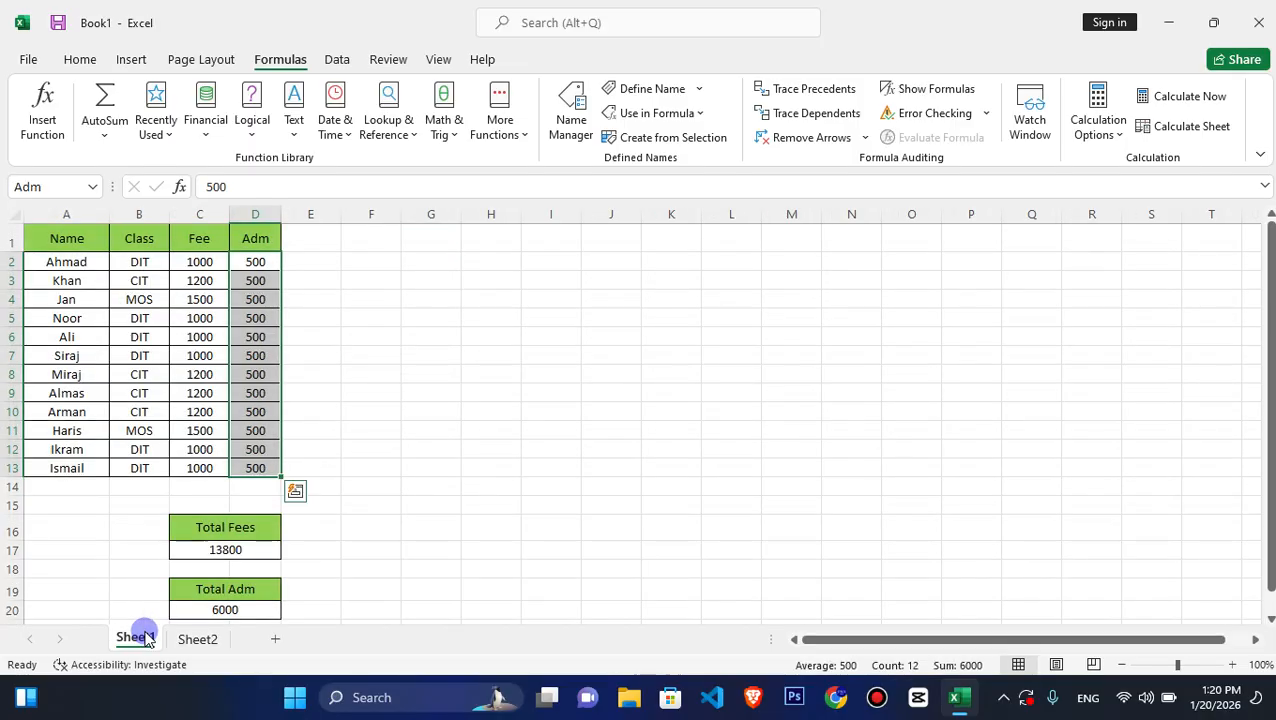
click(199, 640)
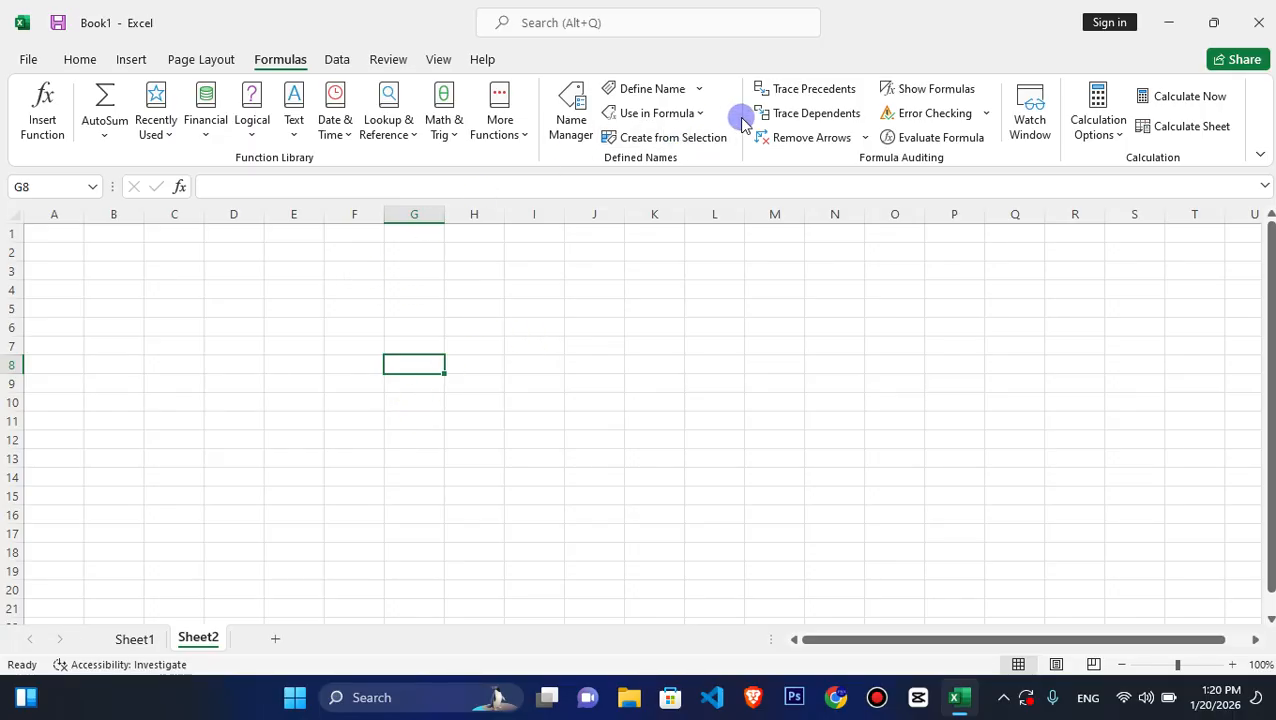
- Delete the formula beneath the Total Fees heading on Sheet1
click(121, 640)
double_click(228, 550)
key(BackSpace)
key(BackSpace)
key(BackSpace)
key(BackSpace)
key(BackSpace)
key(BackSpace)
key(BackSpace)
key(BackSpace)
key(BackSpace)
key(Return)
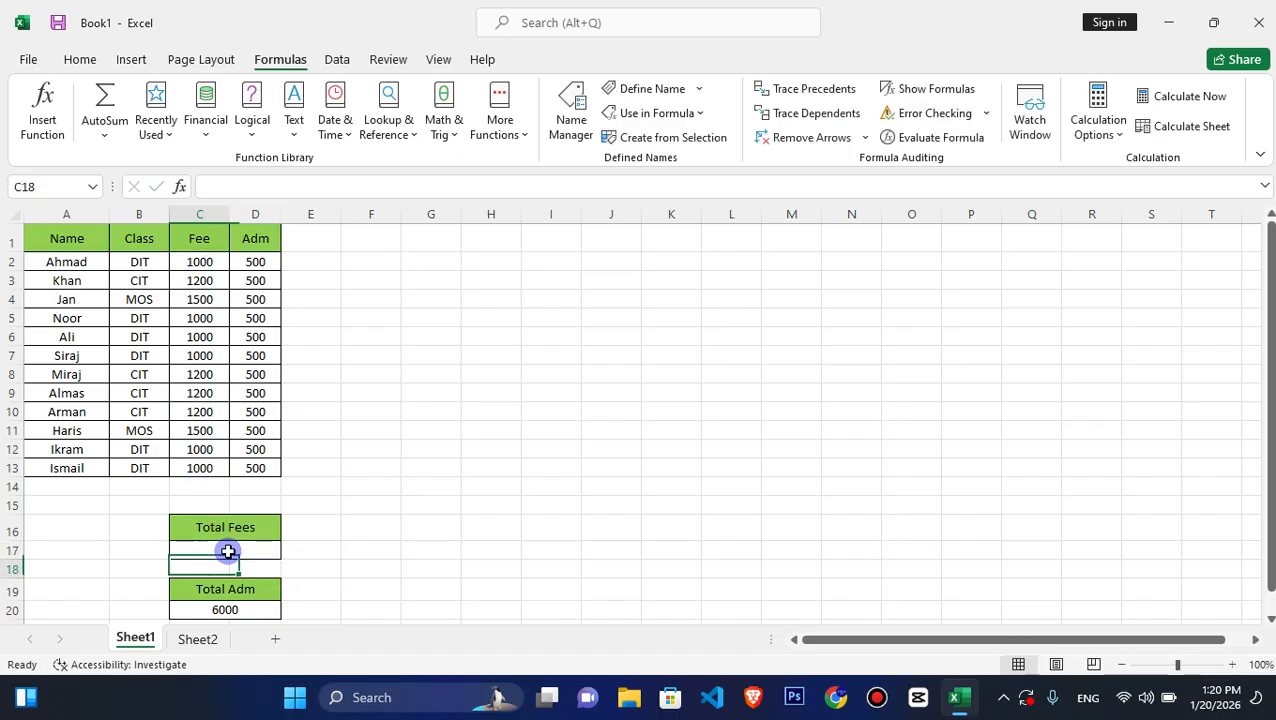
- Delete the formula beneath the Total Adm heading in cell C20
click(229, 611)
double_click(230, 611)
key(BackSpace)
key(BackSpace)
key(BackSpace)
key(BackSpace)
key(BackSpace)
key(BackSpace)
key(BackSpace)
key(BackSpace)
key(BackSpace)
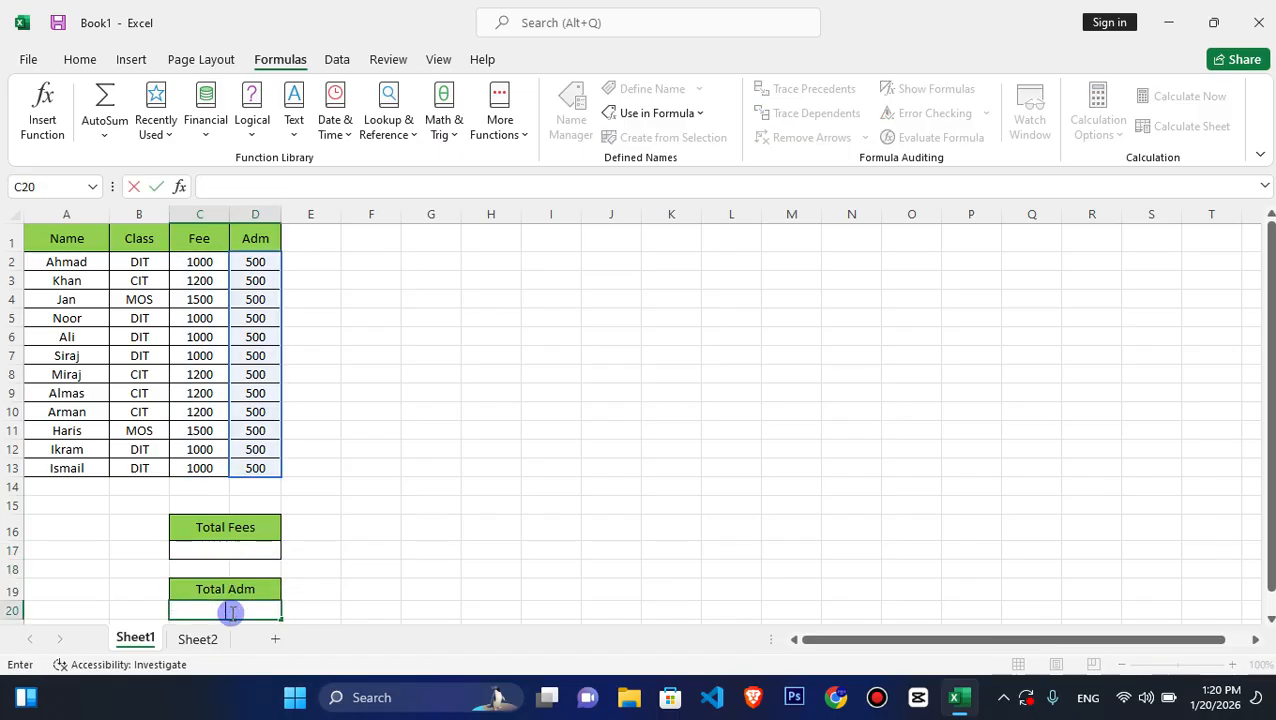
key(Return)
- Enter a SUM formula in cell C17 under Total Fees, inserting Fee from the list of defined names for formulas
key(Up)
key(Up)
key(Up)
key(Up)
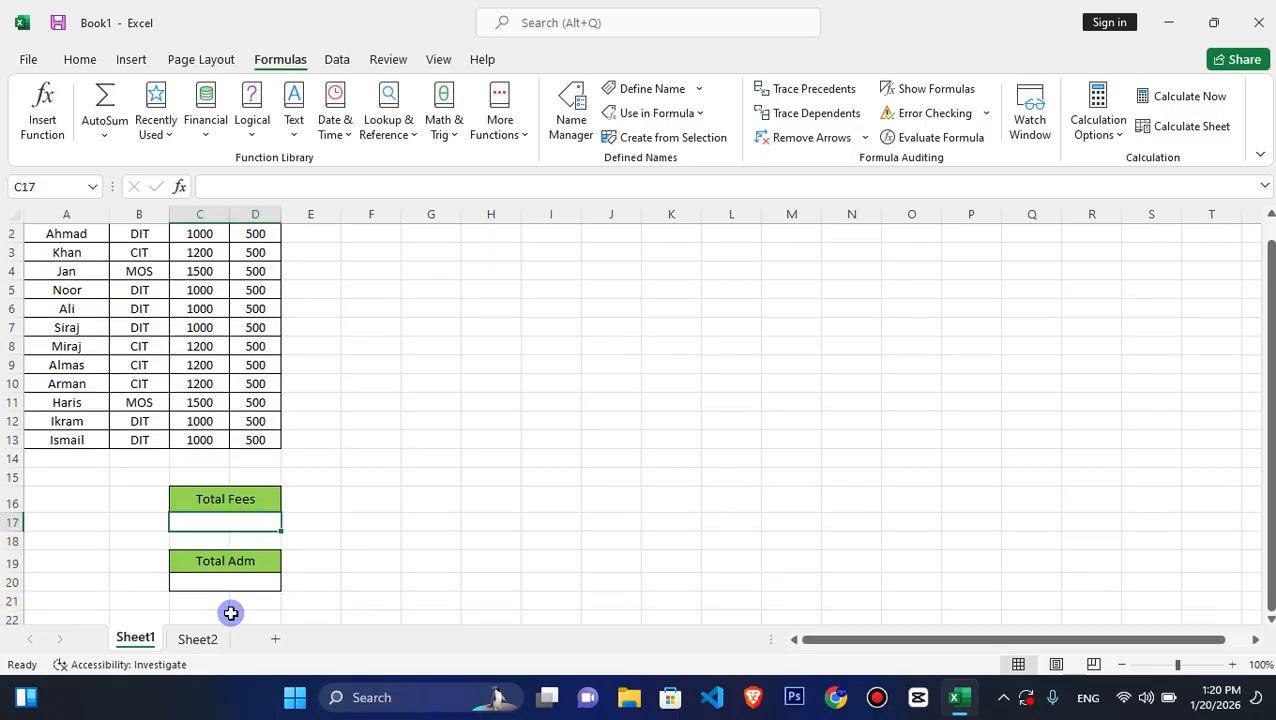
text(=sum()
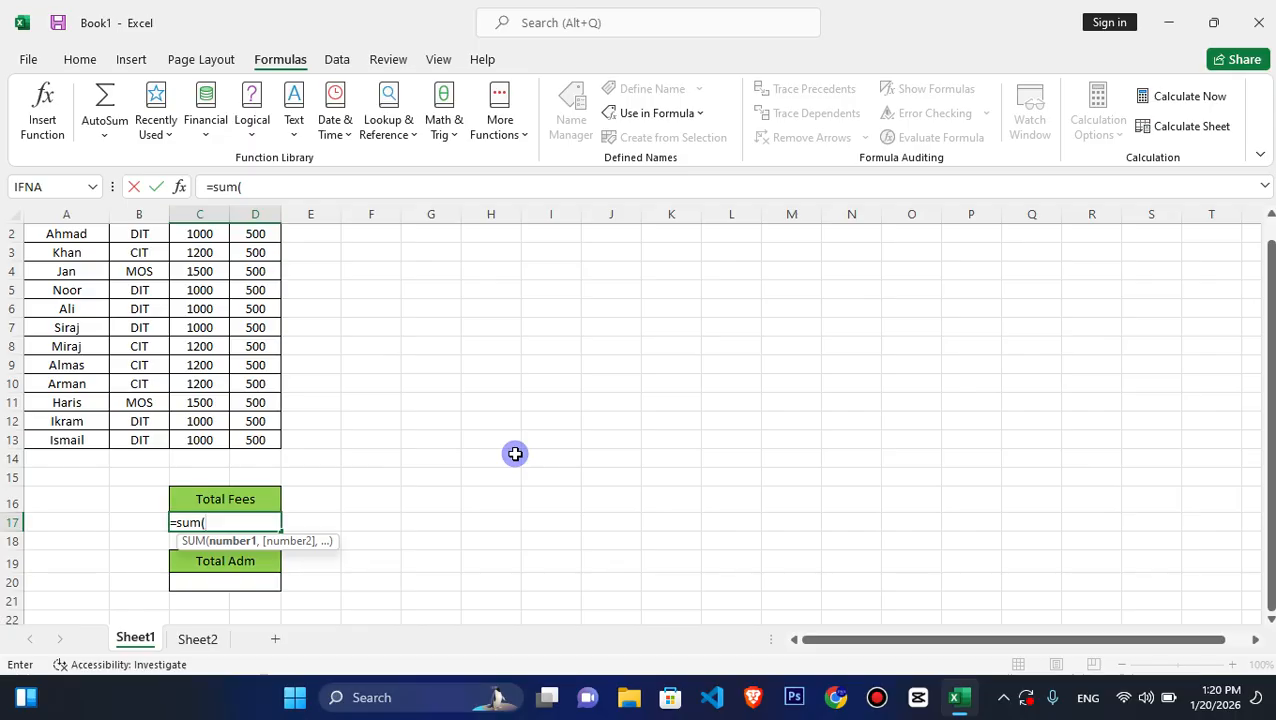
text(fee)
key(BackSpace)
key(BackSpace)
key(BackSpace)
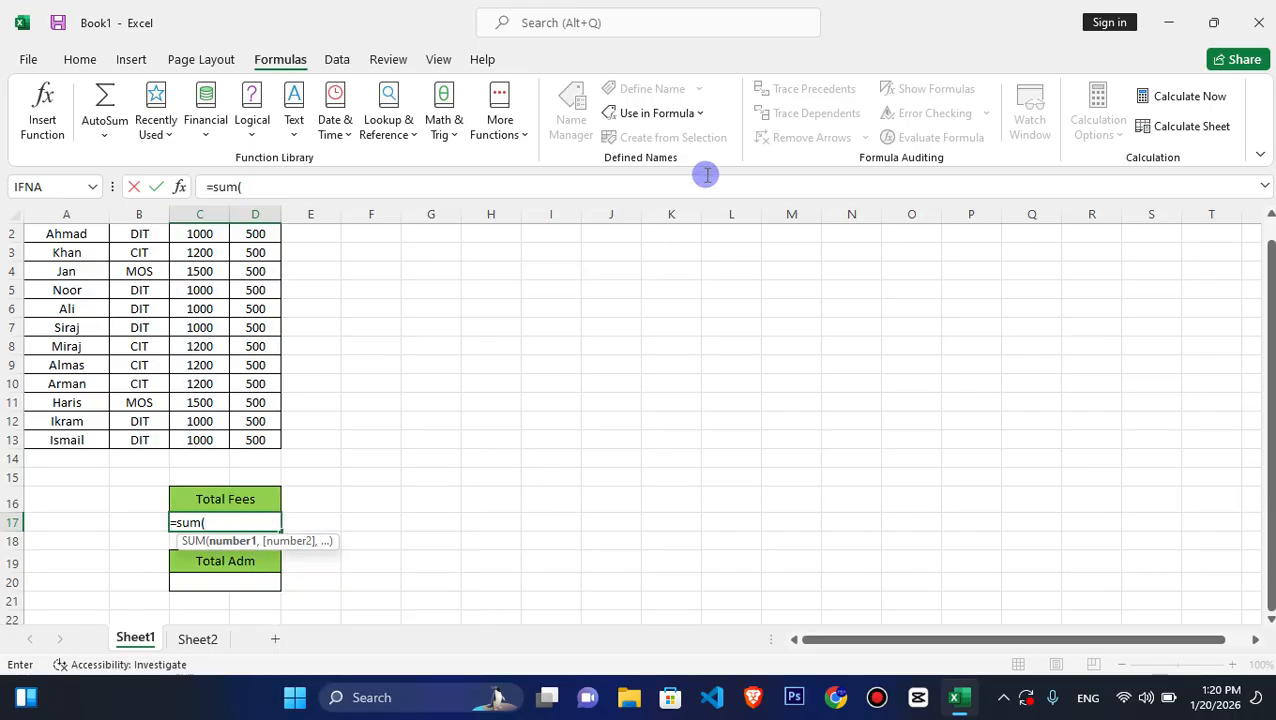
click(700, 114)
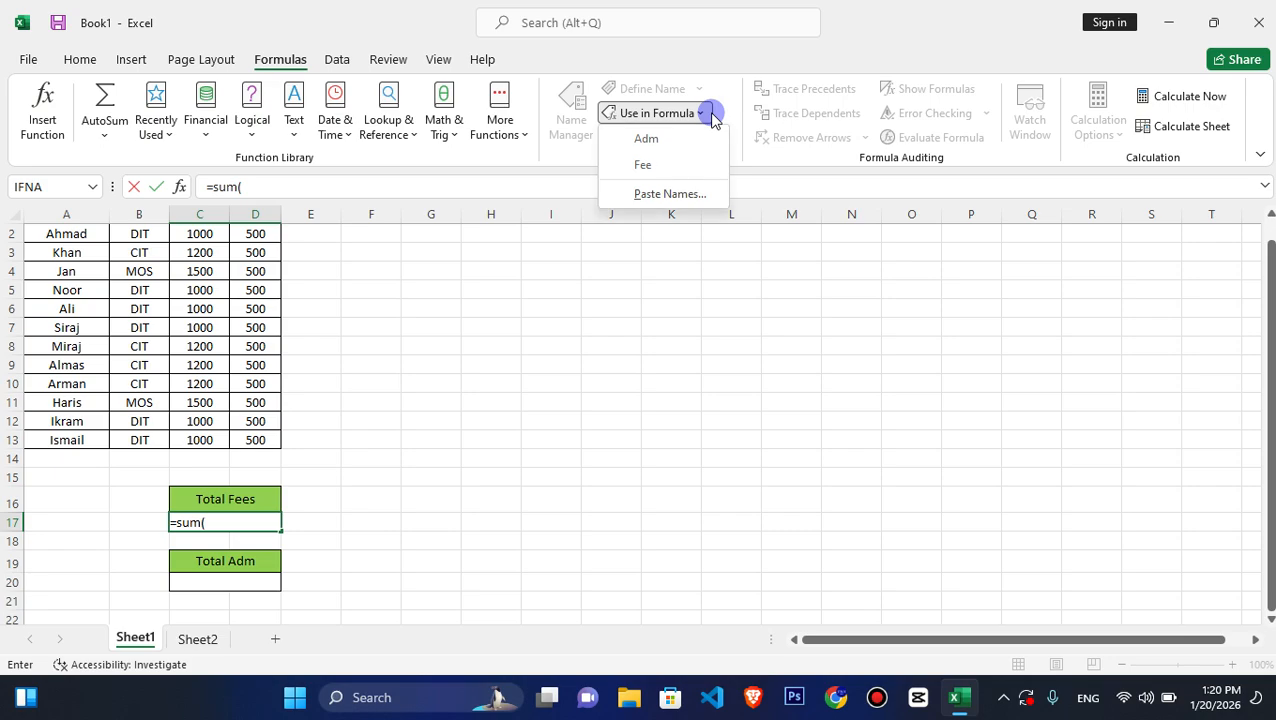
click(651, 166)
key(Return)
click(243, 523)
- Enter a SUM formula in cell C20 under Total Adm, inserting Adm from the list of defined names for formulas
click(255, 583)
double_click(221, 584)
text(=sum()
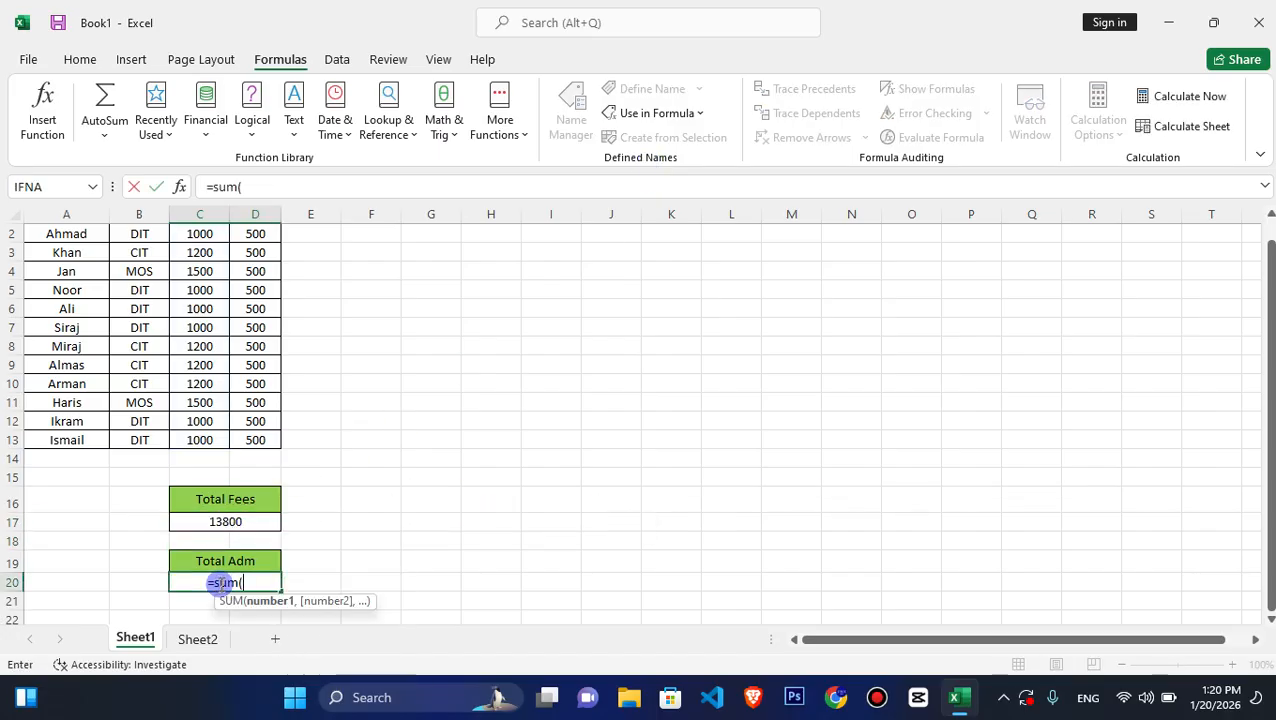
click(697, 112)
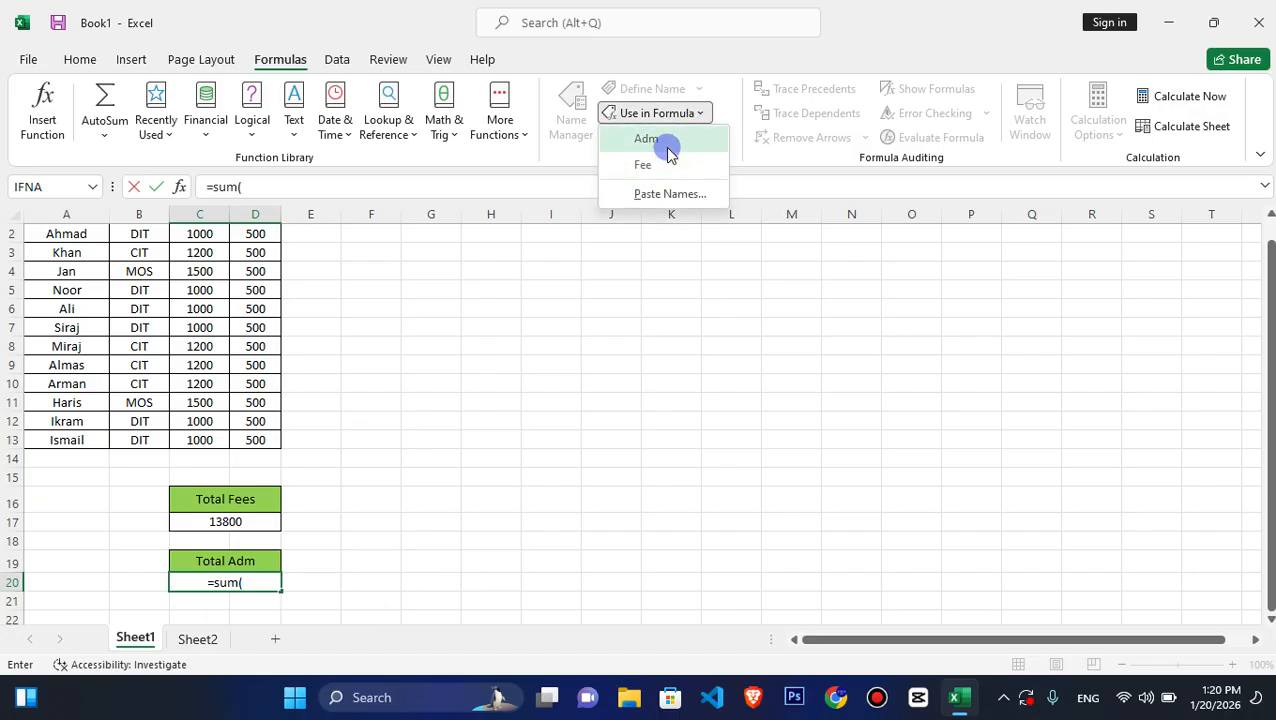
click(667, 146)
key(Return)
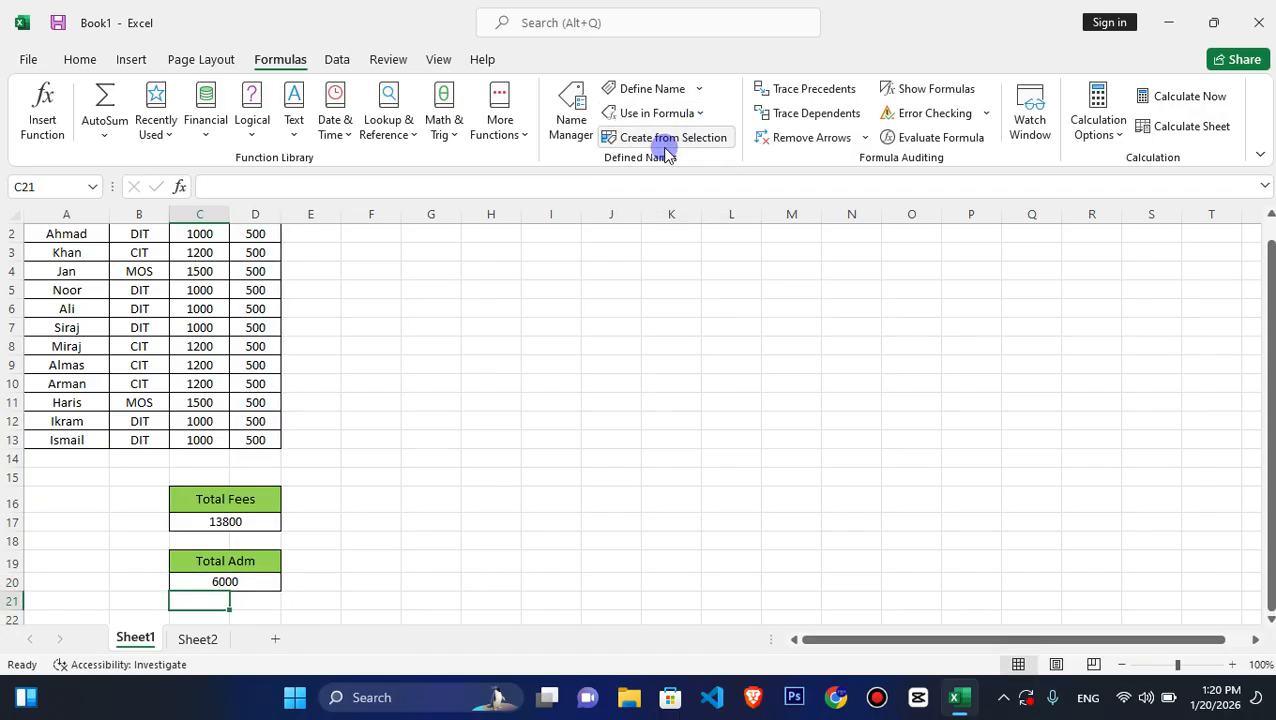
- Examine the defined names available for formulas and for pasting at cell A1, without pasting any of them
click(705, 113)
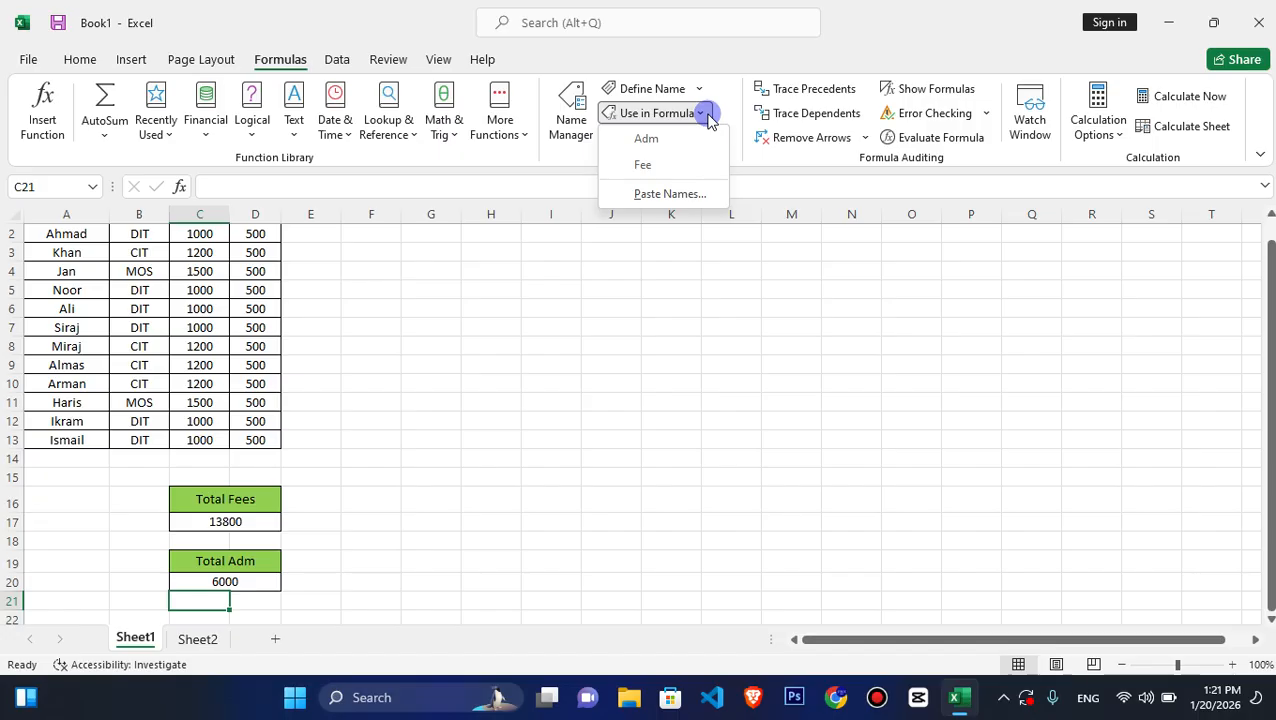
click(703, 114)
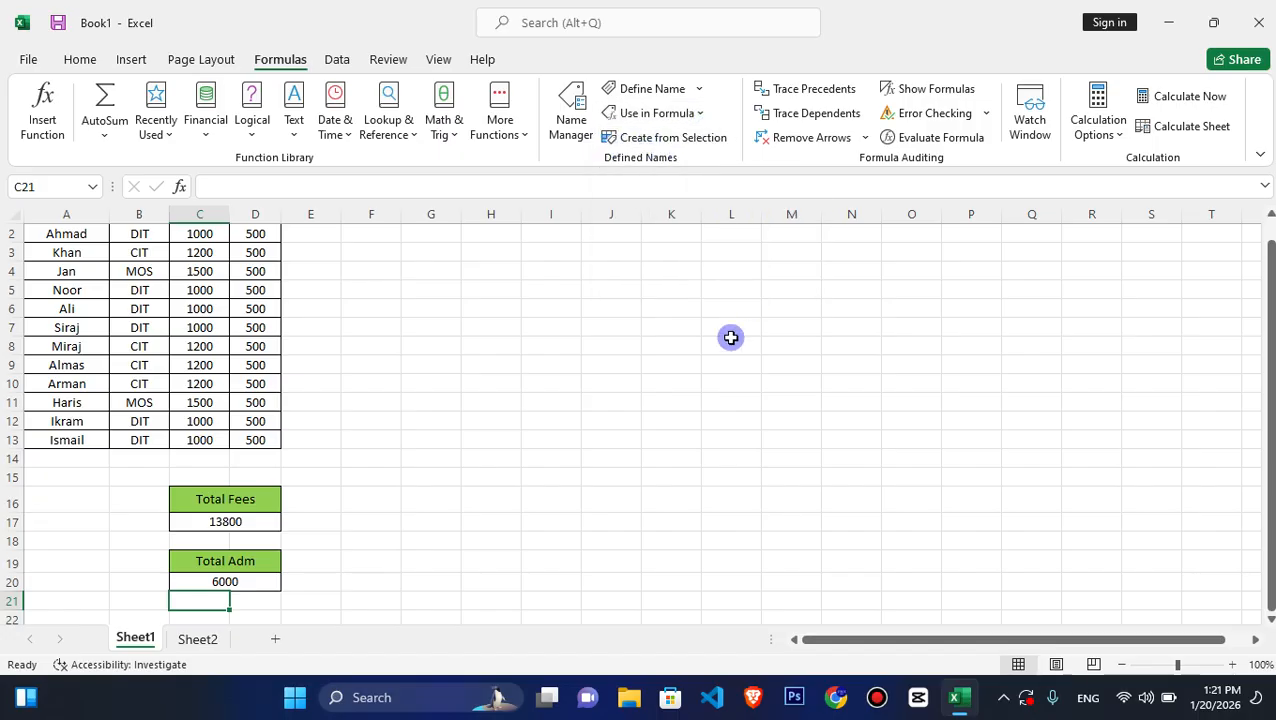
key(Up)
key(Up)
key(Up)
key(Up)
key(Up)
key(Up)
key(Up)
key(Up)
key(Up)
key(Up)
key(Up)
key(Up)
key(Up)
key(Up)
key(Up)
key(Up)
key(Up)
key(Up)
key(Up)
key(Up)
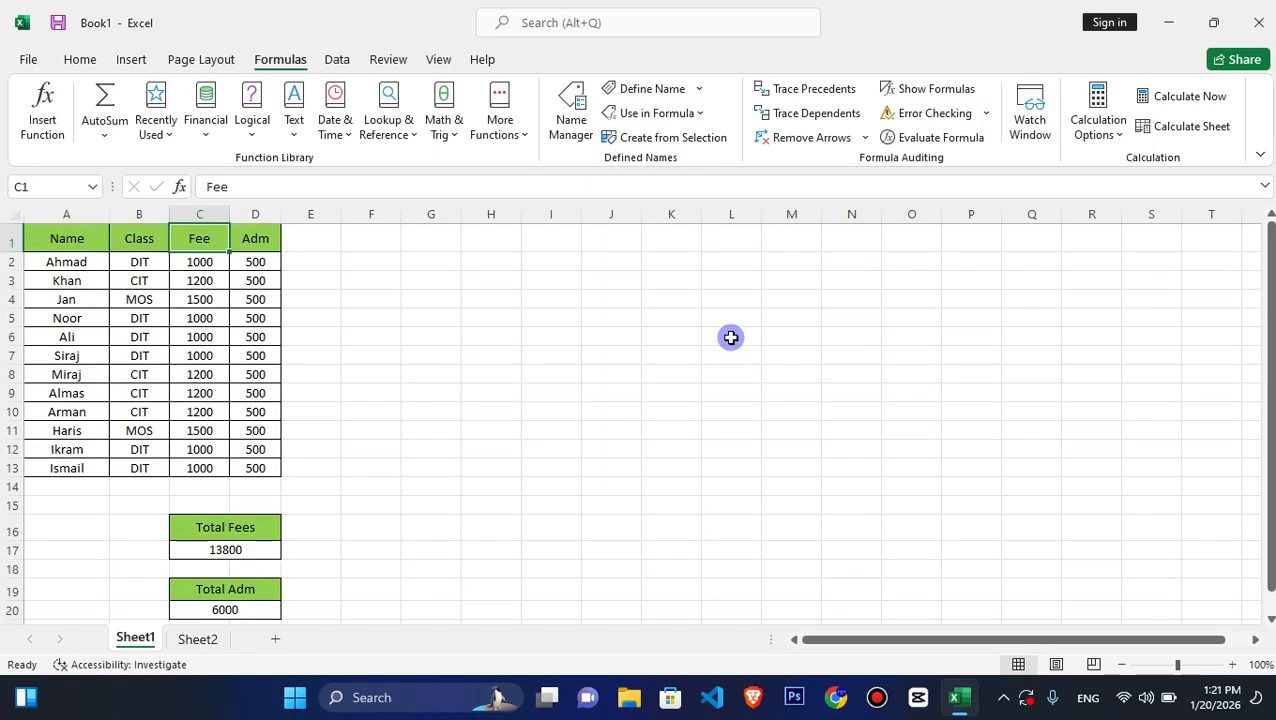
key(Left)
key(Left)
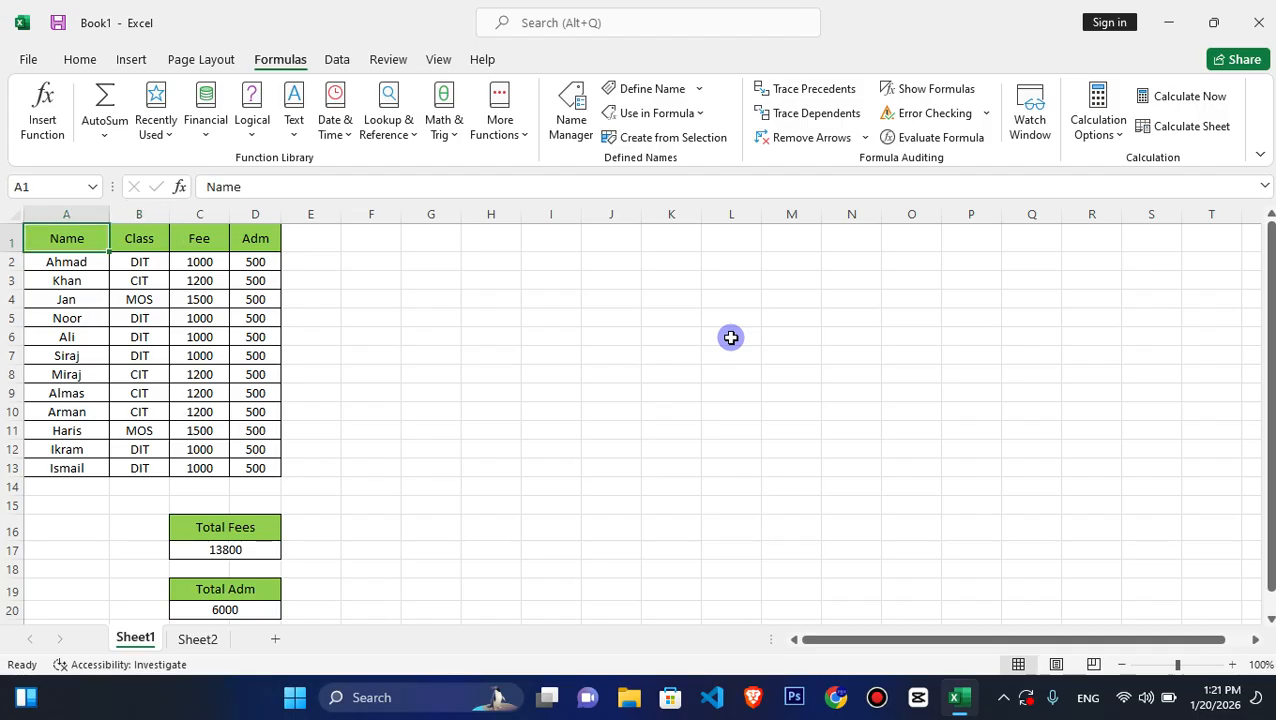
click(700, 112)
click(677, 195)
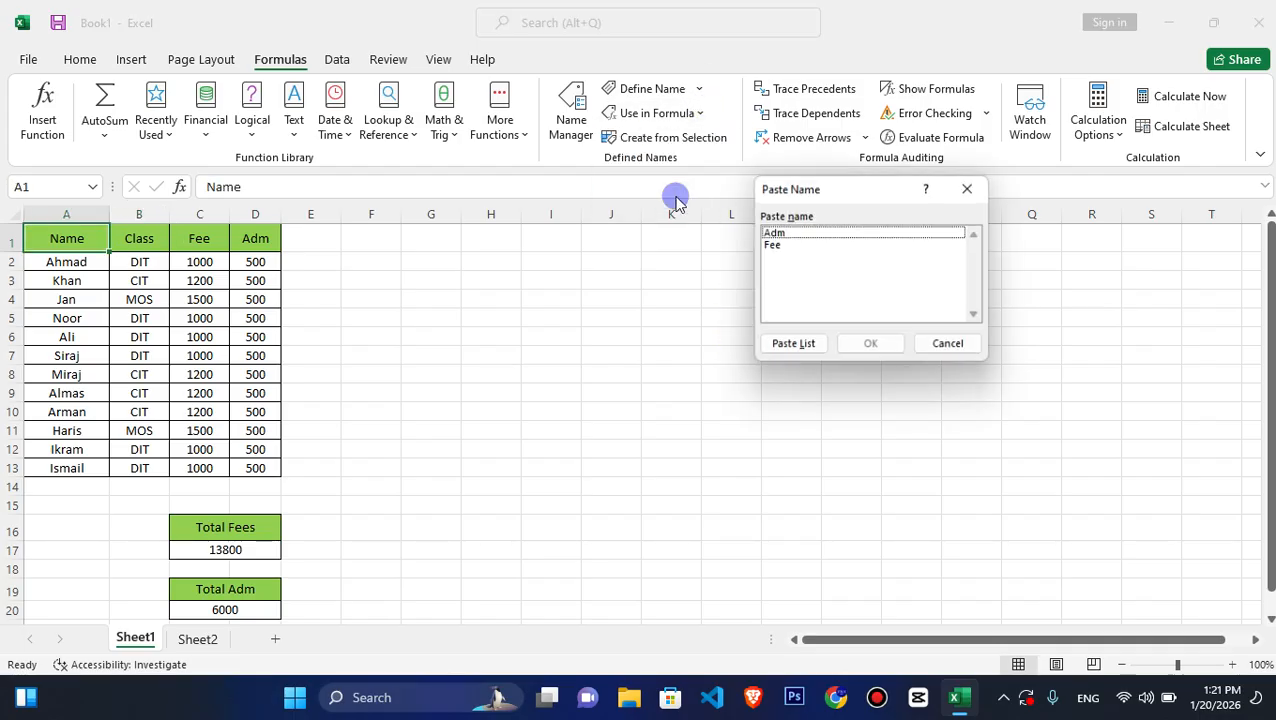
click(790, 245)
click(782, 233)
click(791, 246)
click(787, 233)
click(962, 347)
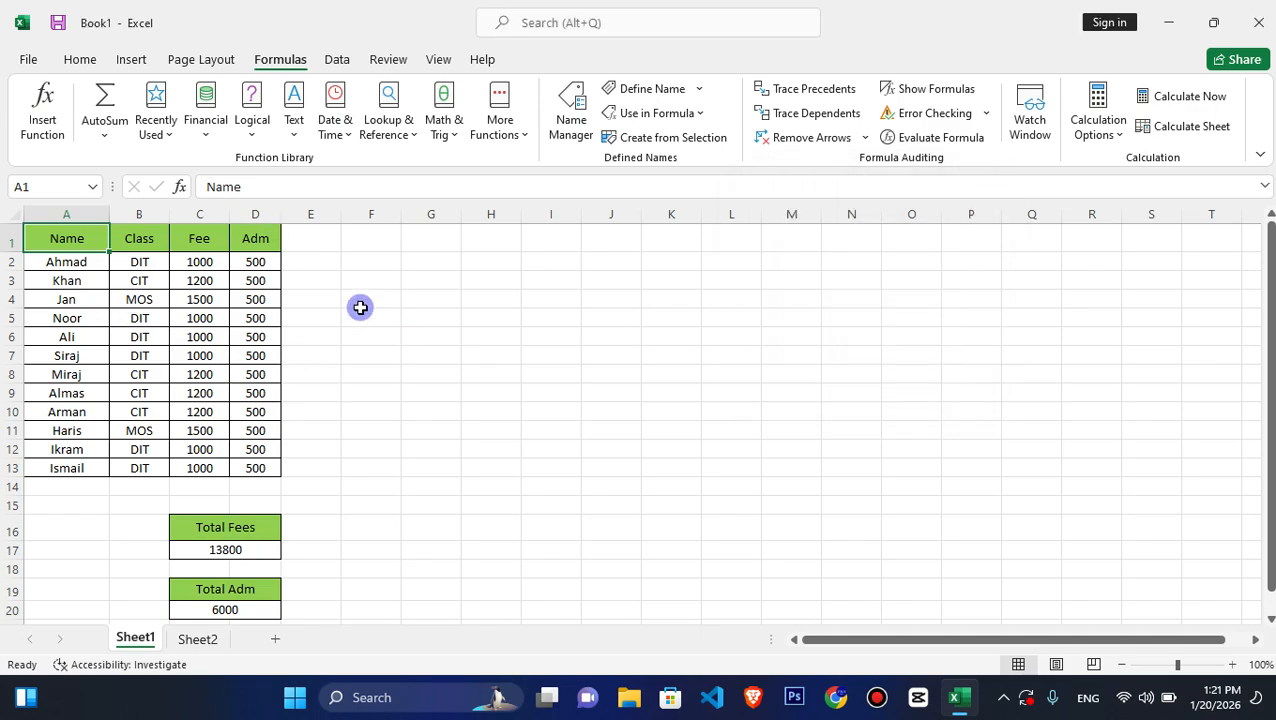
click(699, 122)
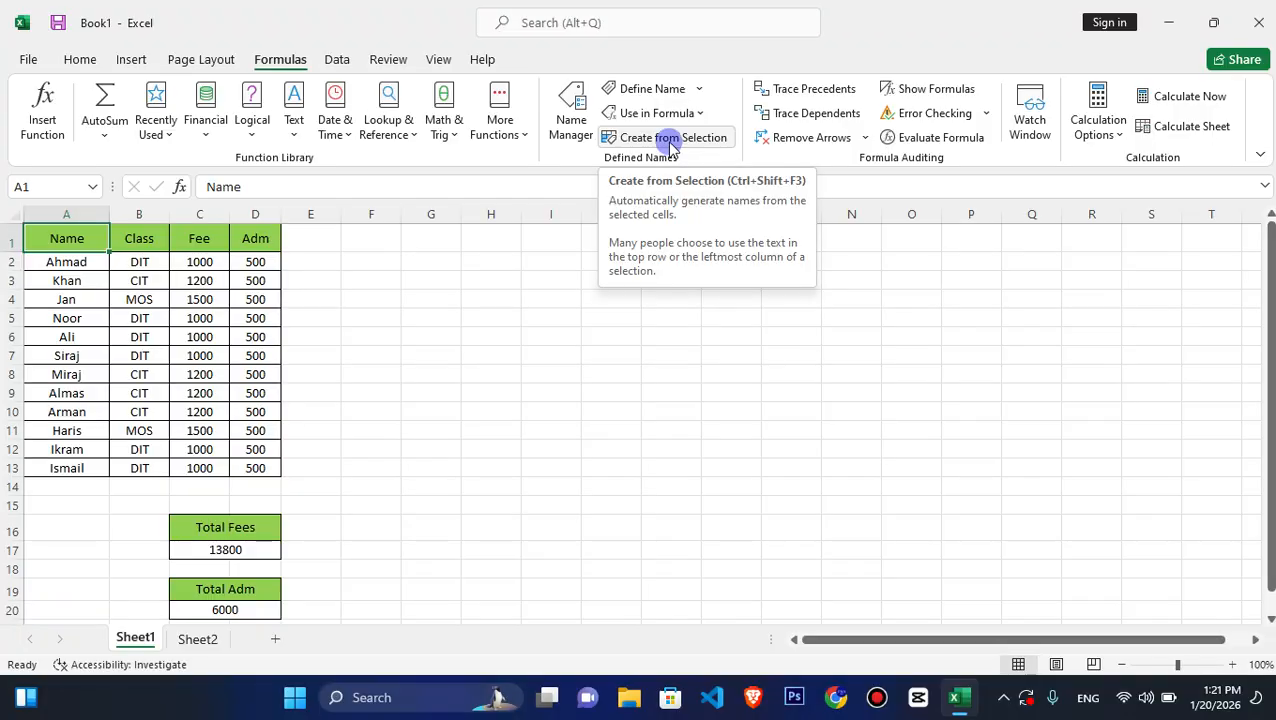
- Create defined names from the table range A1:D13, using the values in the top row and left column
drag(57, 239, 245, 460)
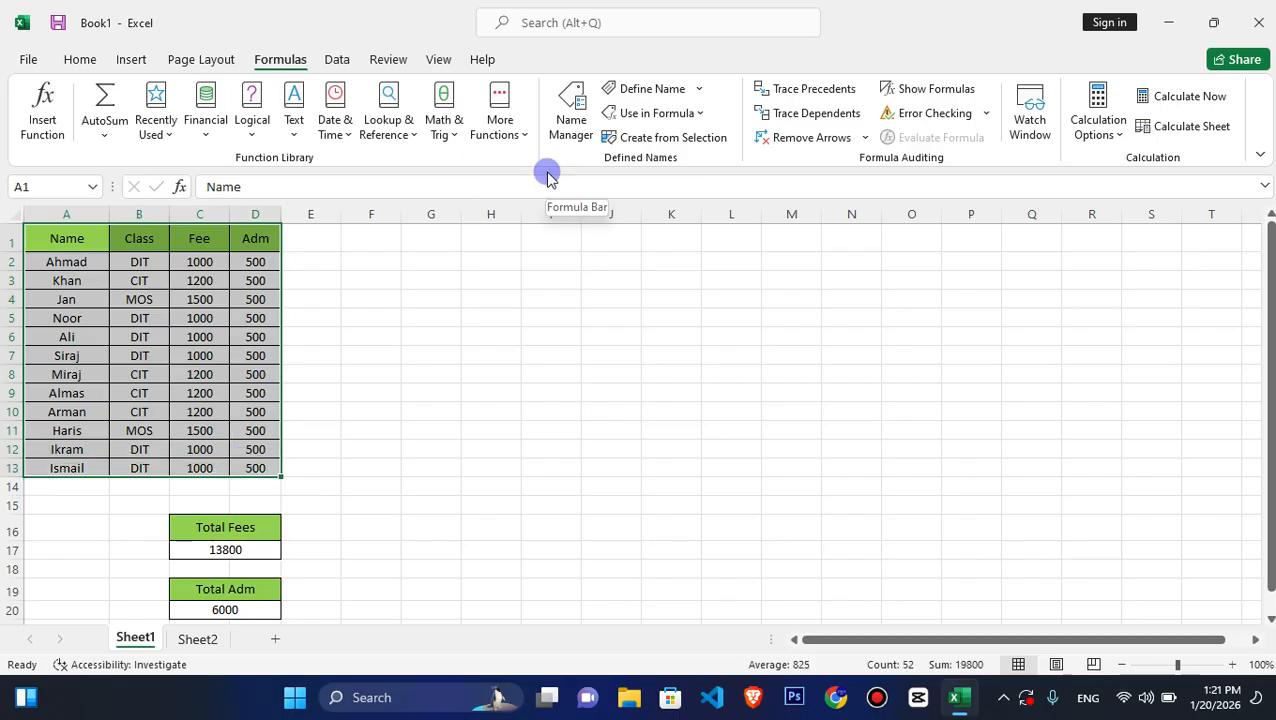
click(641, 138)
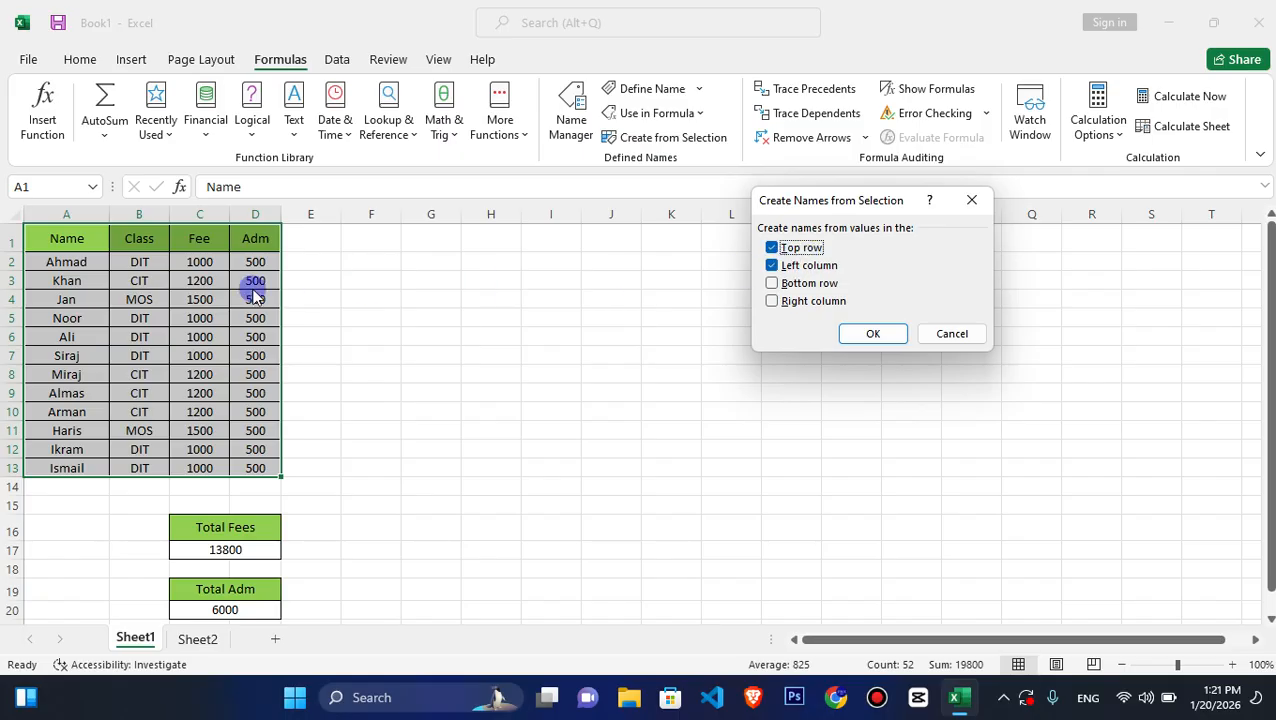
click(872, 336)
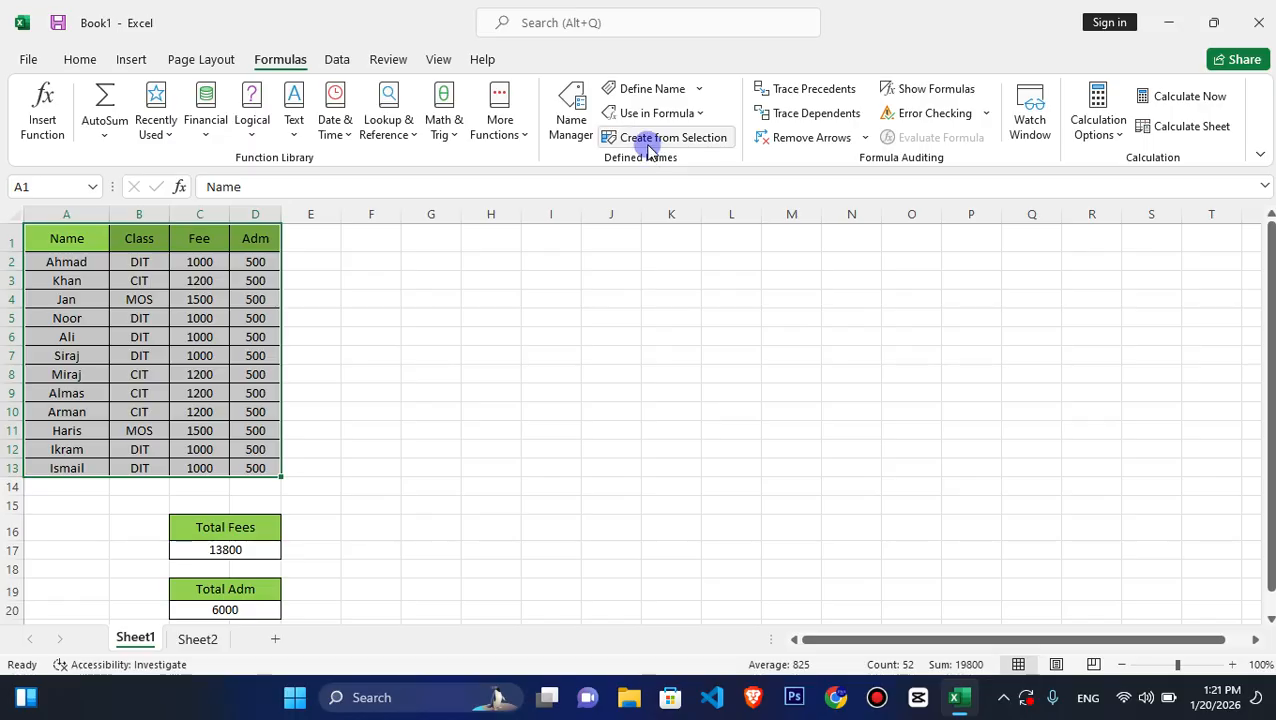
- Enter a SUM formula in cell I5 that uses the defined name of the student in row 2
click(530, 316)
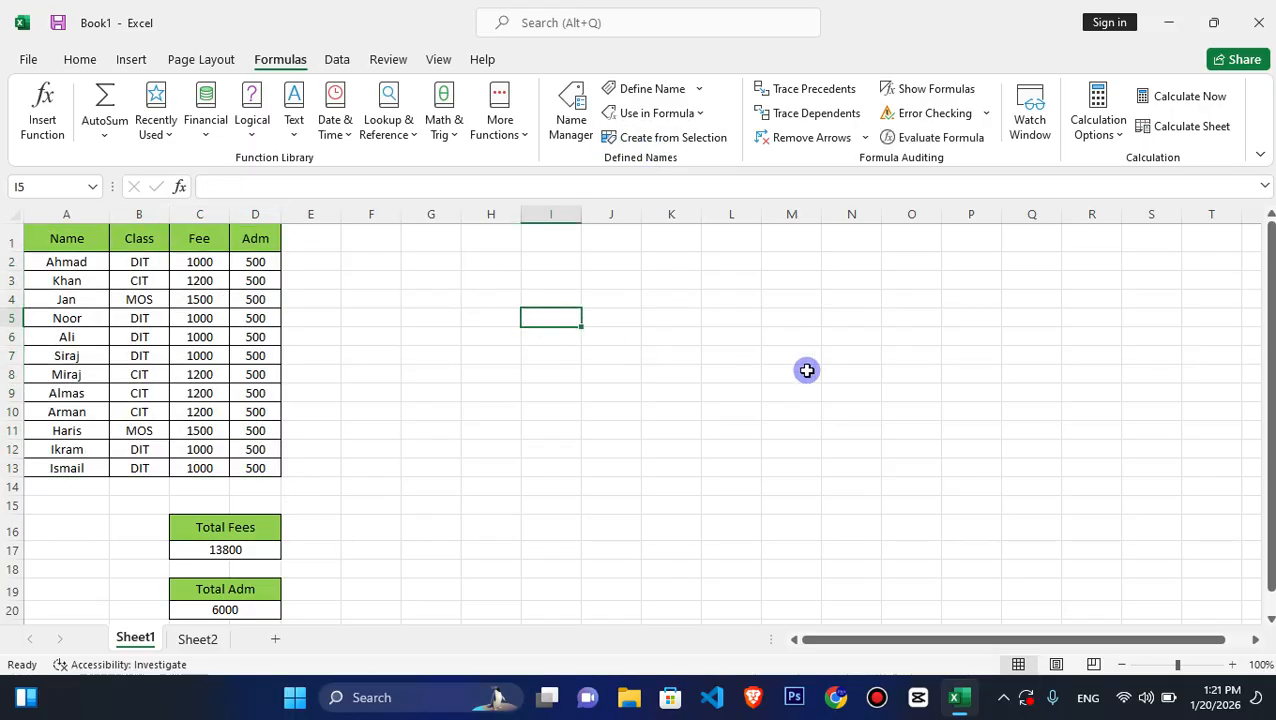
text(=sum)
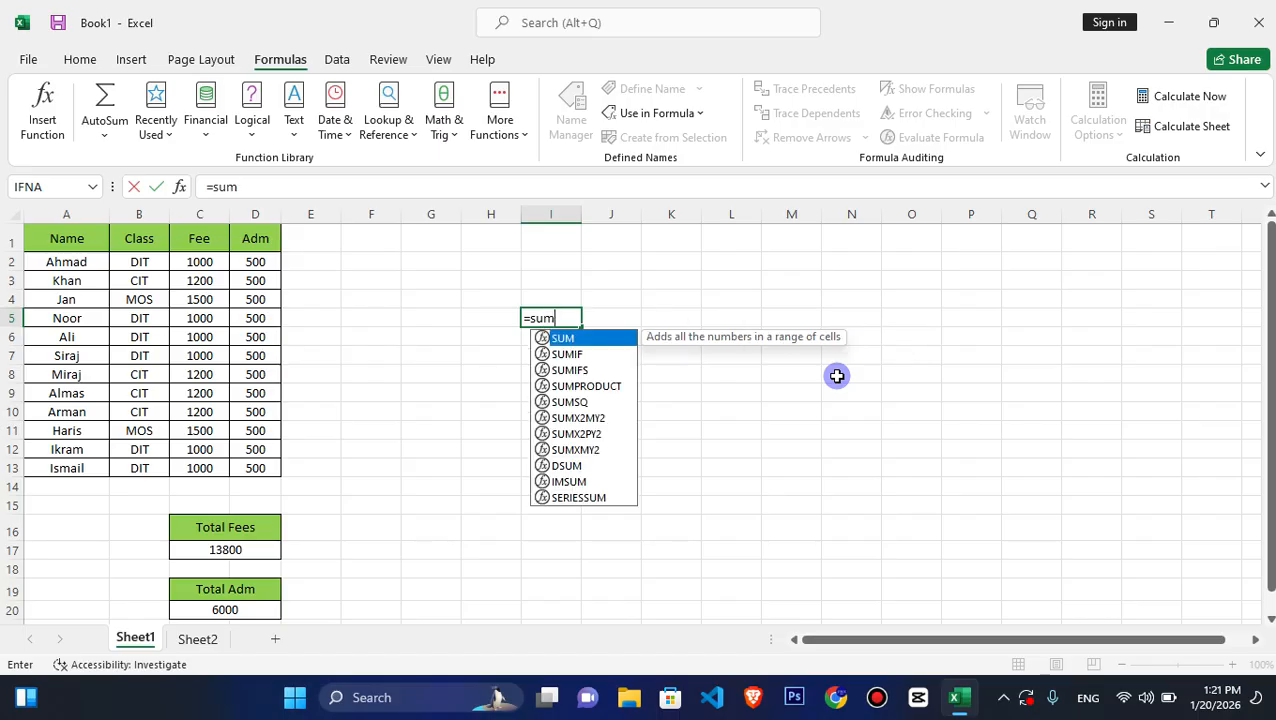
text((ahmad)
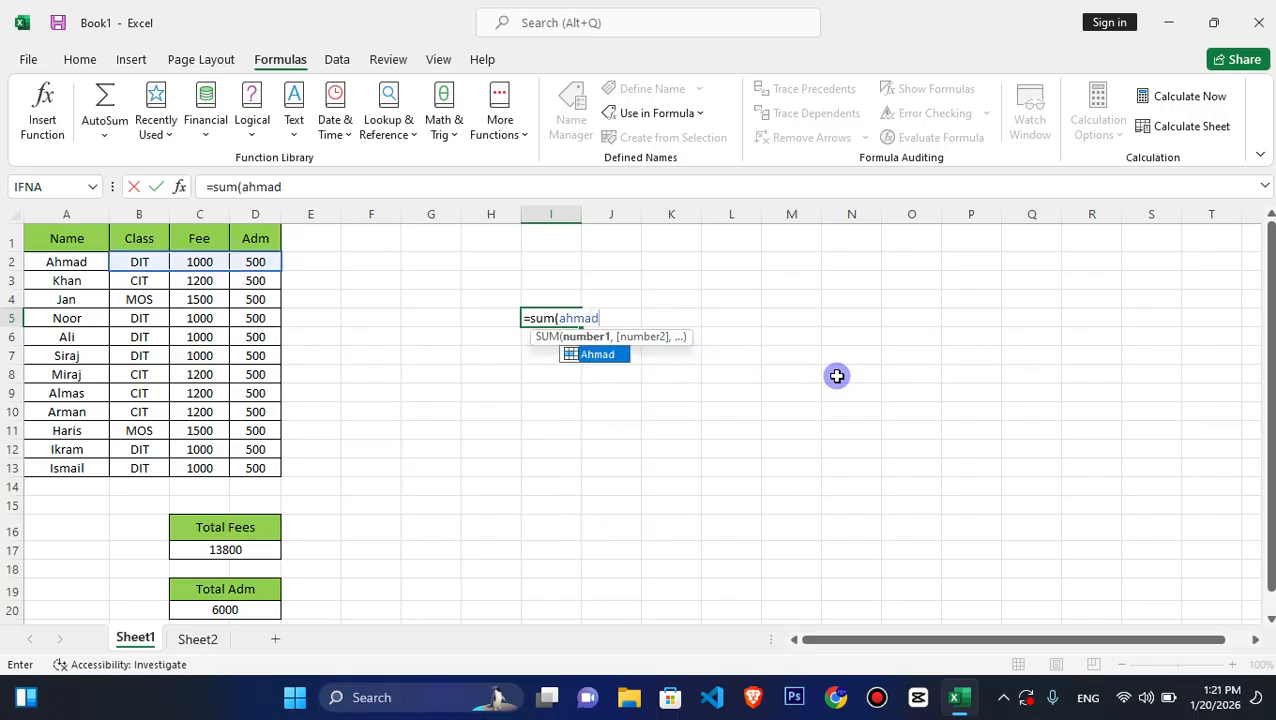
key(Return)
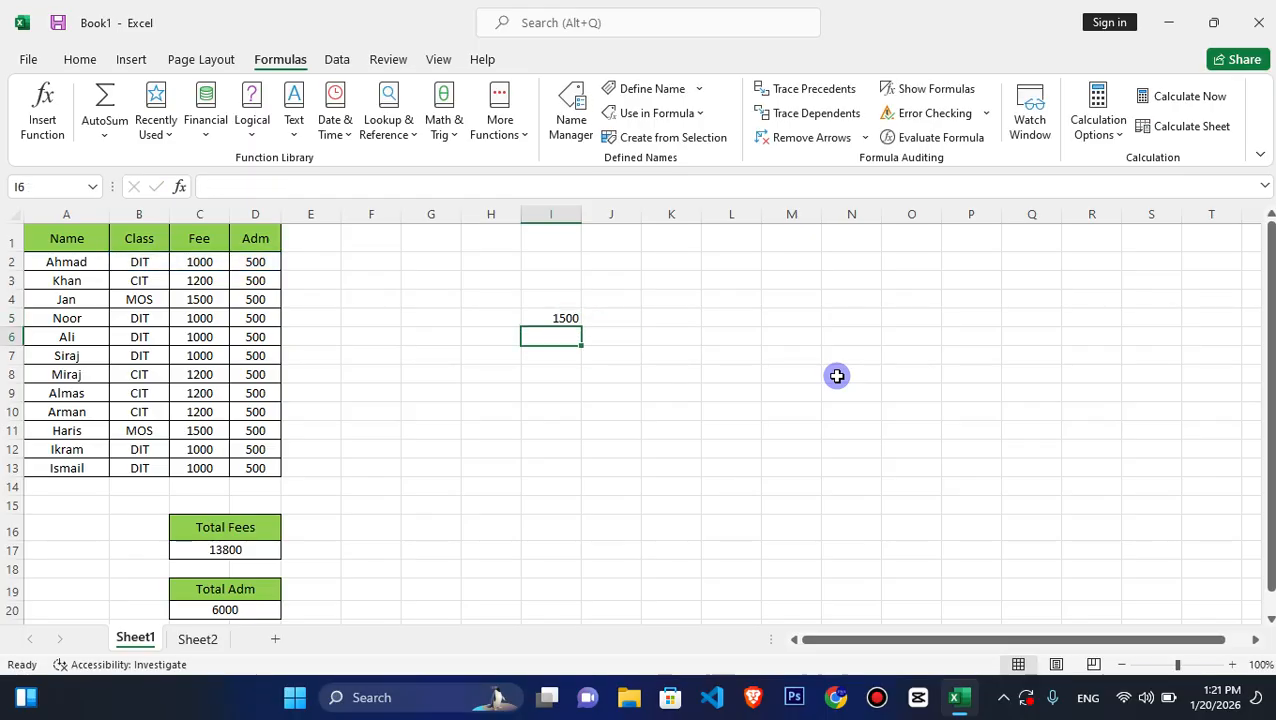
click(561, 318)
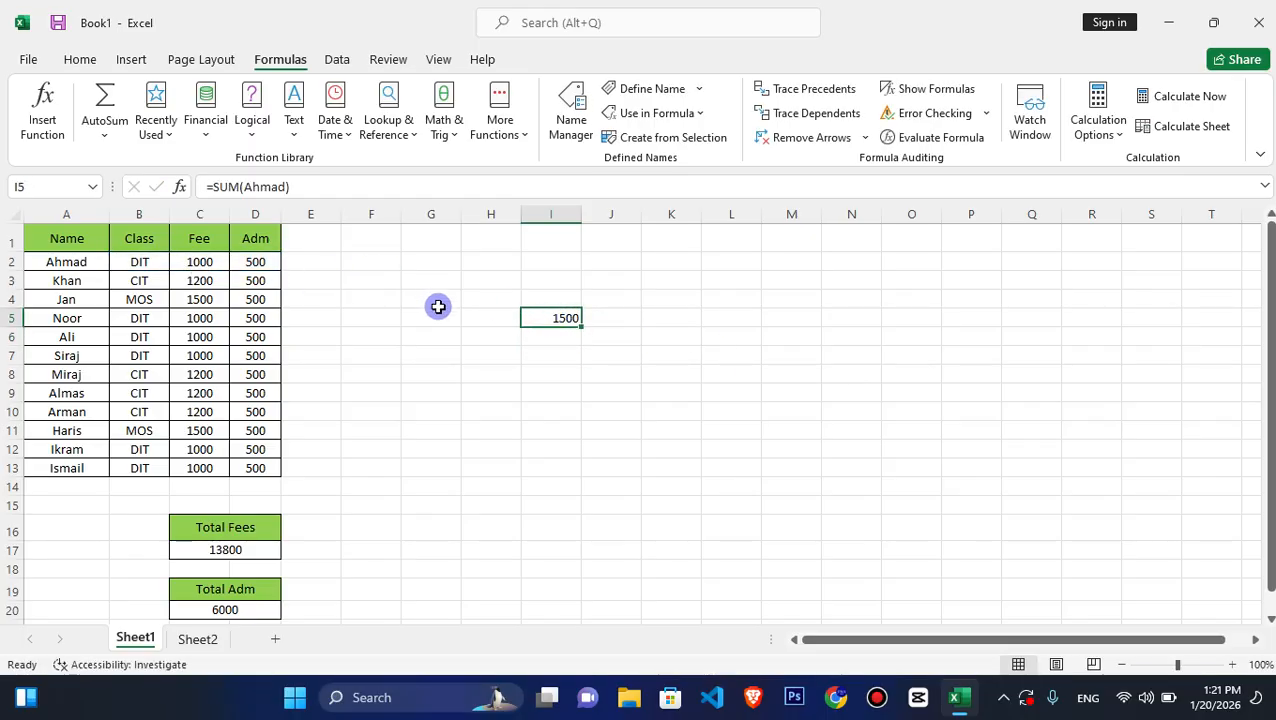
- Enter a SUM formula in cell I6 that uses the defined name of the student in row 6
double_click(570, 336)
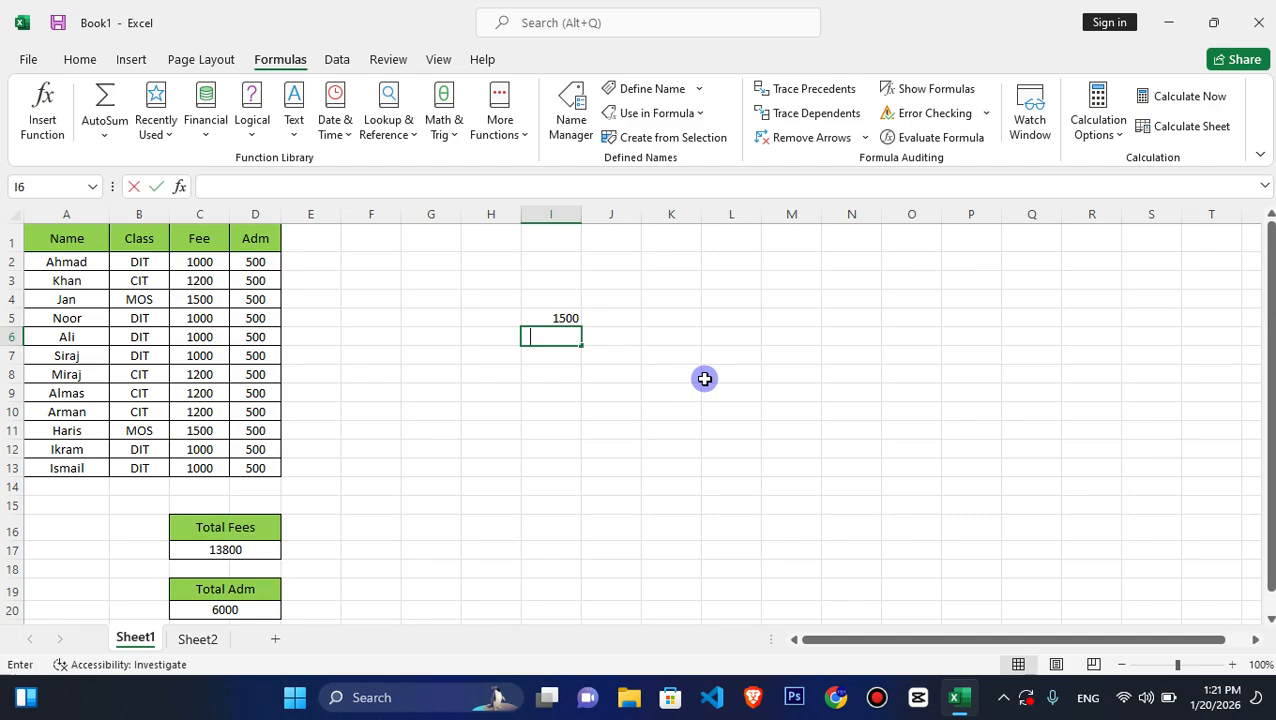
text(=sum(ali)
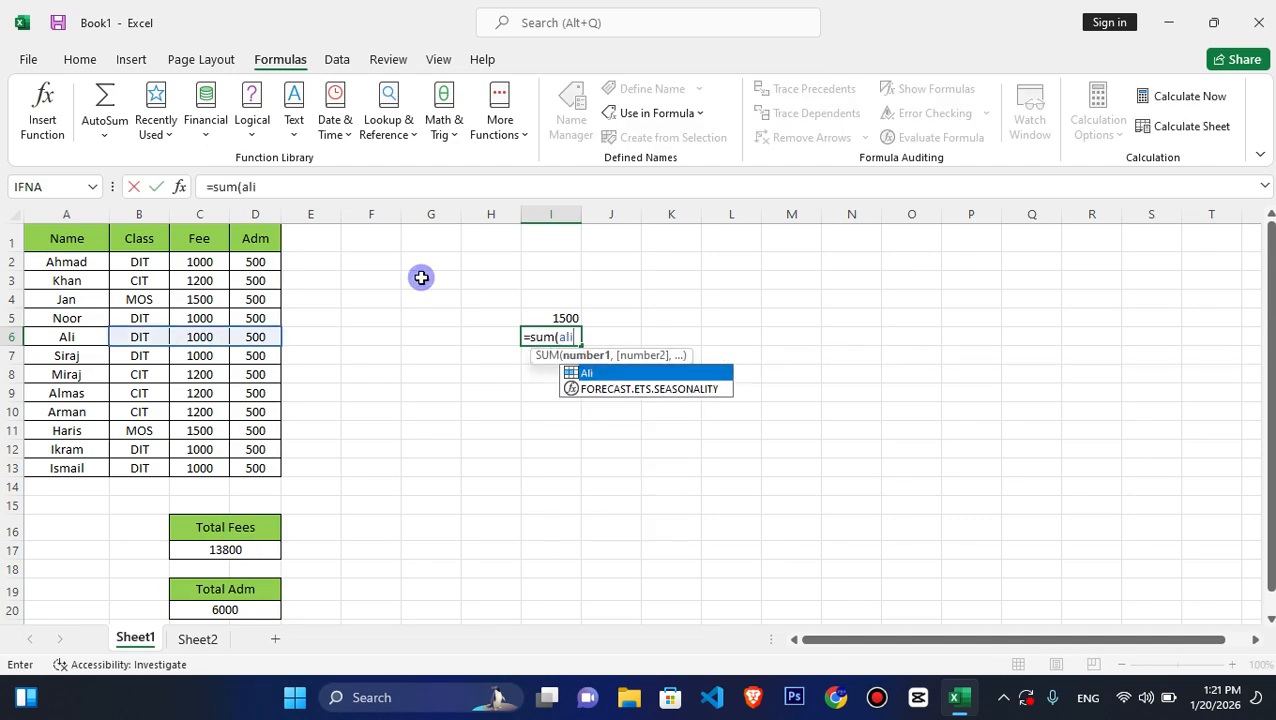
key(Return)
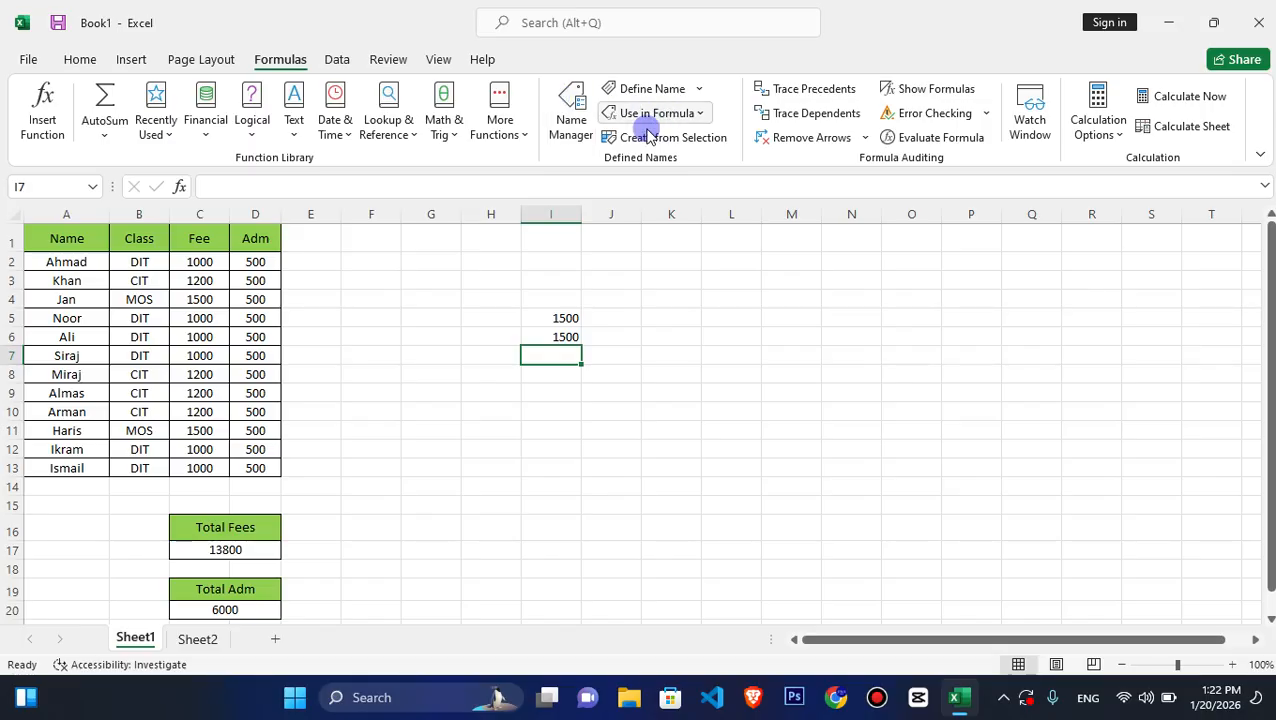
- Examine the names created from the table and the ranges they refer to in the Name Manager
drag(62, 263, 66, 464)
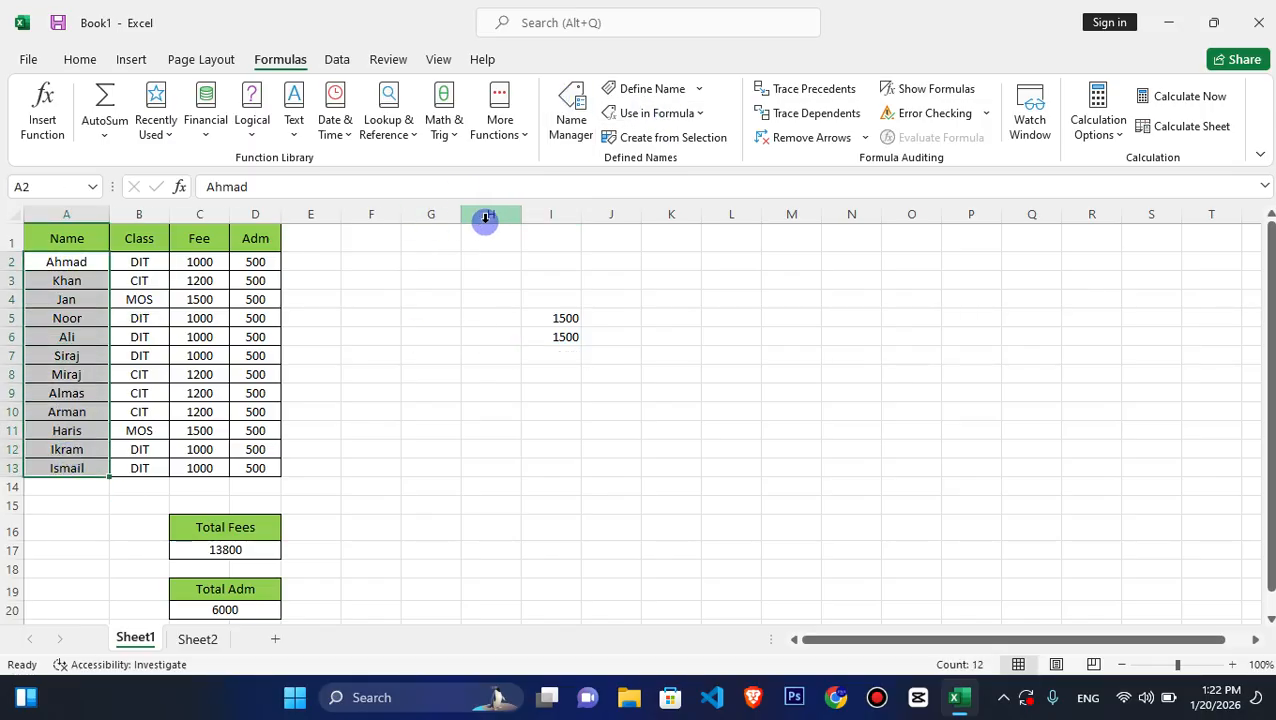
click(566, 115)
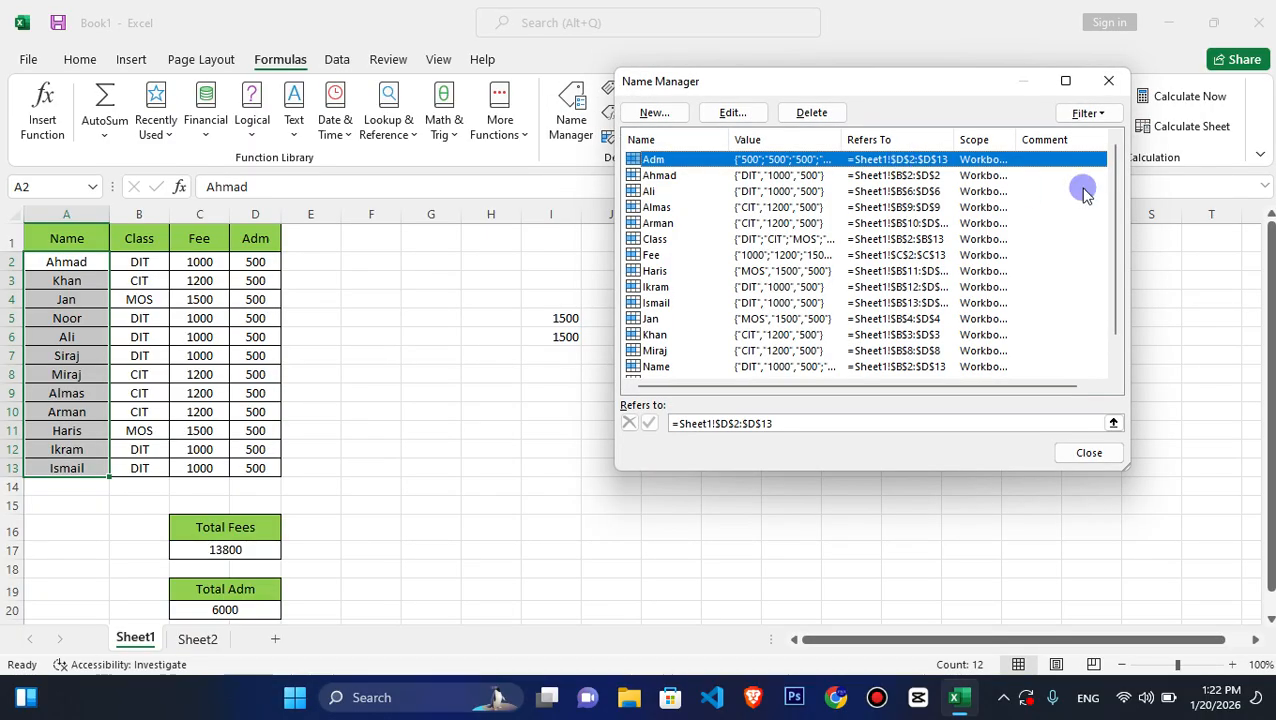
mouse_move(1117, 178)
mouse_down()
mouse_move(1105, 228)
mouse_move(1106, 180)
mouse_up()
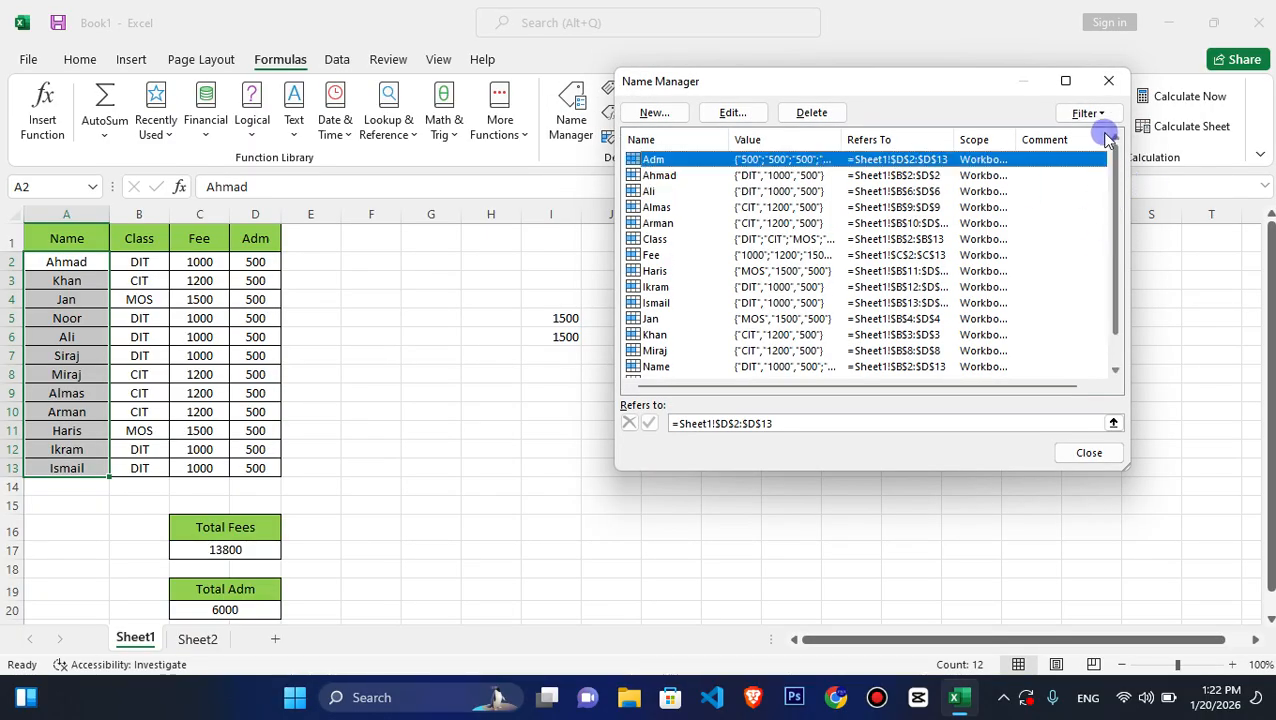
click(662, 190)
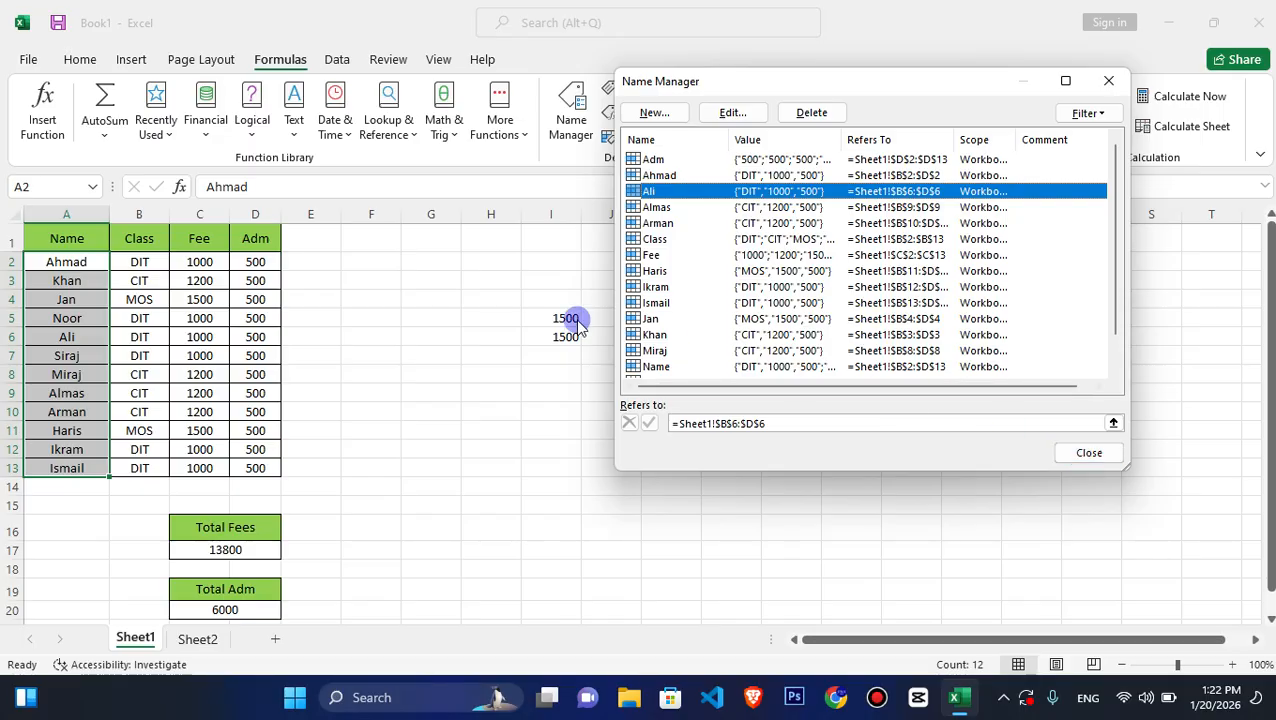
click(1090, 455)
- Clear the two SUM formulas from cells I5 and I6
drag(590, 292, 498, 393)
key(Delete)
click(498, 395)
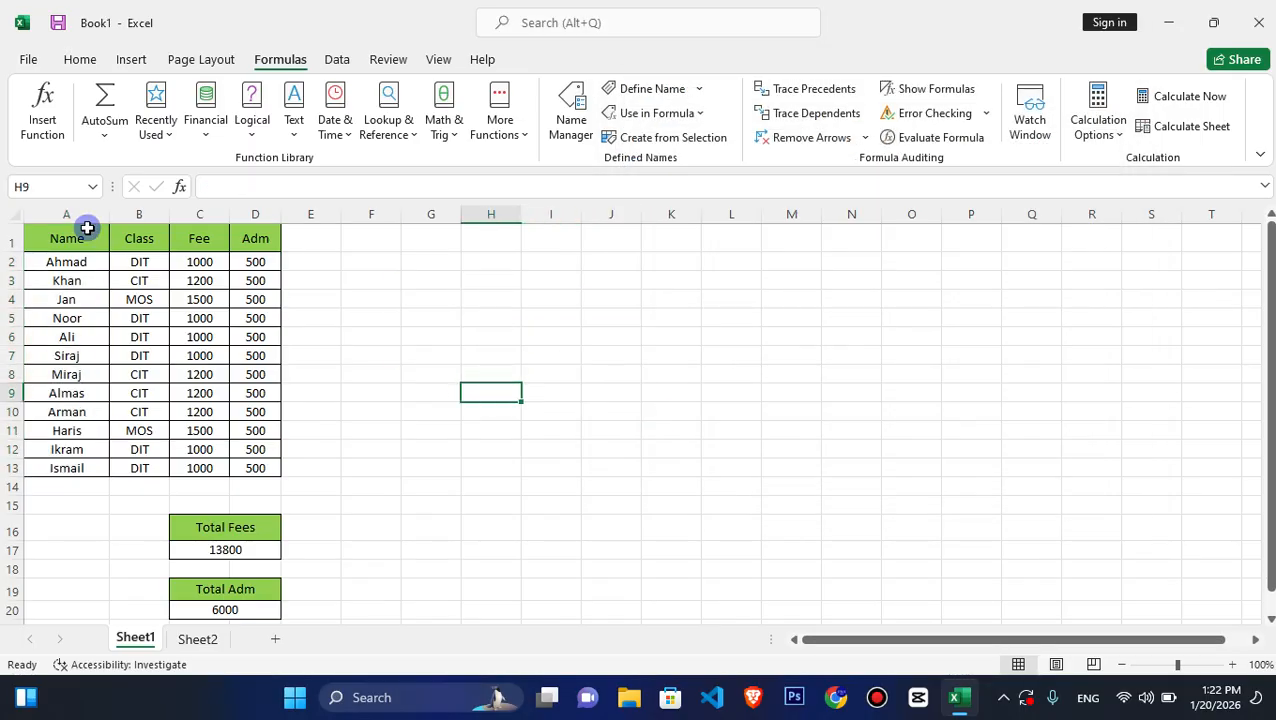
- Create names from the table range A1:D13 again, using the values in the top row and left column
drag(47, 235, 250, 466)
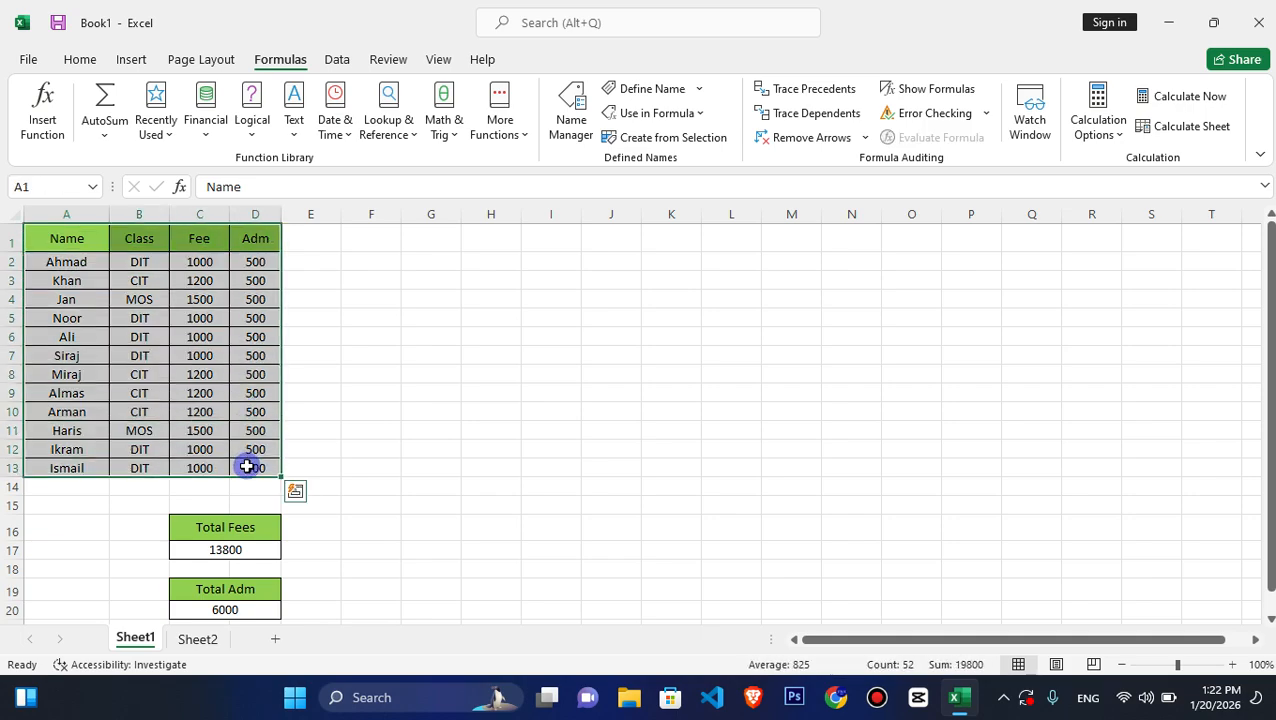
click(640, 137)
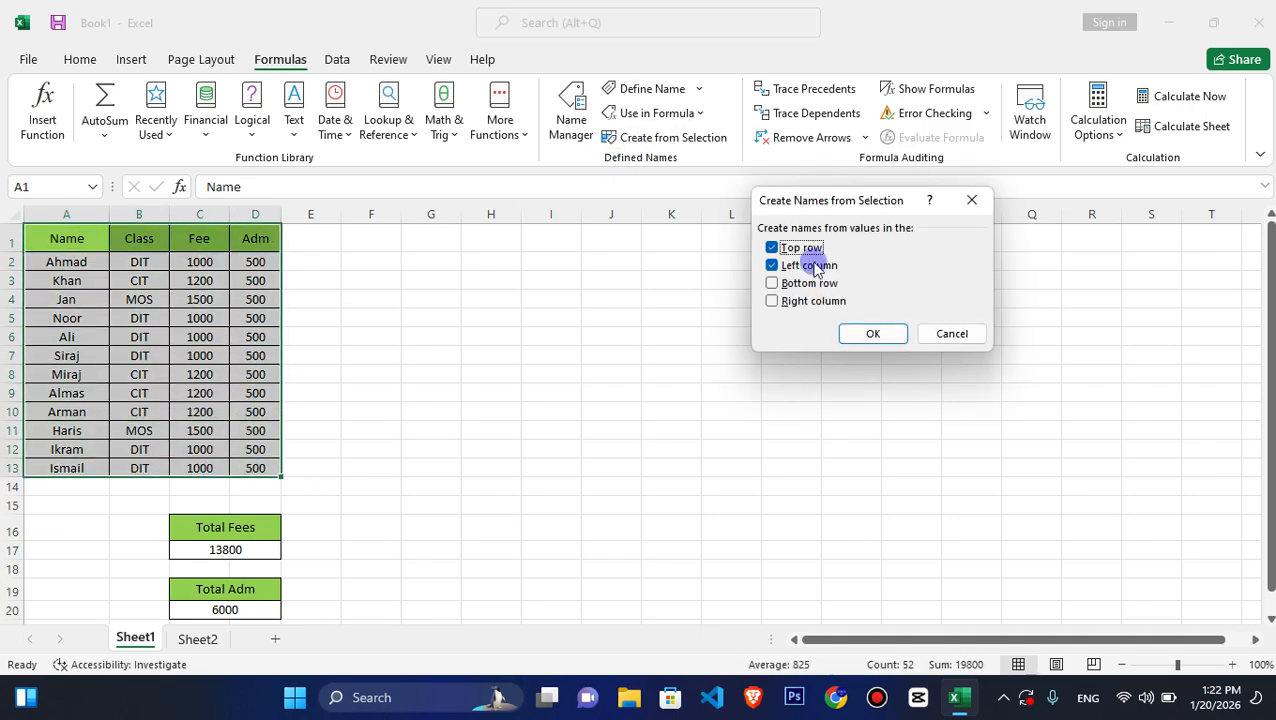
click(870, 333)
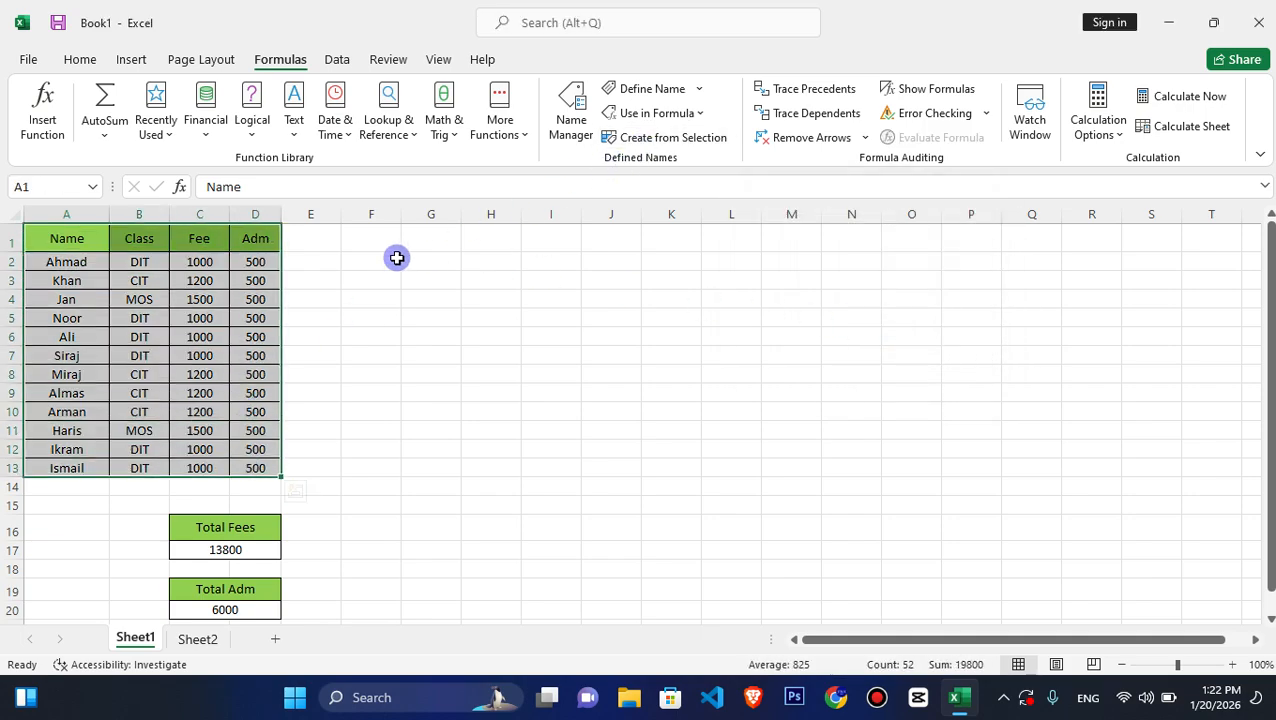
- With cell J7 selected, go through the list of defined names and their ranges in the Name Manager
click(592, 353)
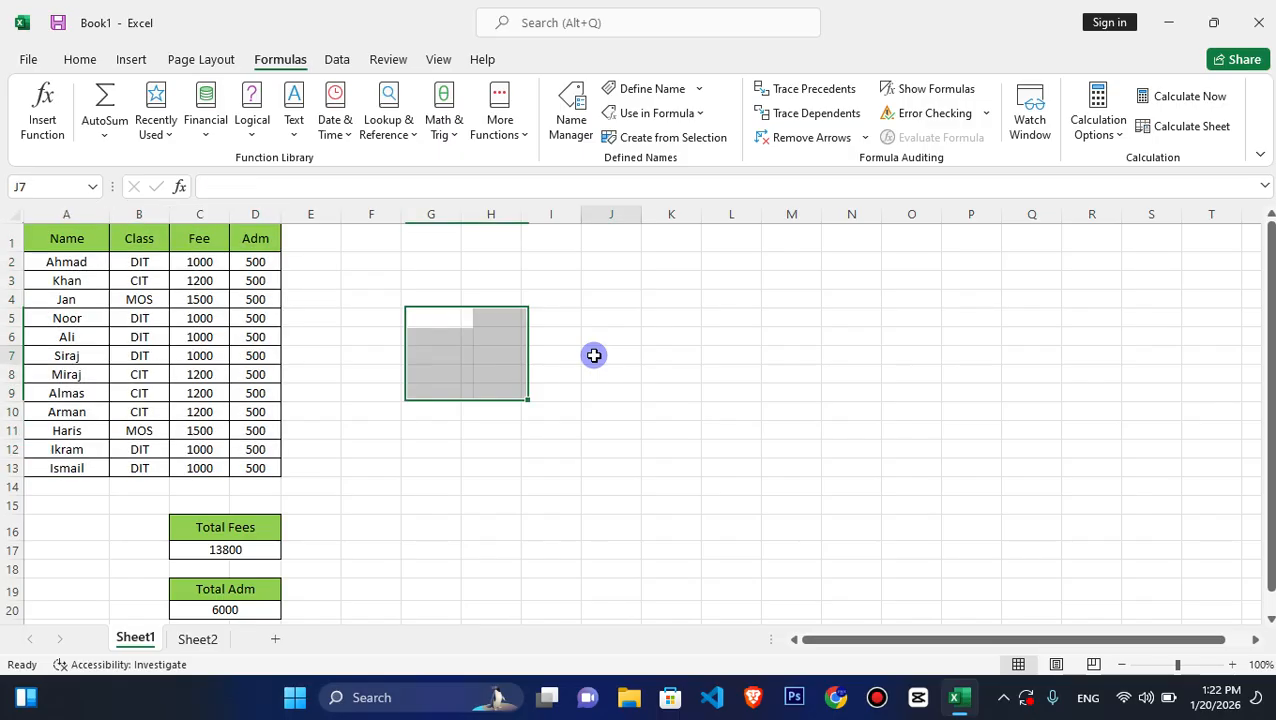
click(567, 128)
click(955, 239)
key(Down)
key(Down)
key(Down)
key(Down)
key(Down)
key(Down)
key(Down)
key(Down)
key(Down)
key(Down)
click(1097, 453)
- Enter a SUM formula in cell J7 that uses the defined name of the student in row 12
text(=su)
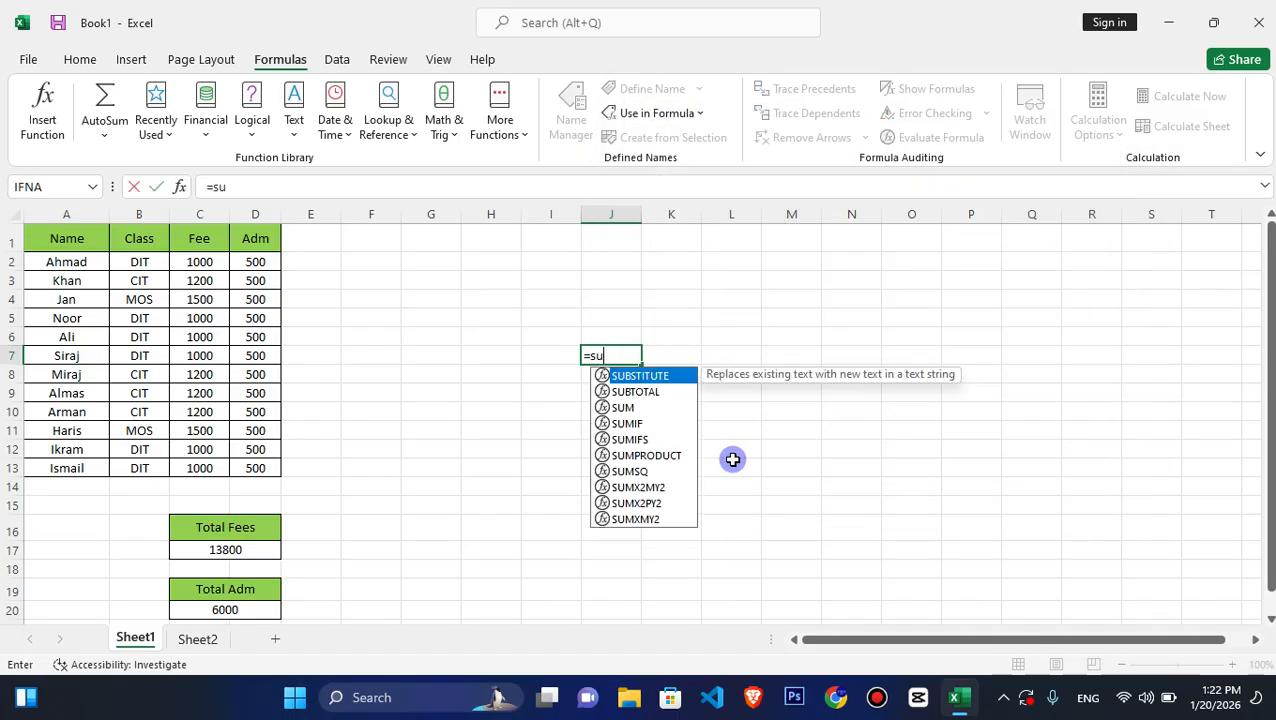
text(m()
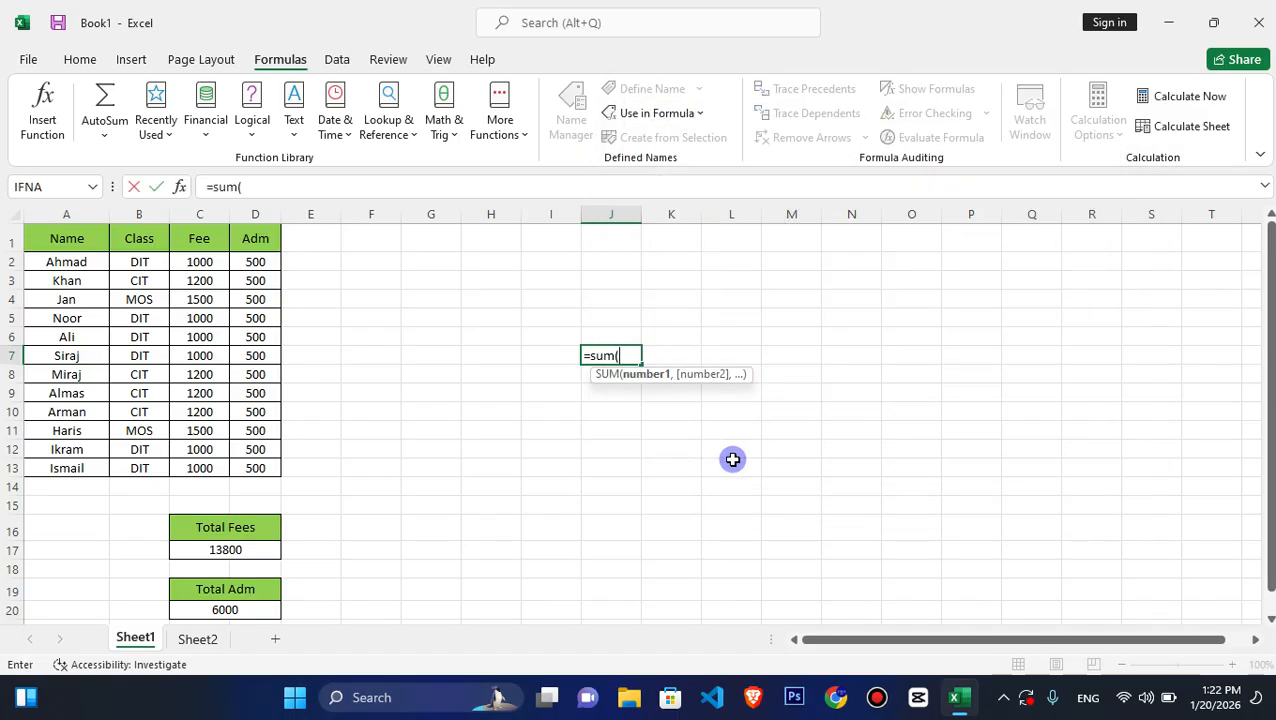
text(ikram)
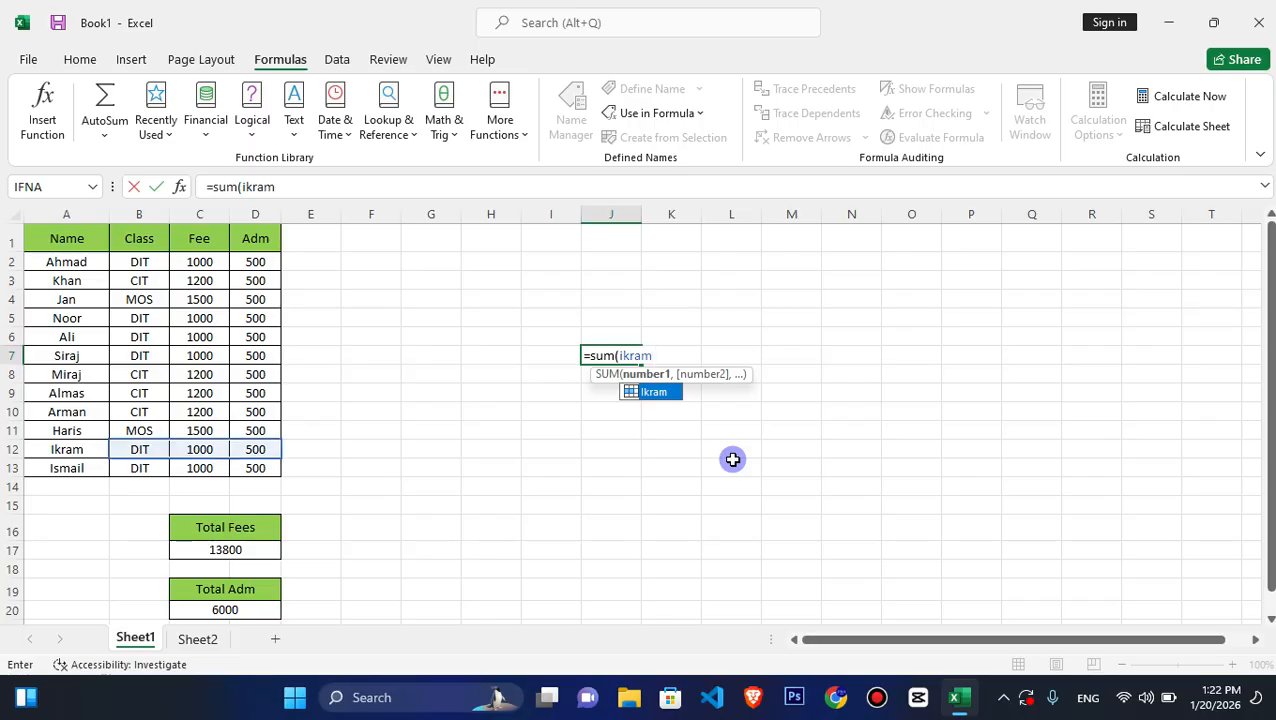
key(Return)
click(611, 353)
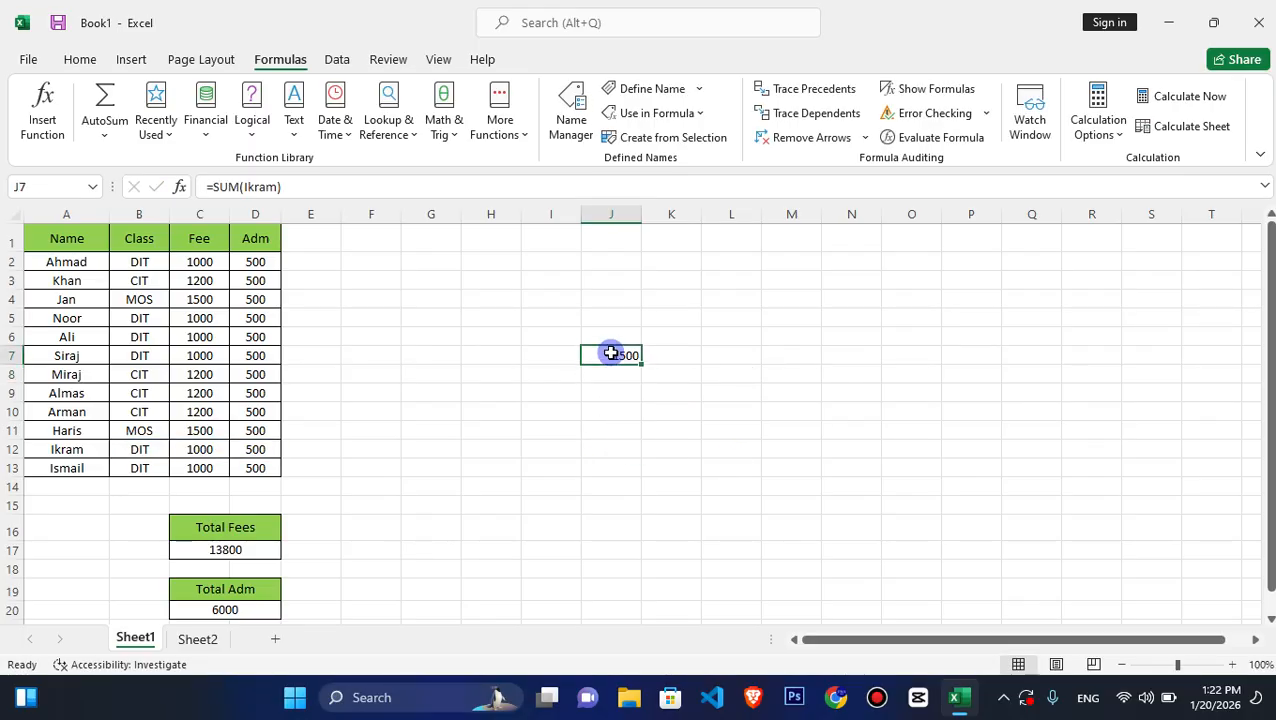
- Delete the SUM formula from cell J7
double_click(611, 353)
key(BackSpace)
key(BackSpace)
key(BackSpace)
key(BackSpace)
key(BackSpace)
key(BackSpace)
key(BackSpace)
key(BackSpace)
key(BackSpace)
key(BackSpace)
key(BackSpace)
key(Return)
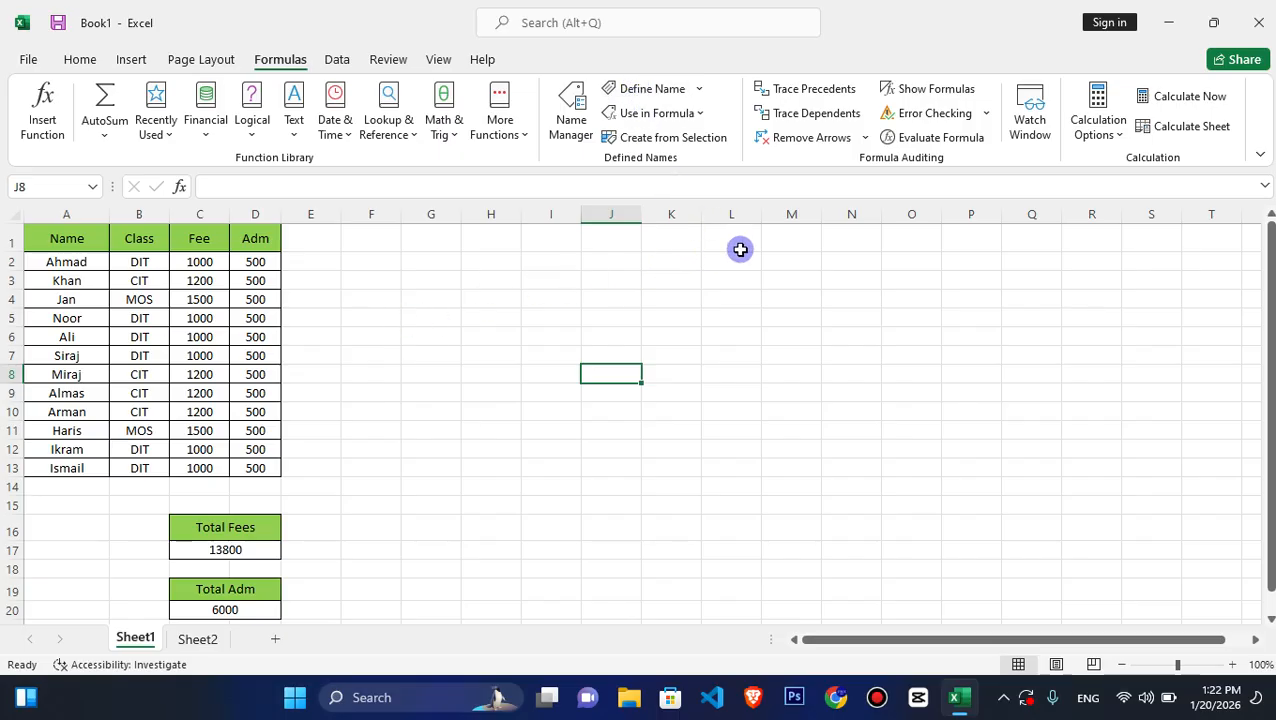
key(Left)
key(Left)
key(Home)
key(Down)
key(Down)
key(Down)
key(Down)
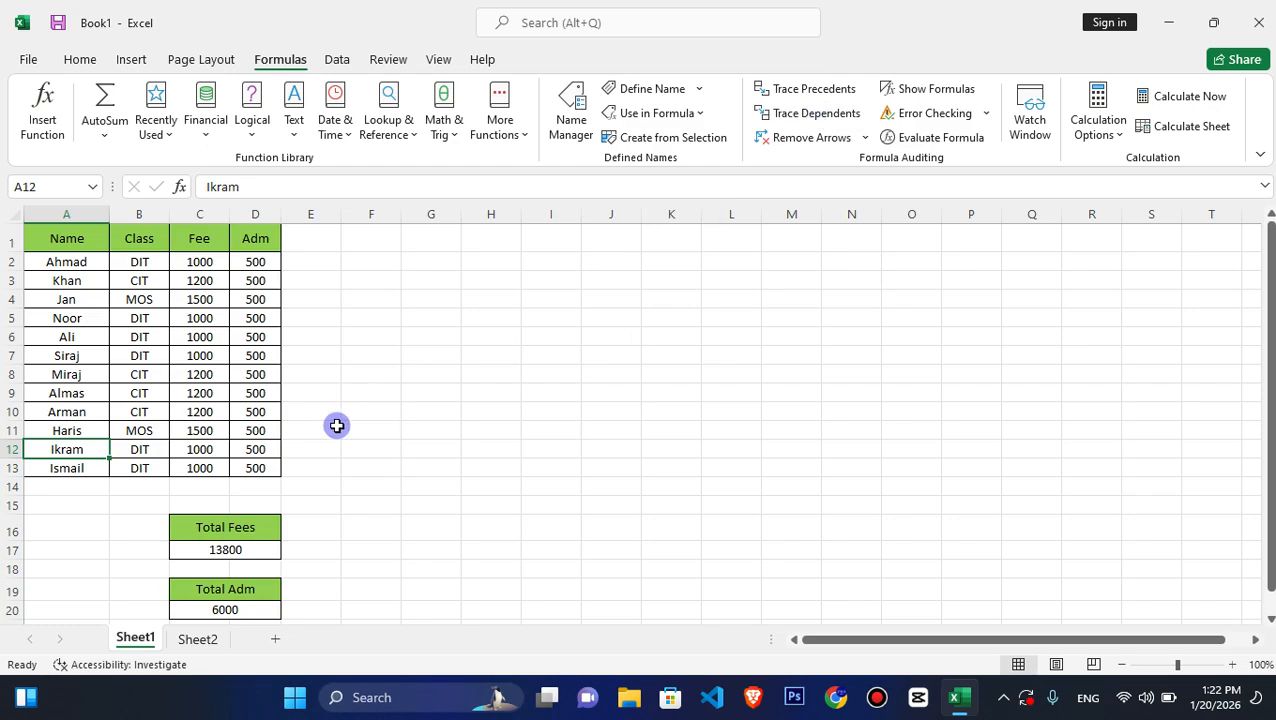
- Trace the precedents of the Total Fees result in C17 and the Total Adm result in C20
click(240, 550)
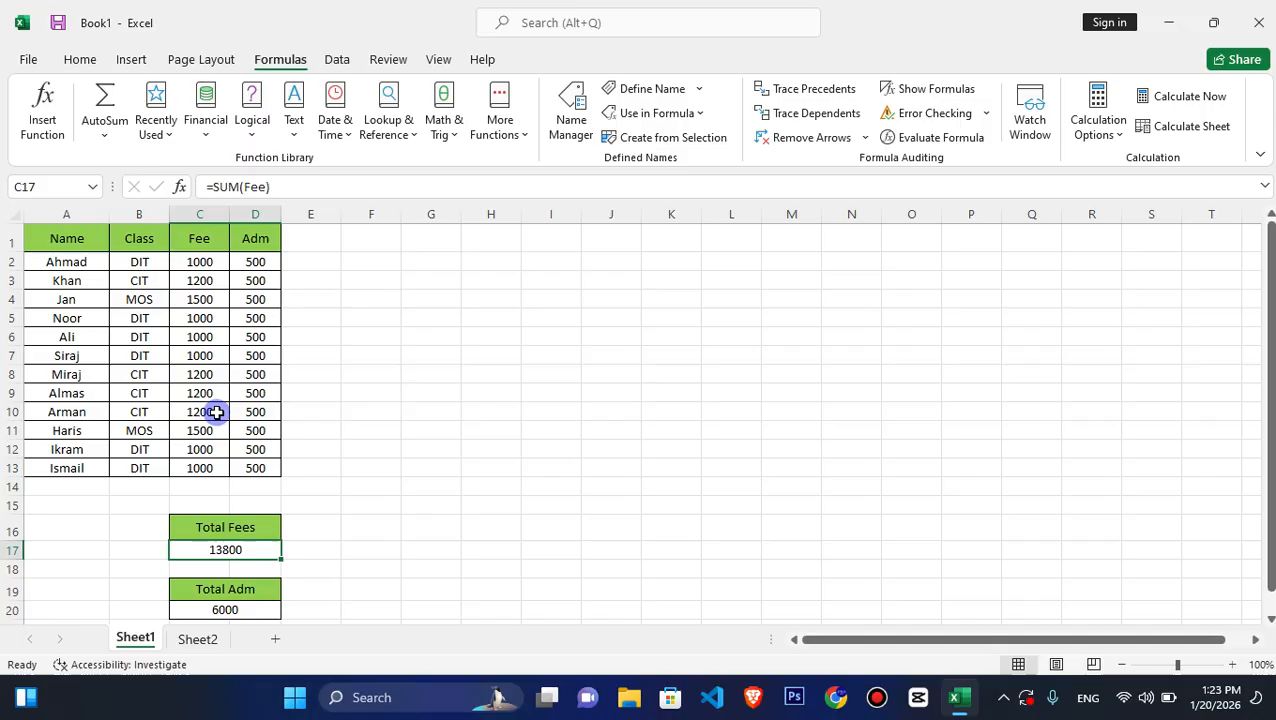
click(826, 90)
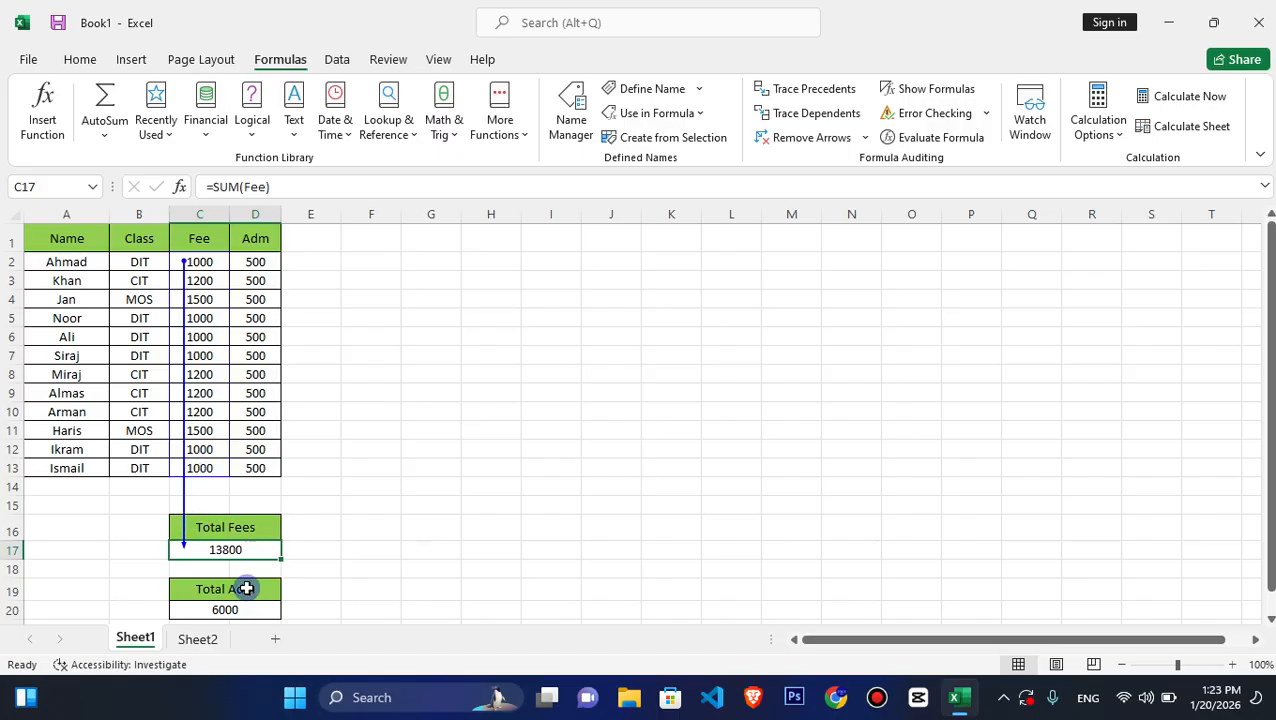
click(219, 607)
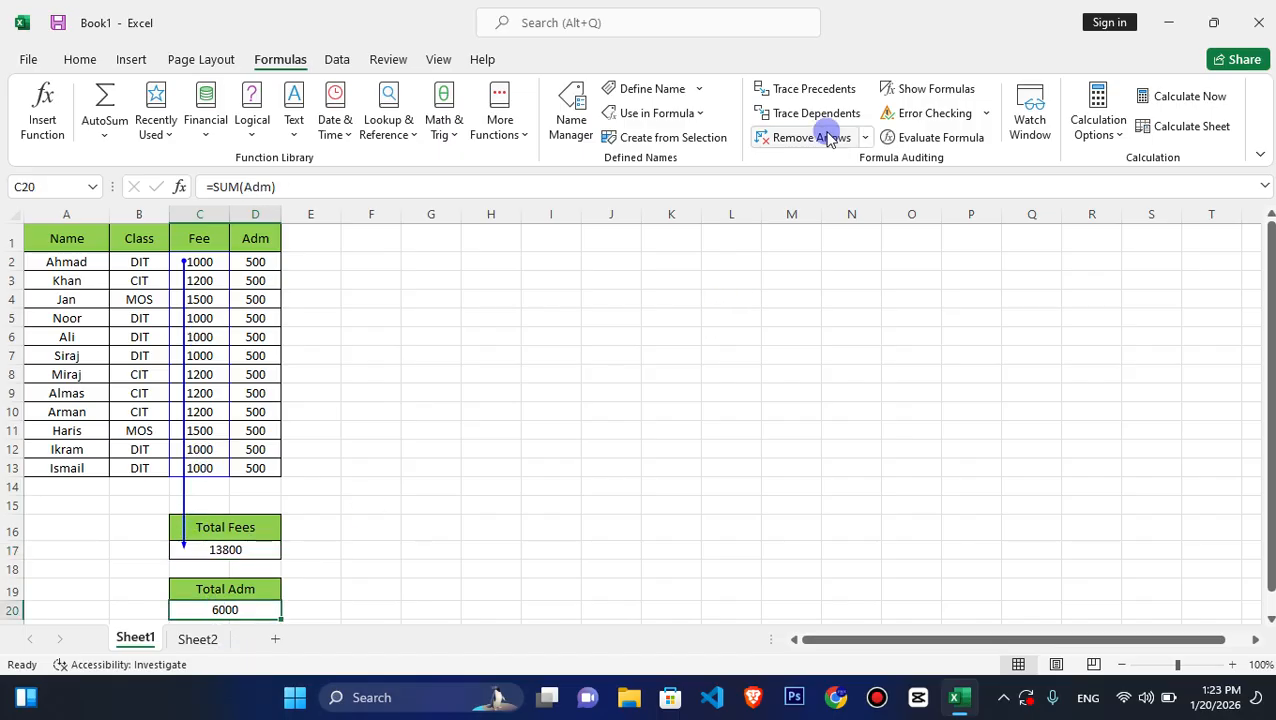
click(809, 93)
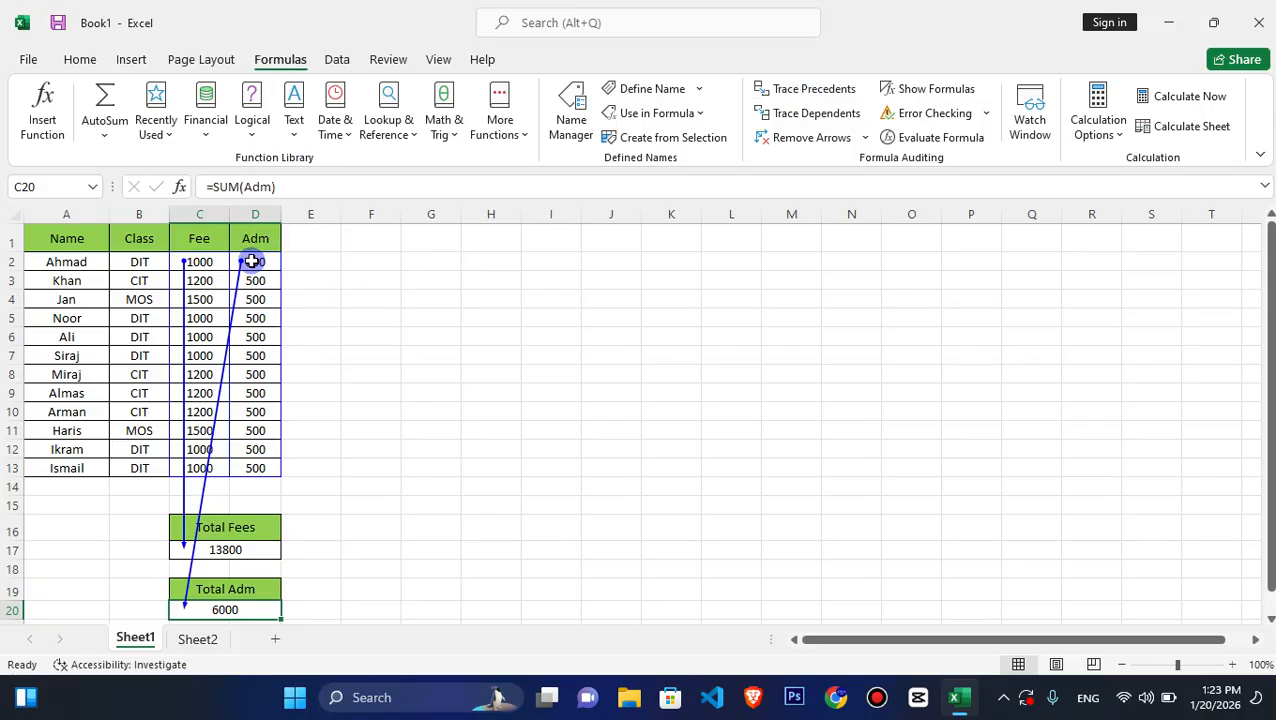
- Trace the dependents of the Adm value in cell D3 and the Fee value in cell C3
click(254, 261)
drag(255, 261, 250, 466)
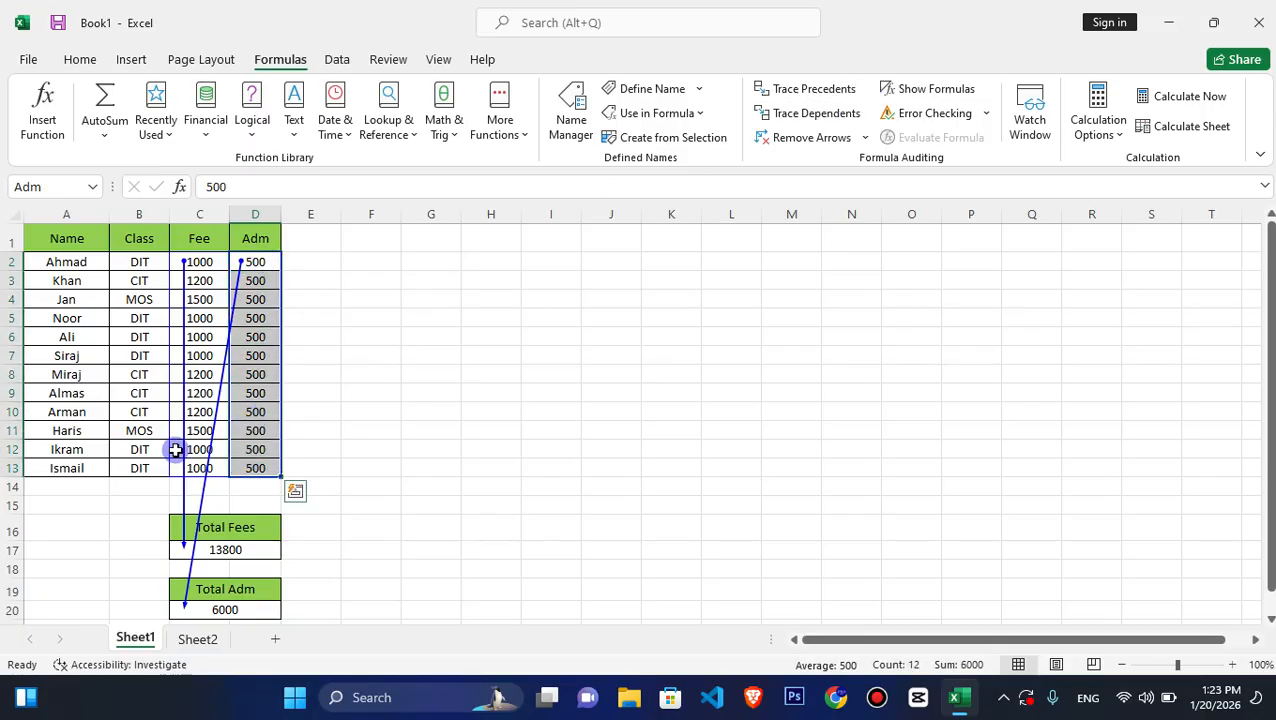
click(256, 281)
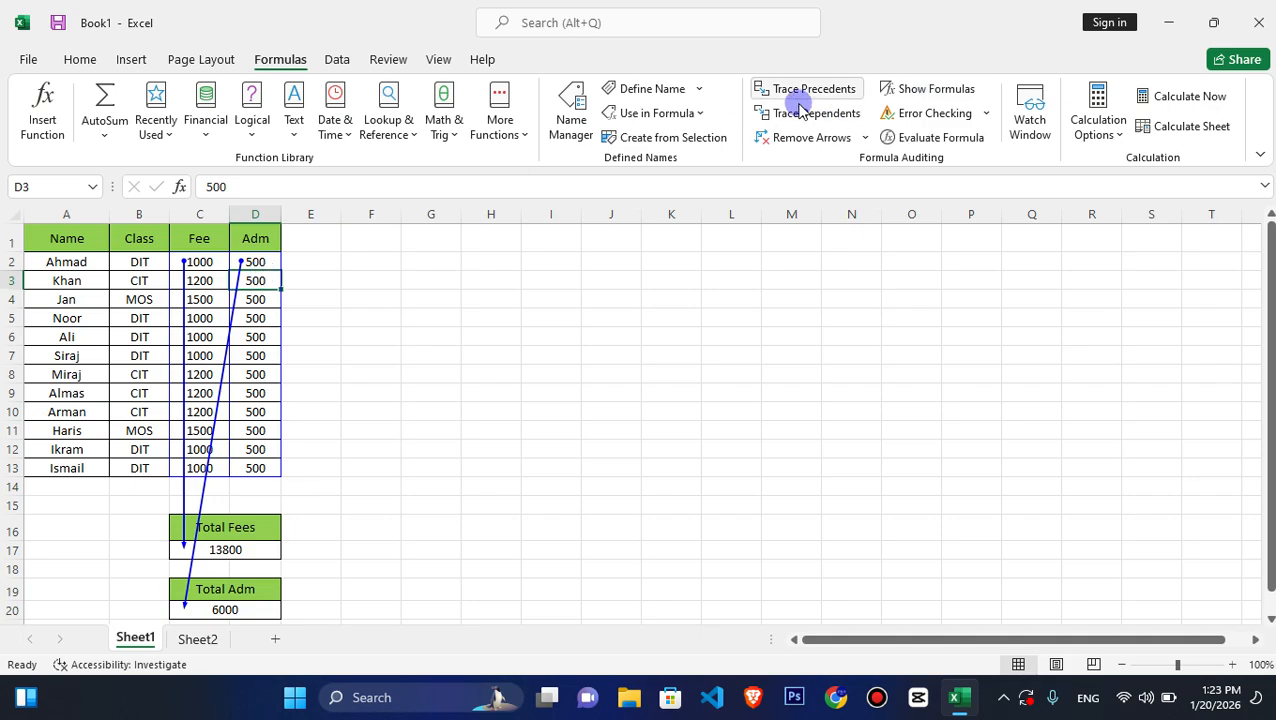
click(793, 113)
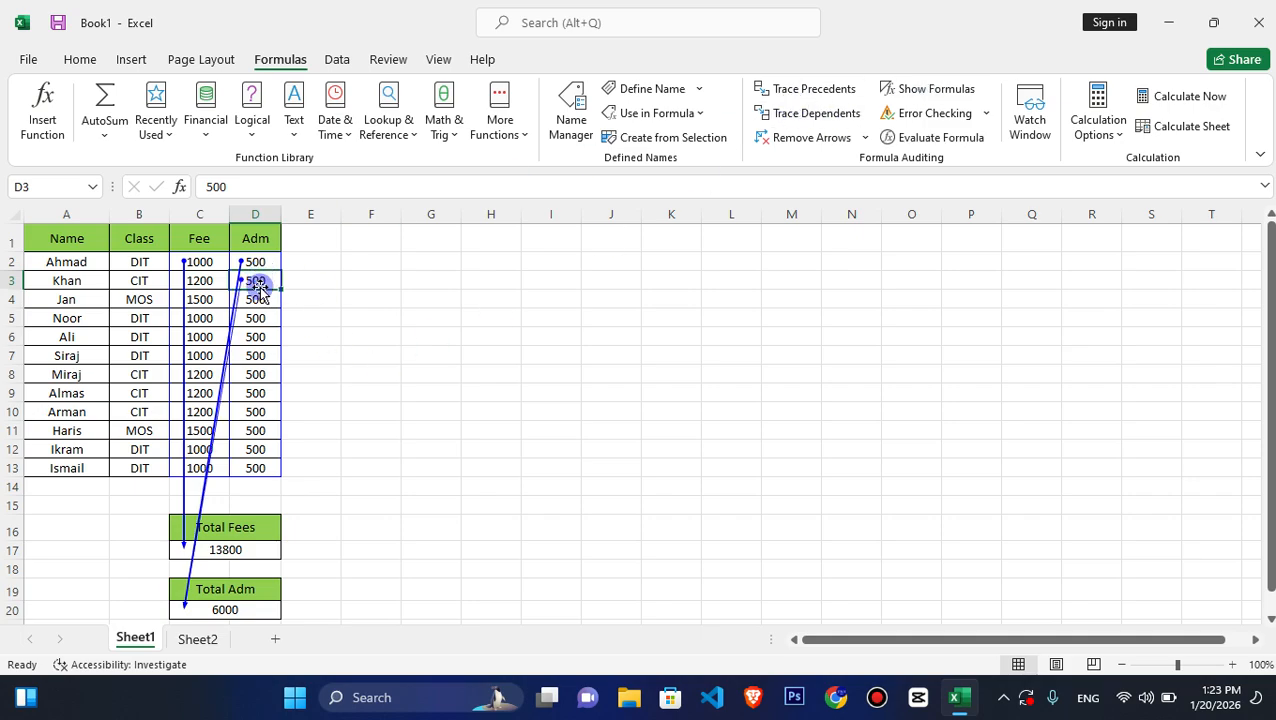
click(226, 552)
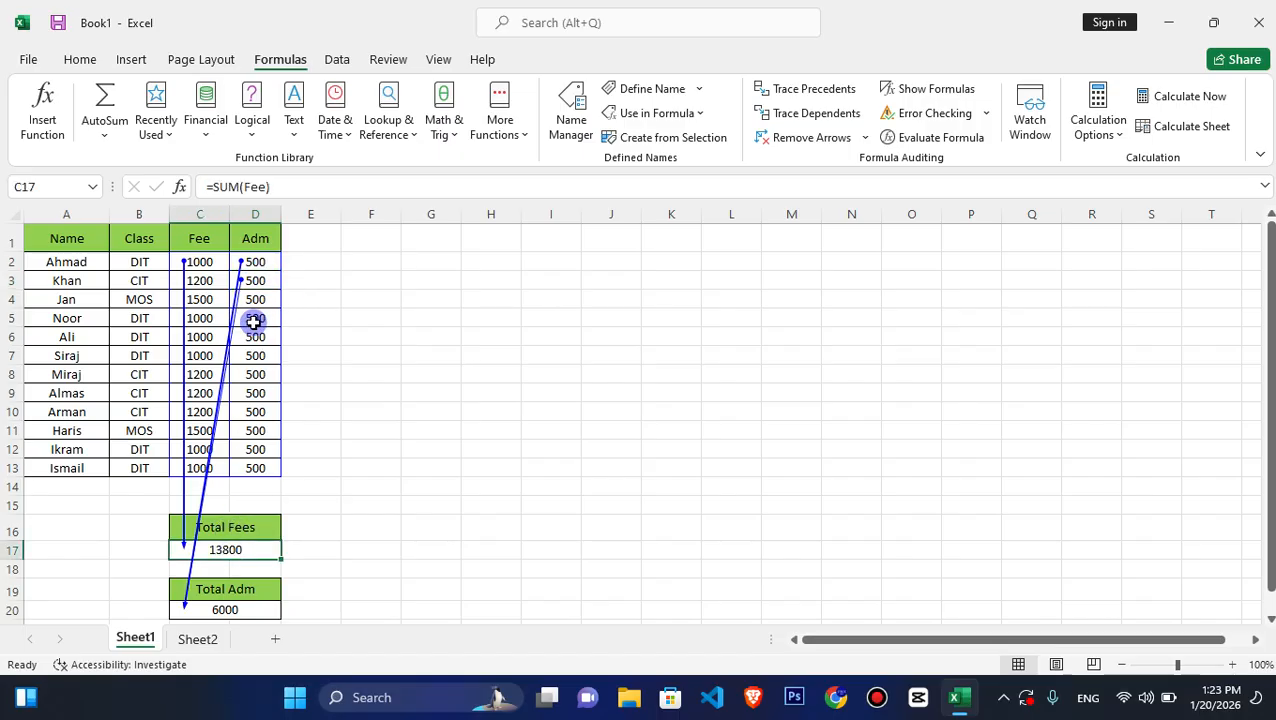
click(195, 279)
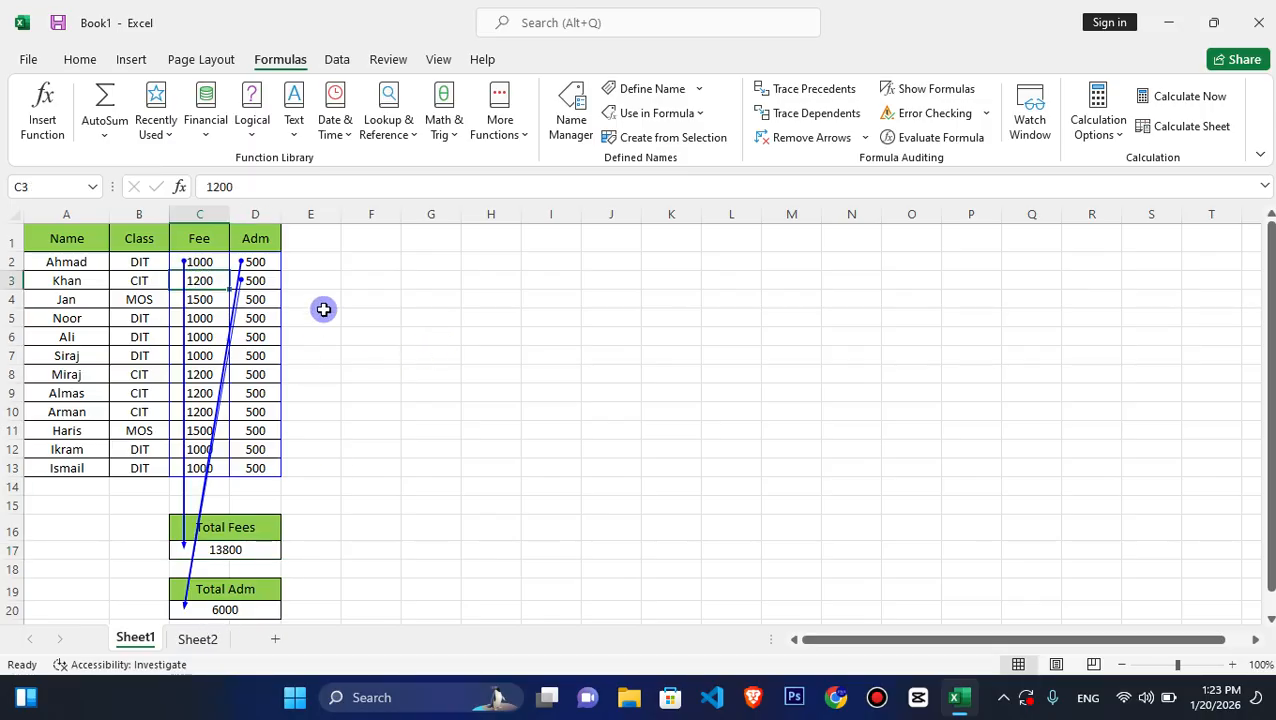
click(812, 113)
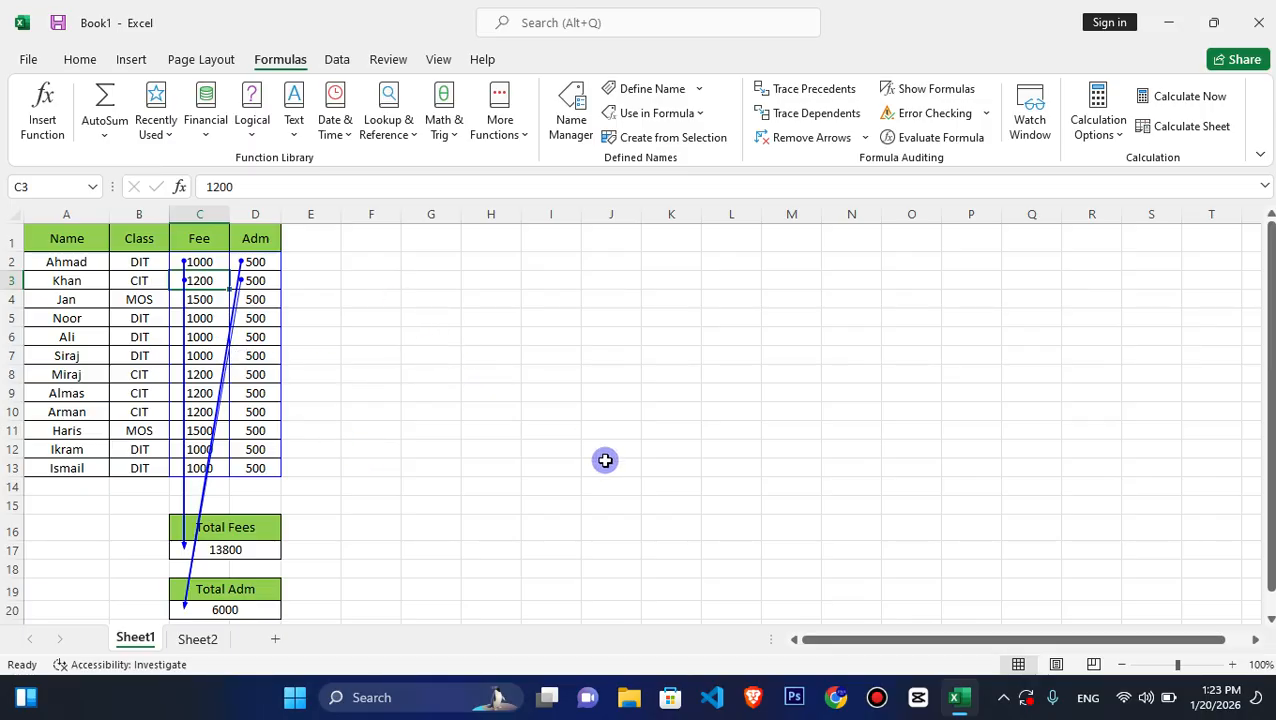
- On Sheet2, enter 1000 in cell B5 and 2000 in cell C5
click(198, 638)
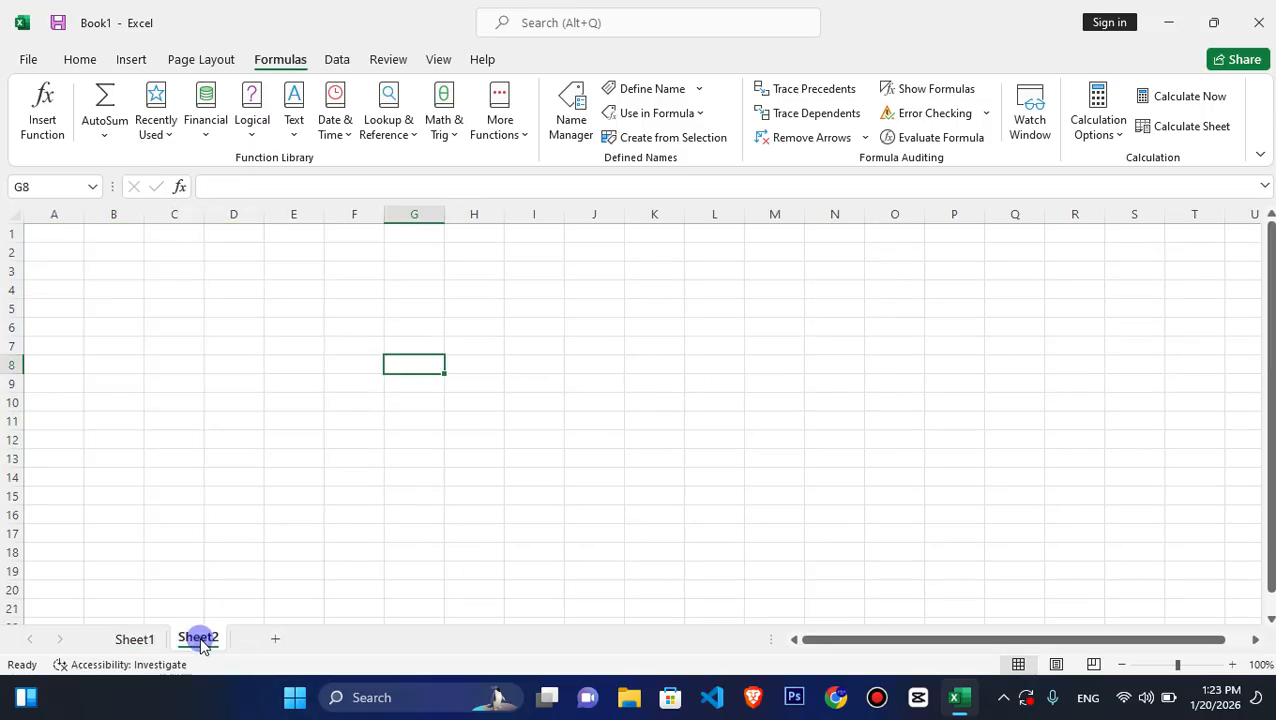
click(206, 347)
click(130, 343)
click(114, 306)
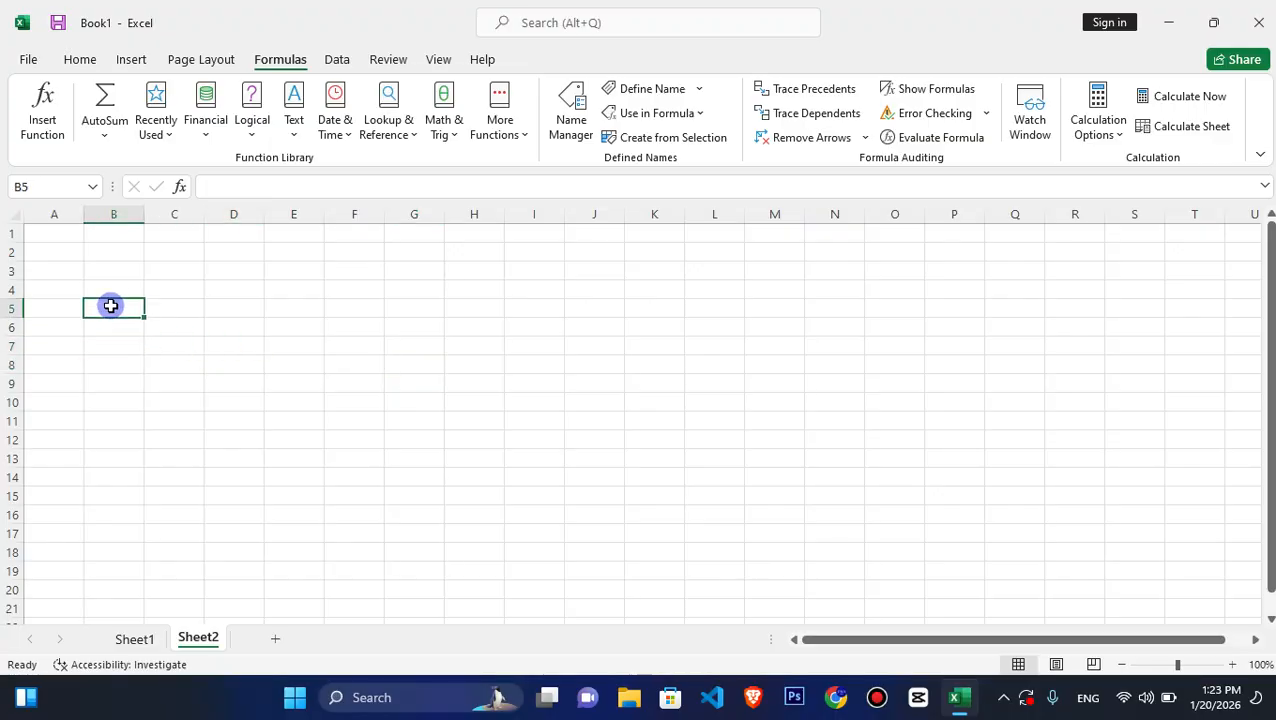
text(2)
key(Tab)
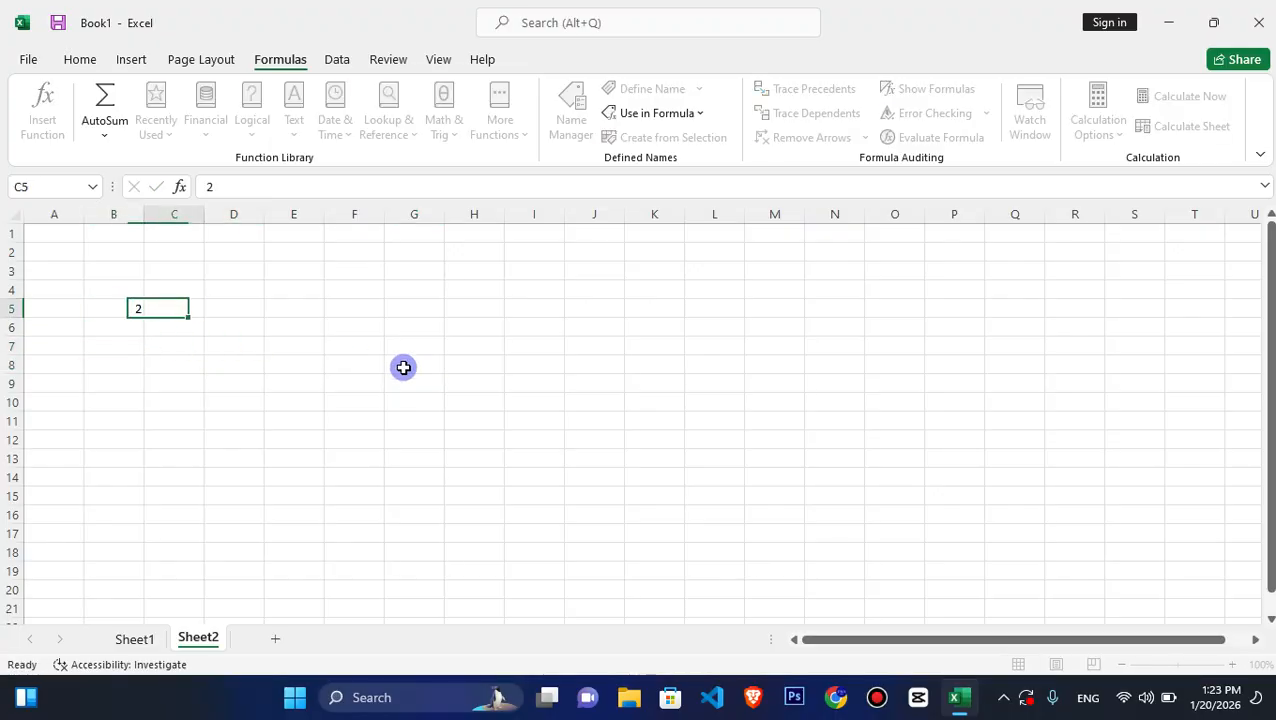
key(shift+Tab)
text(1)
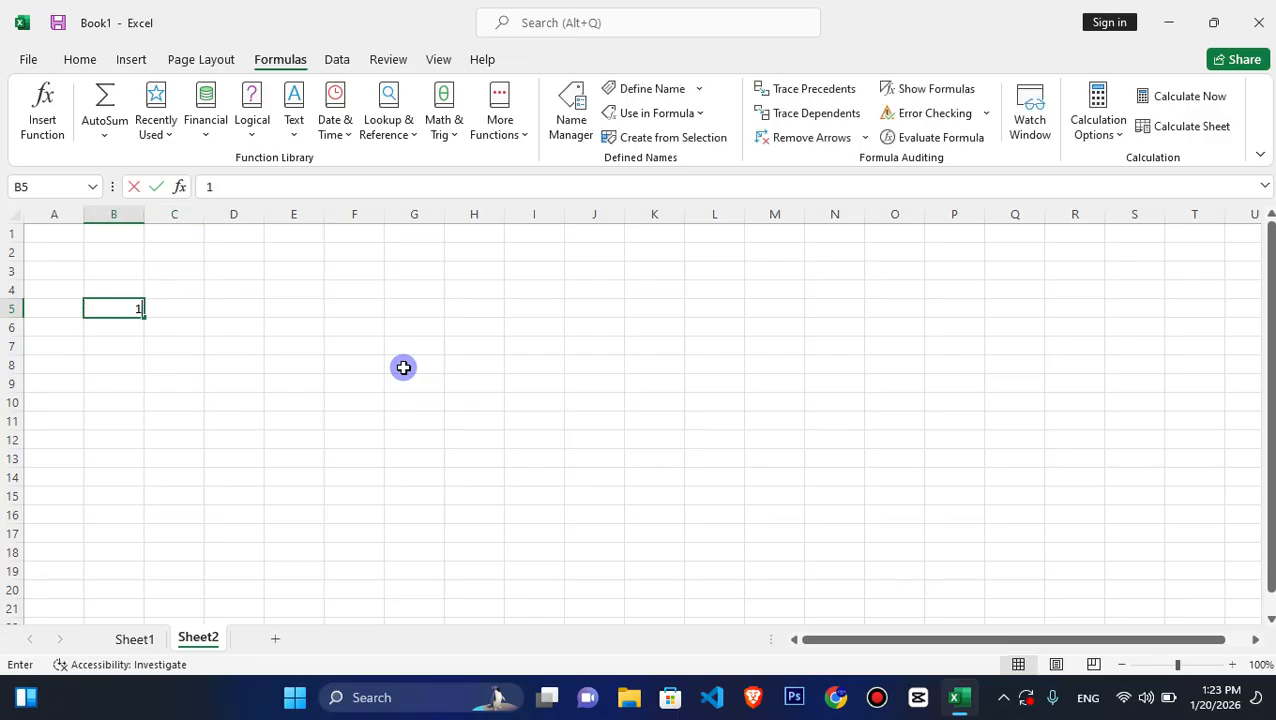
text(000)
key(Tab)
text(200)
key(Return)
key(Up)
key(F2)
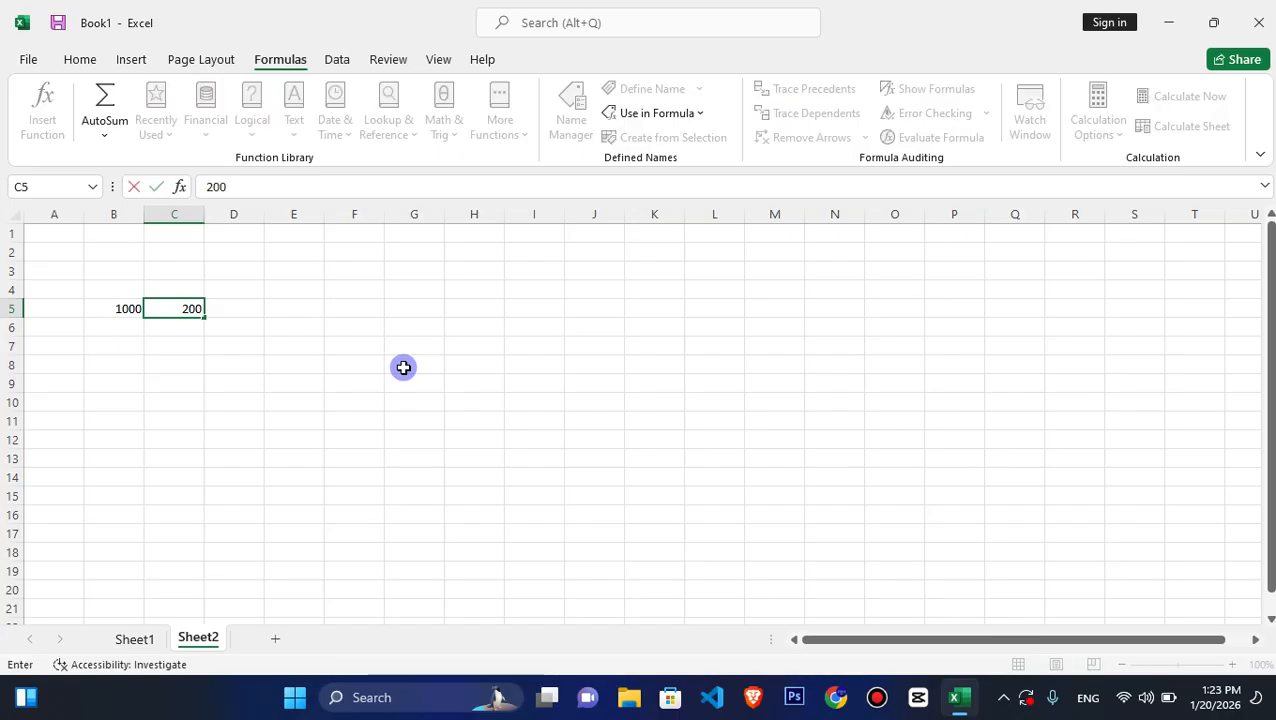
text(0)
key(Tab)
- Enter the formula =B5+C5 in cell D7 and trace its precedents
key(Down)
key(Down)
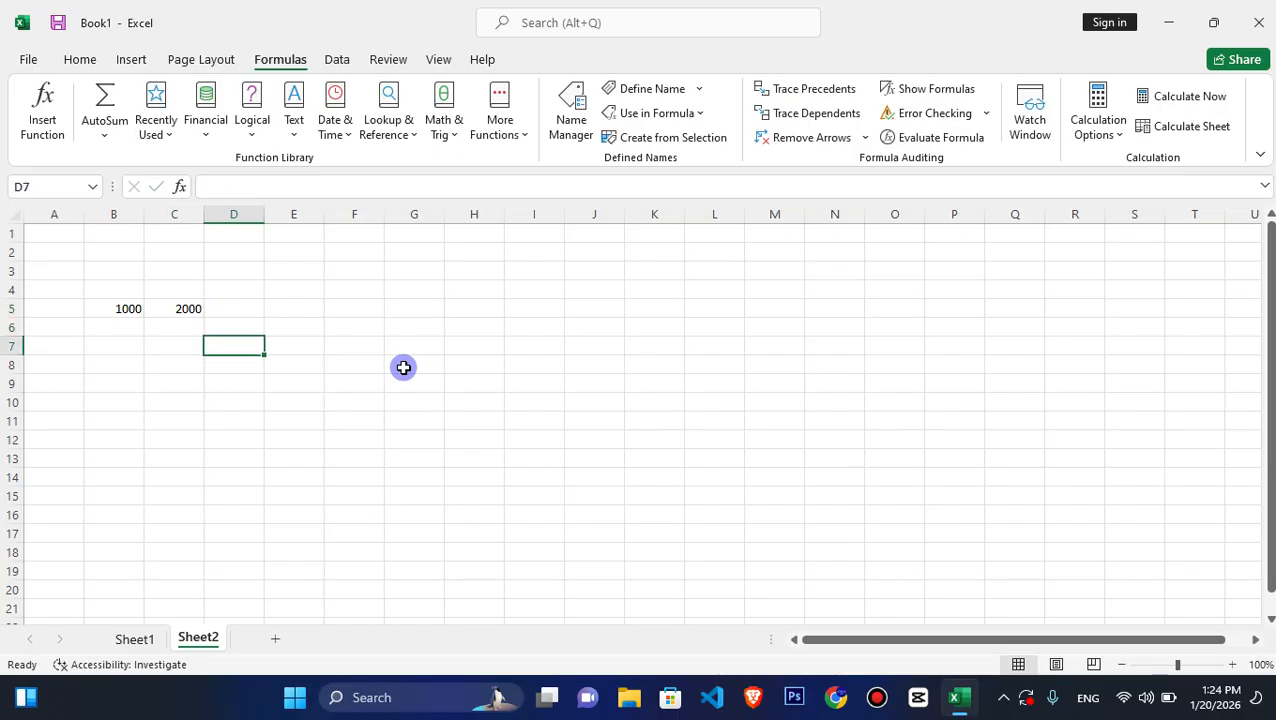
text(=)
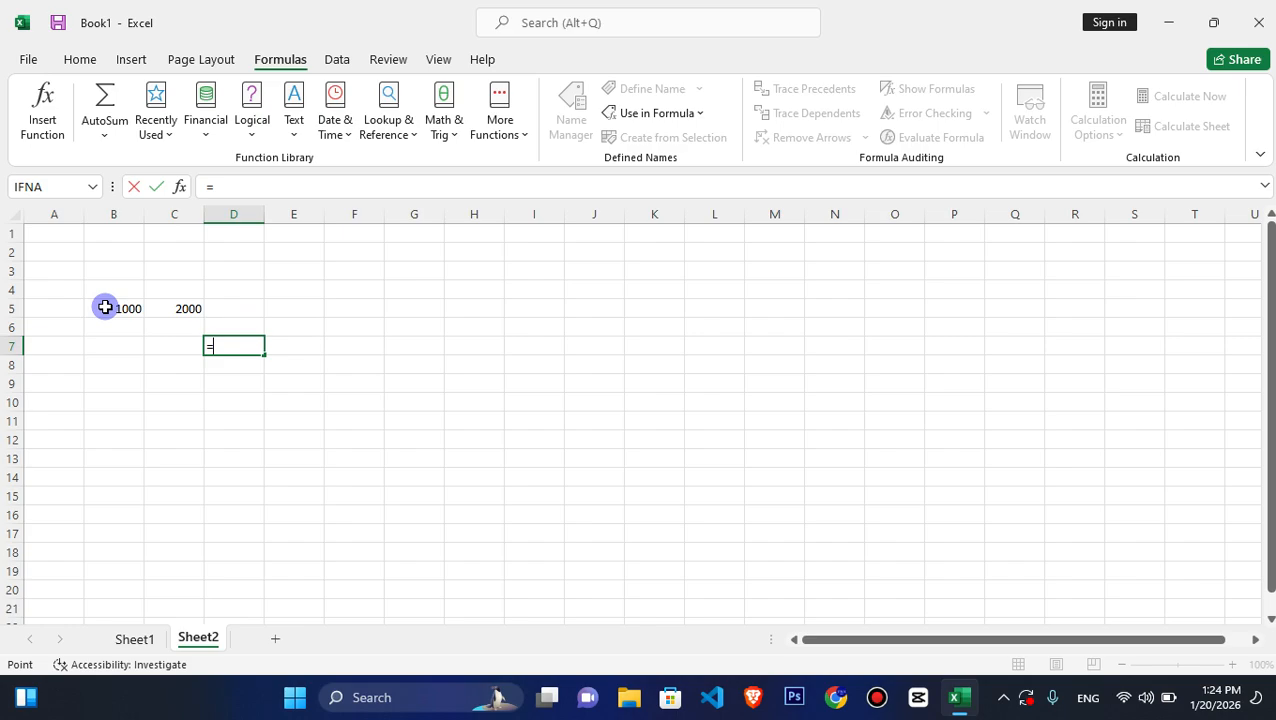
click(105, 307)
text(+)
click(190, 308)
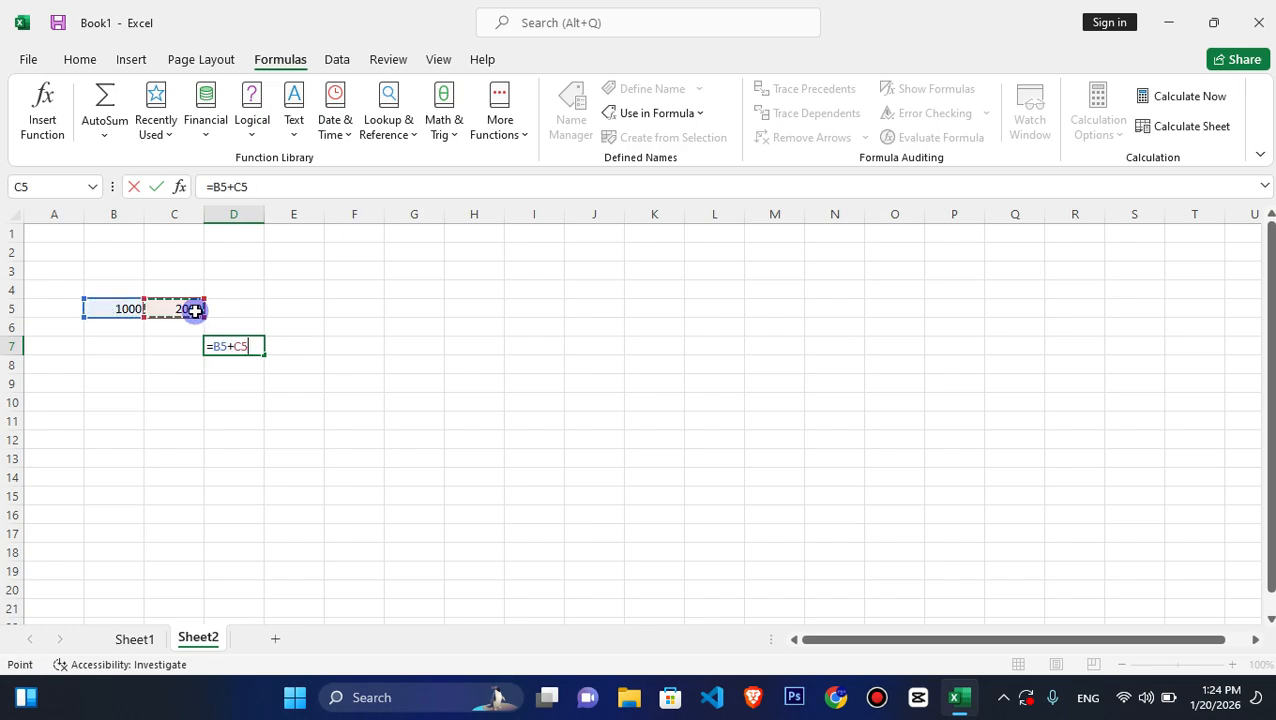
key(Return)
click(243, 347)
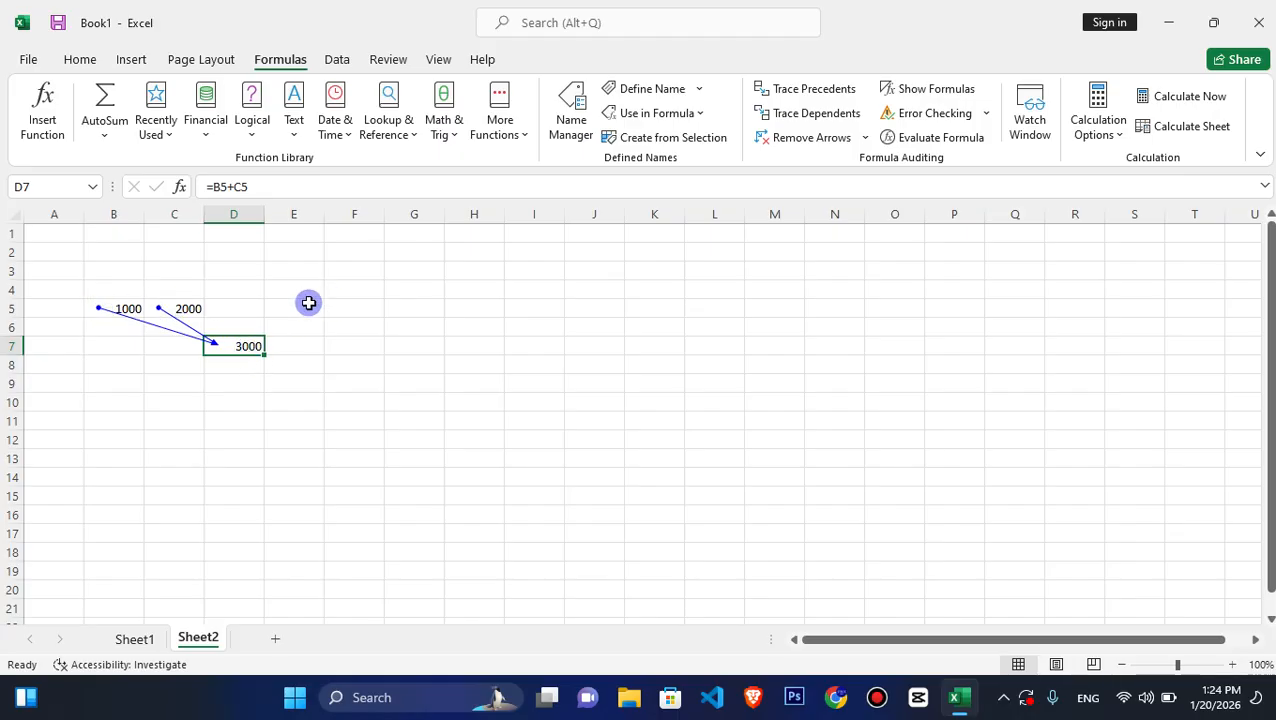
- Try to trace the dependents of the formula cell D7 on Sheet2 after checking the source cells B5 and C5
click(108, 305)
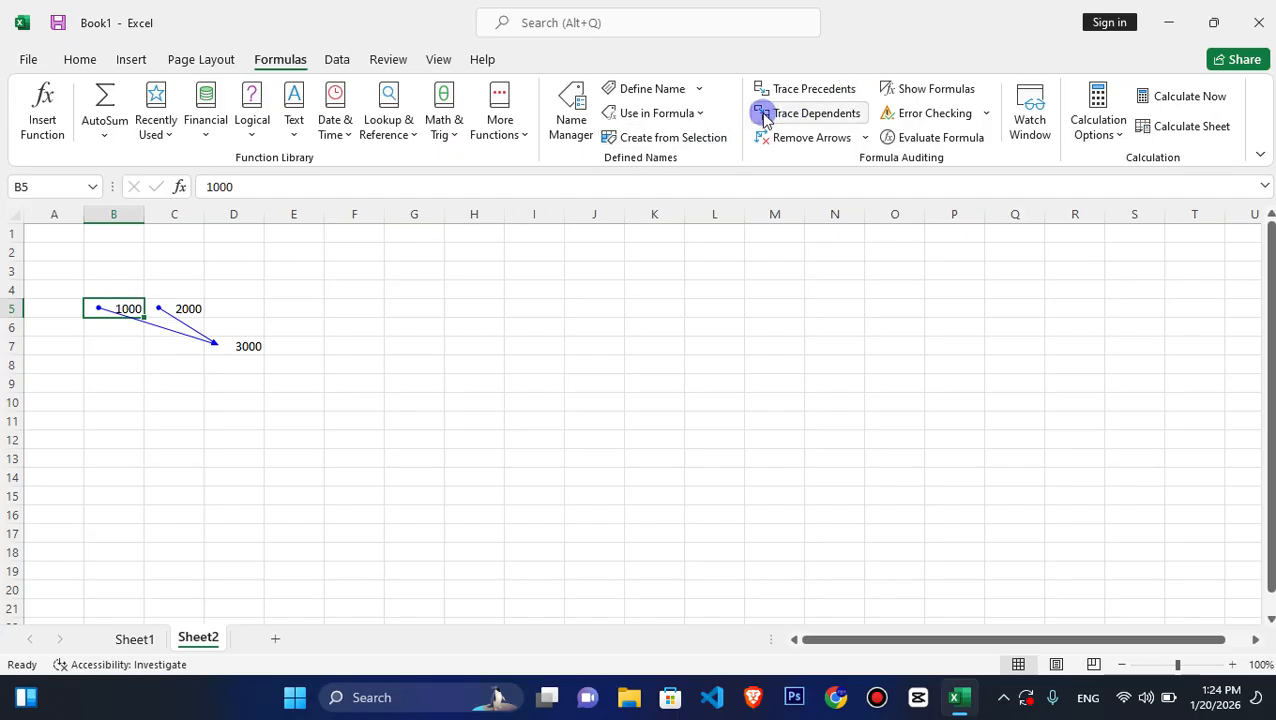
click(178, 312)
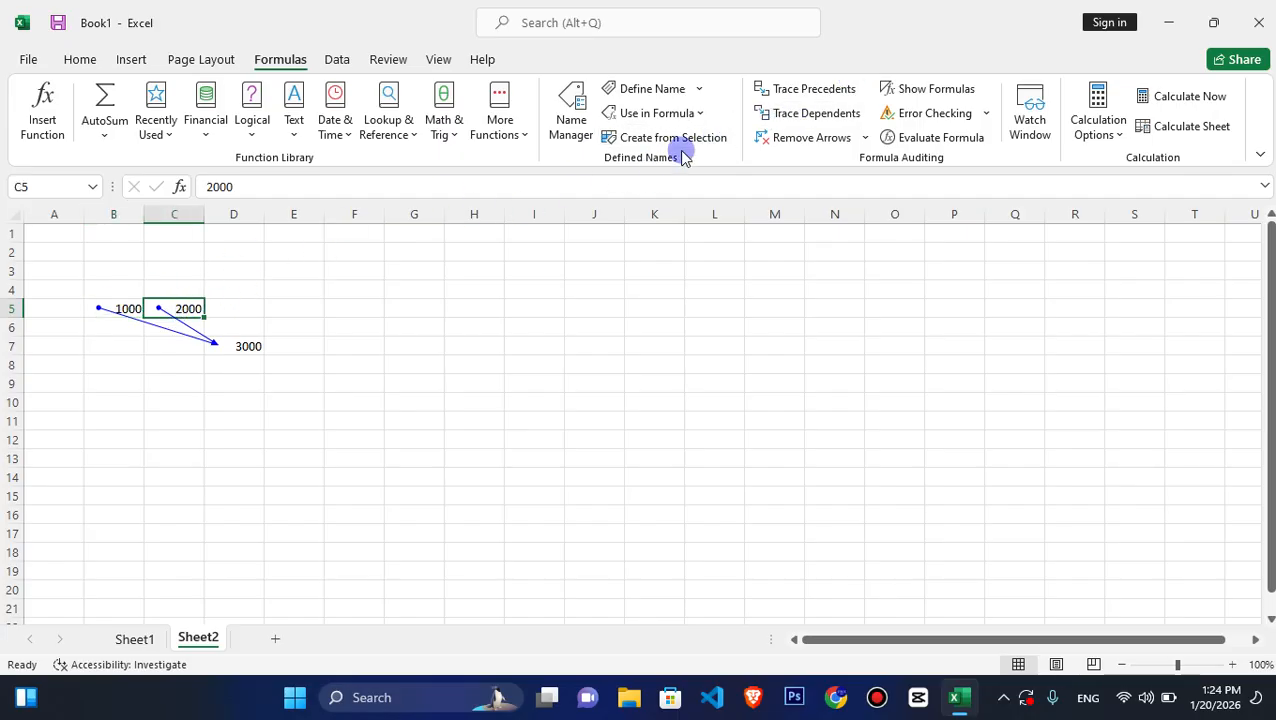
click(243, 346)
click(828, 116)
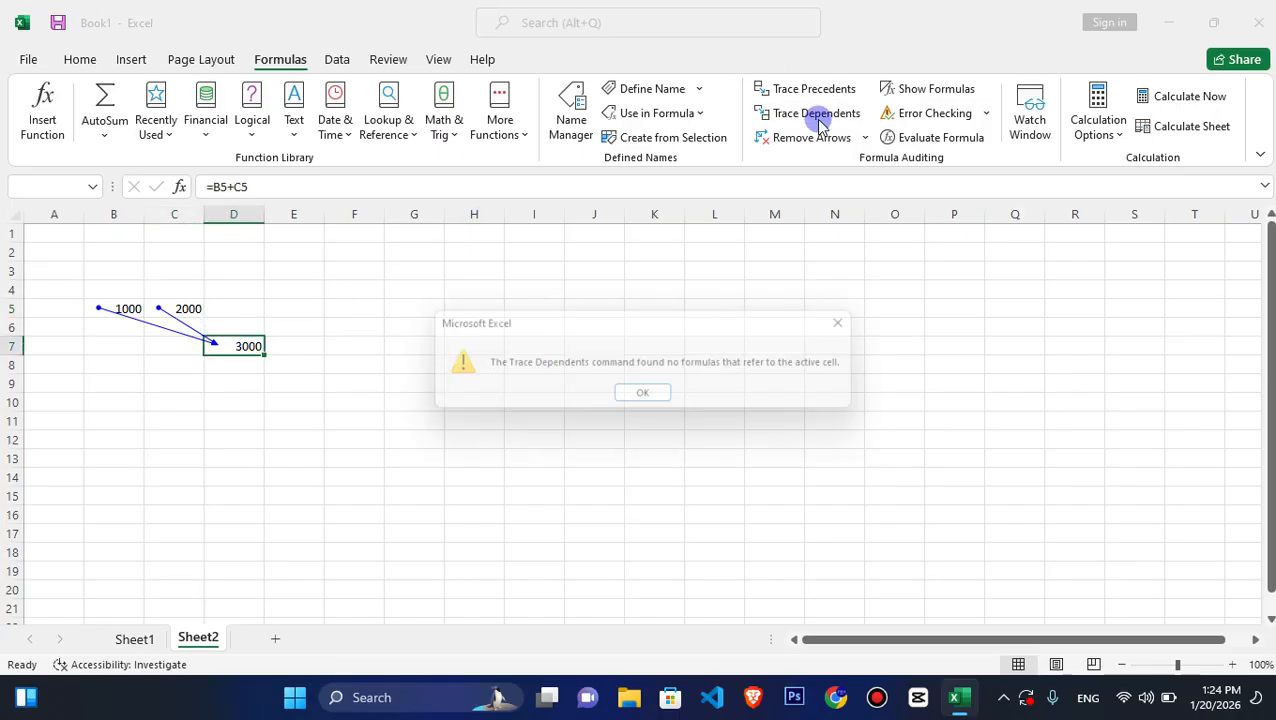
click(683, 400)
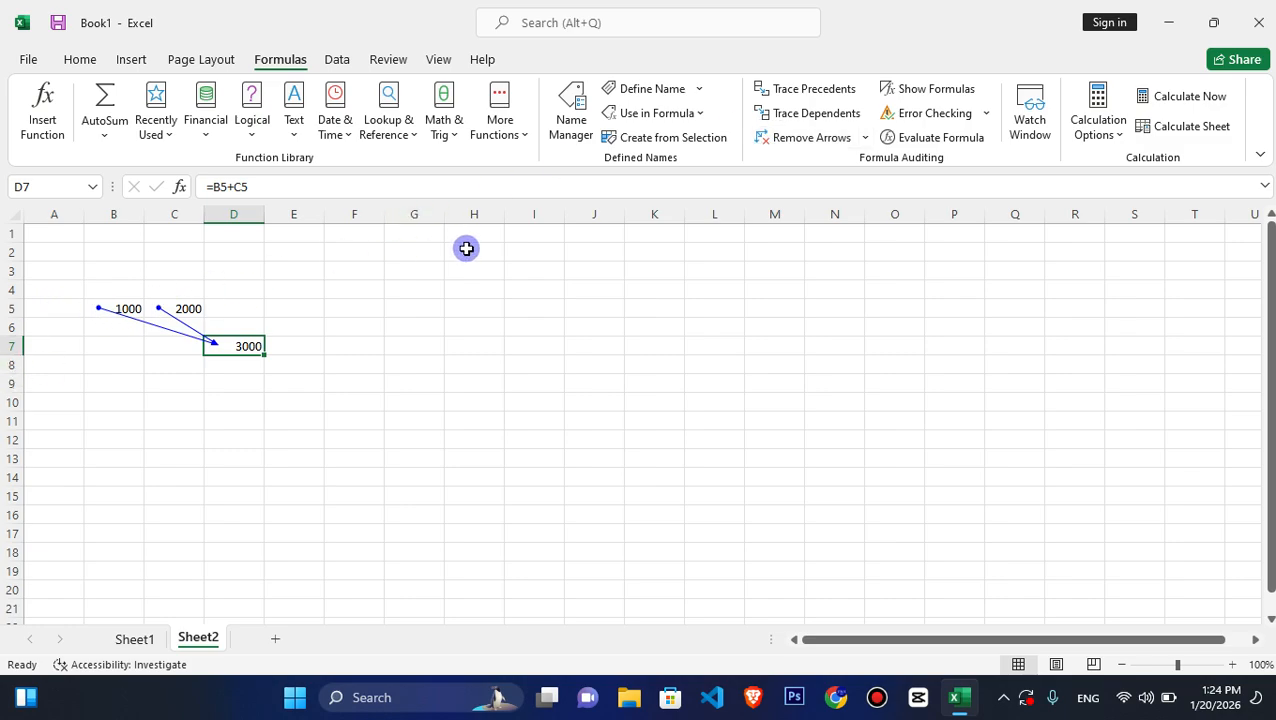
- Check the Fee range and both total formulas on Sheet1 and remove all trace arrows from the sheet
click(134, 638)
drag(199, 262, 210, 468)
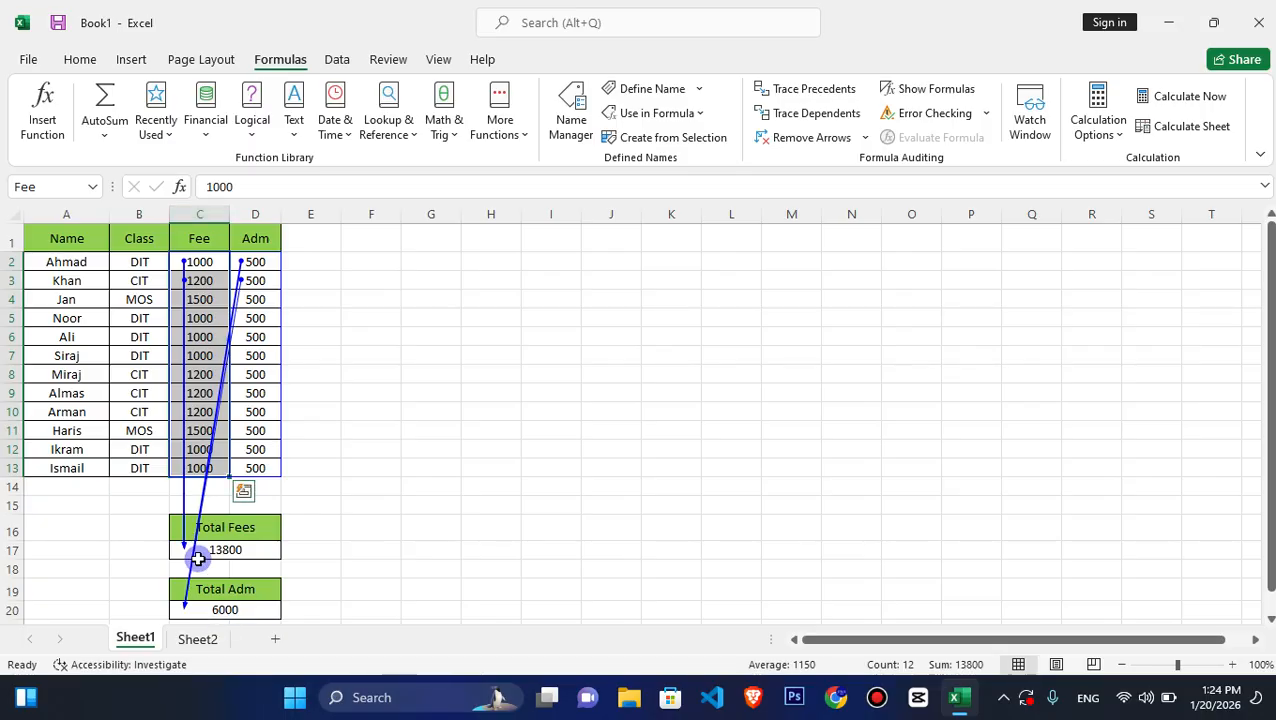
click(212, 550)
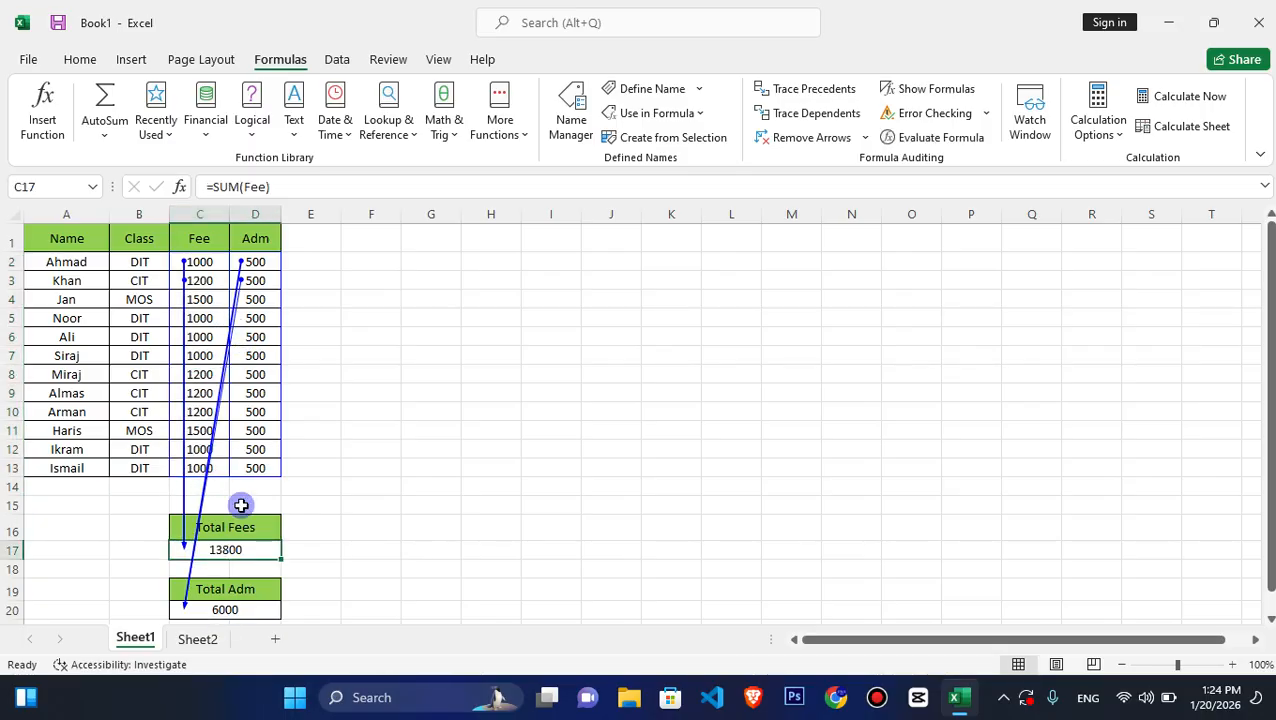
click(222, 610)
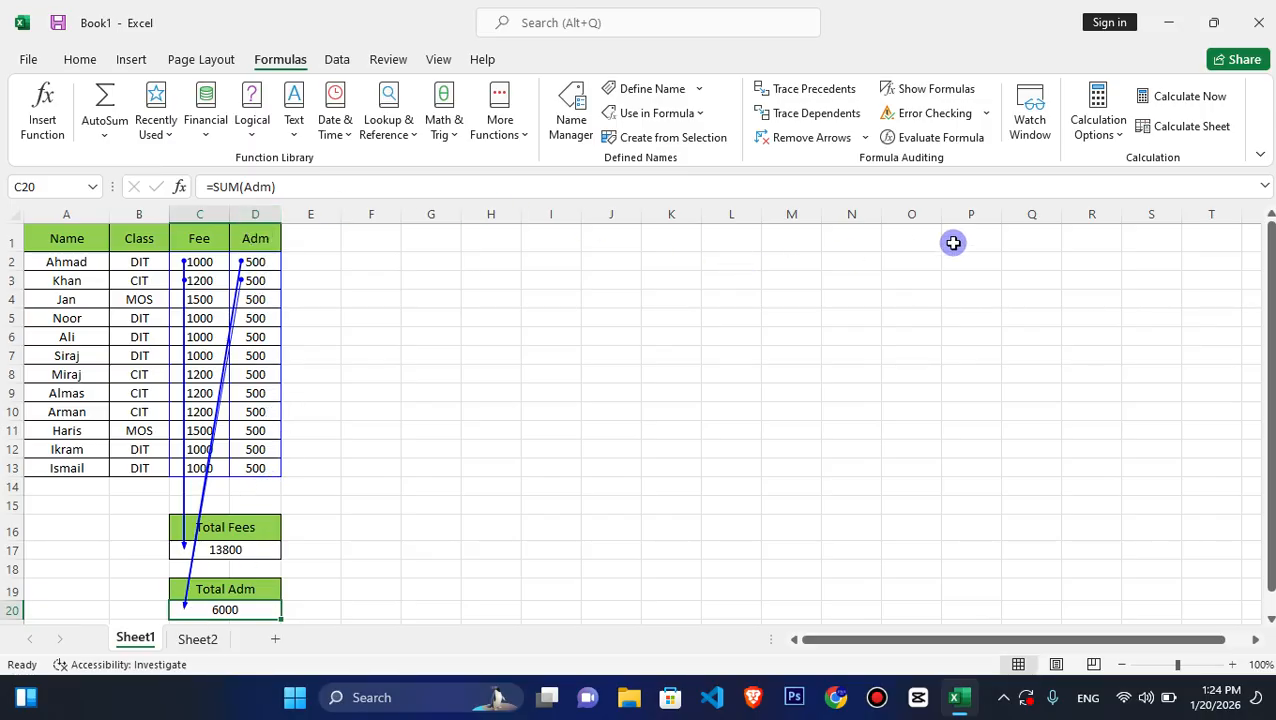
click(865, 139)
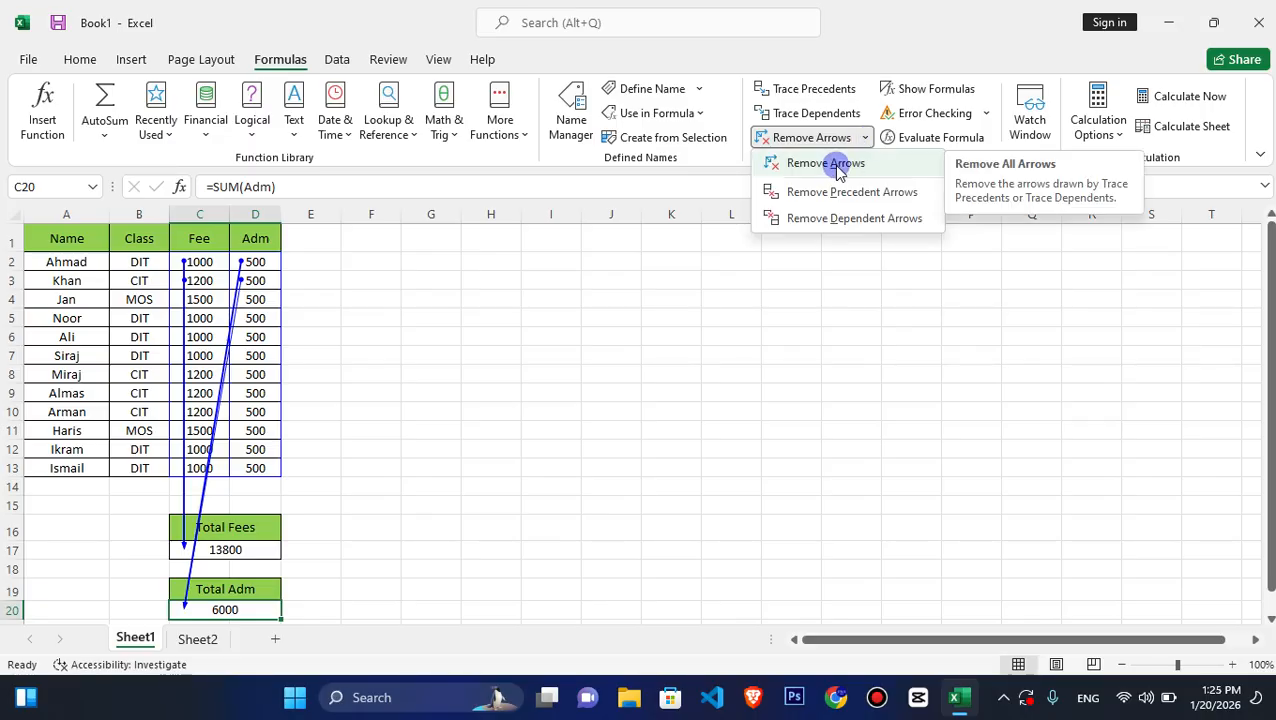
click(826, 164)
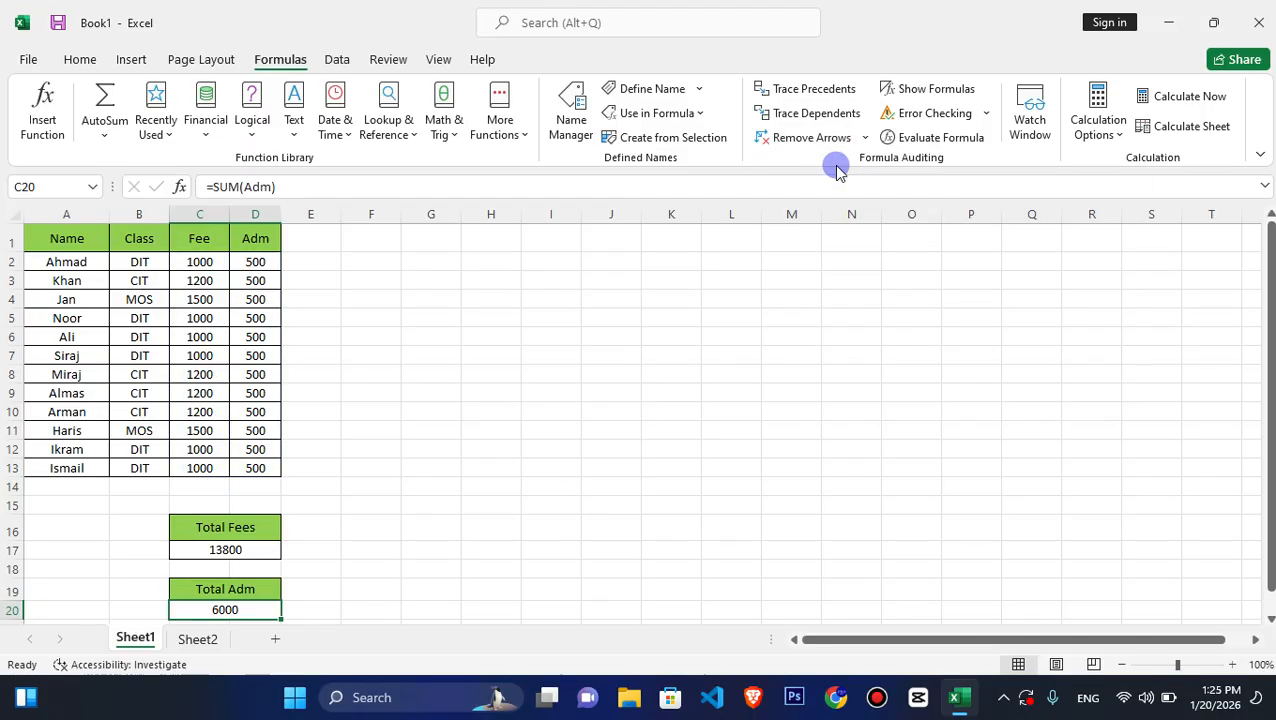
- Trace the precedents of the Total Fees formula in C17 and the Total Adm formula in C20
click(193, 369)
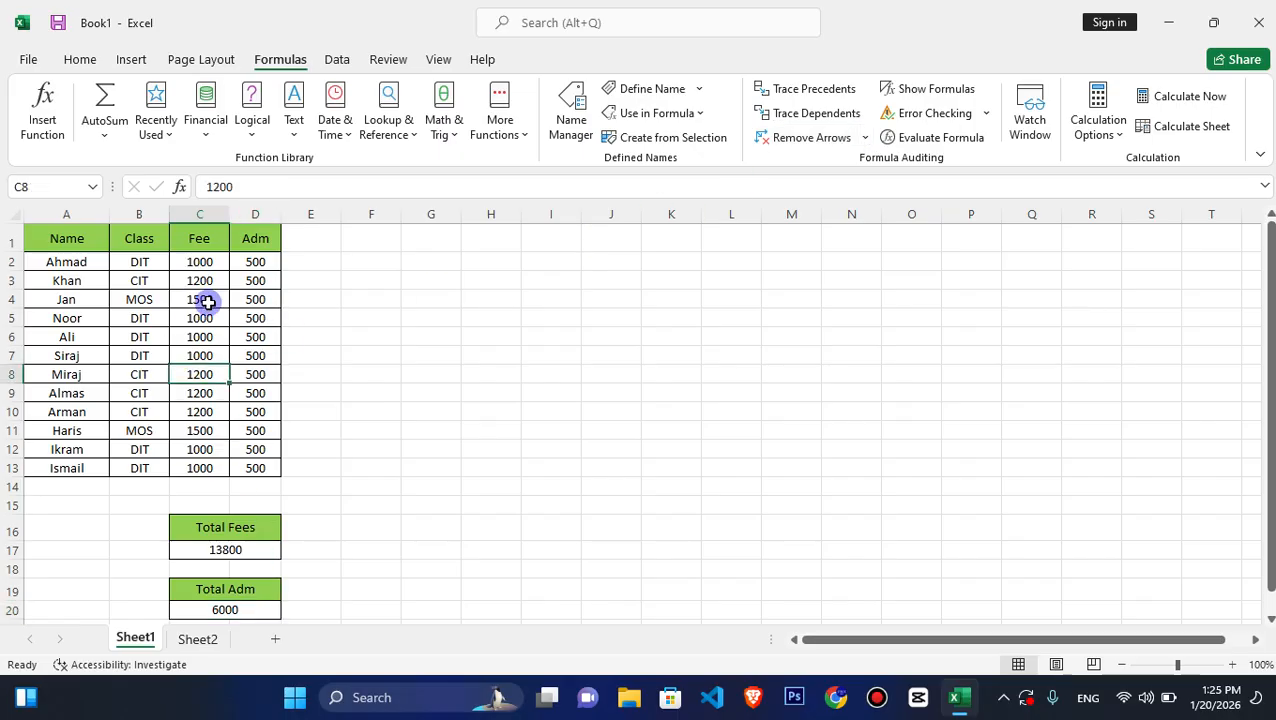
click(220, 550)
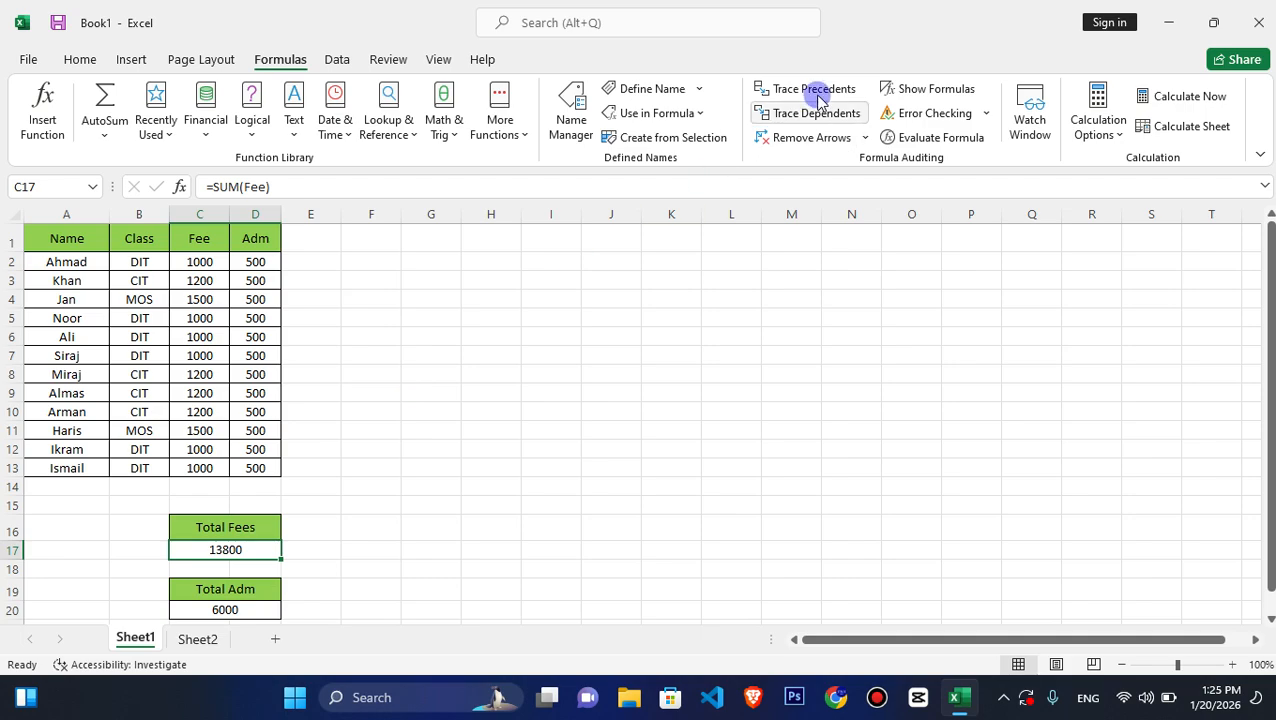
click(230, 610)
click(814, 89)
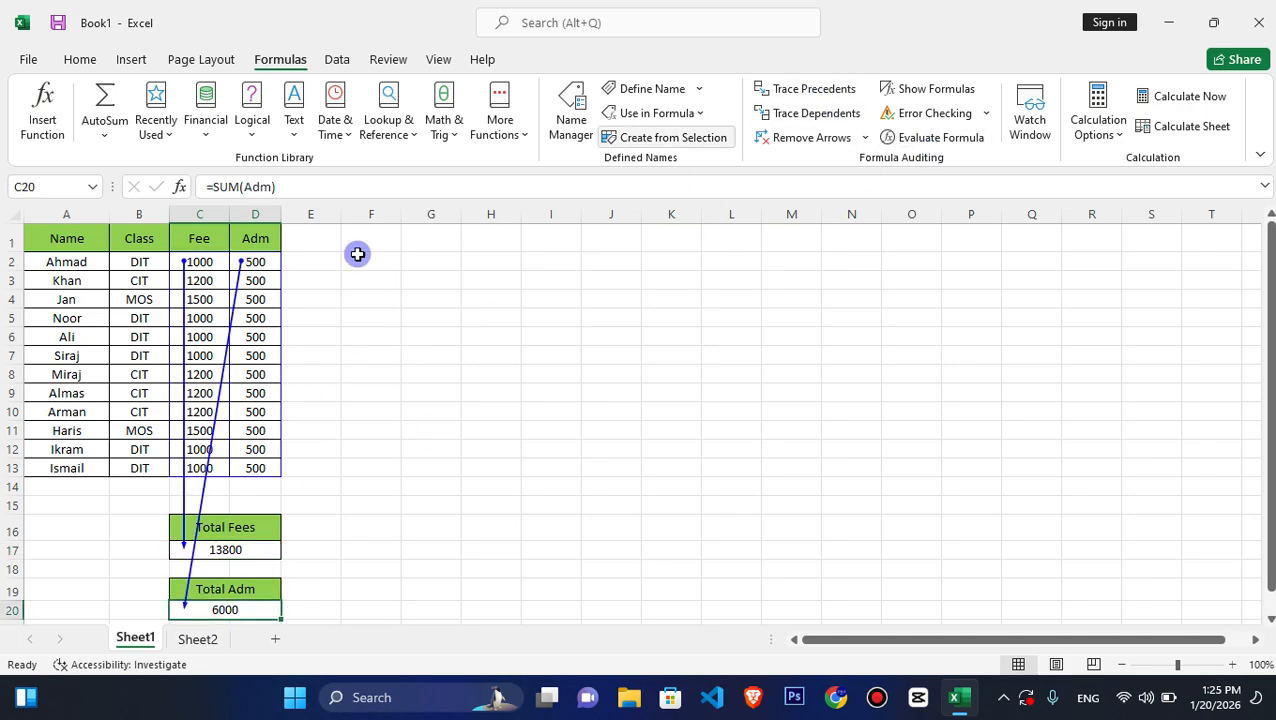
- Trace the dependents of the Fee value in C4 and the Adm value in D4
click(205, 299)
click(852, 112)
click(255, 299)
click(835, 113)
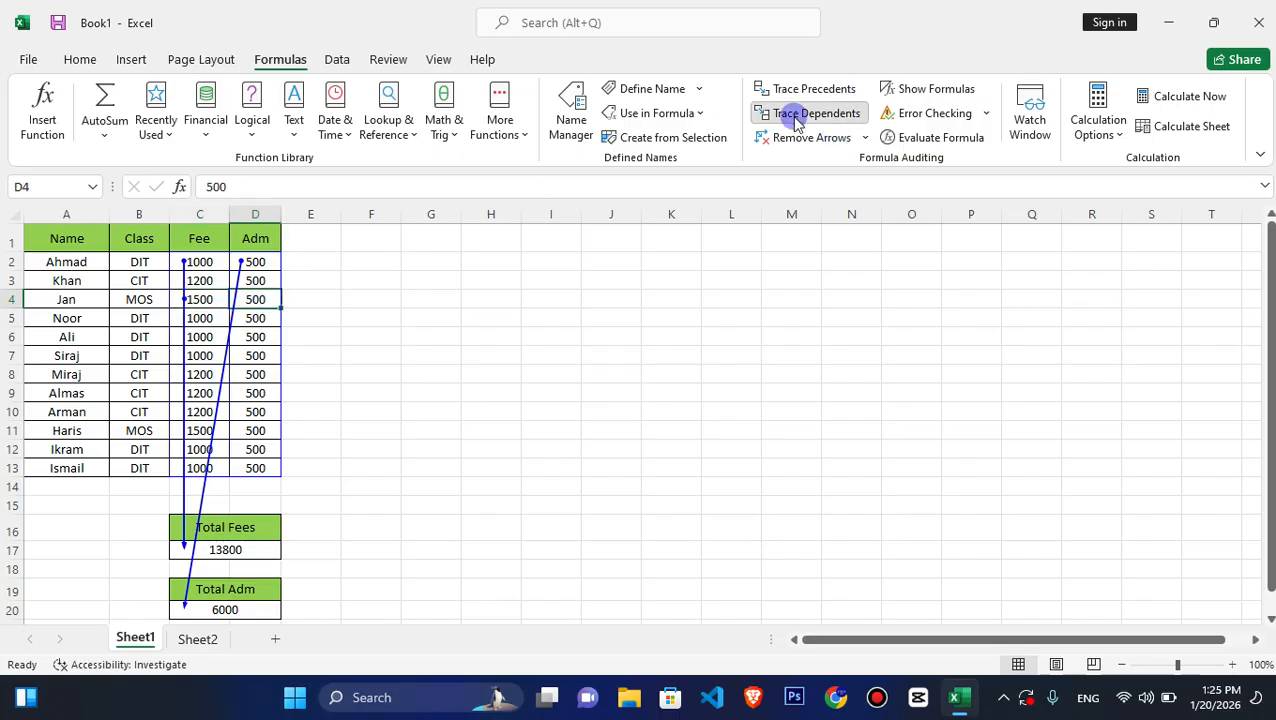
- Remove the precedent arrows from the Total Fees cell C17 and try removing dependent arrows from the same cell
click(232, 547)
click(864, 137)
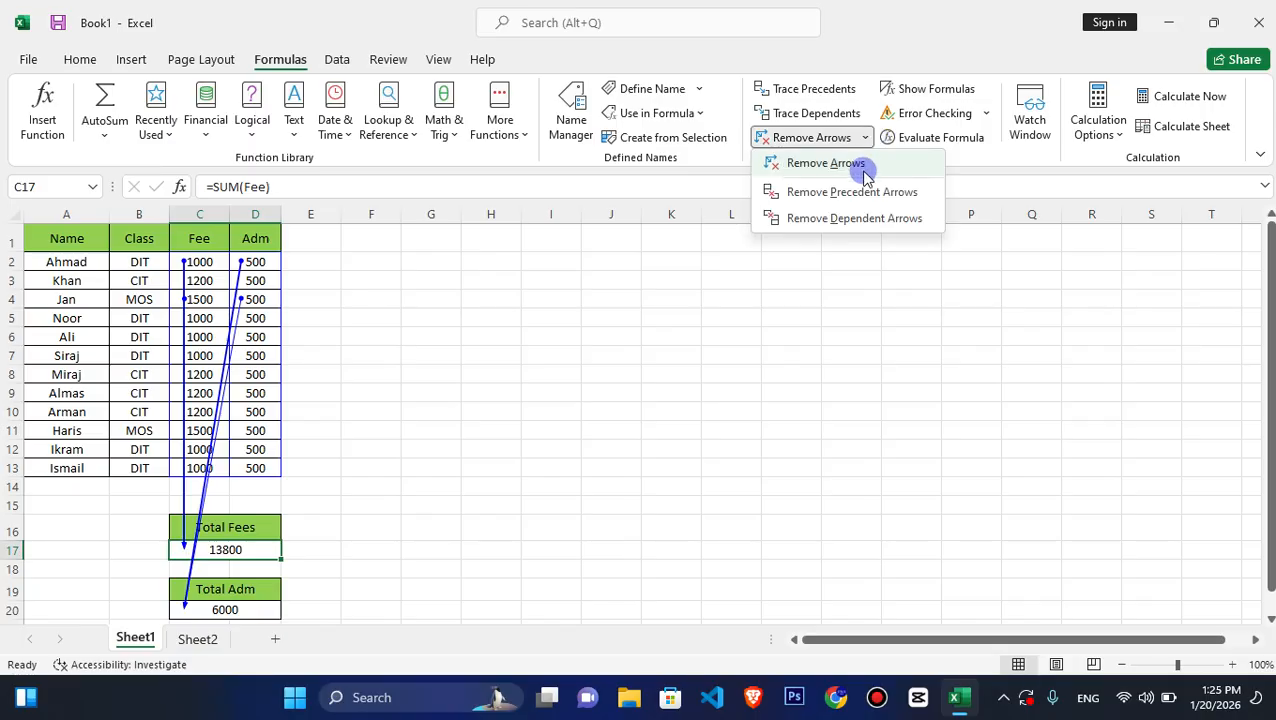
click(811, 194)
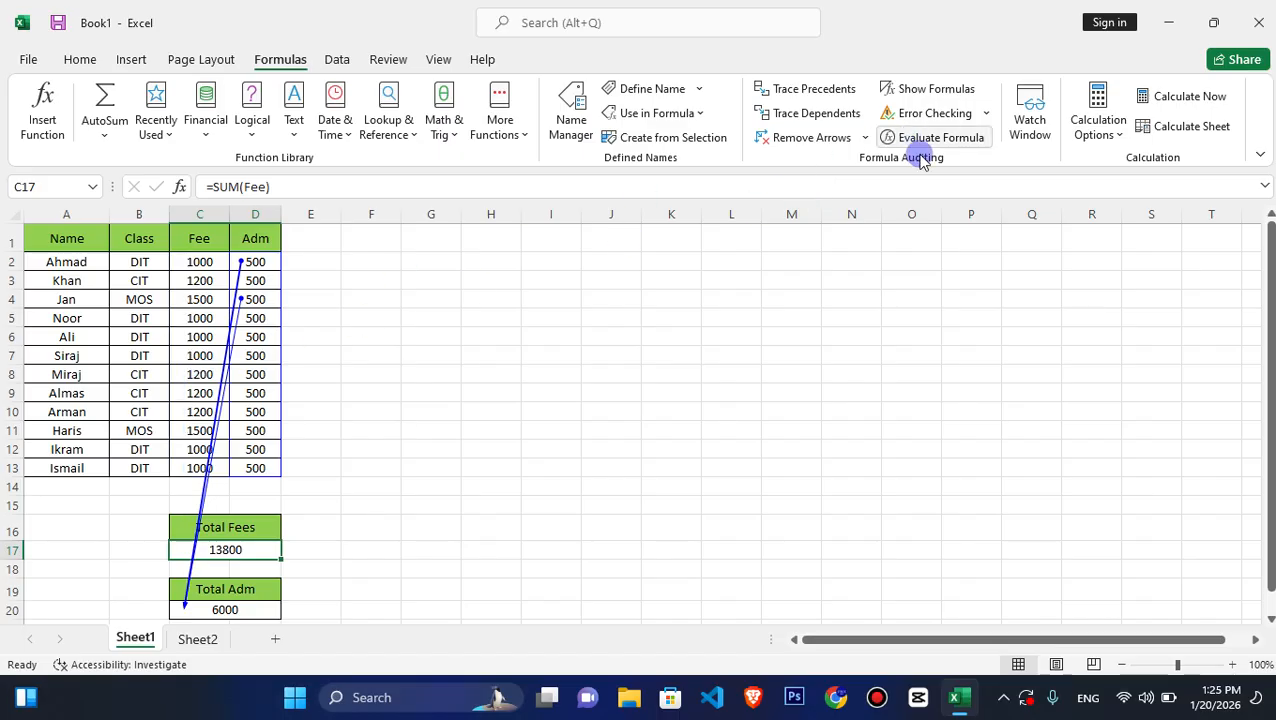
click(864, 137)
click(855, 218)
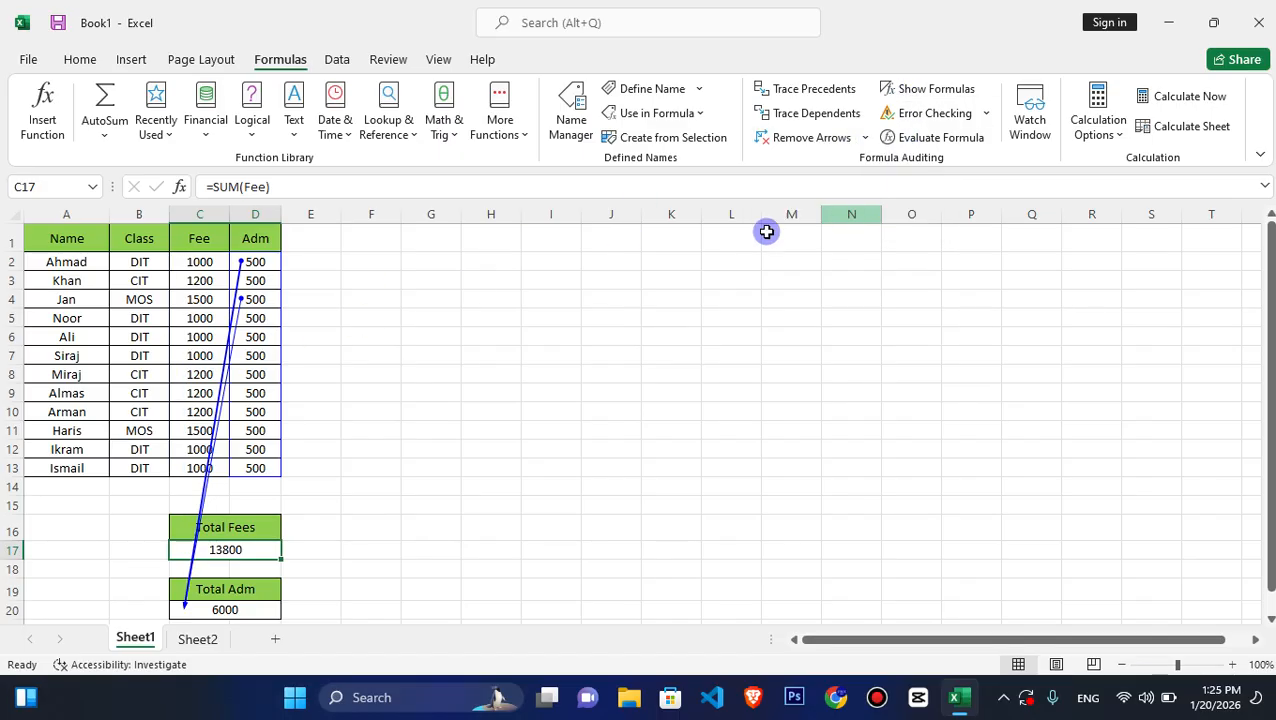
- Remove the dependent arrow from the Adm value in cell D4
click(255, 315)
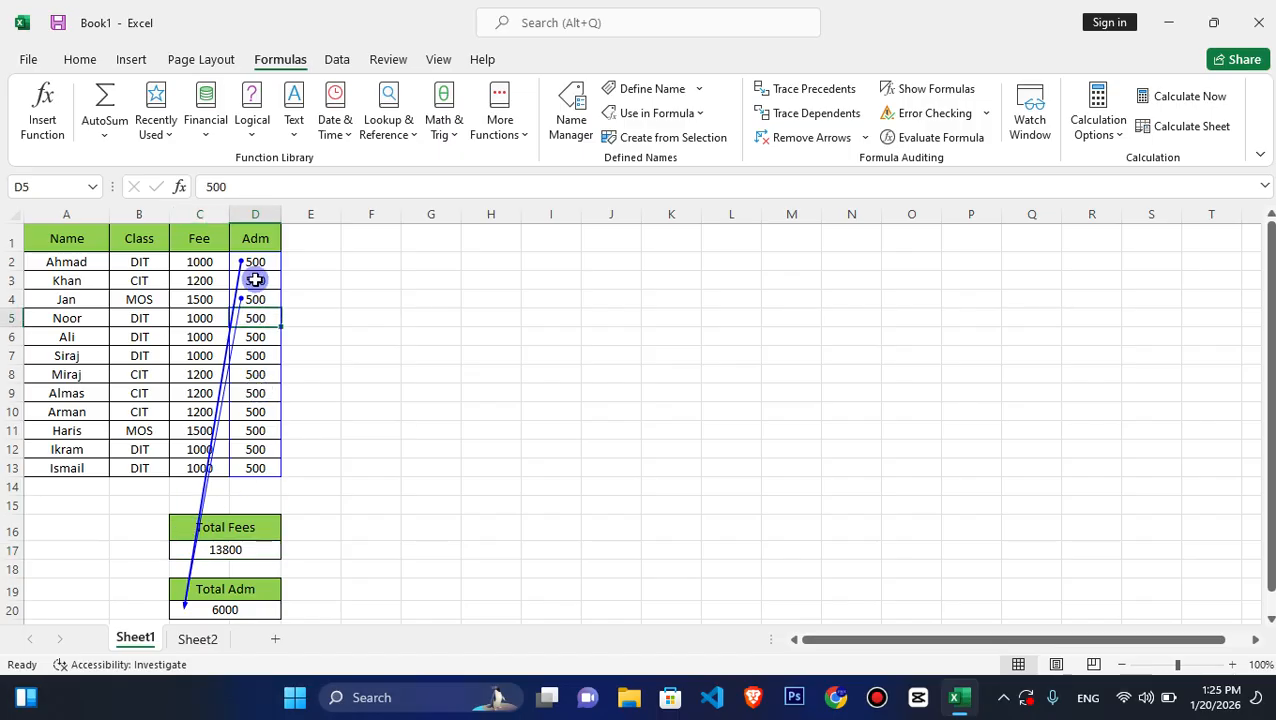
click(250, 281)
click(252, 297)
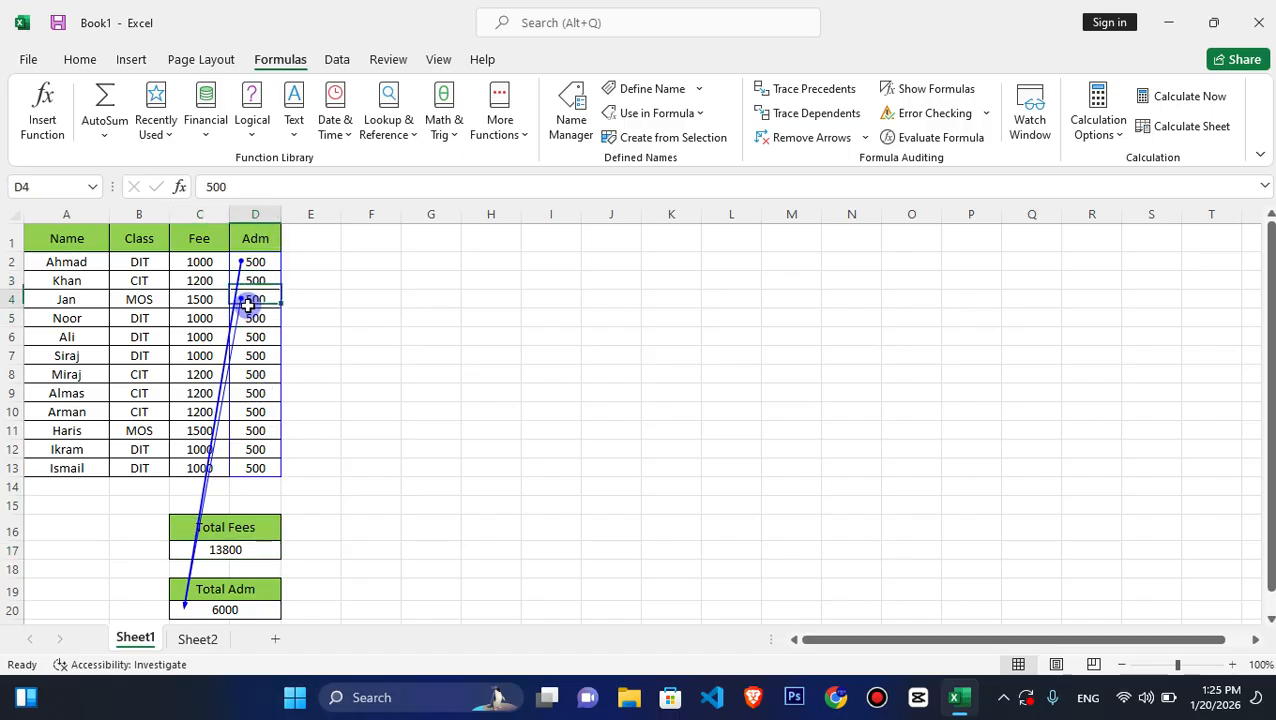
click(864, 137)
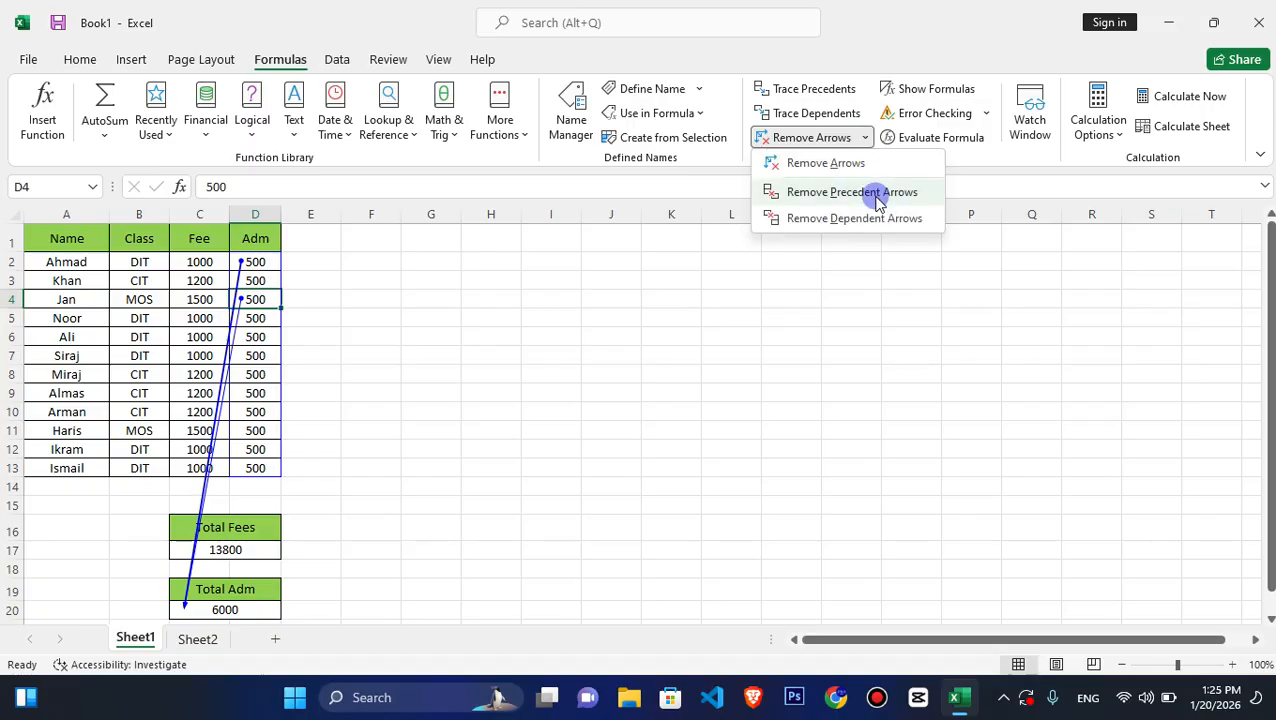
click(871, 212)
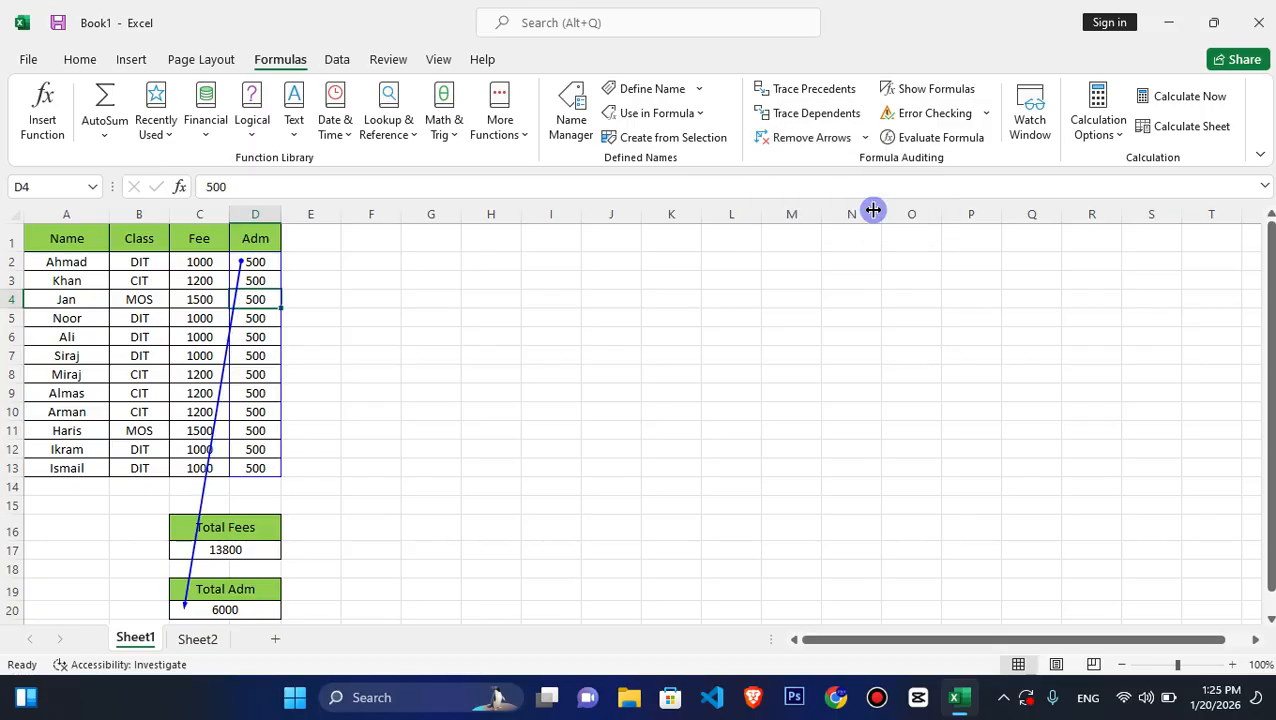
- Try to remove the remaining precedent arrow from the Adm cells D4 and D2
click(865, 137)
click(825, 190)
click(252, 264)
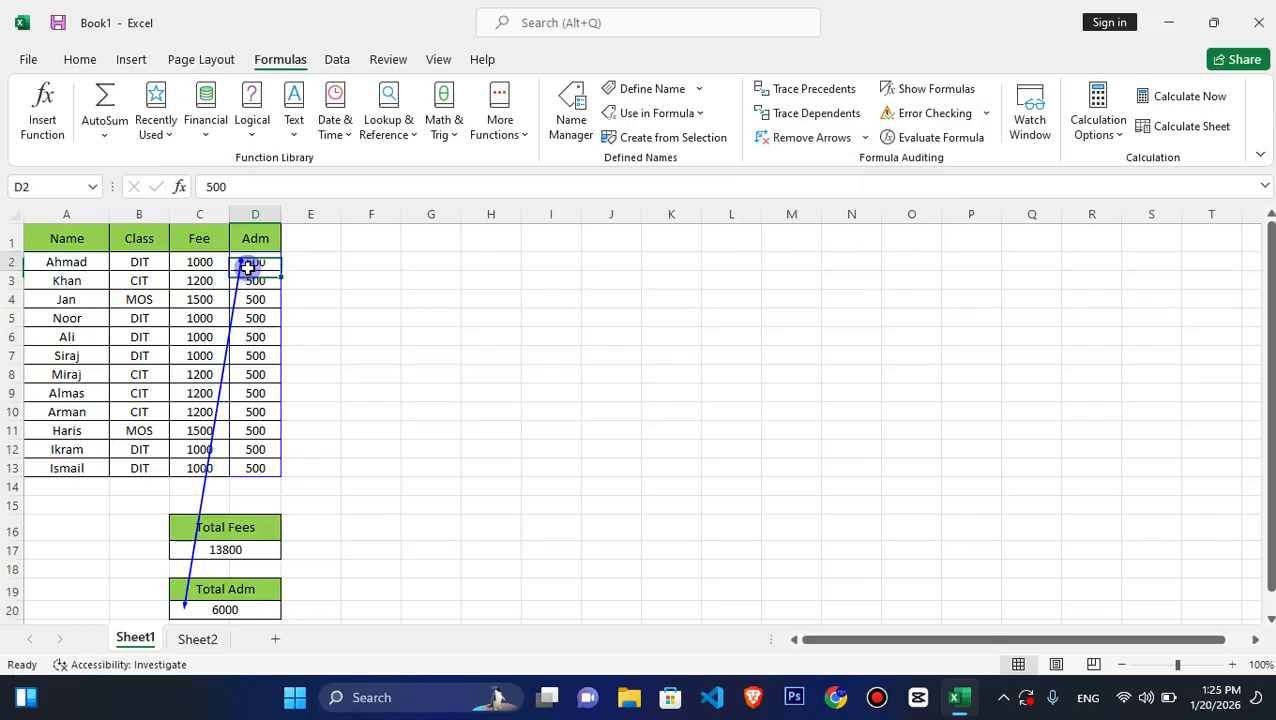
click(864, 137)
click(843, 191)
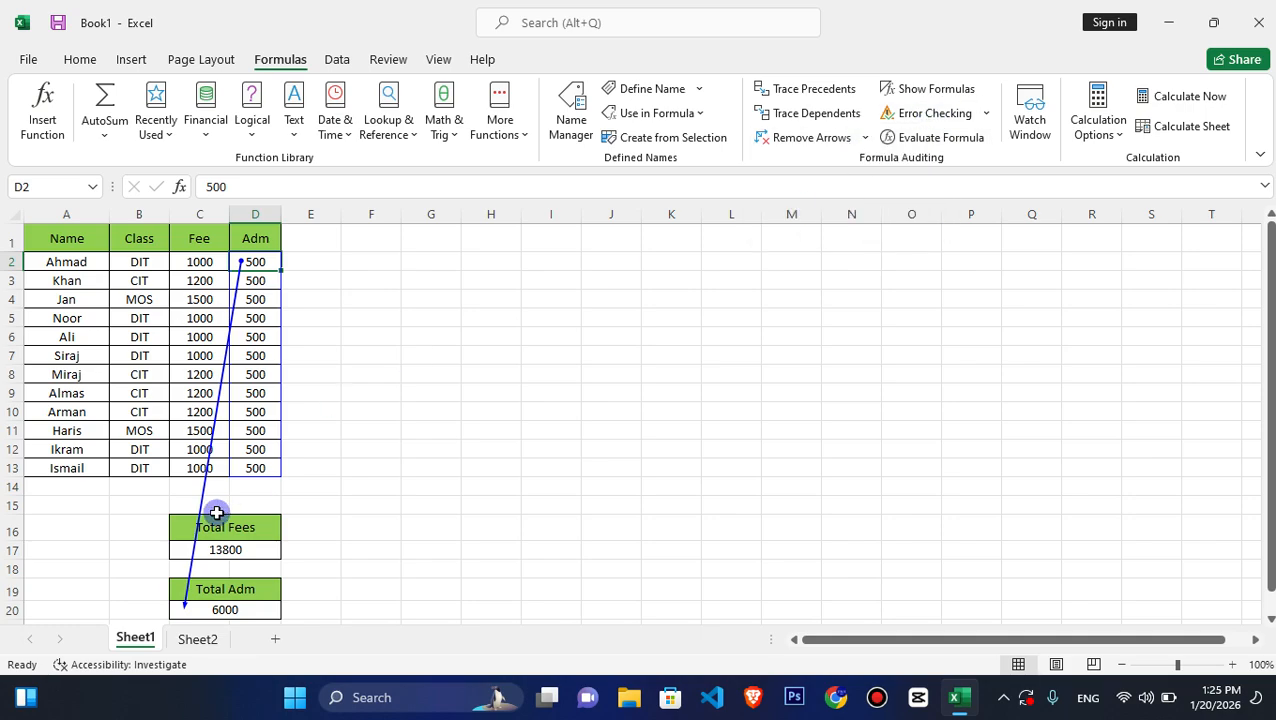
- Remove the precedent arrows from the Total Adm formula in cell C20
click(220, 550)
click(207, 610)
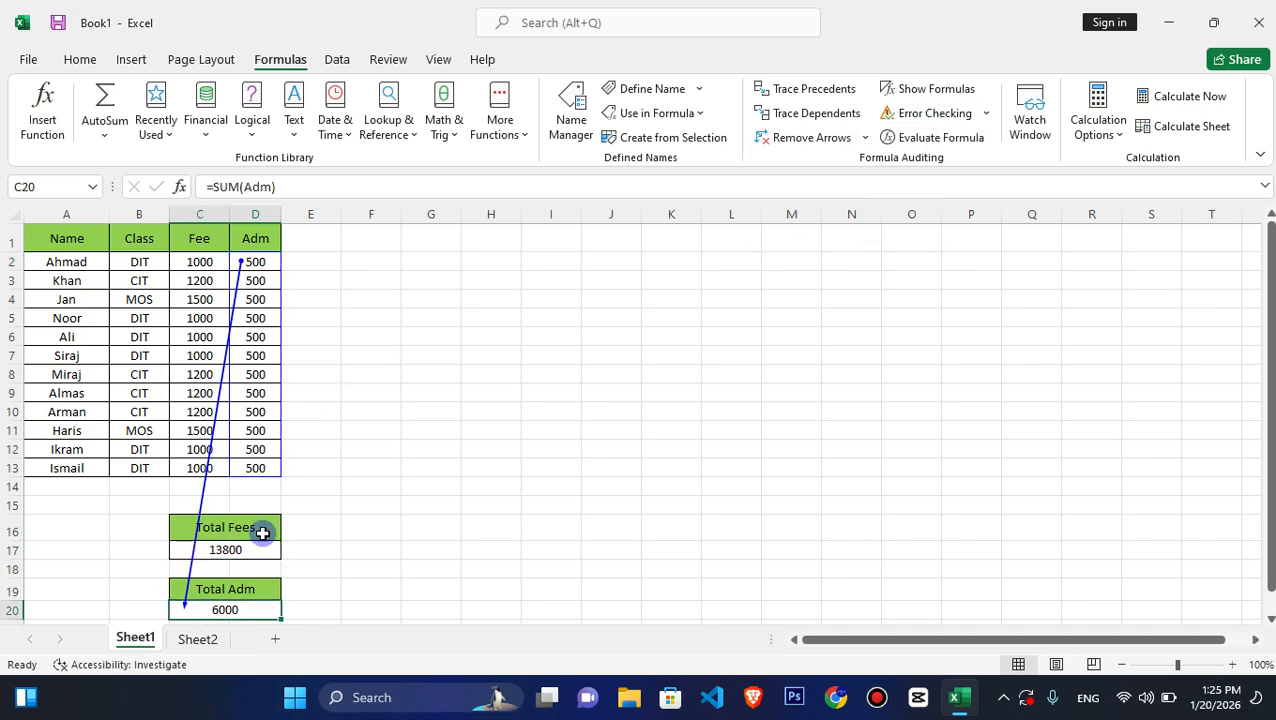
click(864, 137)
click(852, 191)
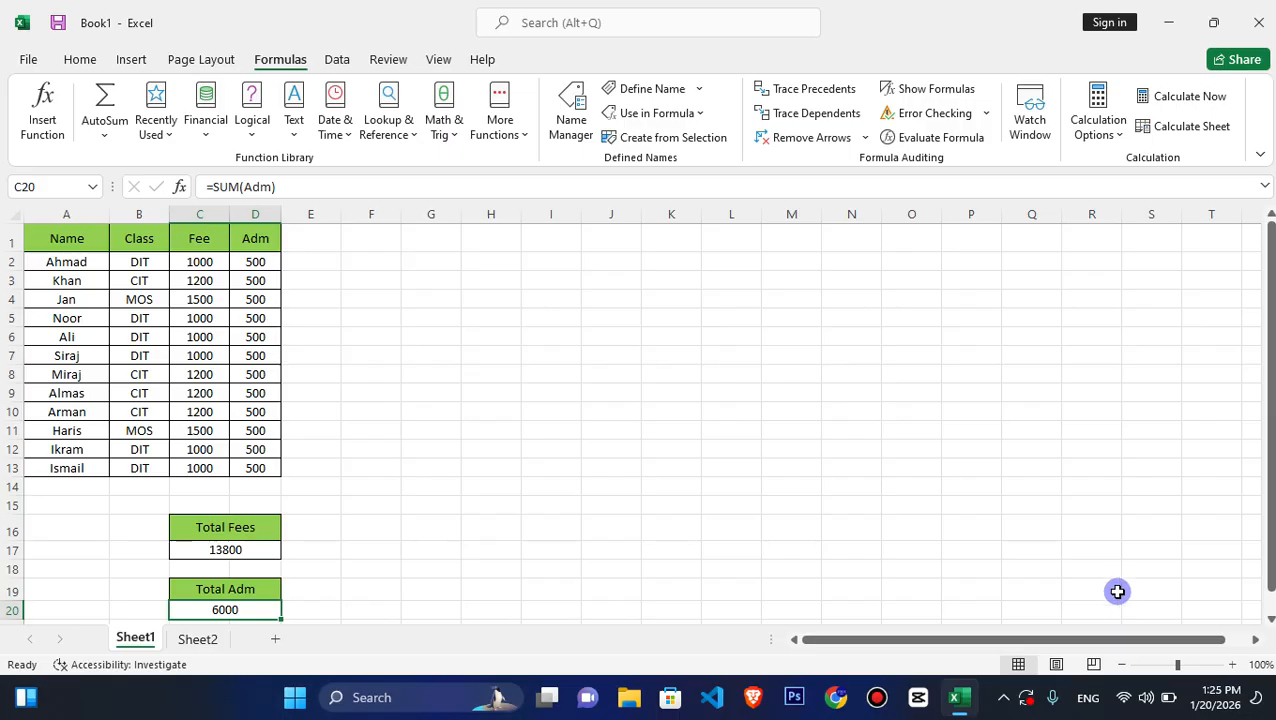
- Show formulas instead of results on Sheet1, check C17 and C20, and do the same on Sheet2
click(1121, 664)
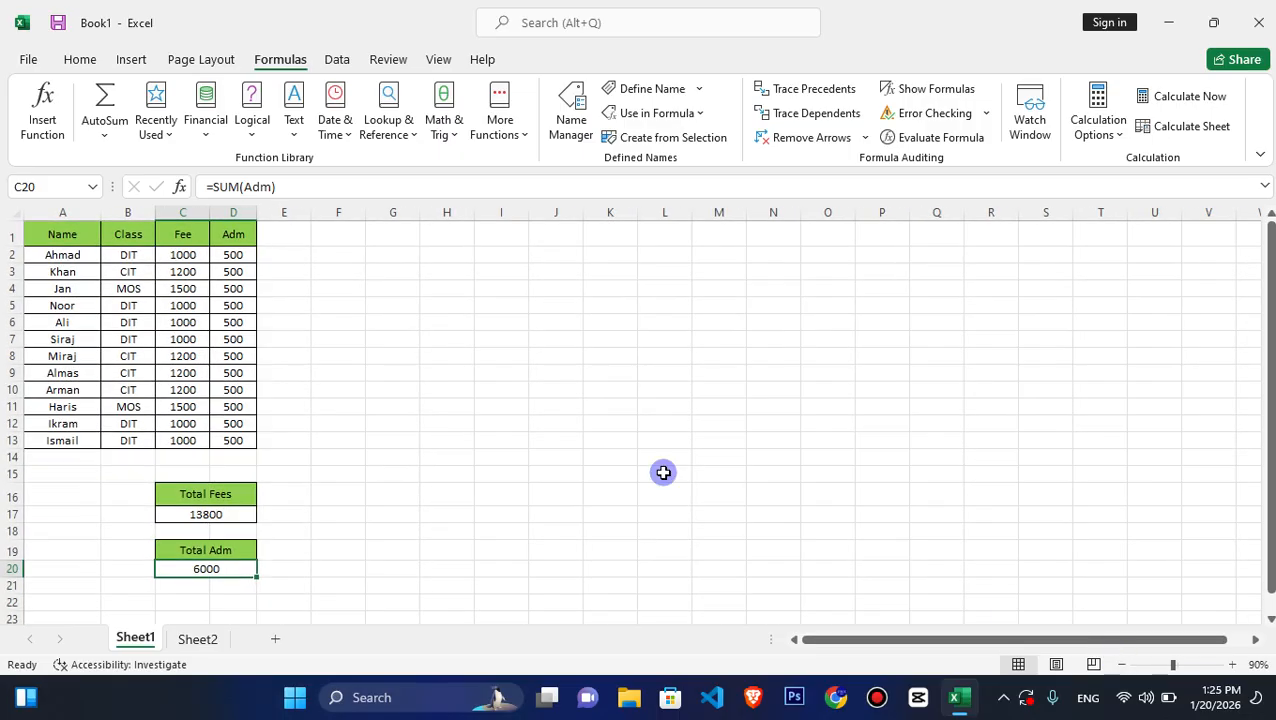
click(921, 90)
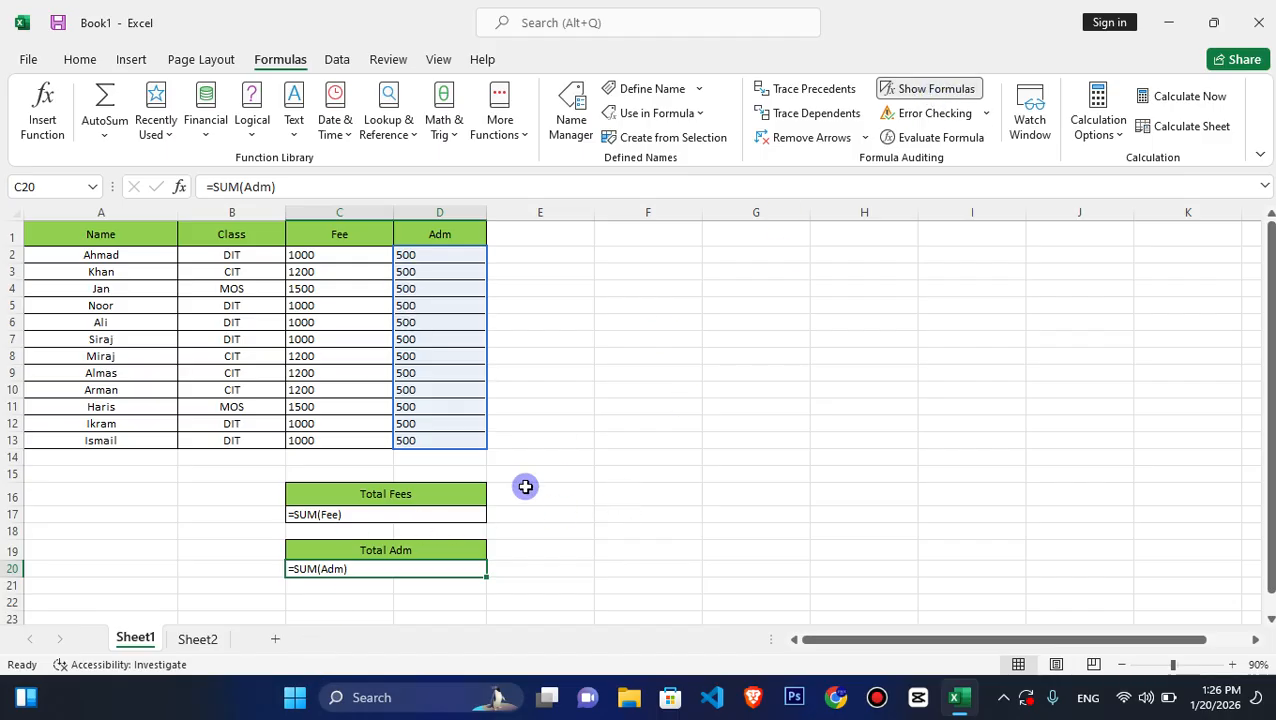
click(339, 513)
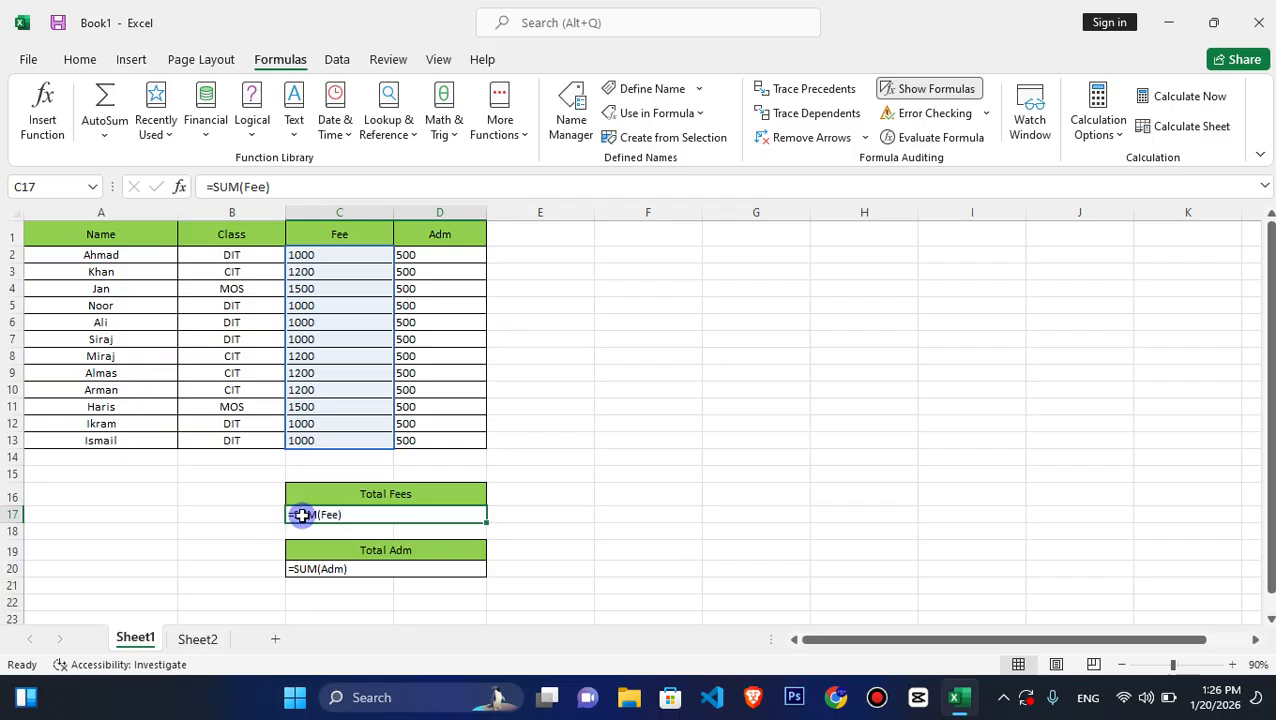
click(345, 569)
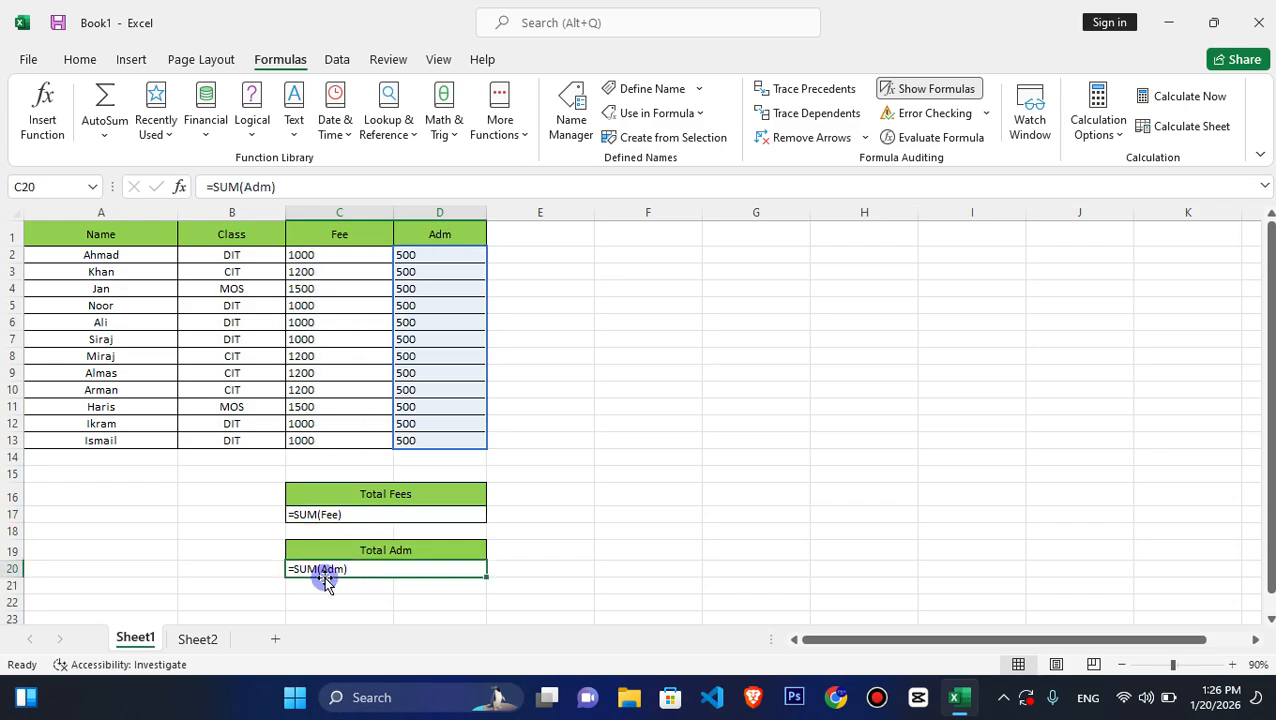
click(193, 637)
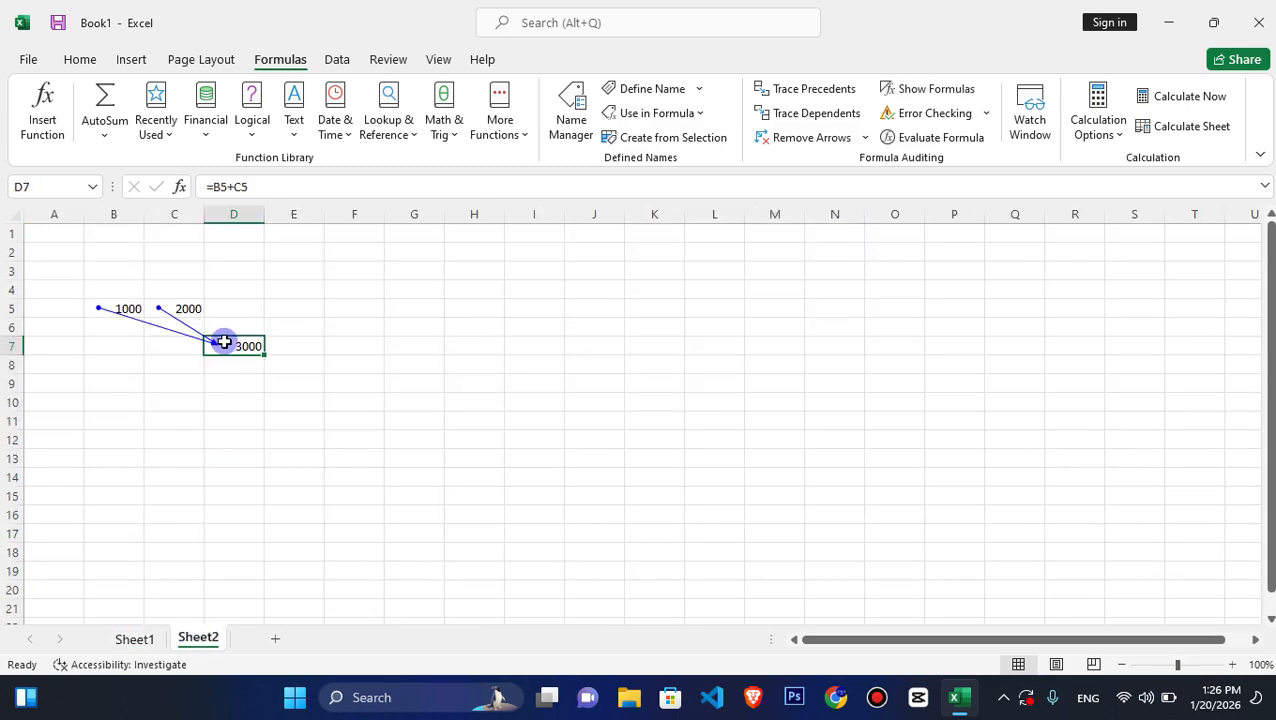
click(945, 88)
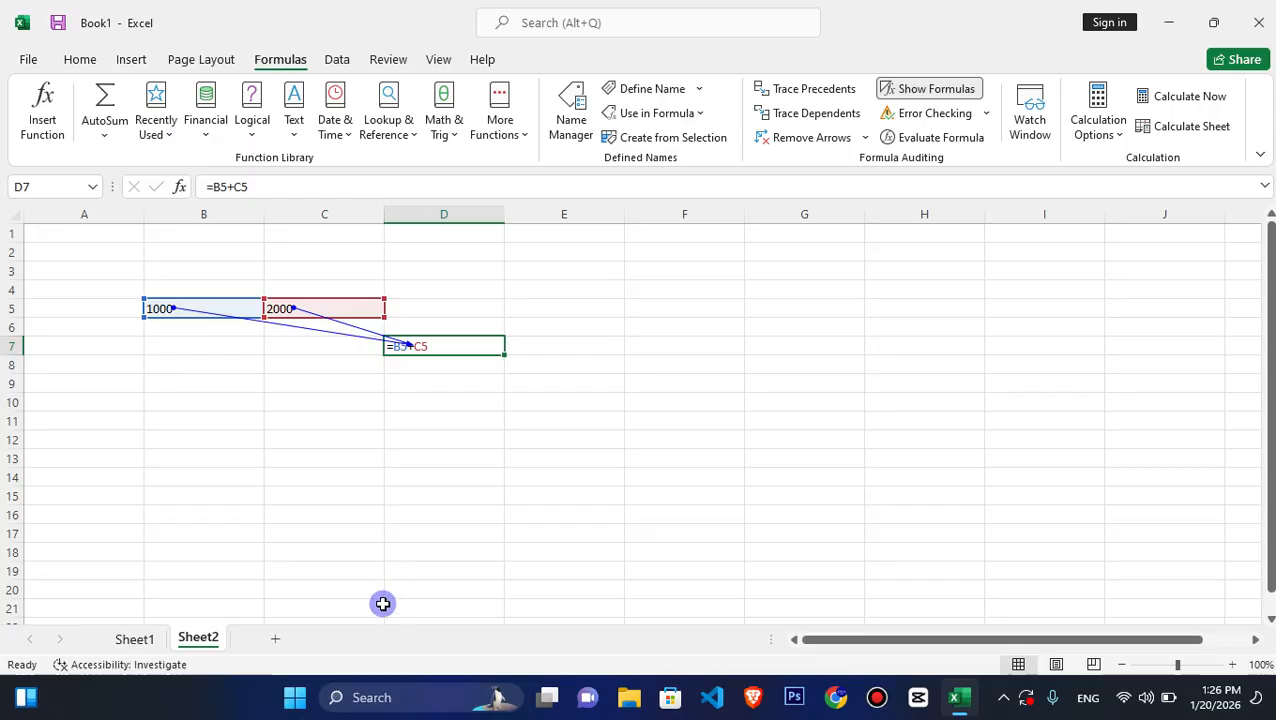
- Turn off the formula display on Sheet1 and Sheet2 so that both show results again
click(133, 640)
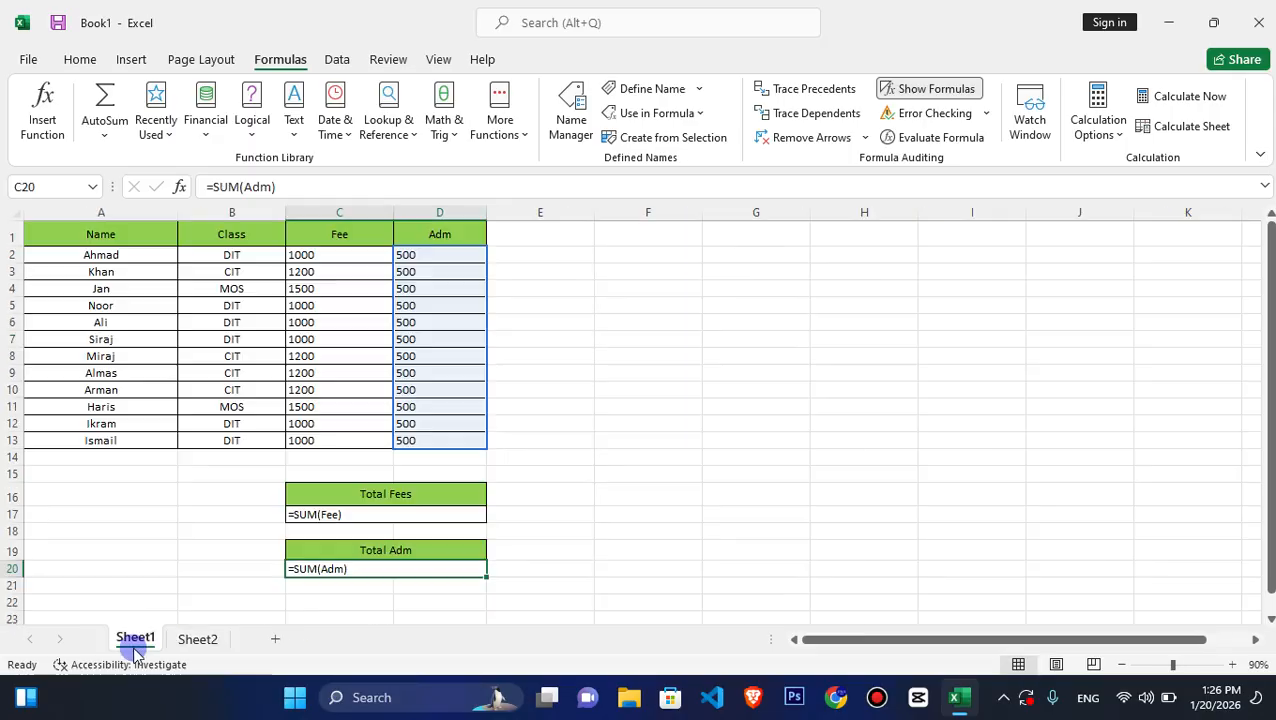
click(932, 89)
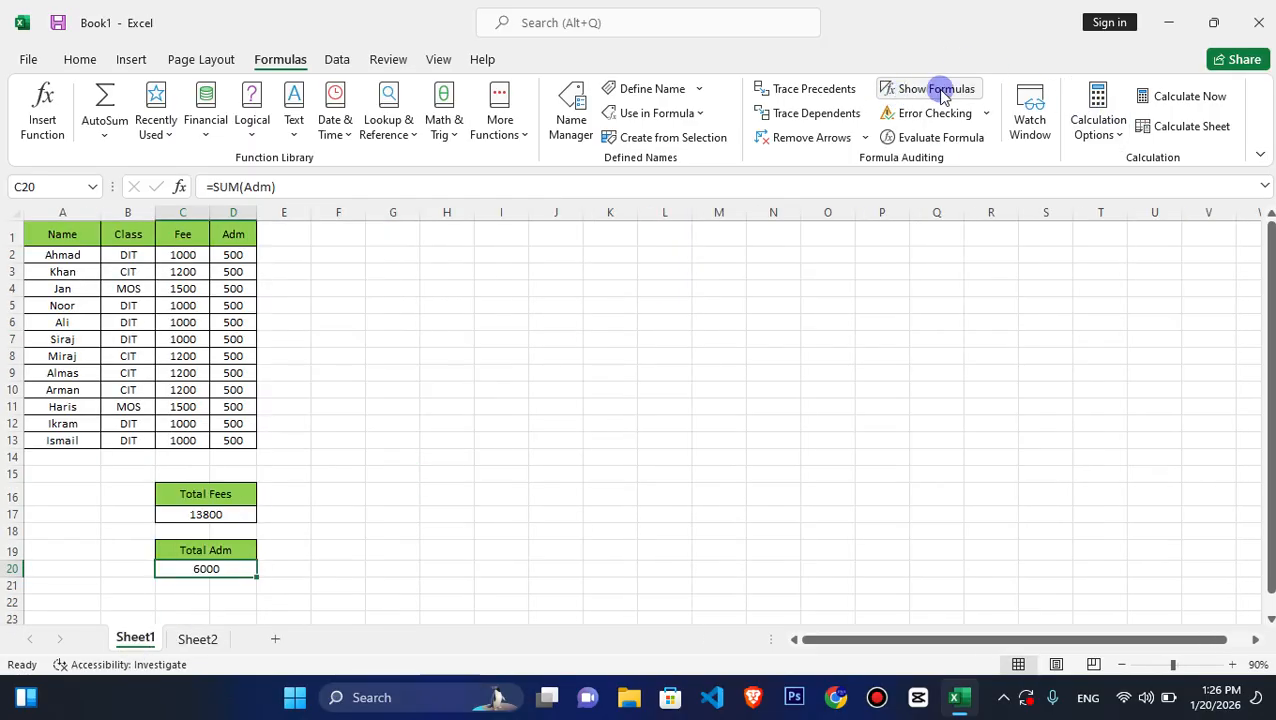
click(985, 116)
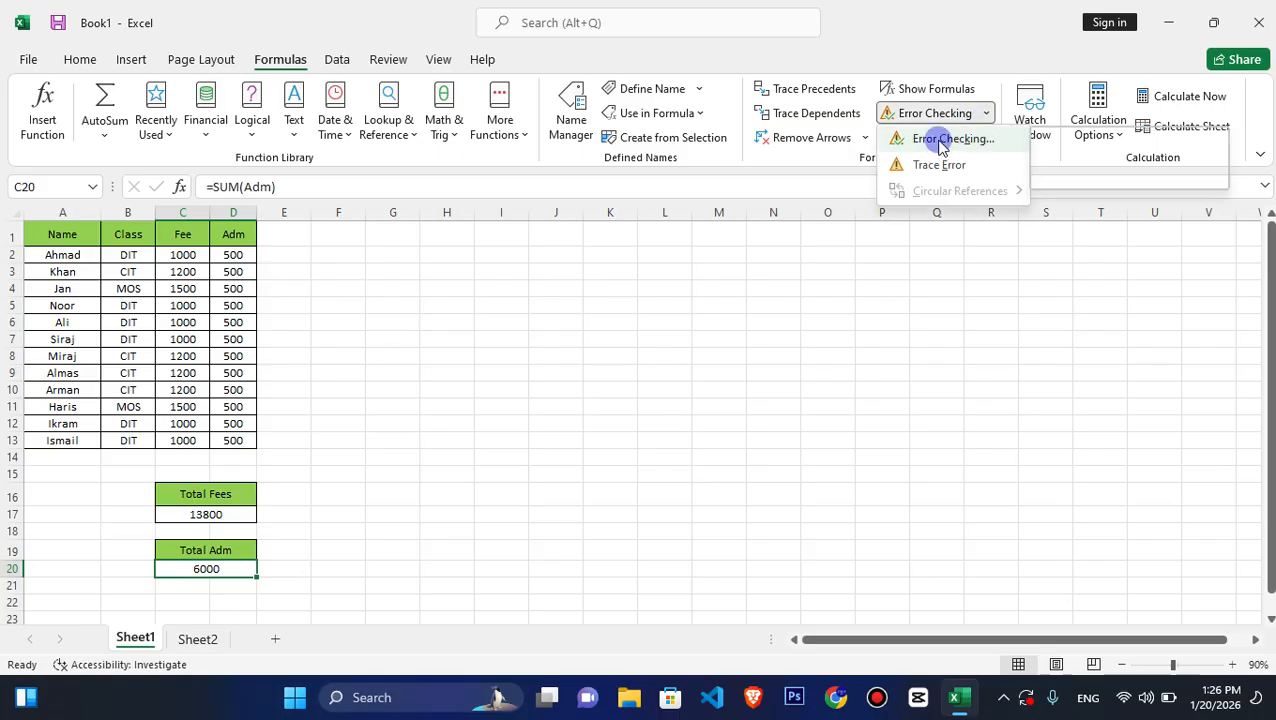
click(476, 490)
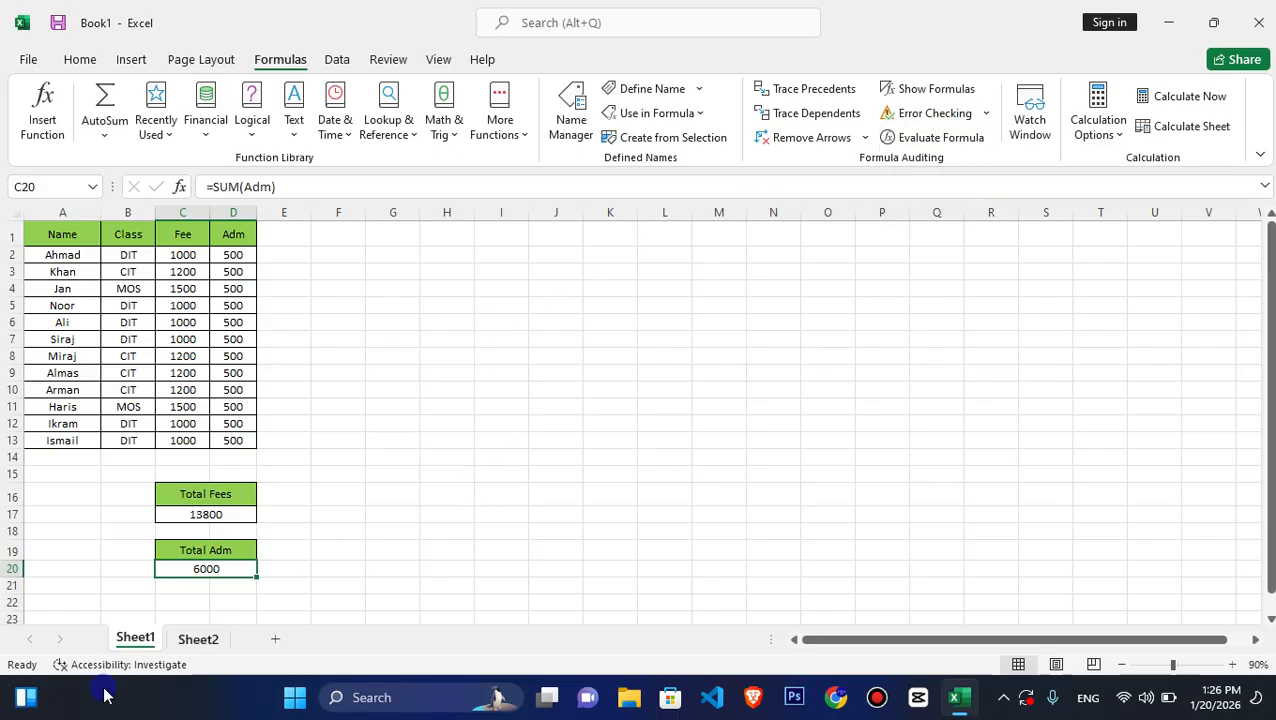
click(186, 645)
drag(156, 282, 612, 458)
click(945, 95)
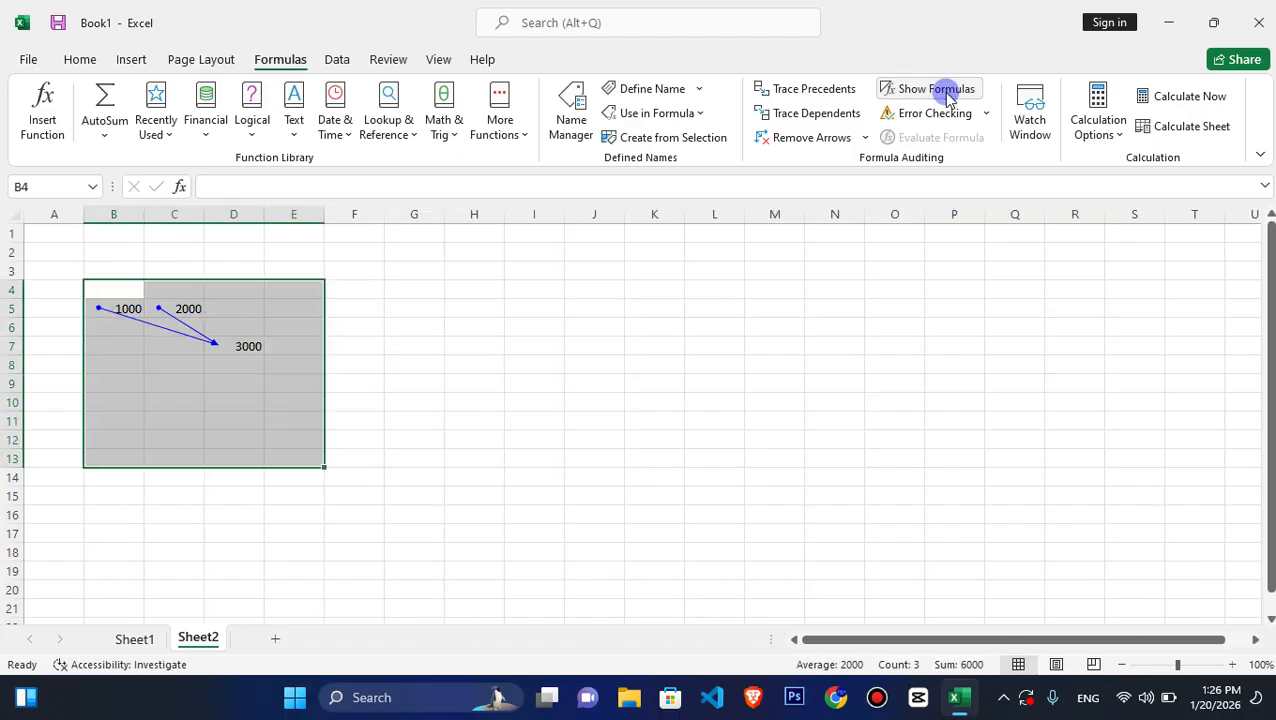
- Clear cells B4:E13 on Sheet2, and enter 200 in B7 and ABC in C7
key(Delete)
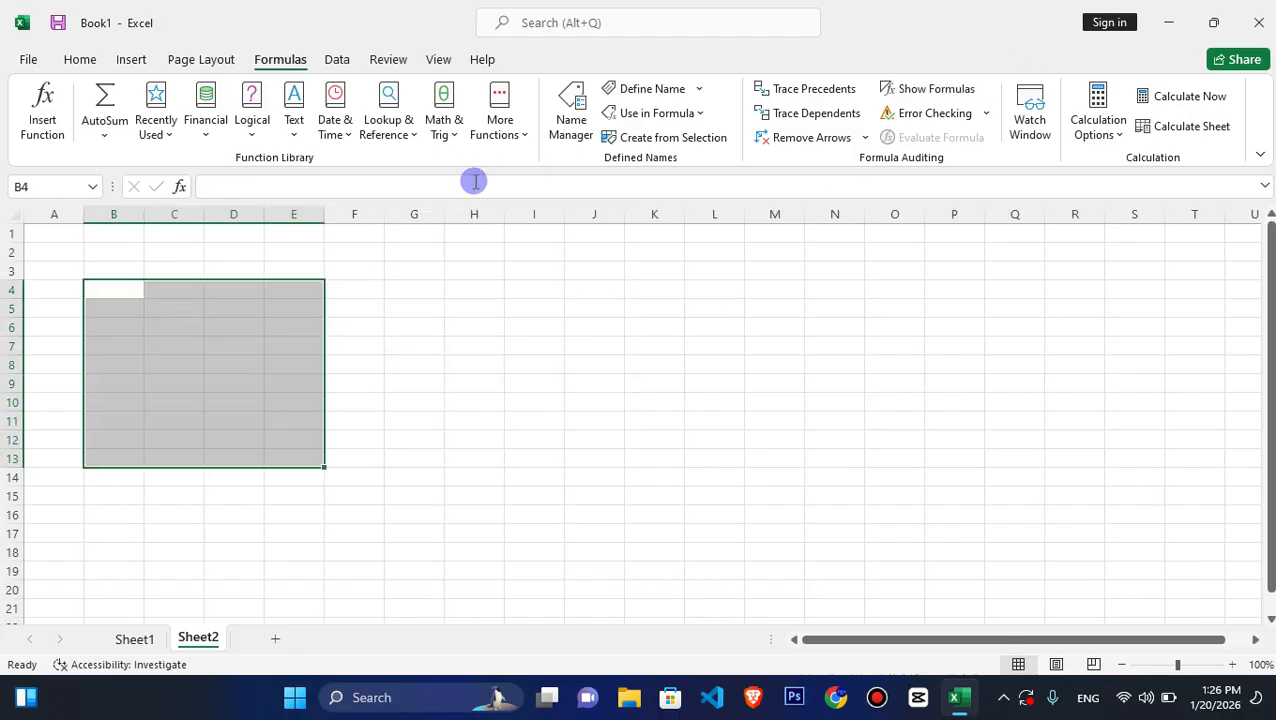
click(104, 338)
text(200)
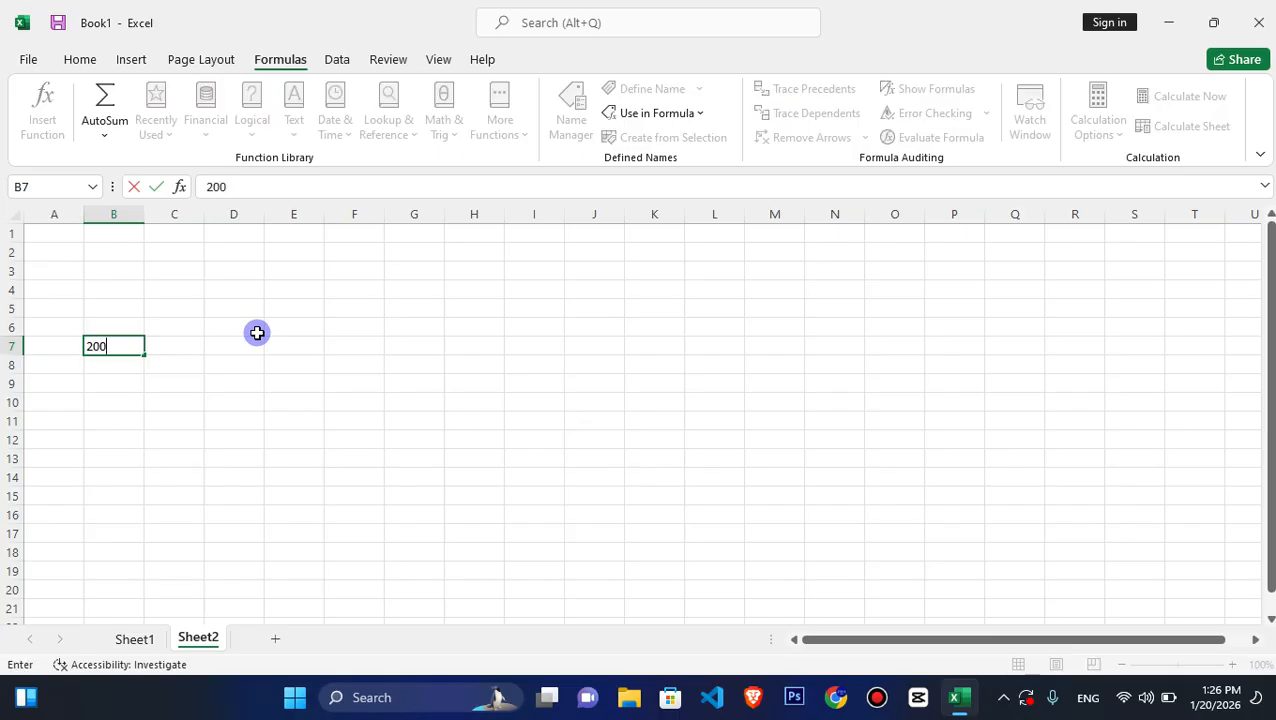
key(Tab)
text(A)
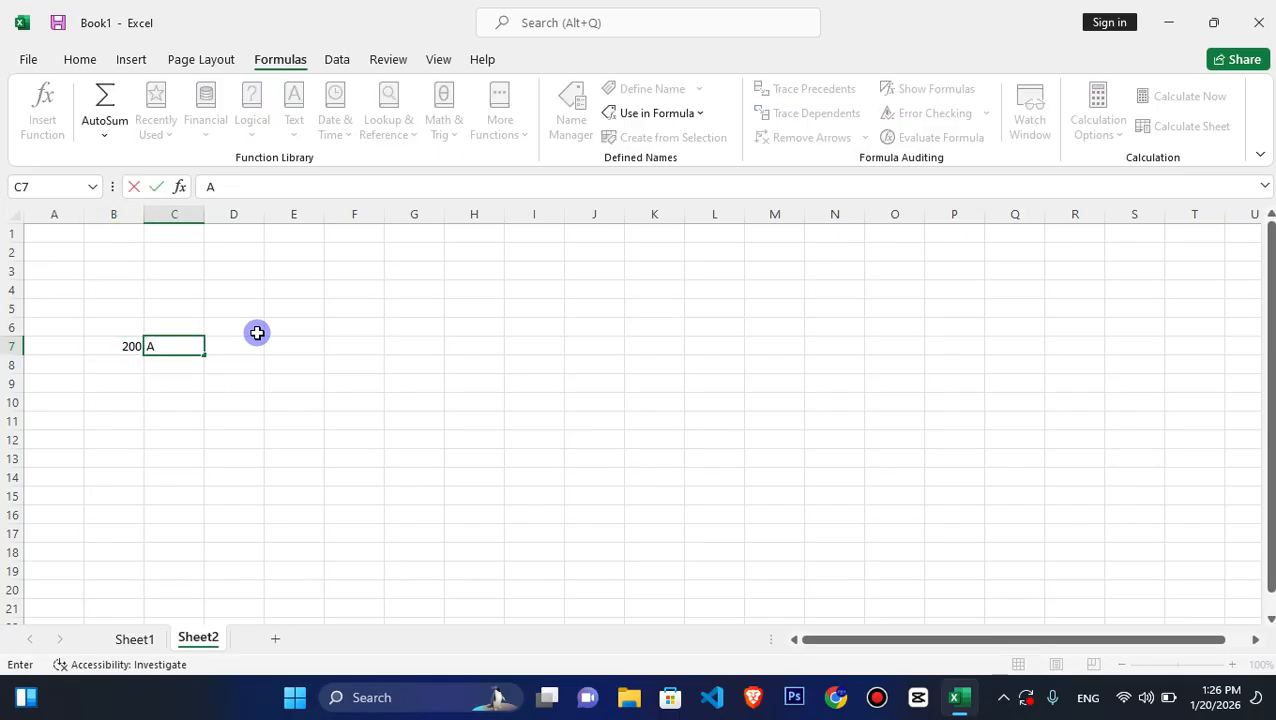
- Enter the formula =B7+C7 in cell E7
key(Tab)
key(Tab)
text(=)
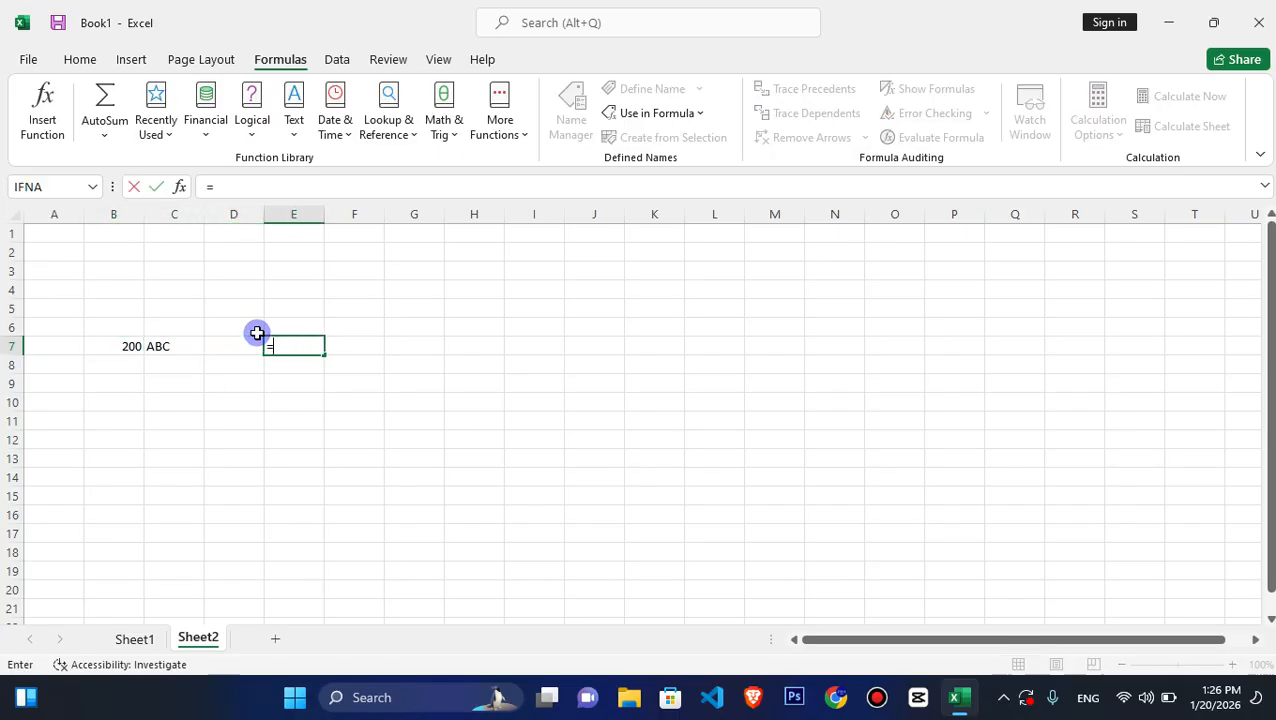
click(117, 346)
text(+)
click(153, 346)
key(Return)
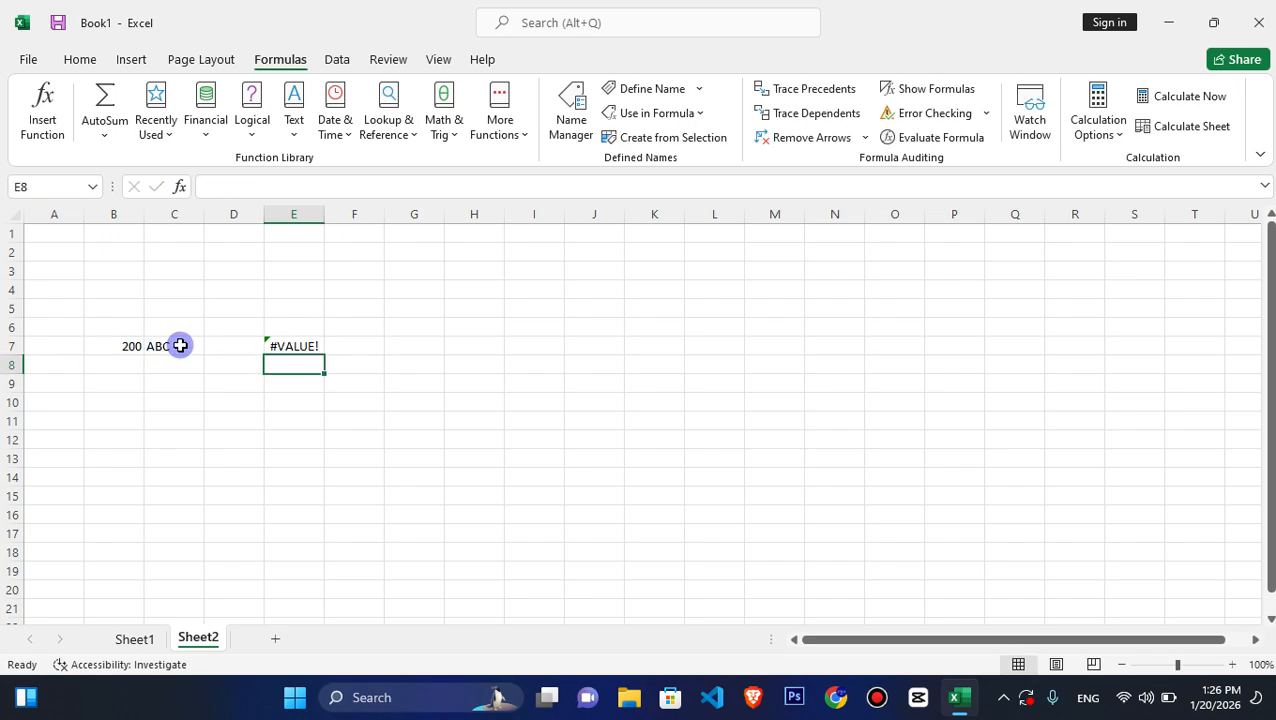
- Run error checking on the formula in E7, including its calculation steps, through to the end of the sheet
click(287, 345)
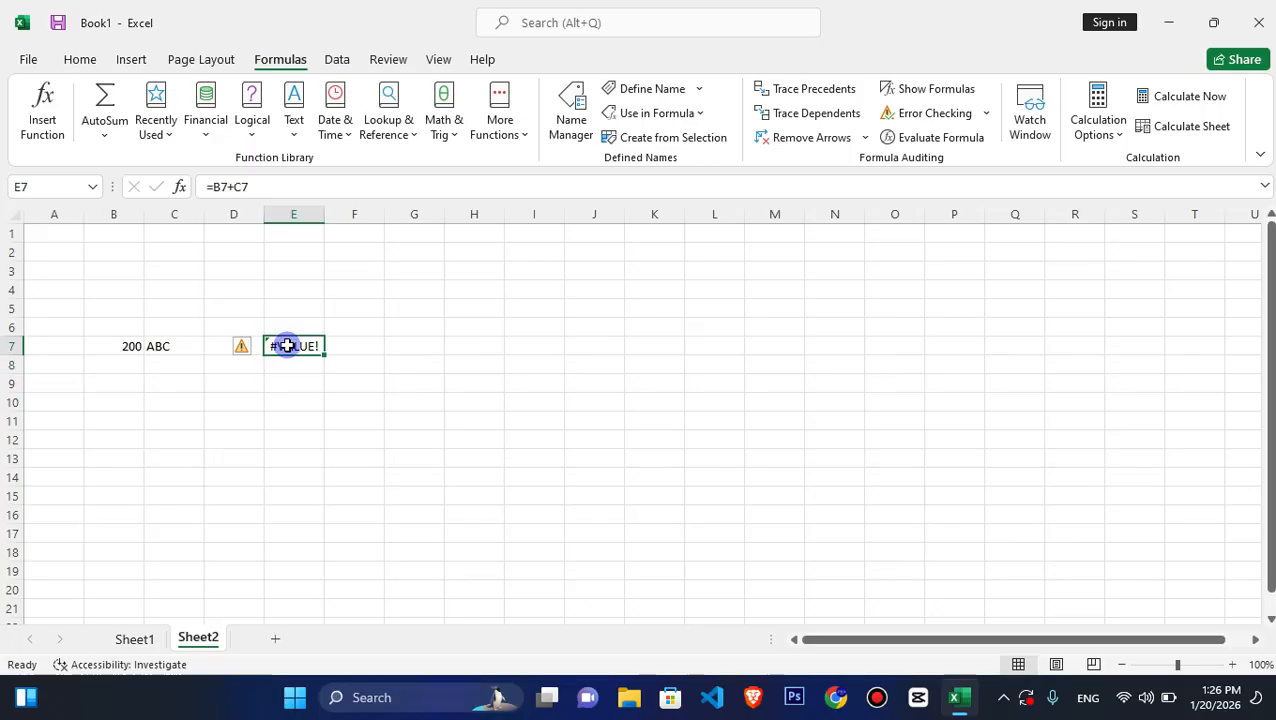
click(987, 114)
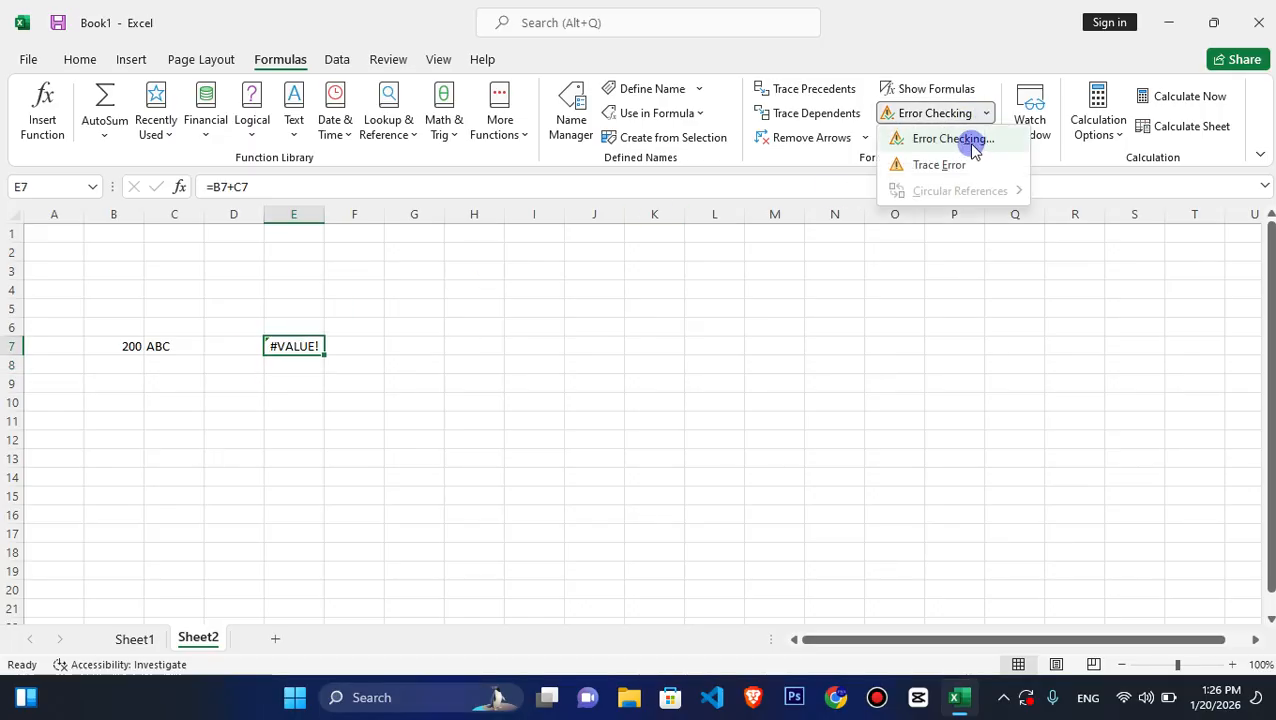
click(952, 139)
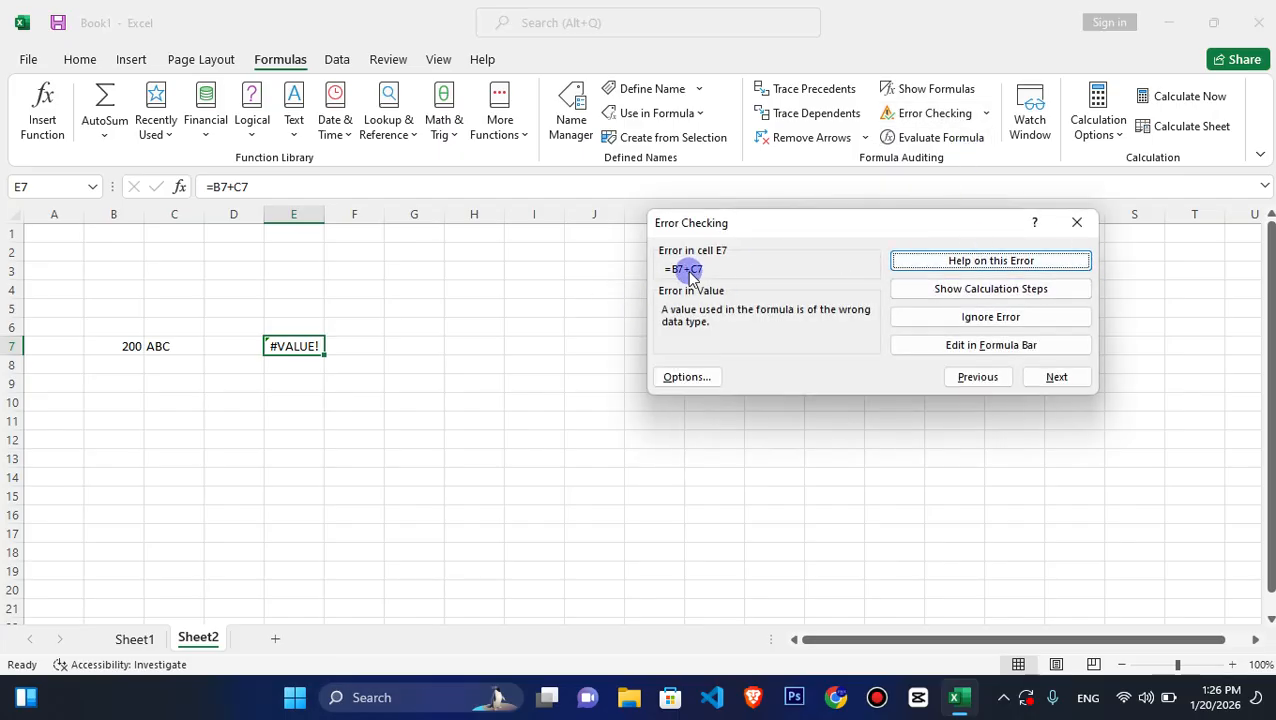
click(970, 296)
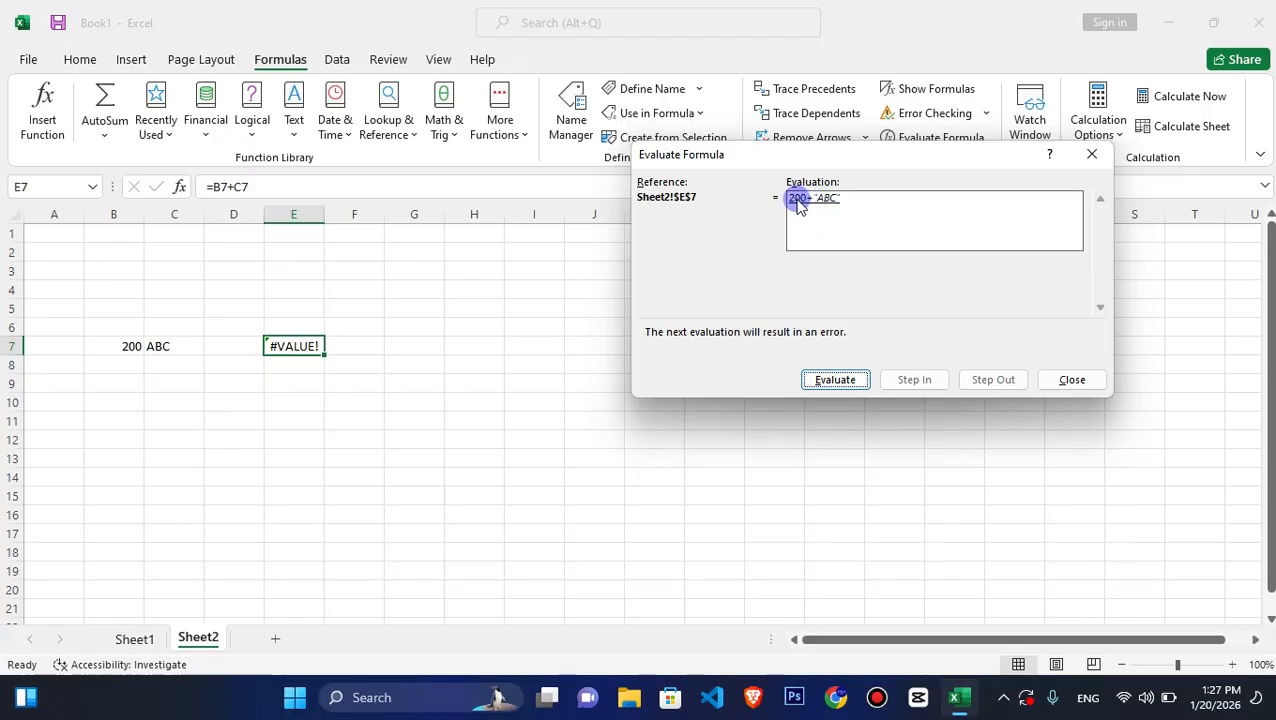
click(1062, 381)
click(1032, 376)
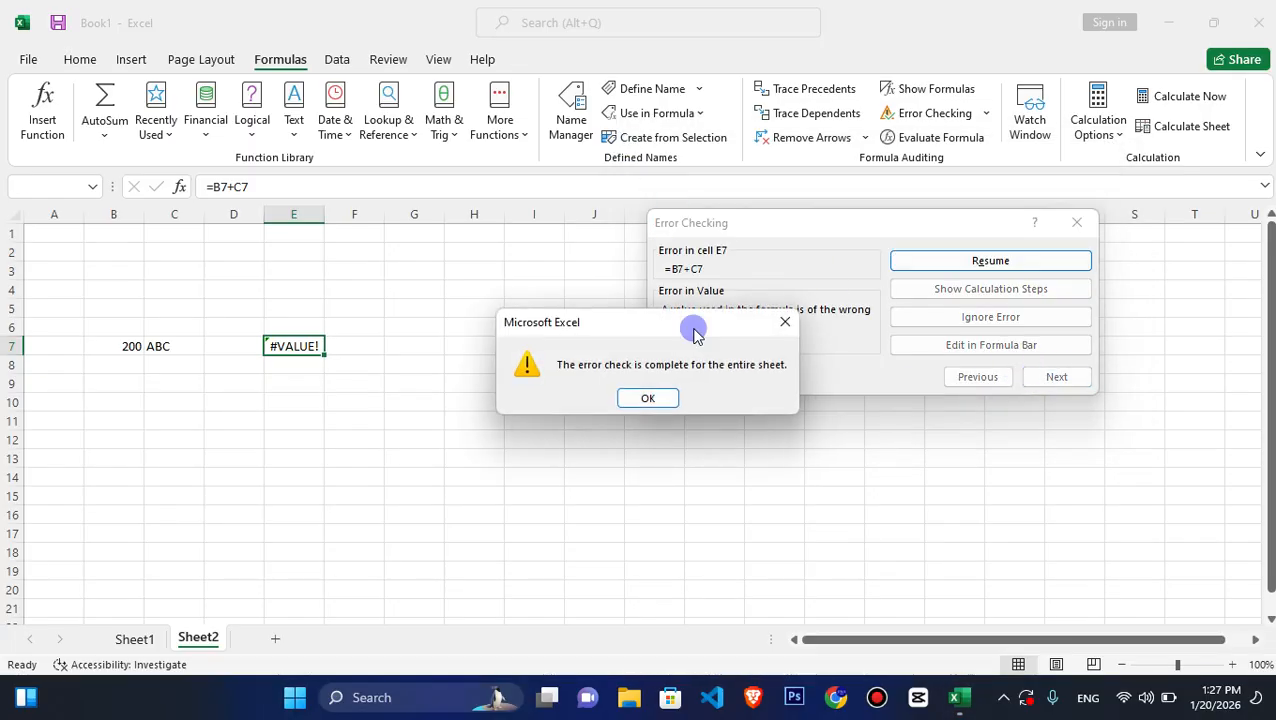
click(650, 399)
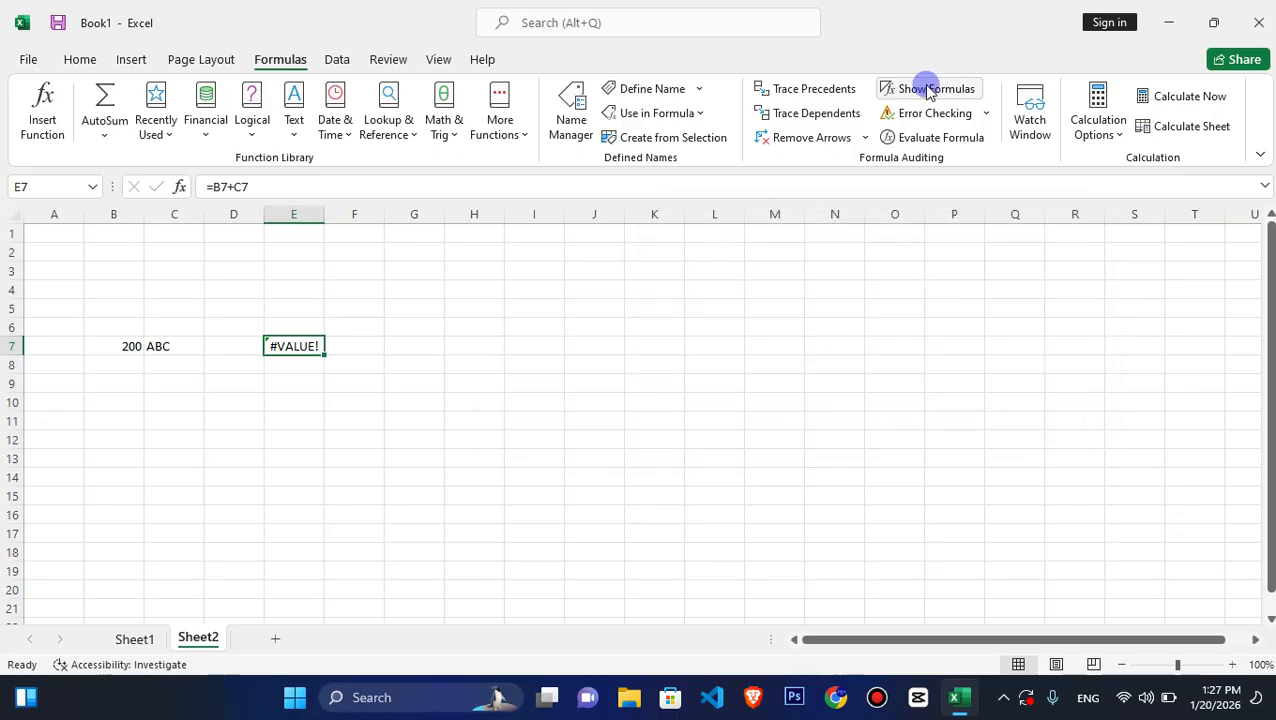
- Trace the error in cell E7 back to its source cells
click(976, 112)
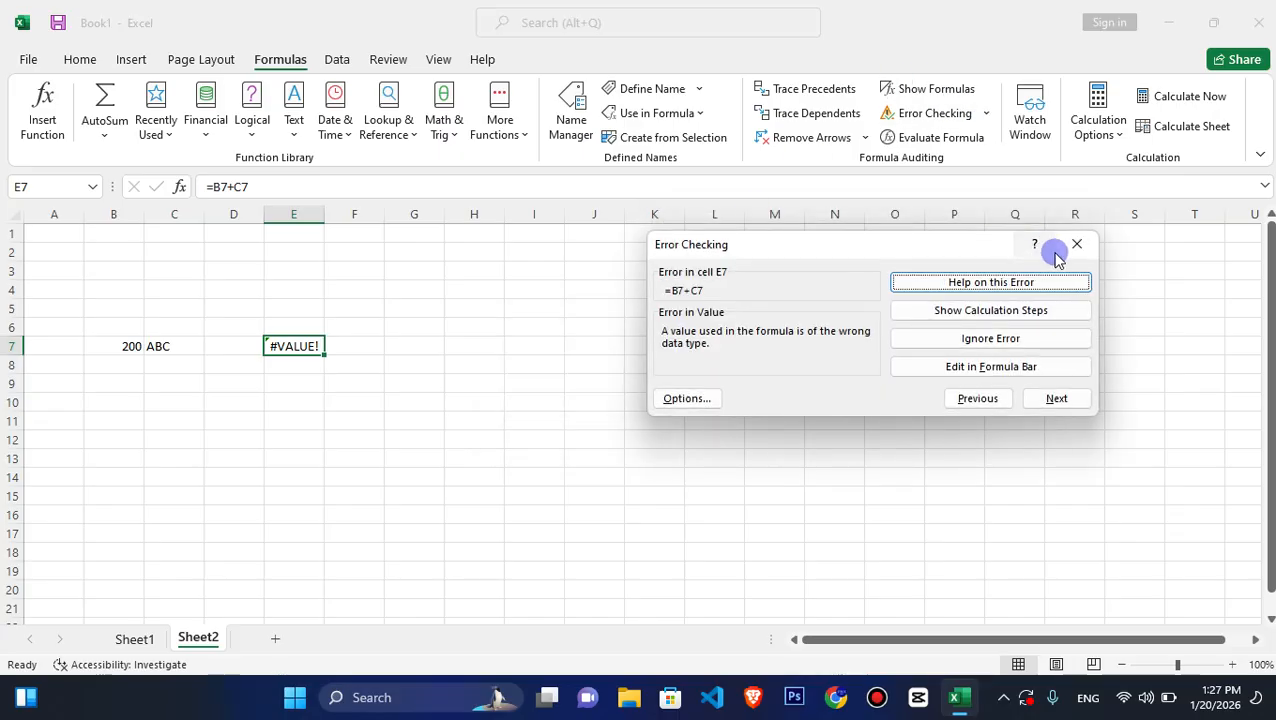
click(1076, 245)
click(986, 113)
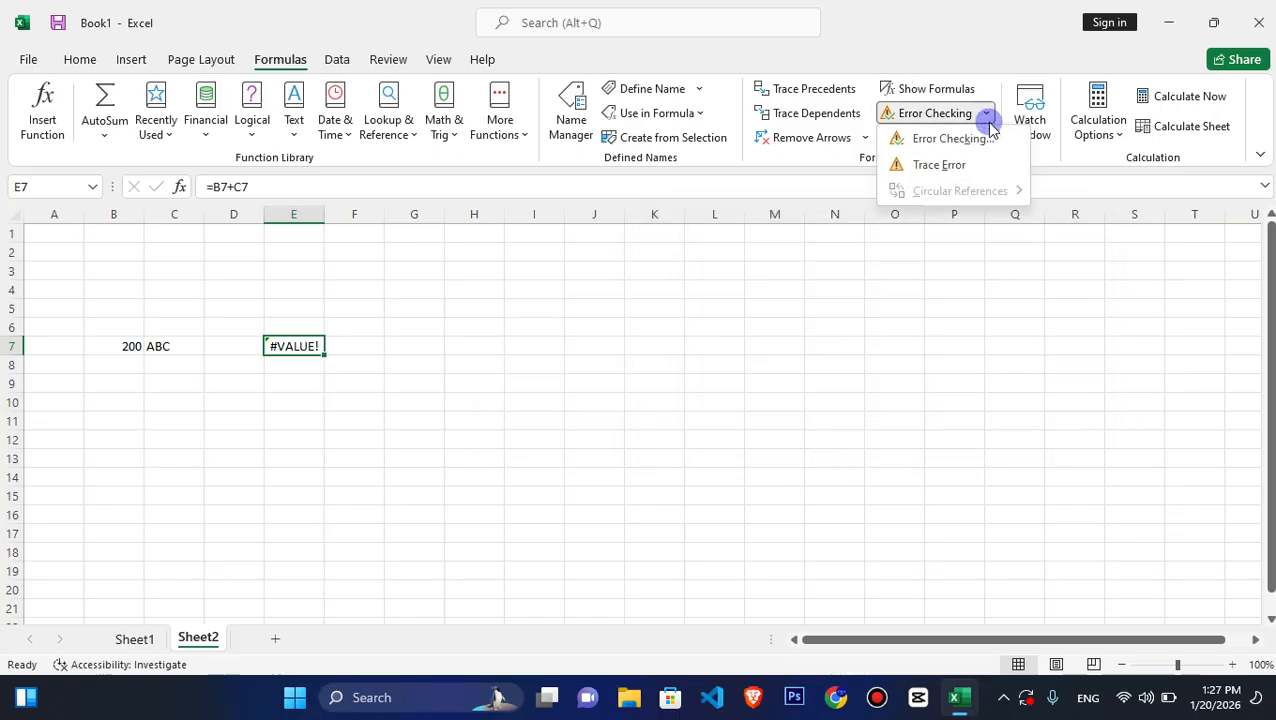
click(983, 168)
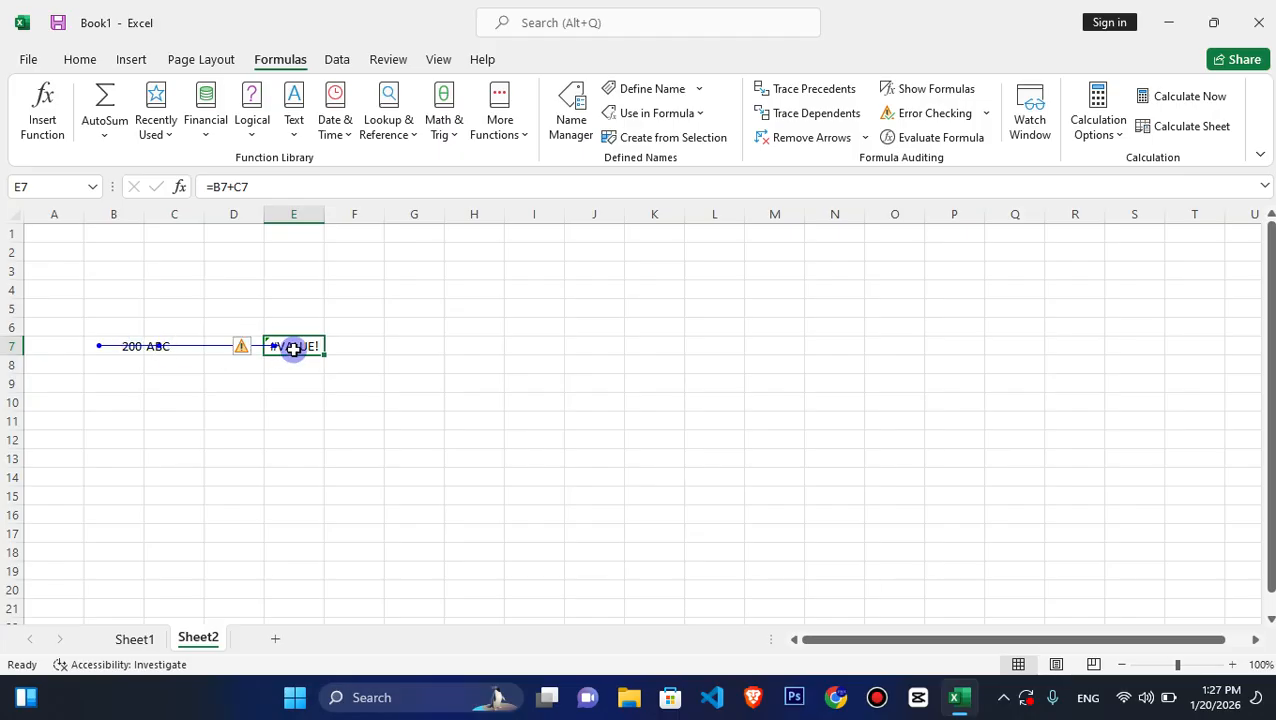
click(978, 118)
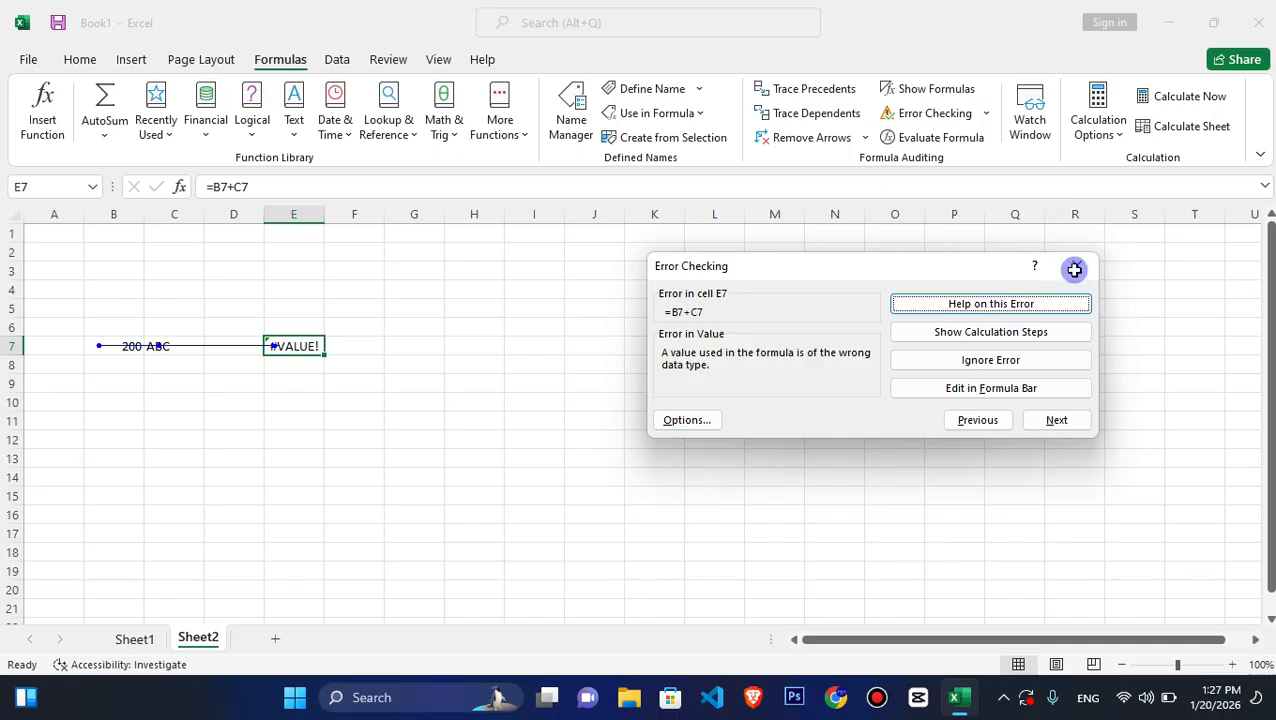
click(1073, 266)
click(986, 113)
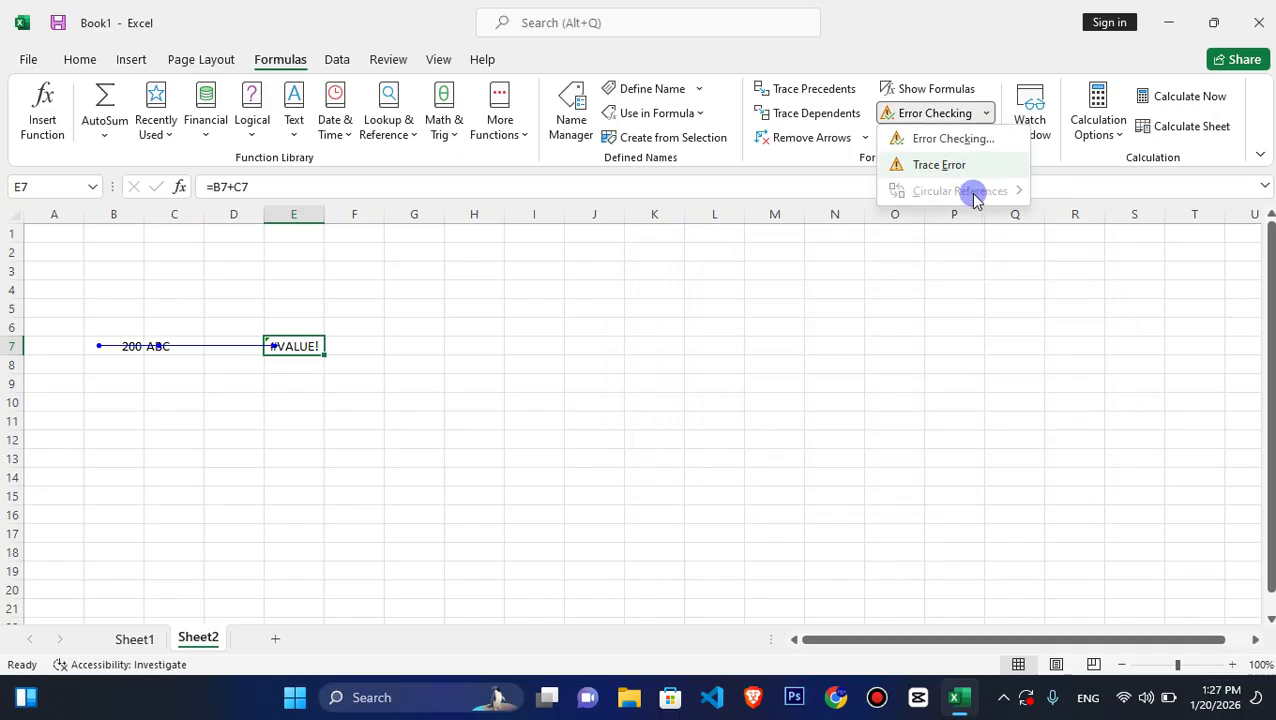
click(680, 364)
click(521, 355)
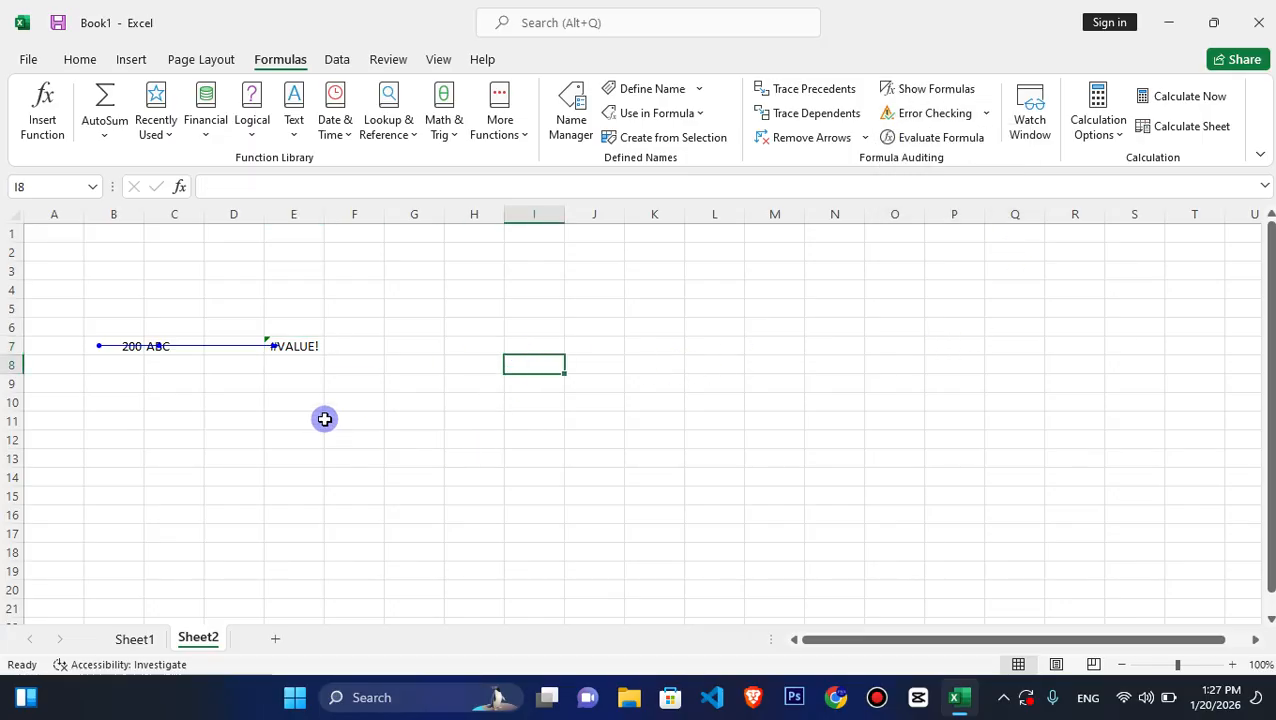
- Clear cells A4:F11, and enter 200 in C7 and 300 in D7
drag(330, 281, 52, 415)
key(Delete)
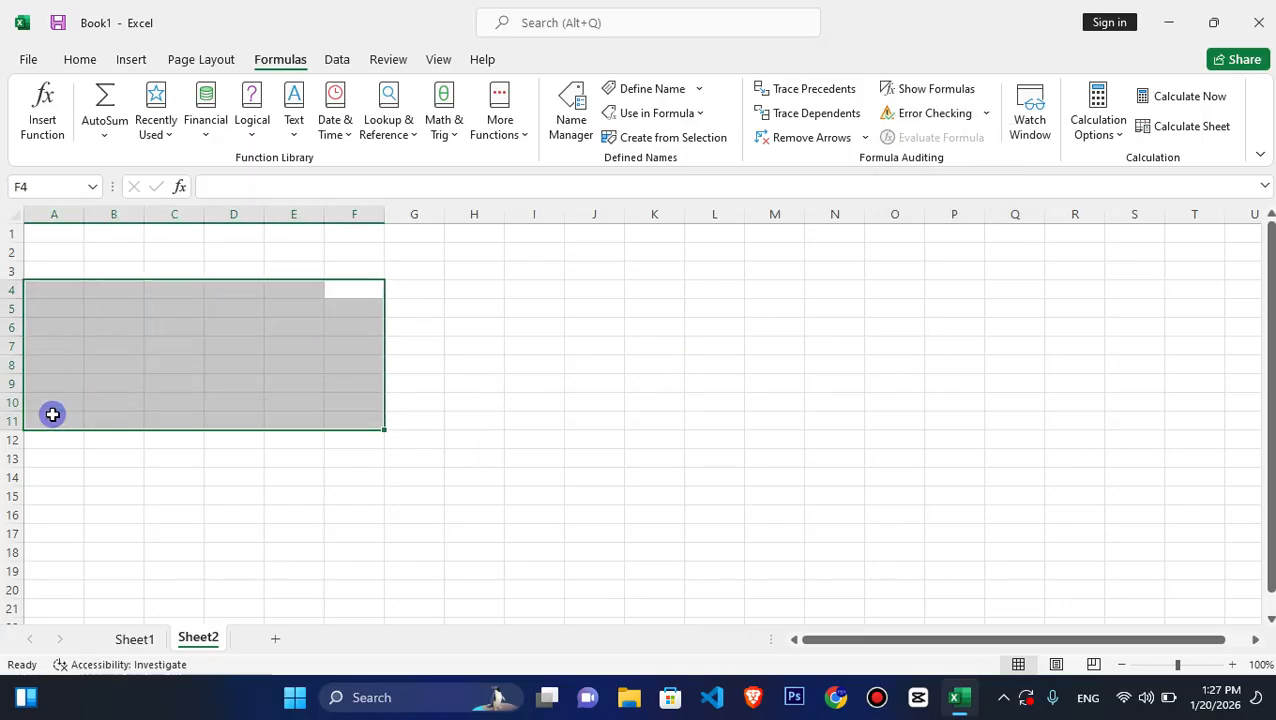
key(Right)
key(Down)
key(Left)
key(Down)
key(Left)
key(Left)
key(Left)
key(Down)
text(200)
key(Tab)
text(300)
key(Tab)
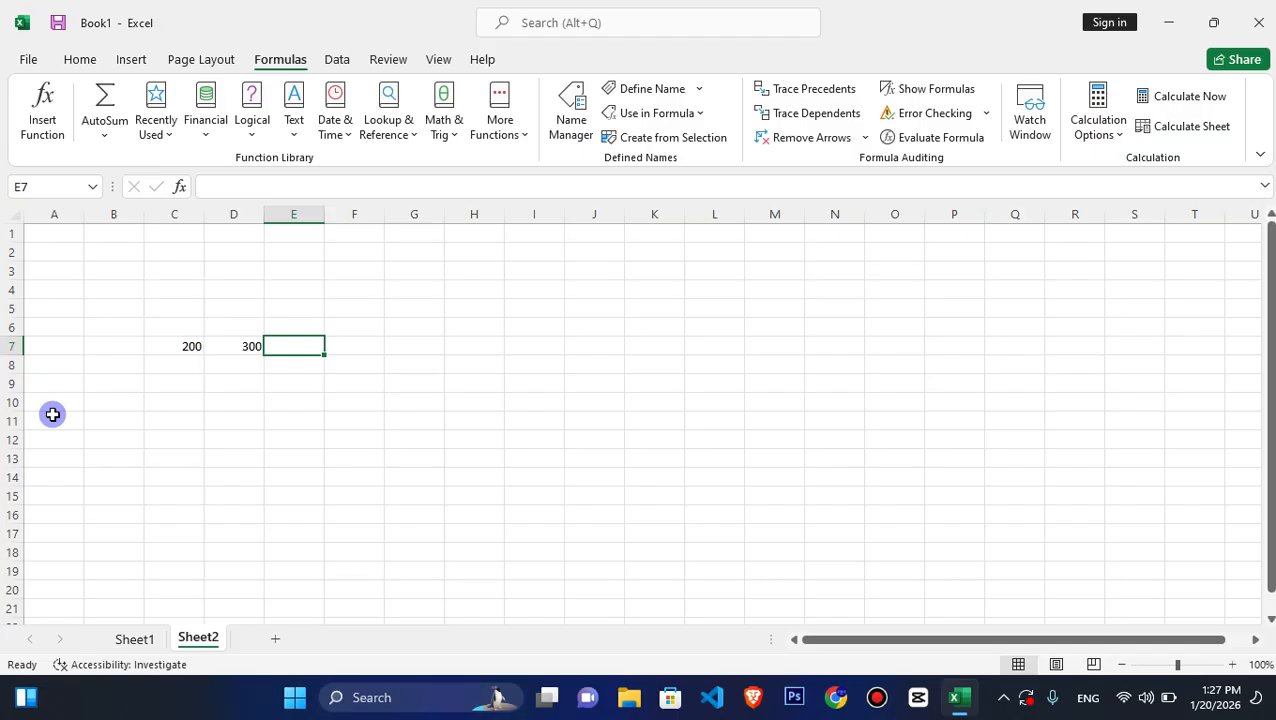
- Enter the self-referencing formula =C7+D7+F7 in cell F7 and dismiss the warning
key(Right)
text(=)
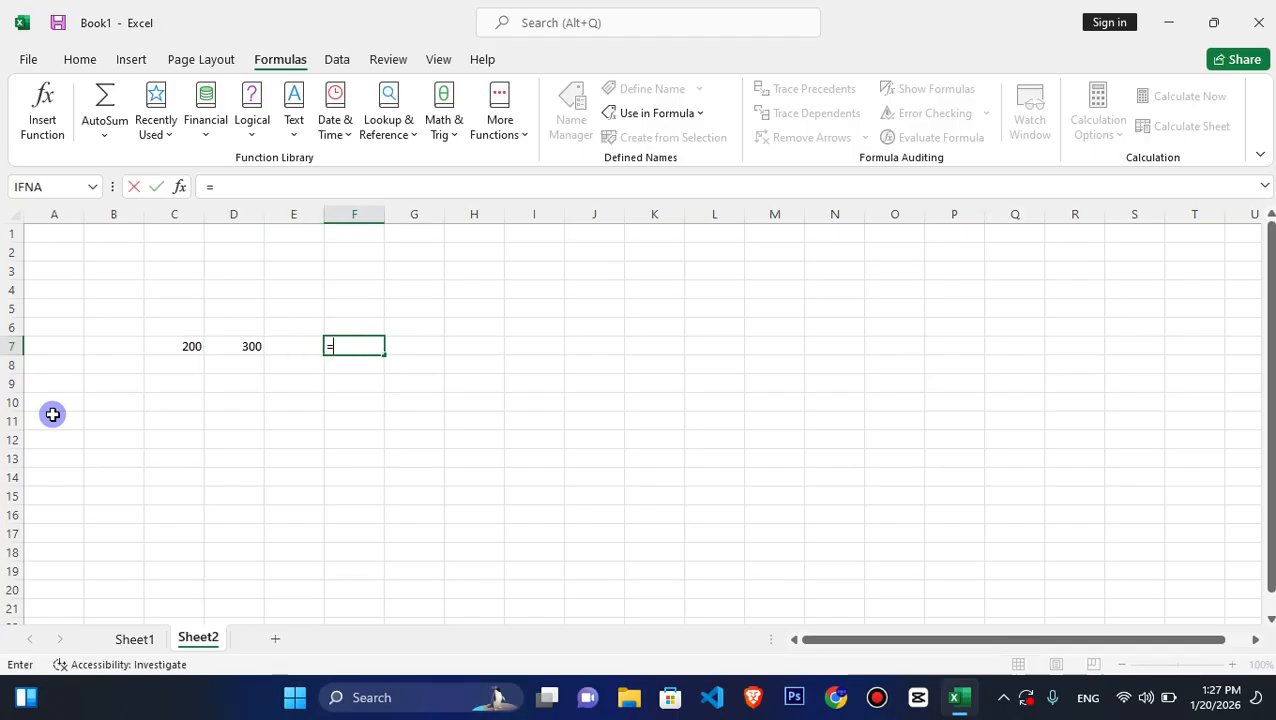
click(173, 348)
click(226, 346)
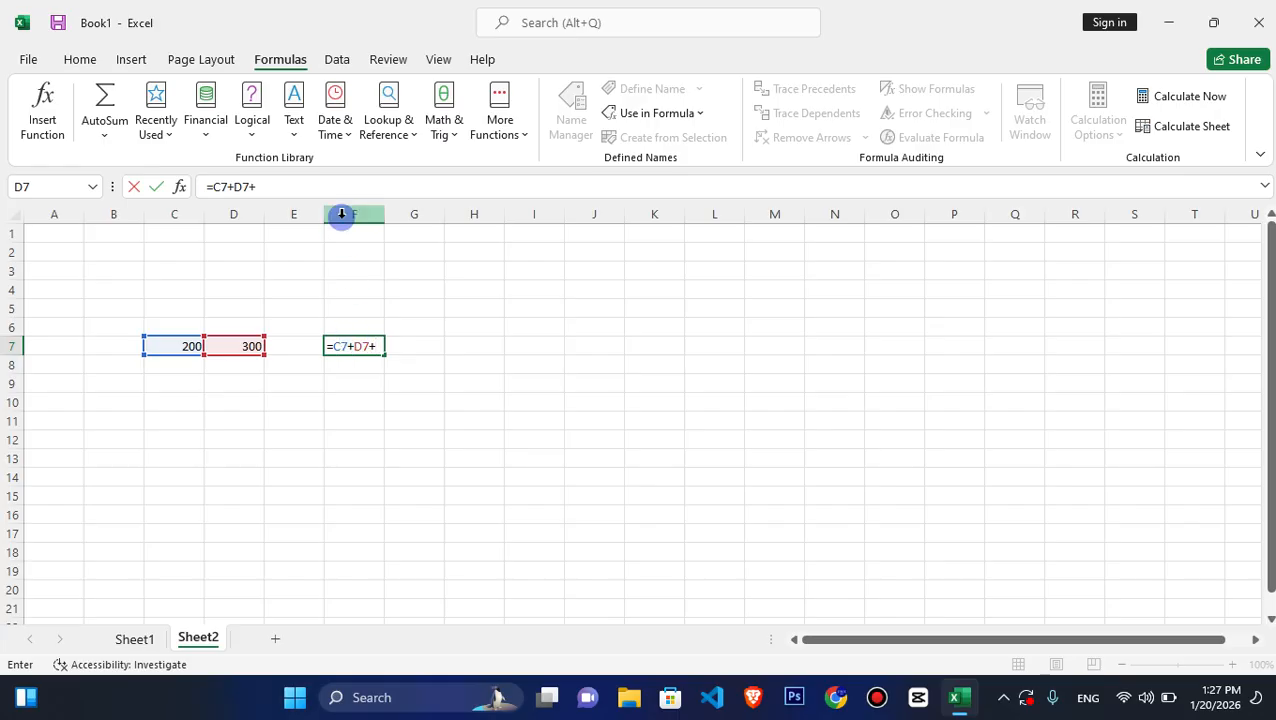
text(F)
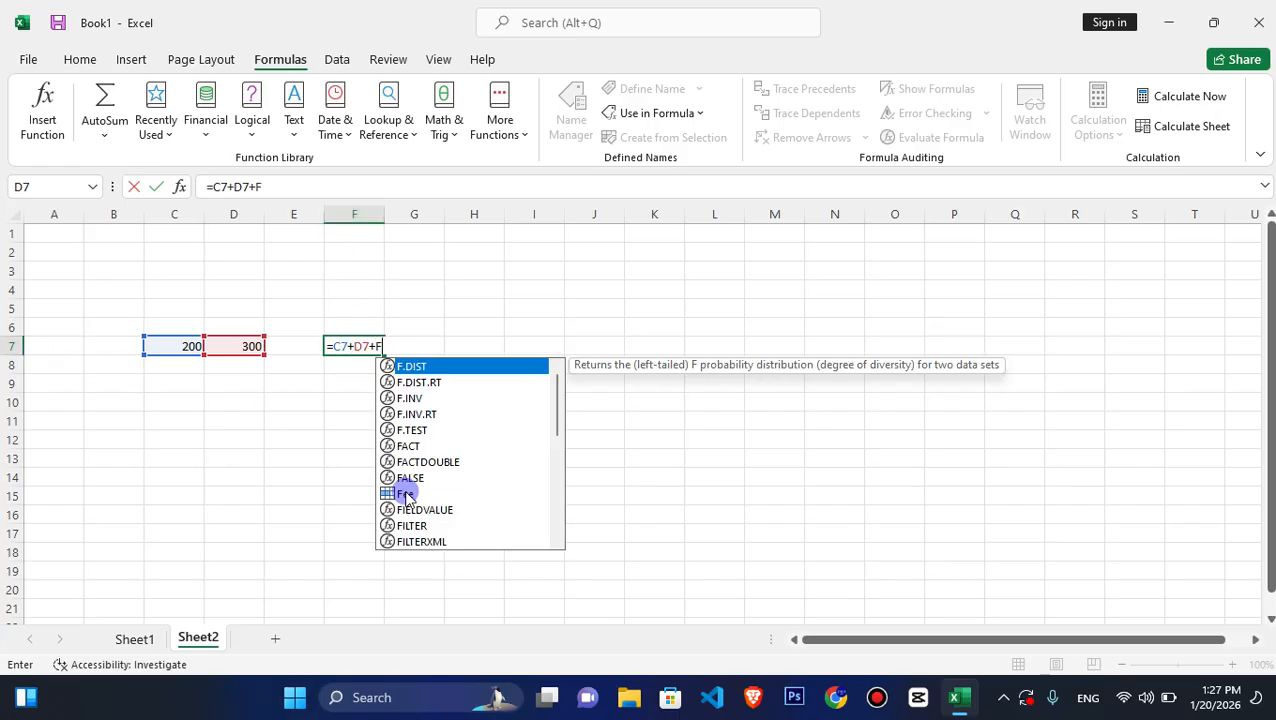
text(7)
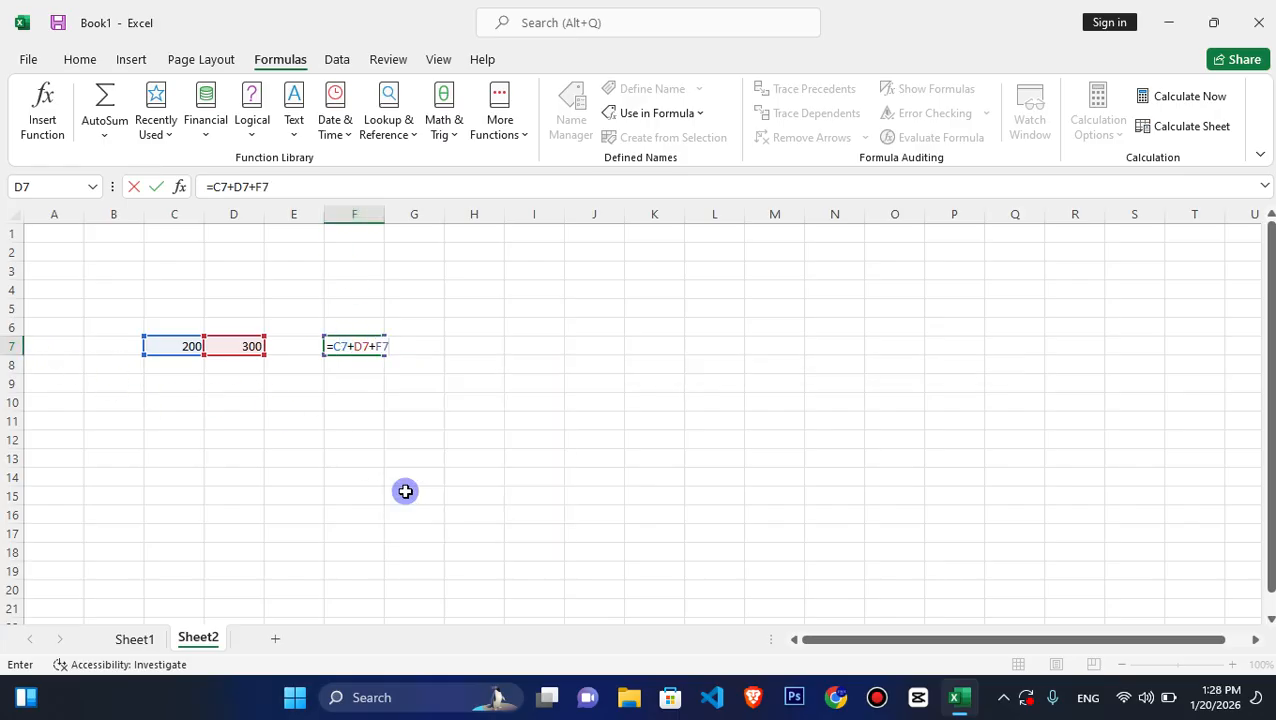
key(Return)
key(Return)
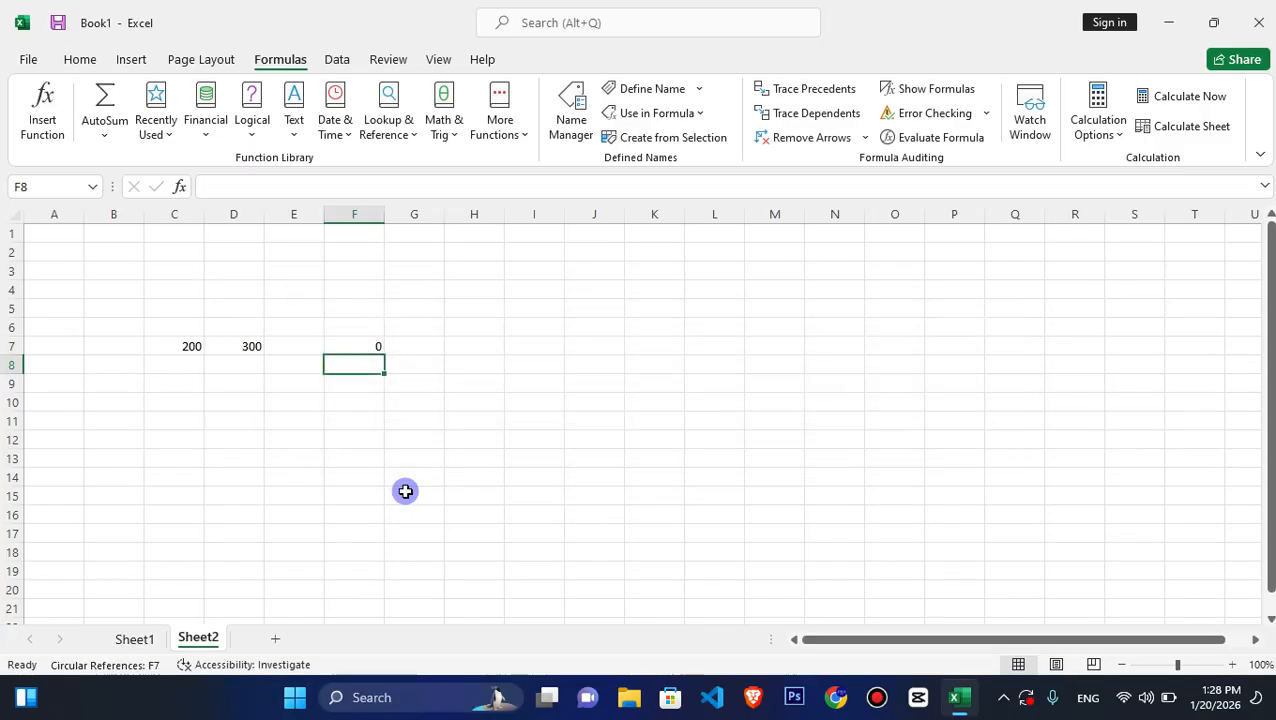
- Go to the circular reference $F$7 from the list of circular references
click(355, 342)
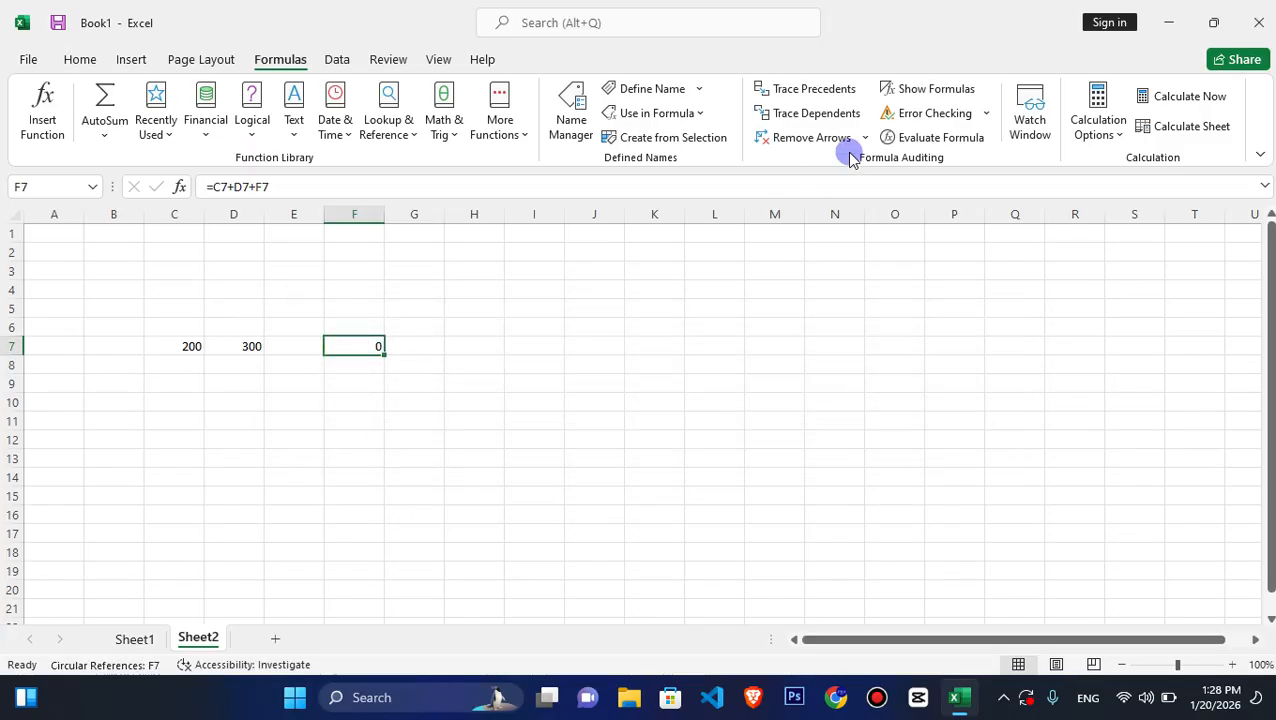
click(987, 118)
mouse_move(963, 191)
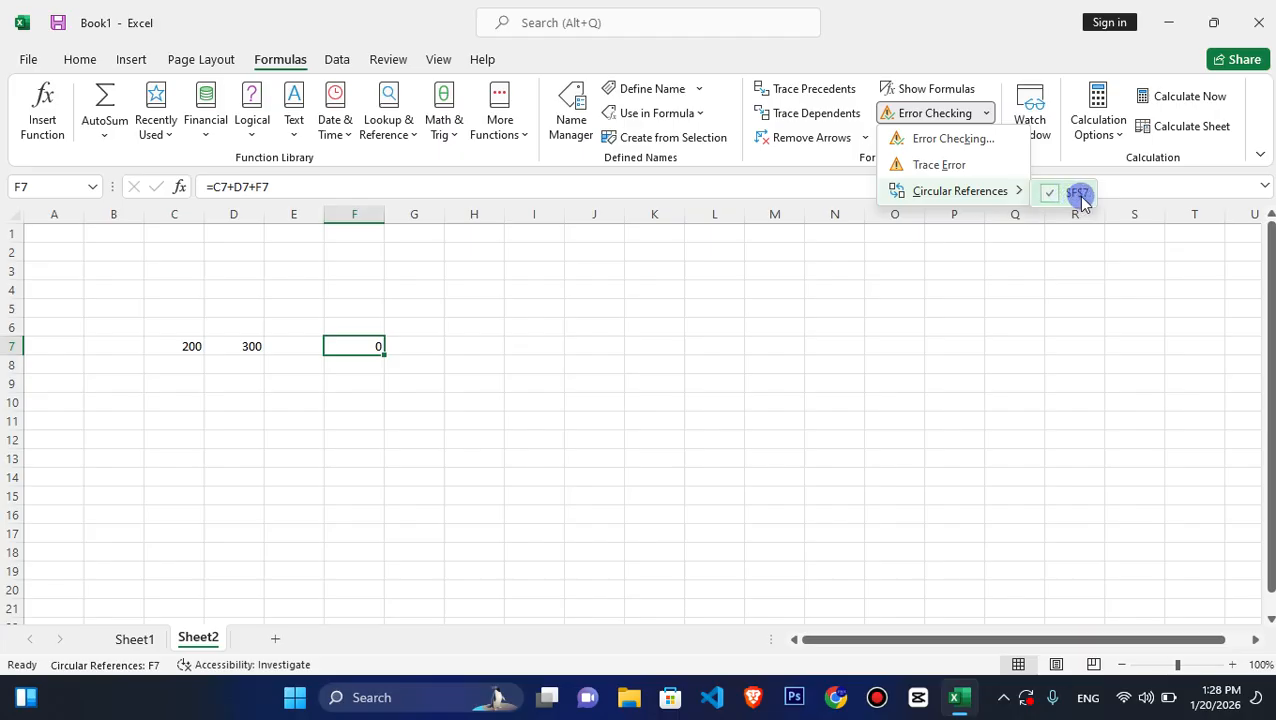
click(1079, 194)
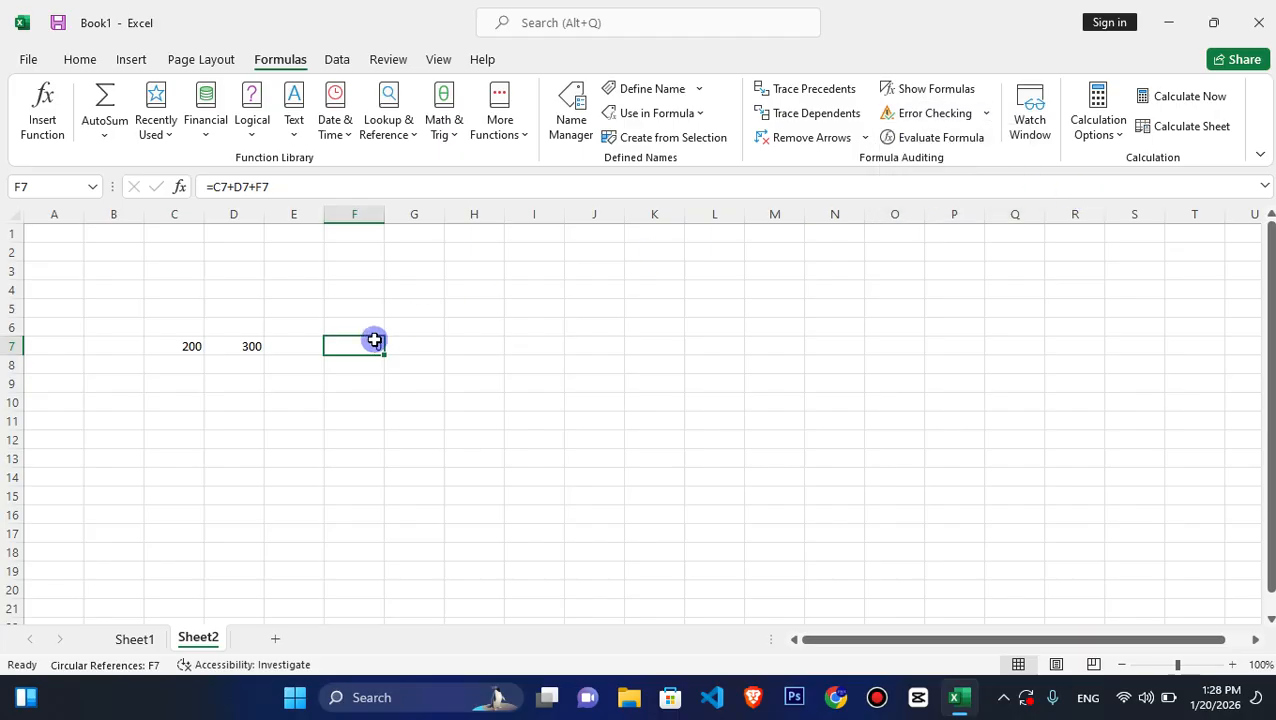
- Review the list of circular references again and run an error check on Sheet2
click(987, 114)
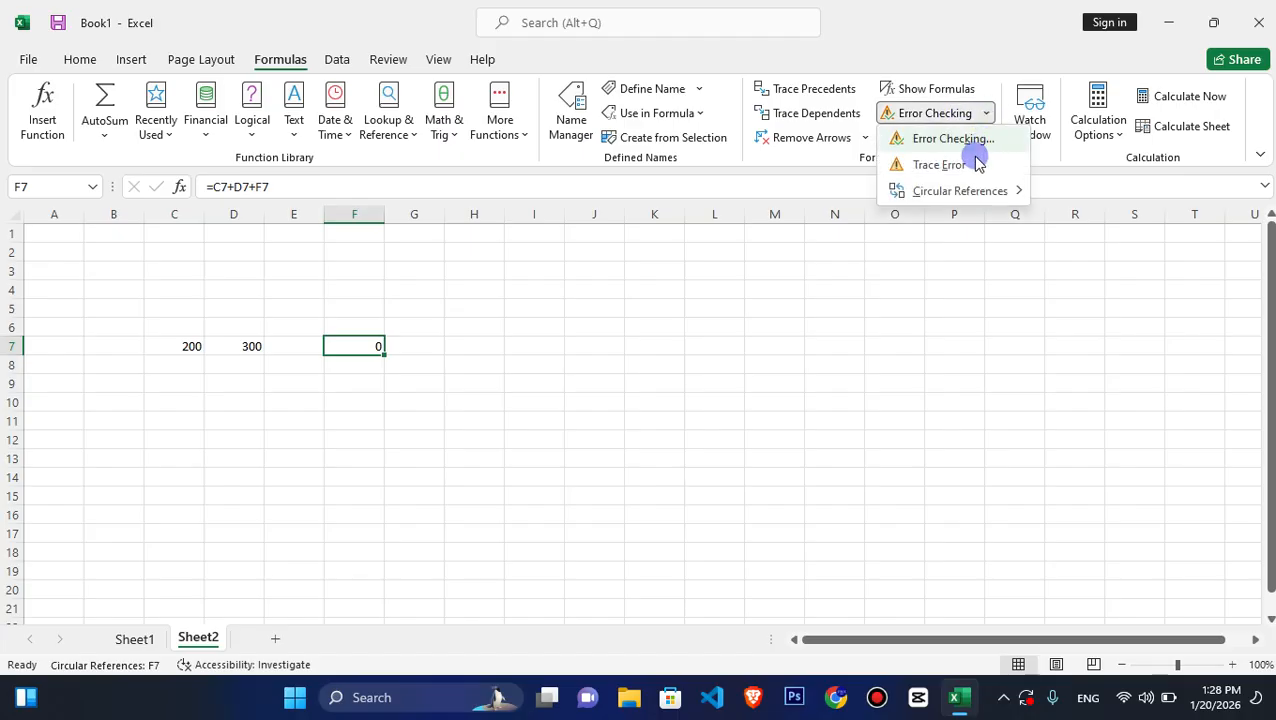
mouse_move(968, 192)
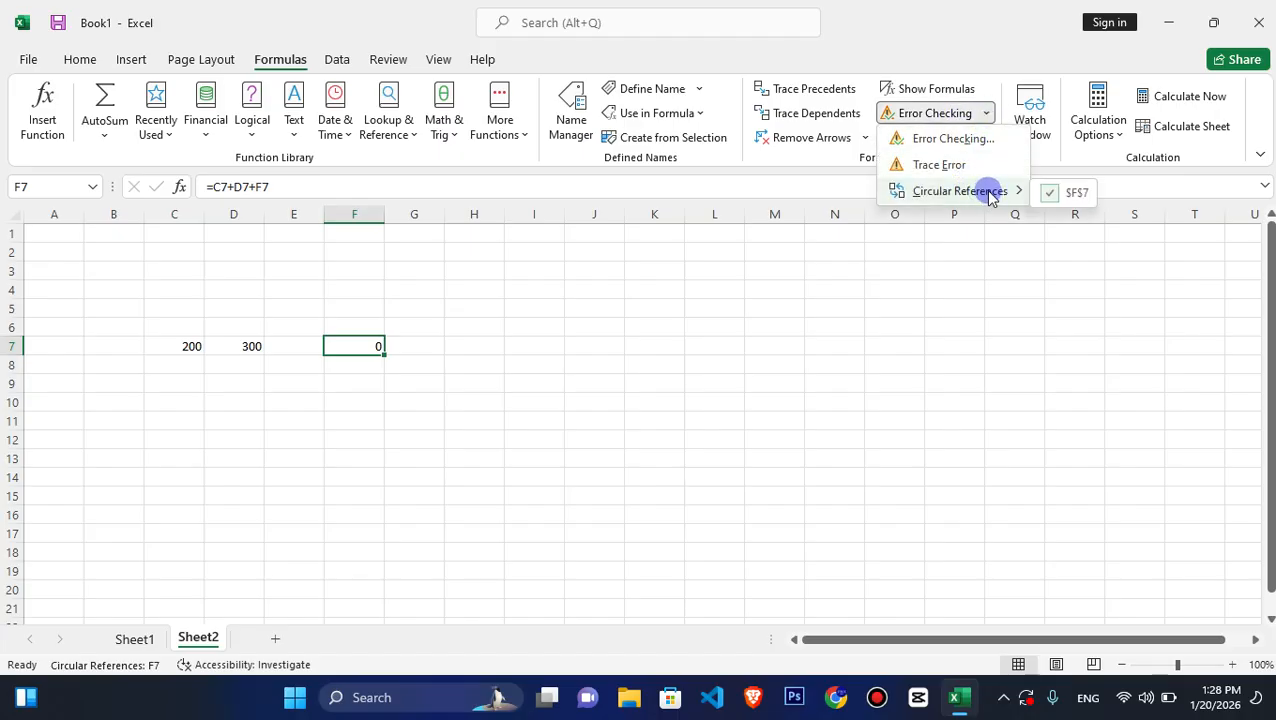
click(954, 114)
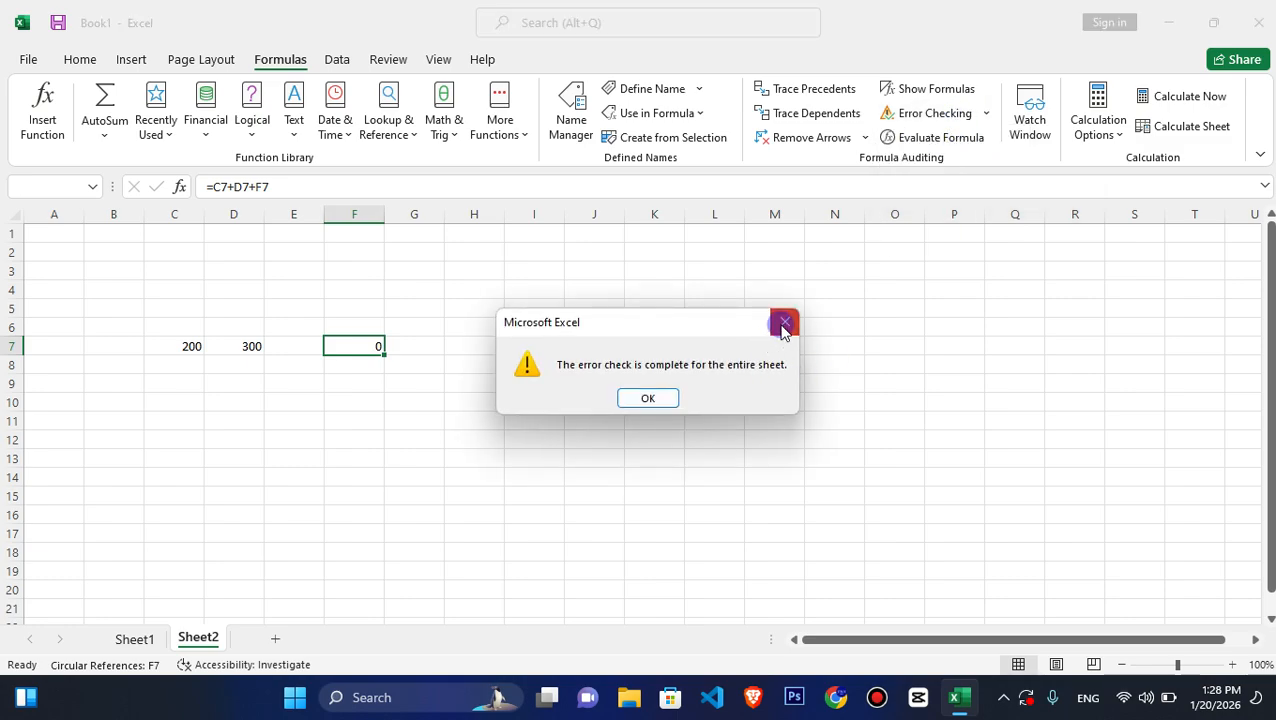